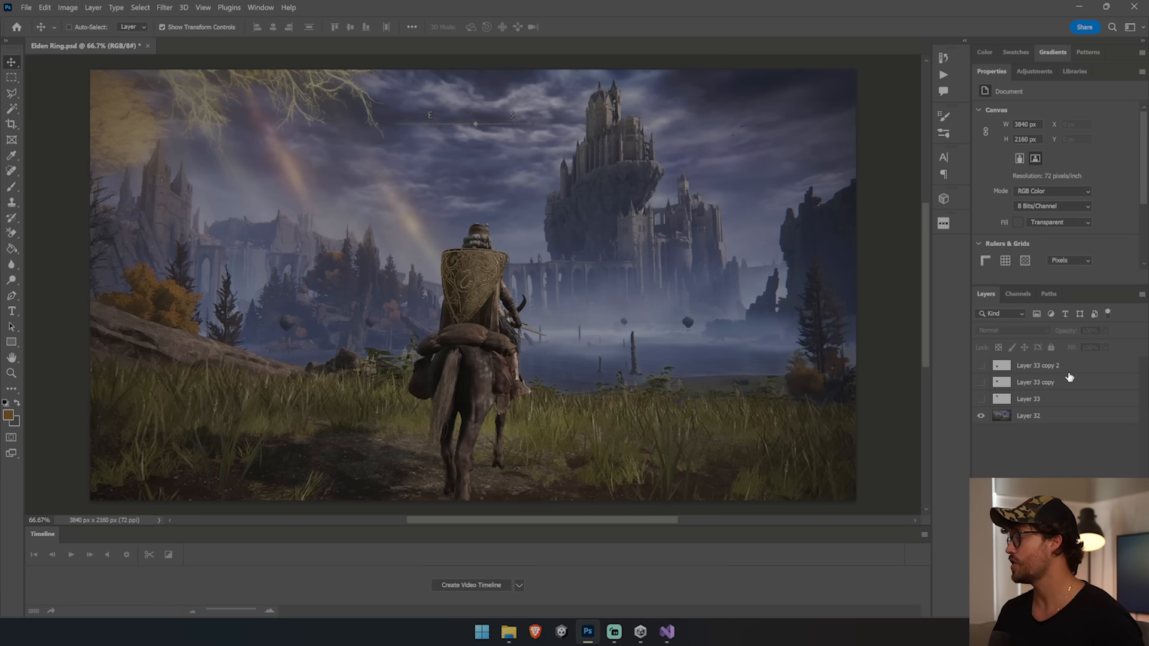
# Step: Add a new layer above Layer 32 and delete Layer 33, Layer 33 copy and Layer 33 copy 2
pyautogui.click(1066, 419)
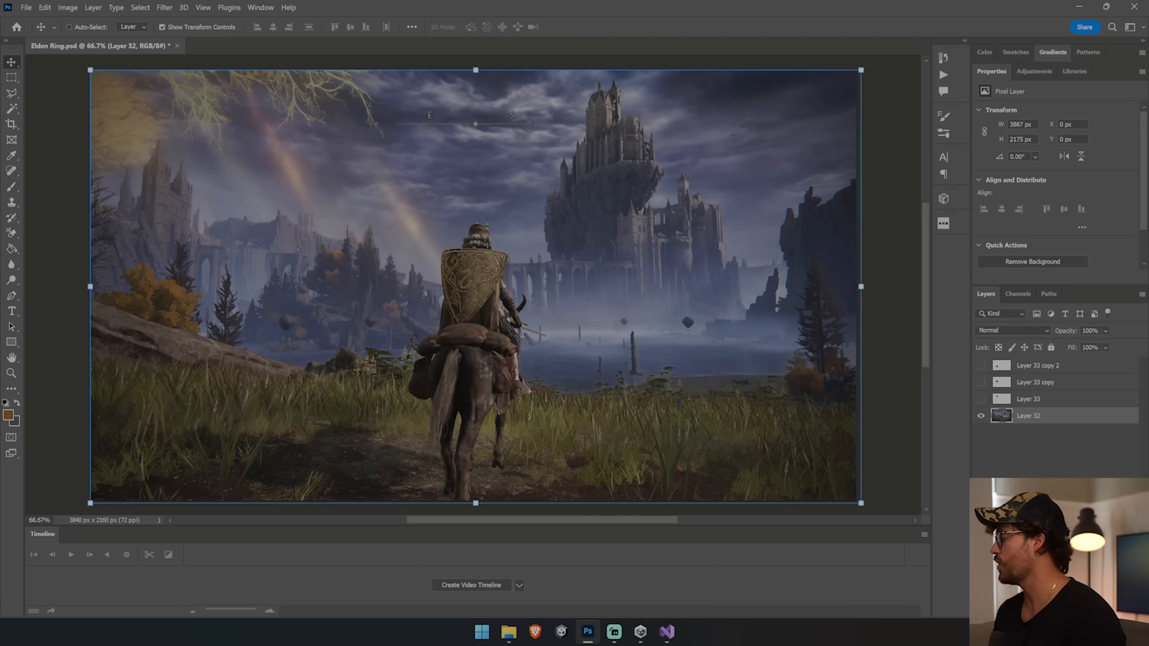
pyautogui.click(1094, 611)
pyautogui.click(1028, 400)
pyautogui.keyDown('shift'); pyautogui.click(1026, 364); pyautogui.keyUp('shift')
pyautogui.press('Delete')
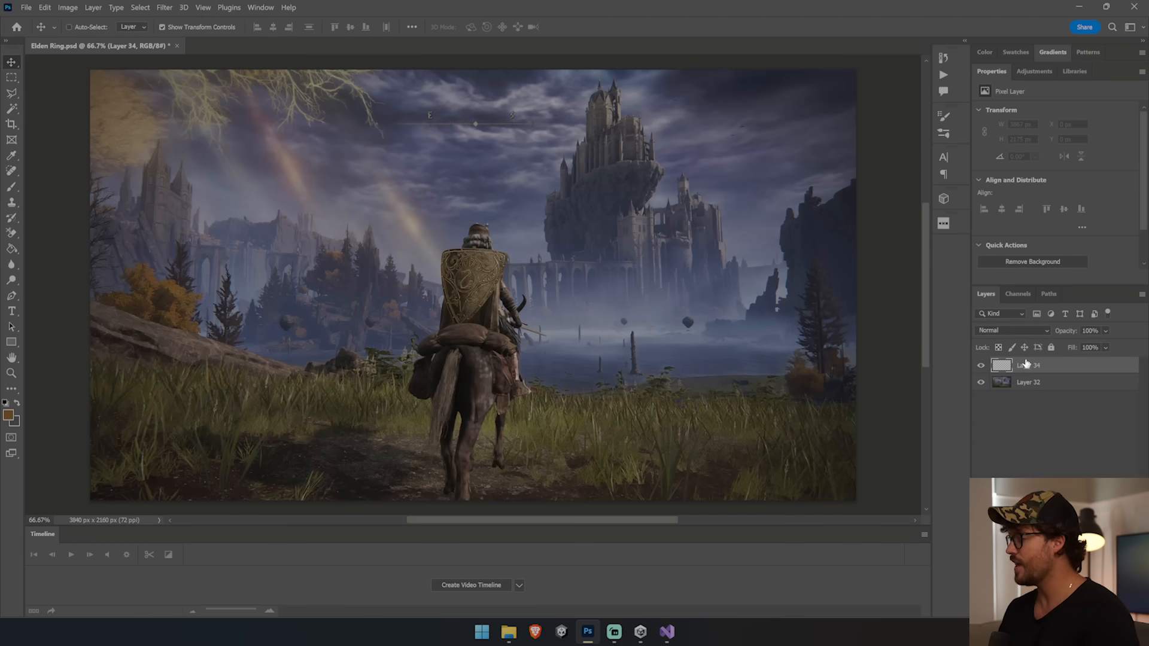
# Step: Make a square swatch about 318 px wide in the image's upper-left corner, filled with the muted blue sampled from the sky
pyautogui.click(11, 77)
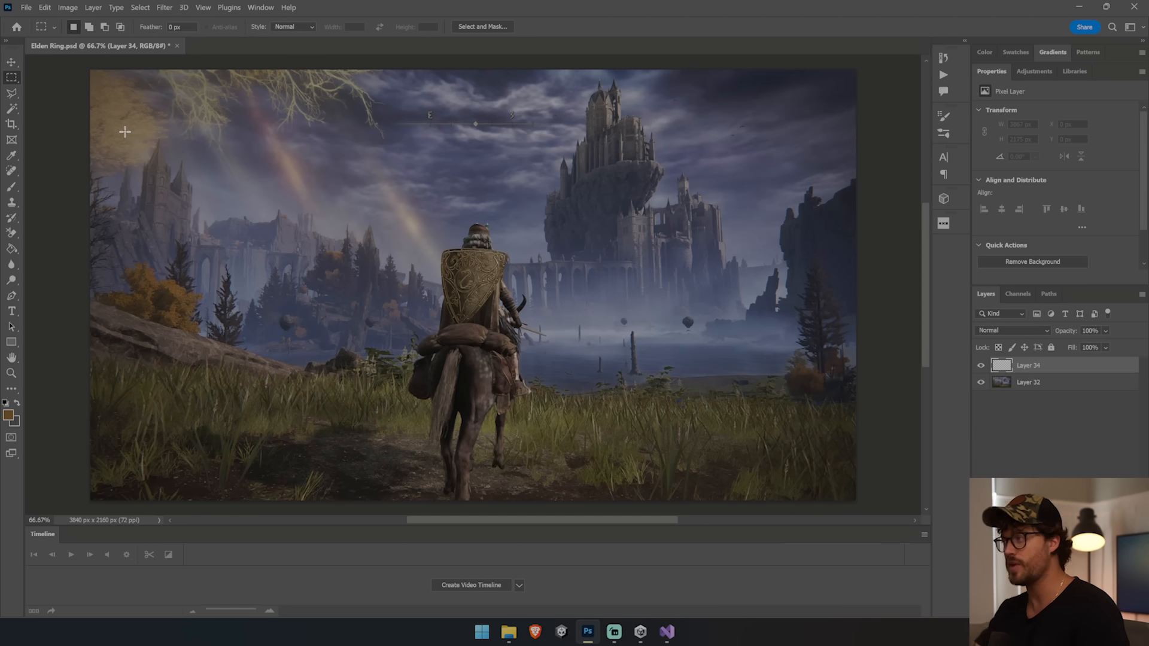
pyautogui.moveTo(89, 70)
pyautogui.mouseDown()
pyautogui.moveTo(143, 108)
pyautogui.moveTo(155, 133)
pyautogui.mouseUp()
pyautogui.click(12, 249)
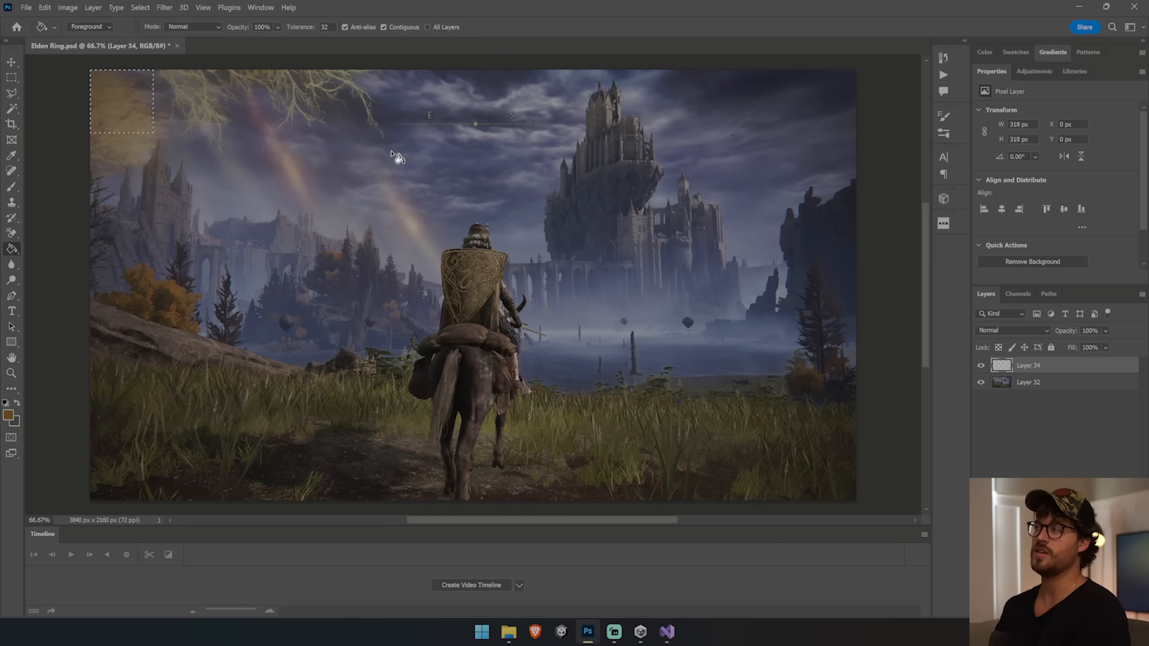
pyautogui.press('i')
pyautogui.moveTo(755, 185); pyautogui.dragTo(758, 179)
pyautogui.press('g')
pyautogui.click(129, 112)
pyautogui.hotkey('ctrl', 'd')
pyautogui.press('v')
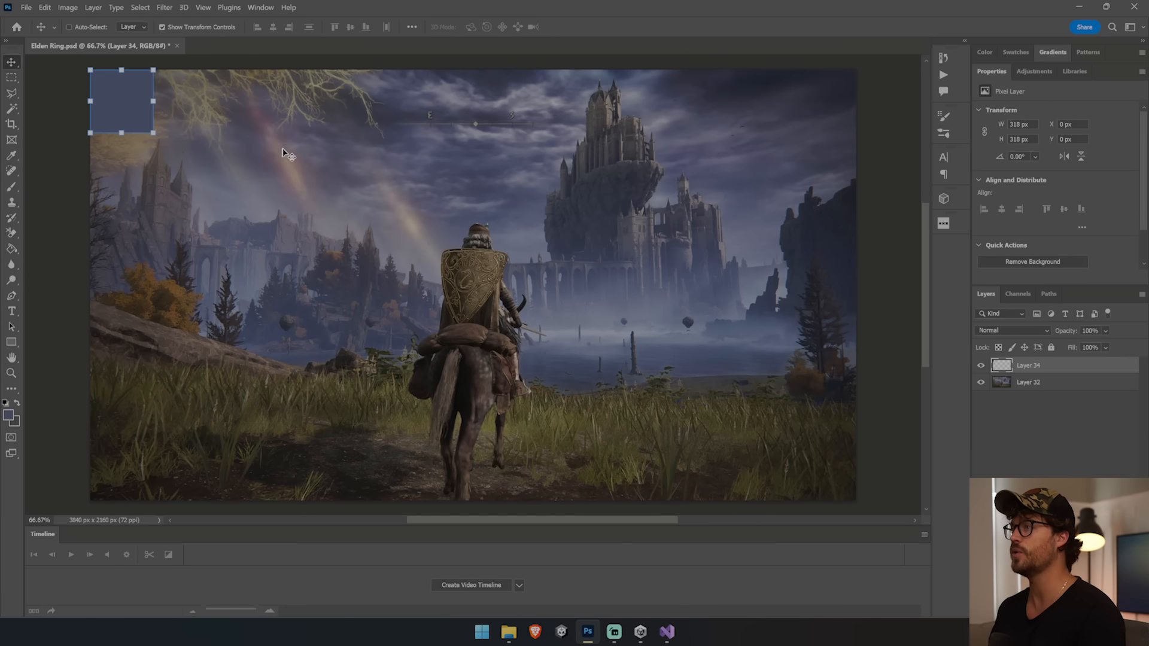
# Step: Duplicate the blue swatch directly below itself and fill the copy with the olive green sampled from the grass
pyautogui.moveTo(286, 150); pyautogui.dragTo(278, 212)
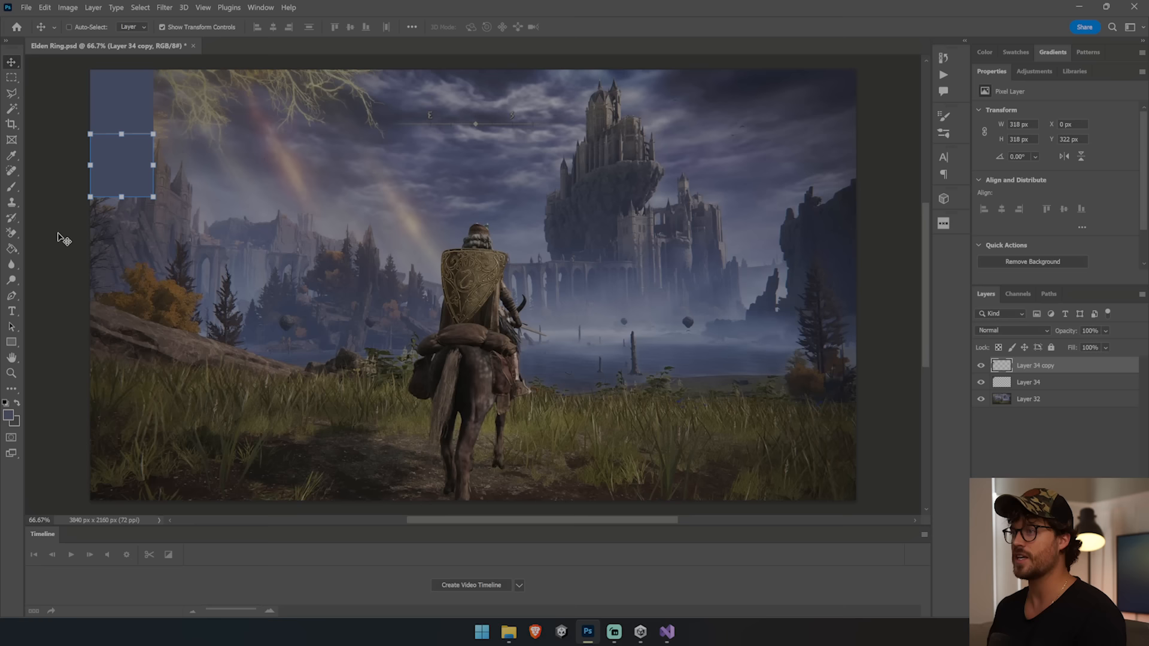
pyautogui.click(12, 248)
pyautogui.press('i')
pyautogui.moveTo(661, 417); pyautogui.dragTo(588, 426)
pyautogui.press('g')
pyautogui.click(132, 170)
pyautogui.press('v')
pyautogui.moveTo(193, 179); pyautogui.dragTo(193, 177)
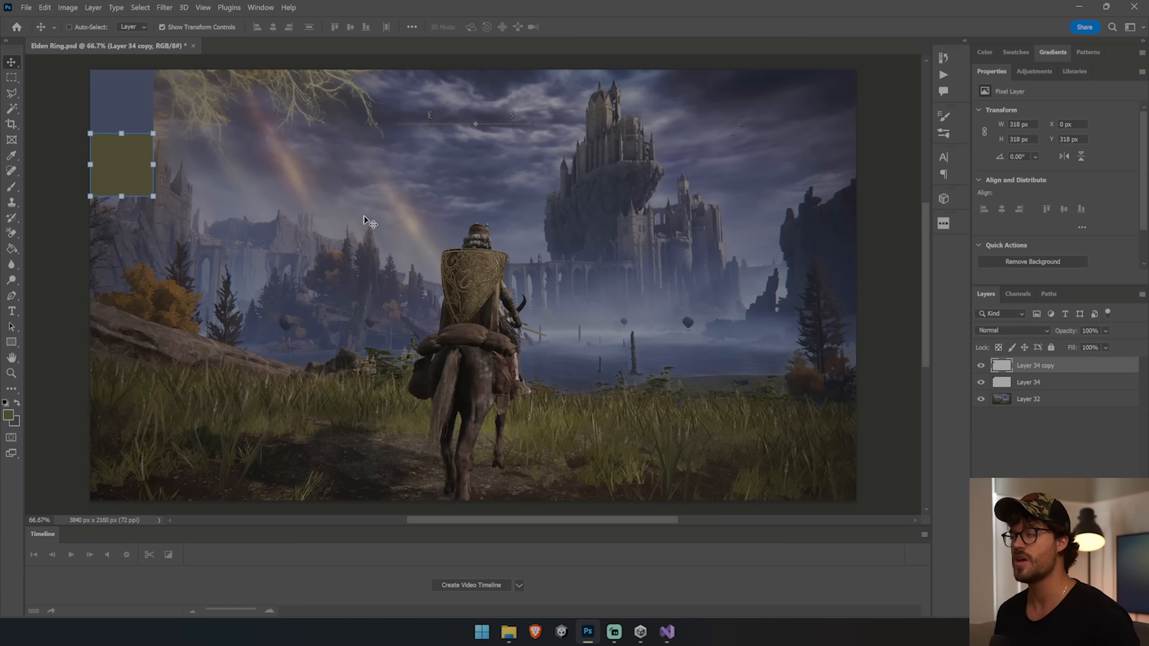
# Step: Duplicate the olive swatch directly below itself and fill the copy with near-black sampled from the shadowed ground
pyautogui.moveTo(120, 171); pyautogui.dragTo(126, 234)
pyautogui.click(11, 248)
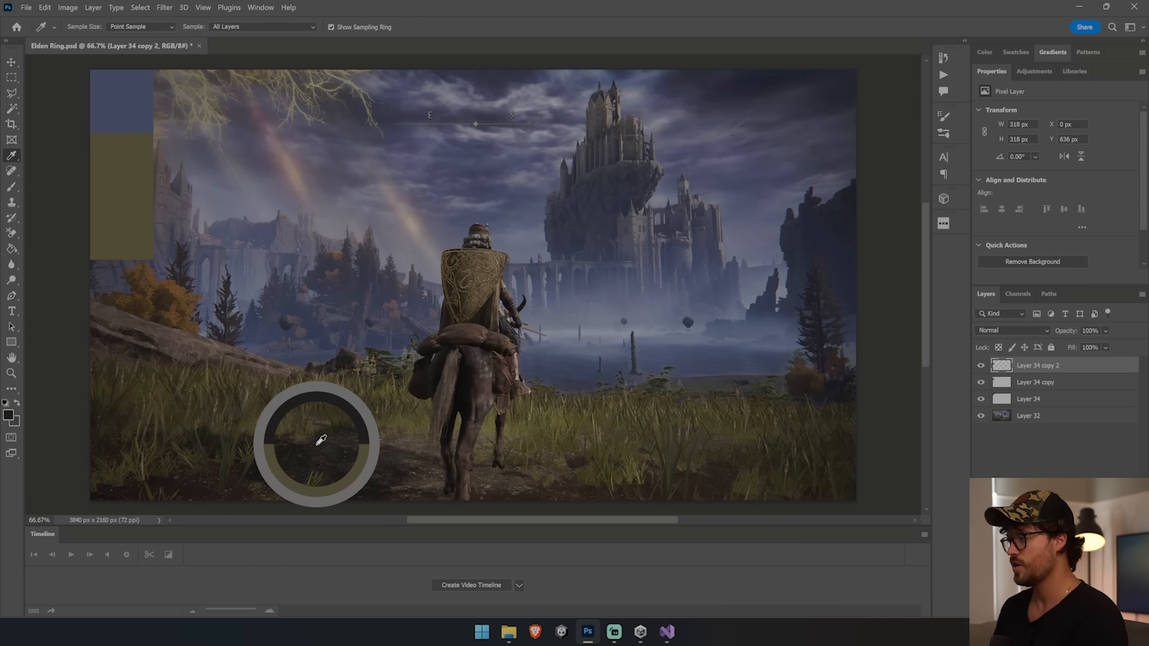
pyautogui.press('d')
pyautogui.click(152, 239)
pyautogui.press('v')
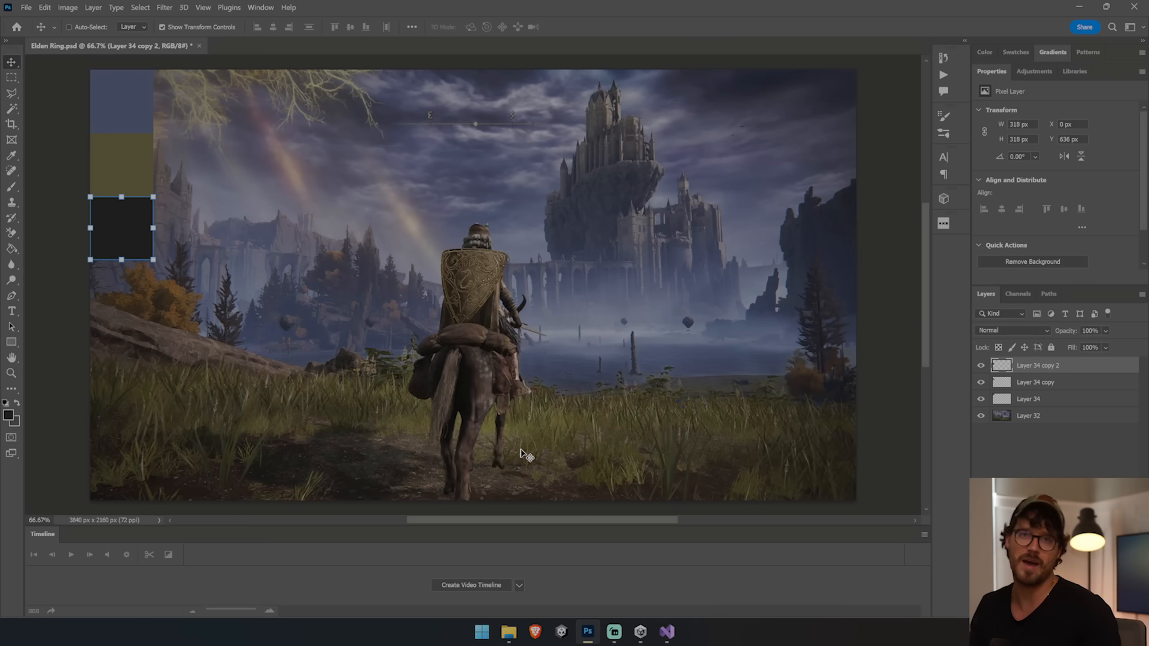
# Step: Merge the three swatch layers into one and duplicate the merged strip directly to the right of the original
pyautogui.click(68, 27)
pyautogui.click(121, 102)
pyautogui.click(121, 164)
pyautogui.click(122, 210)
pyautogui.click(123, 165)
pyautogui.click(122, 101)
pyautogui.keyDown('shift'); pyautogui.click(1050, 367); pyautogui.keyUp('shift')
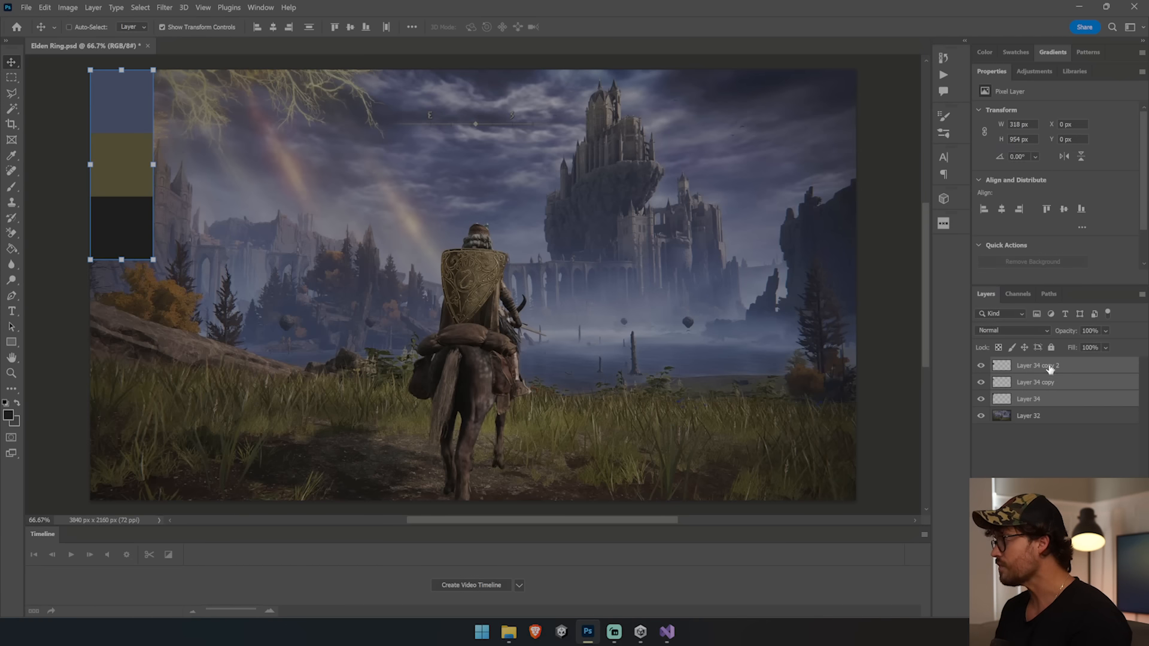
pyautogui.rightClick(1049, 367)
pyautogui.click(978, 503)
pyautogui.moveTo(112, 136); pyautogui.dragTo(173, 139)
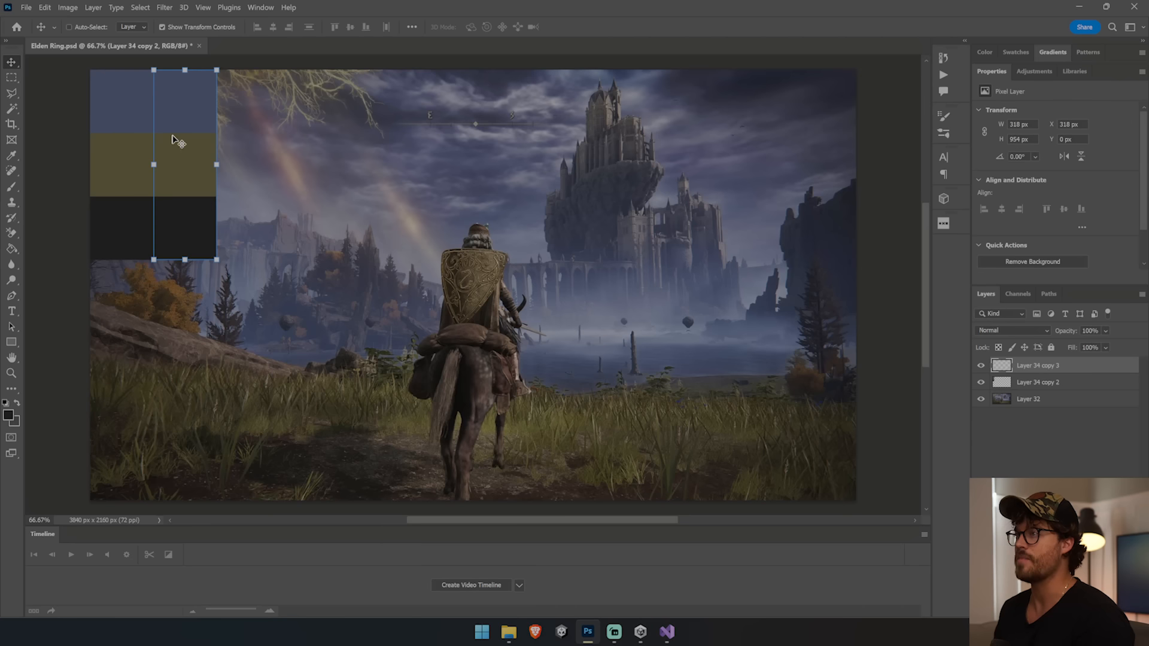
# Step: Add a new layer clipped to the strip copy and fill it with the swatch blue using the Gradient tool
pyautogui.click(11, 249)
pyautogui.rightClick(11, 249)
pyautogui.click(44, 250)
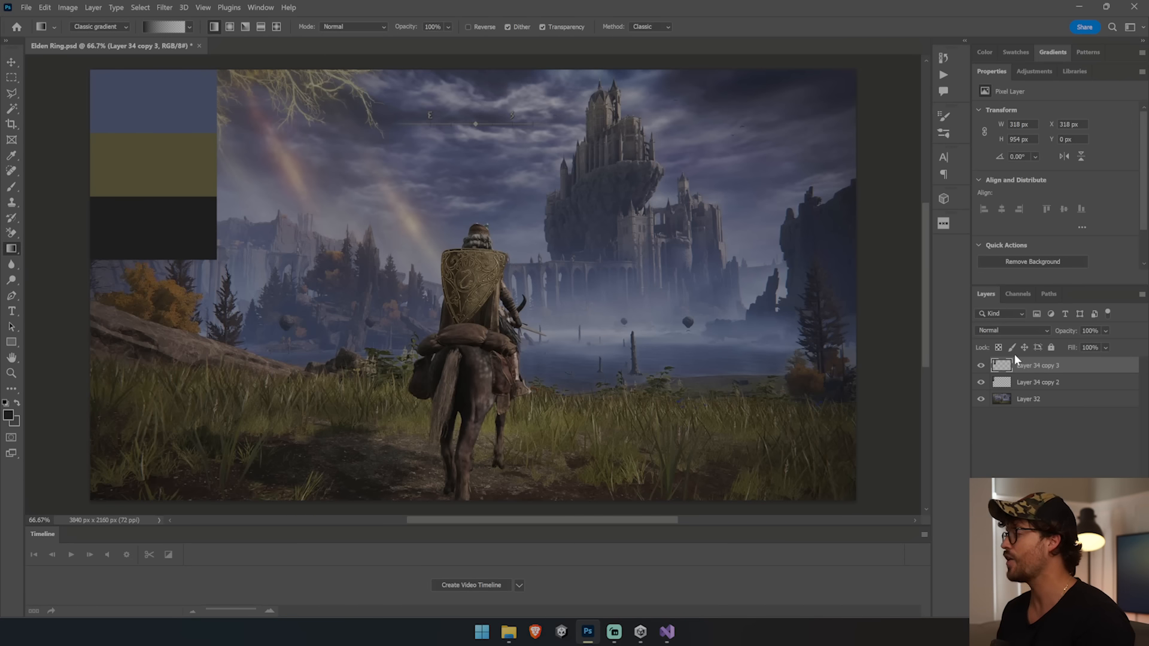
pyautogui.click(1095, 611)
pyautogui.keyDown('alt'); pyautogui.click(1049, 373); pyautogui.keyUp('alt')
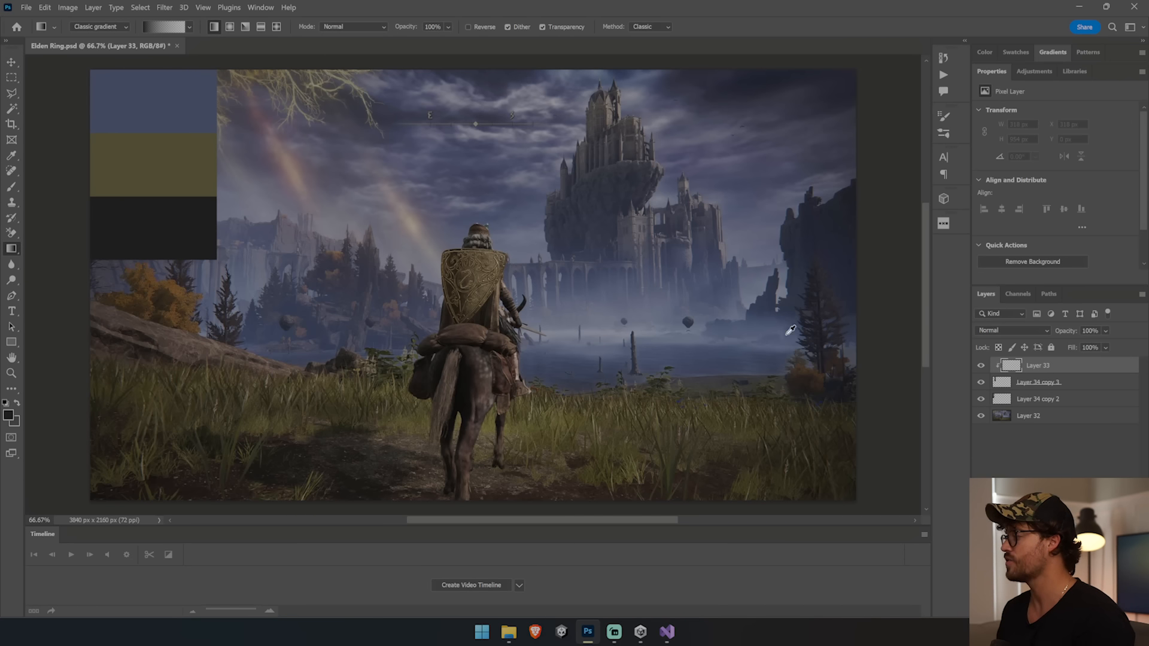
pyautogui.keyDown('alt'); pyautogui.click(194, 117); pyautogui.keyUp('alt')
pyautogui.moveTo(194, 152); pyautogui.dragTo(188, 332)
# Step: Sample the olive swatch and blend it upward into the blue on the clipped layer
pyautogui.press('i')
pyautogui.click(120, 156)
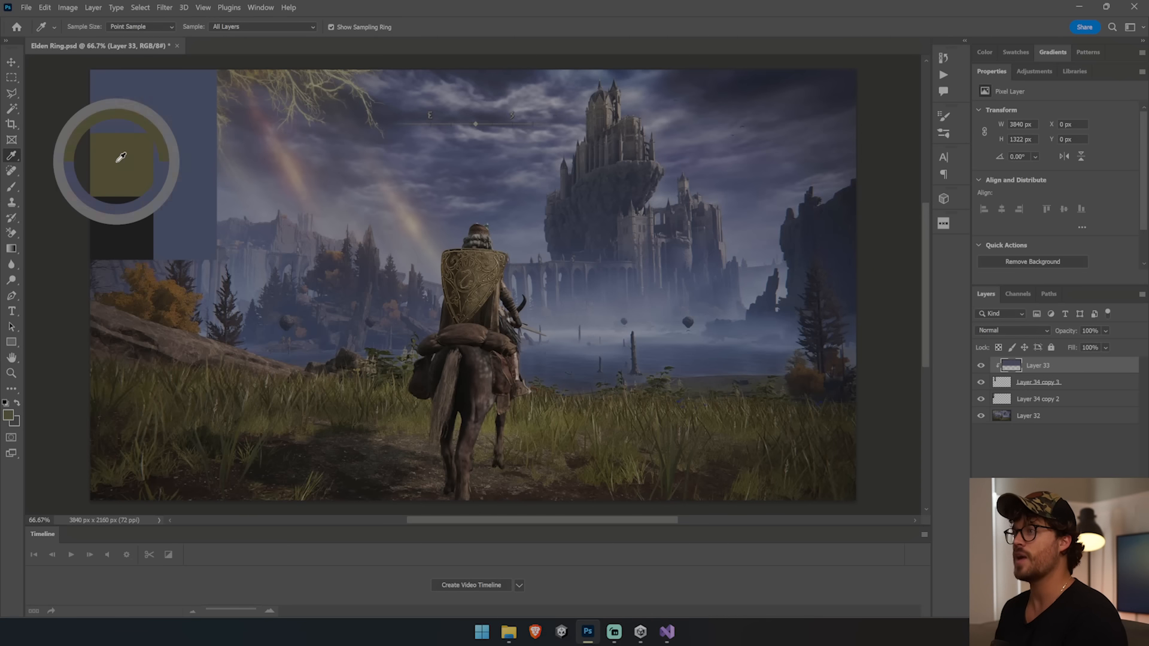
pyautogui.press('g')
pyautogui.moveTo(191, 139); pyautogui.dragTo(184, 95)
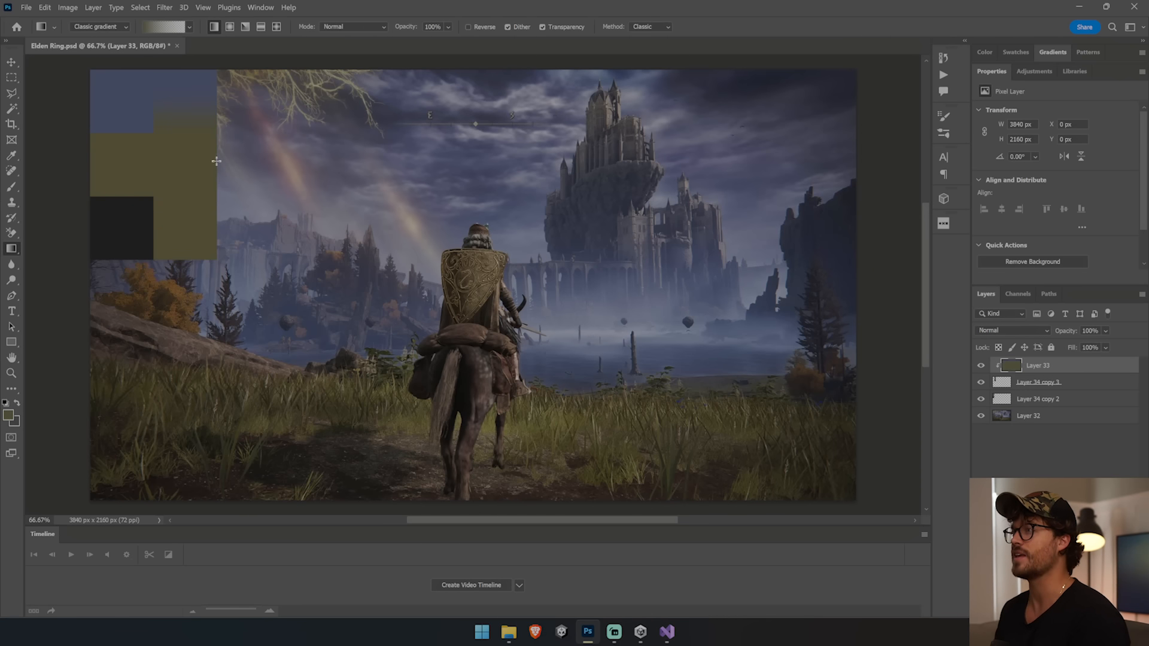
pyautogui.moveTo(185, 180); pyautogui.dragTo(187, 120)
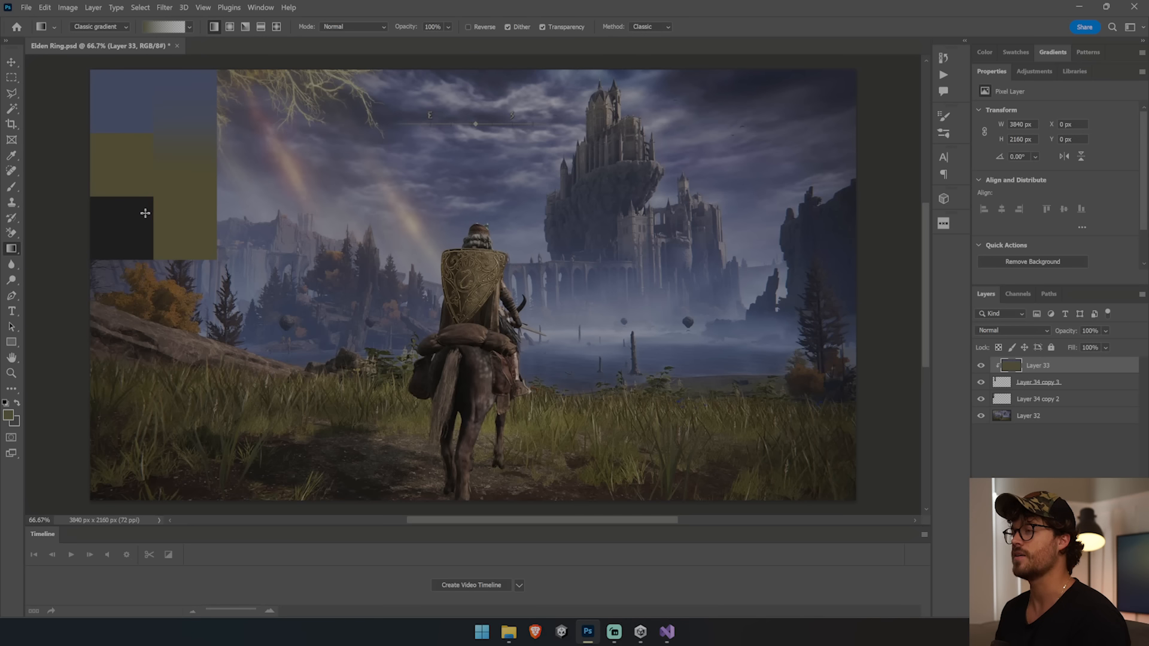
# Step: Sample the near-black swatch and blend it from the strip's lower end upward into the olive
pyautogui.press('i')
pyautogui.click(123, 221)
pyautogui.press('g')
pyautogui.moveTo(186, 263); pyautogui.dragTo(190, 190)
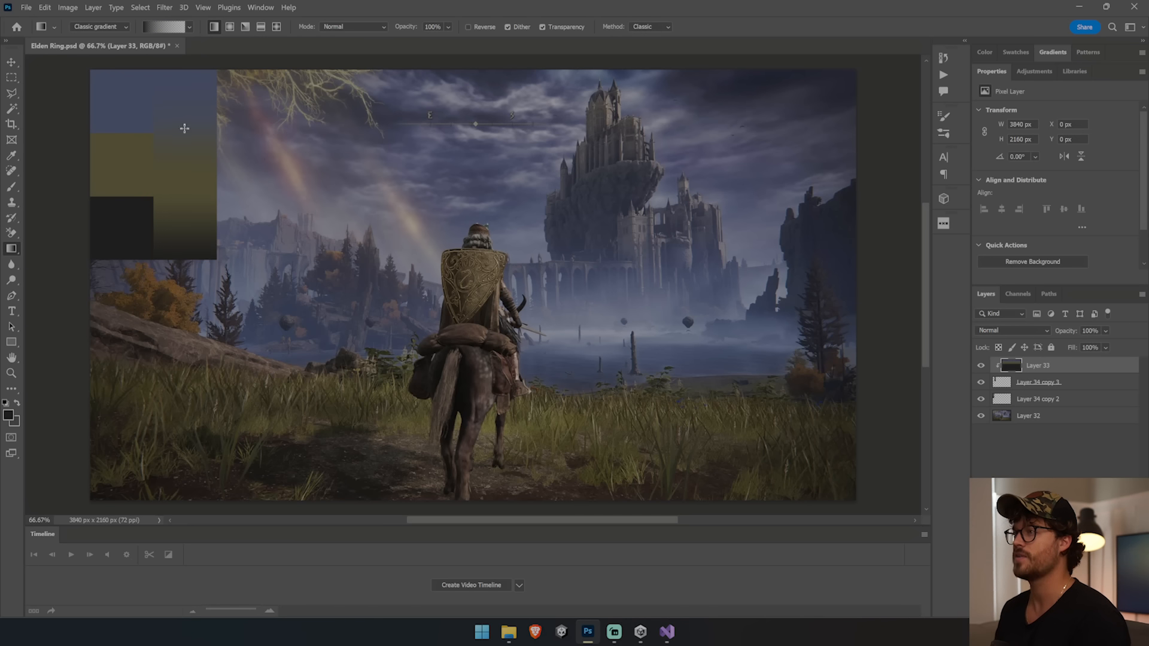
pyautogui.moveTo(184, 128); pyautogui.dragTo(185, 128)
pyautogui.hotkey('ctrl', 'z')
pyautogui.moveTo(175, 256); pyautogui.dragTo(186, 191)
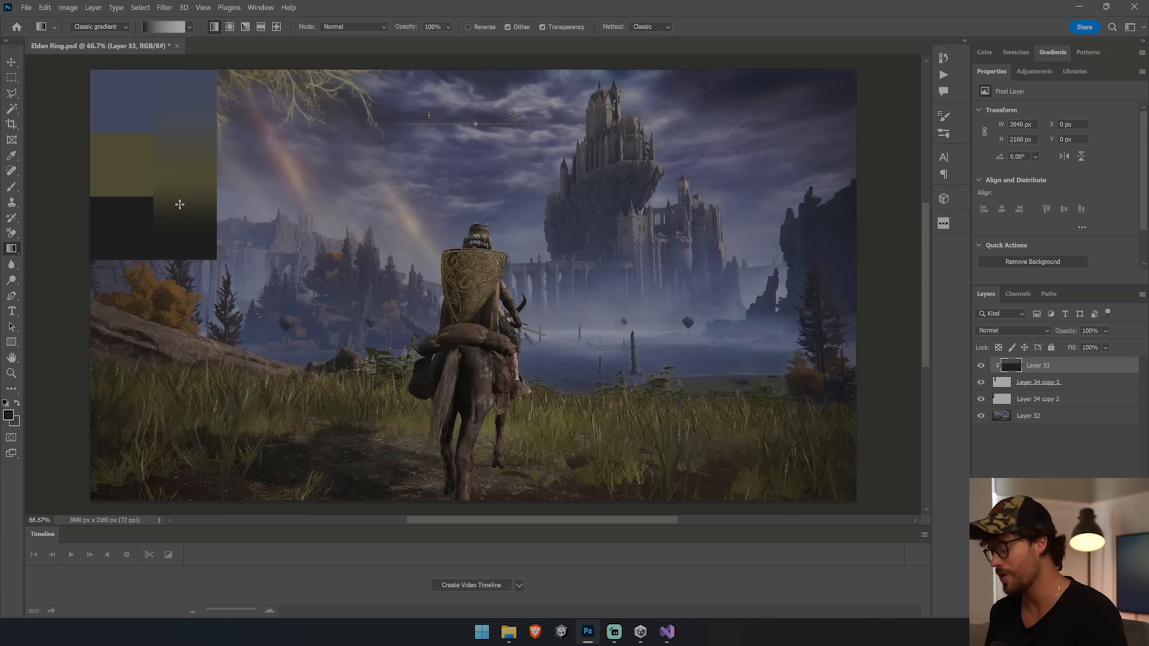
pyautogui.press('i')
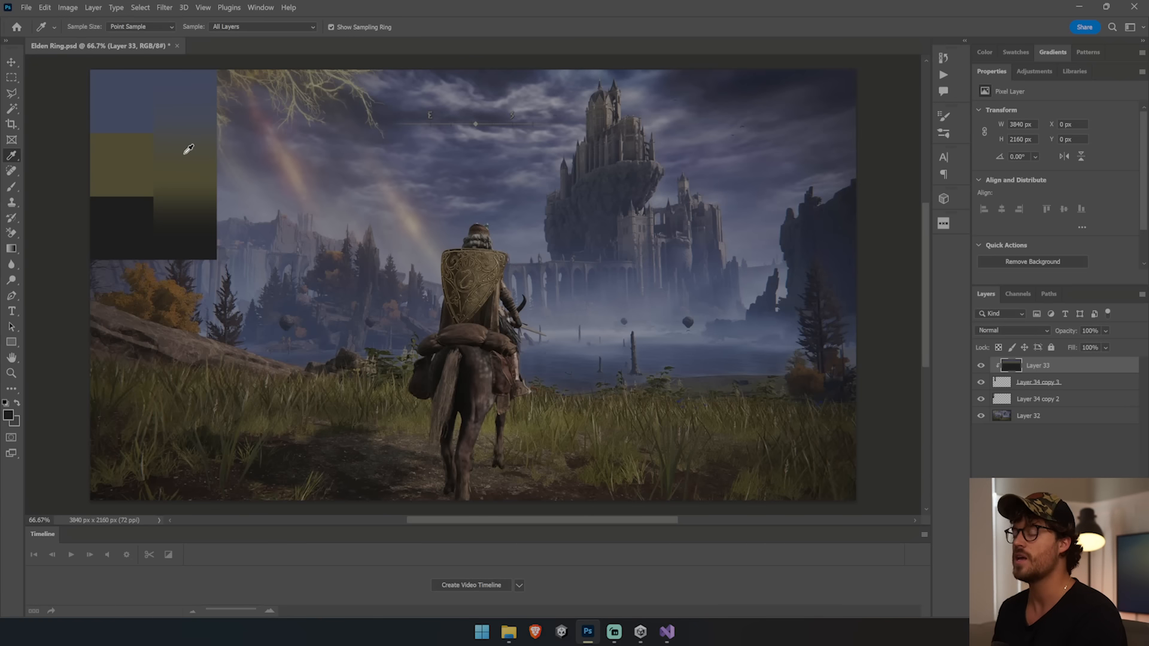
pyautogui.press('g')
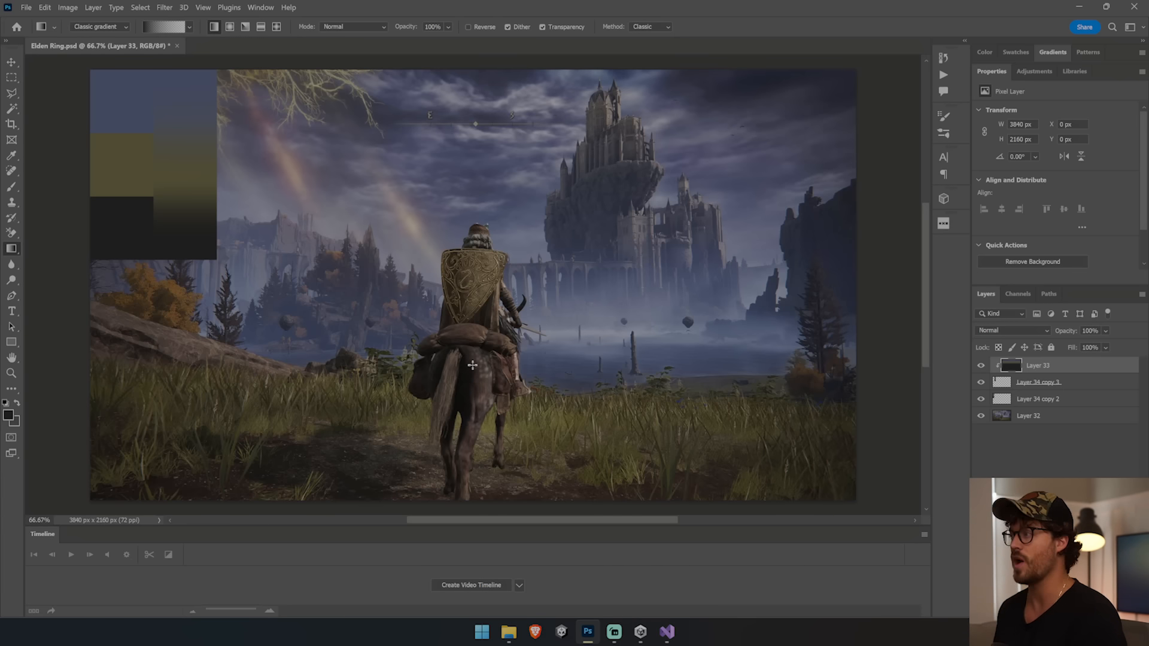
# Step: Undo the olive and black blends and blend the pale mist blue sampled from the background into the strip's blue
pyautogui.press('i')
pyautogui.click(757, 261)
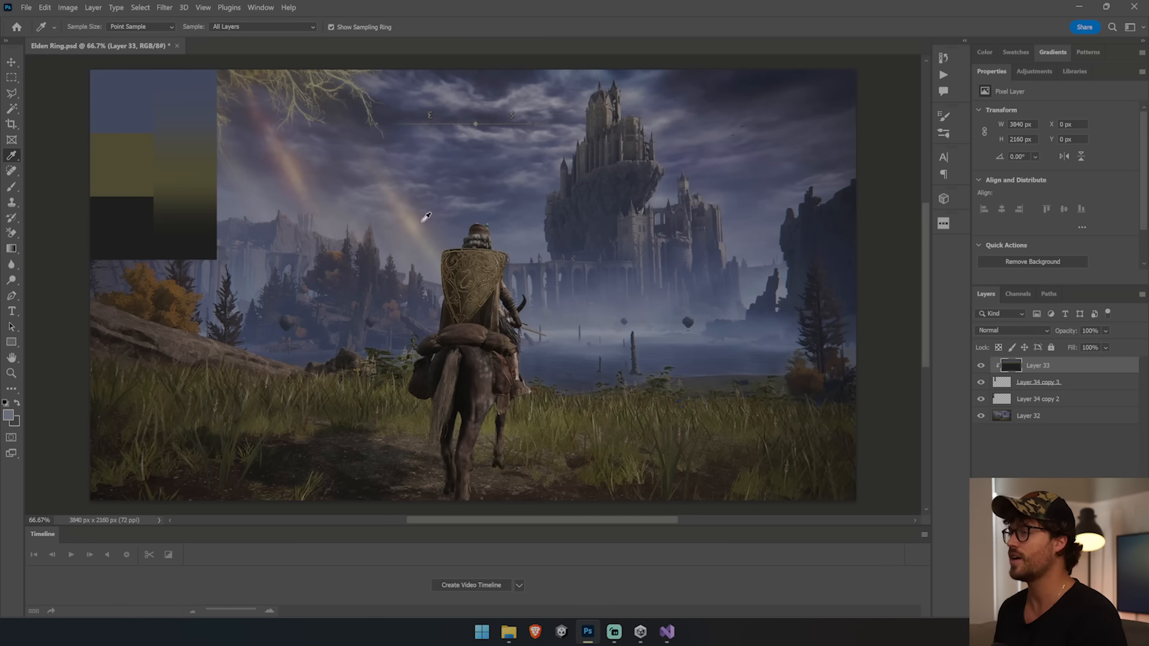
pyautogui.press('g')
pyautogui.moveTo(203, 106); pyautogui.dragTo(198, 156)
pyautogui.hotkey('ctrl', 'z')
pyautogui.hotkey('ctrl', 'z')
pyautogui.hotkey('ctrl', 'z')
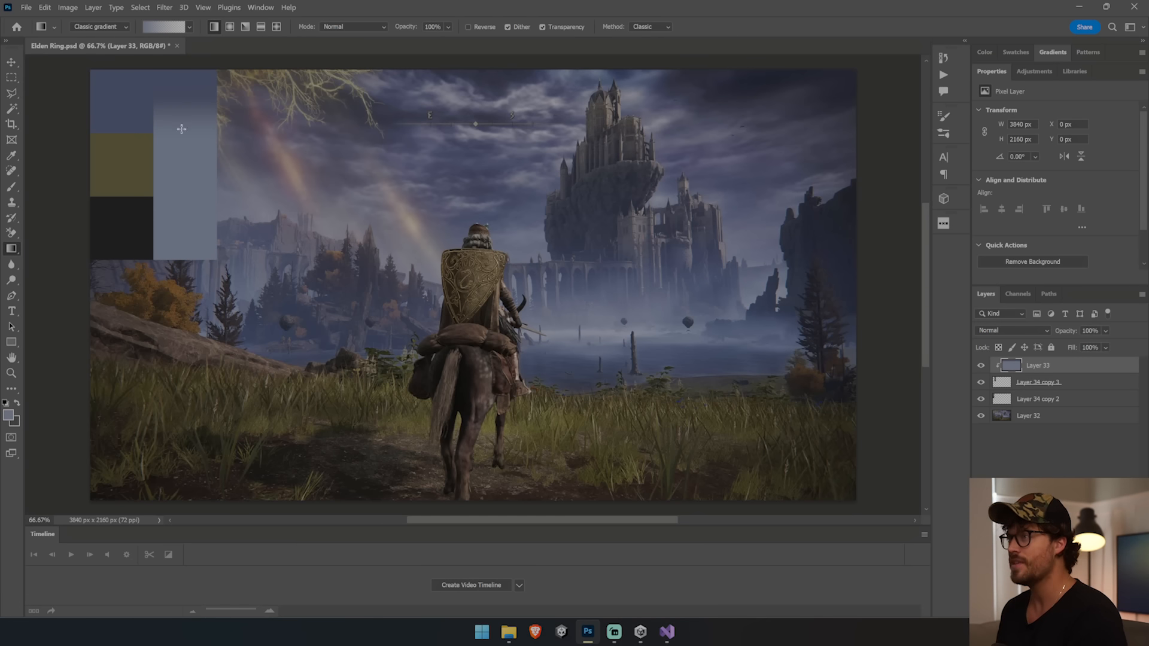
# Step: Sample the dark purple of the distant cliffs and blend it upward into the pale mist band
pyautogui.press('i')
pyautogui.moveTo(784, 233)
pyautogui.mouseDown()
pyautogui.moveTo(804, 232)
pyautogui.moveTo(789, 230)
pyautogui.mouseUp()
pyautogui.press('g')
pyautogui.moveTo(184, 249); pyautogui.dragTo(186, 156)
pyautogui.moveTo(174, 197); pyautogui.dragTo(182, 104)
pyautogui.moveTo(181, 158); pyautogui.dragTo(181, 123)
# Step: Sample the olive swatch and blend it from the strip's lower end up into the dark purple band
pyautogui.press('i')
pyautogui.click(113, 154)
pyautogui.press('g')
pyautogui.moveTo(178, 254); pyautogui.dragTo(181, 160)
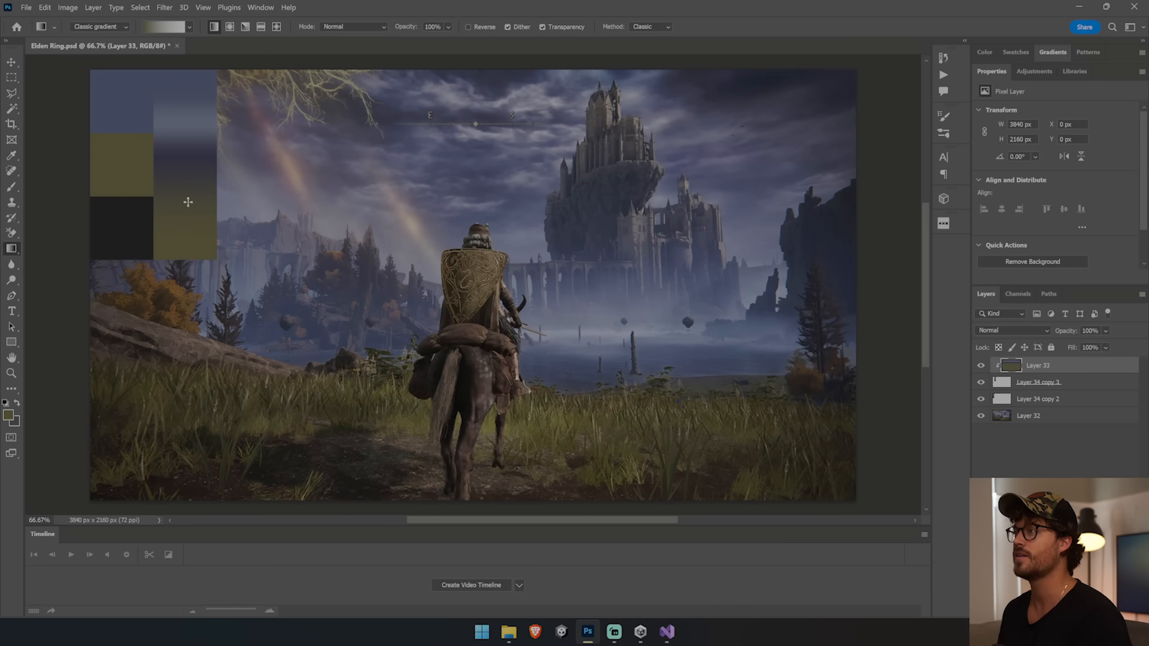
pyautogui.moveTo(187, 202); pyautogui.dragTo(191, 152)
# Step: Sample the near-black swatch and fade it upward from the strip's lower end into the olive band
pyautogui.press('i')
pyautogui.click(123, 226)
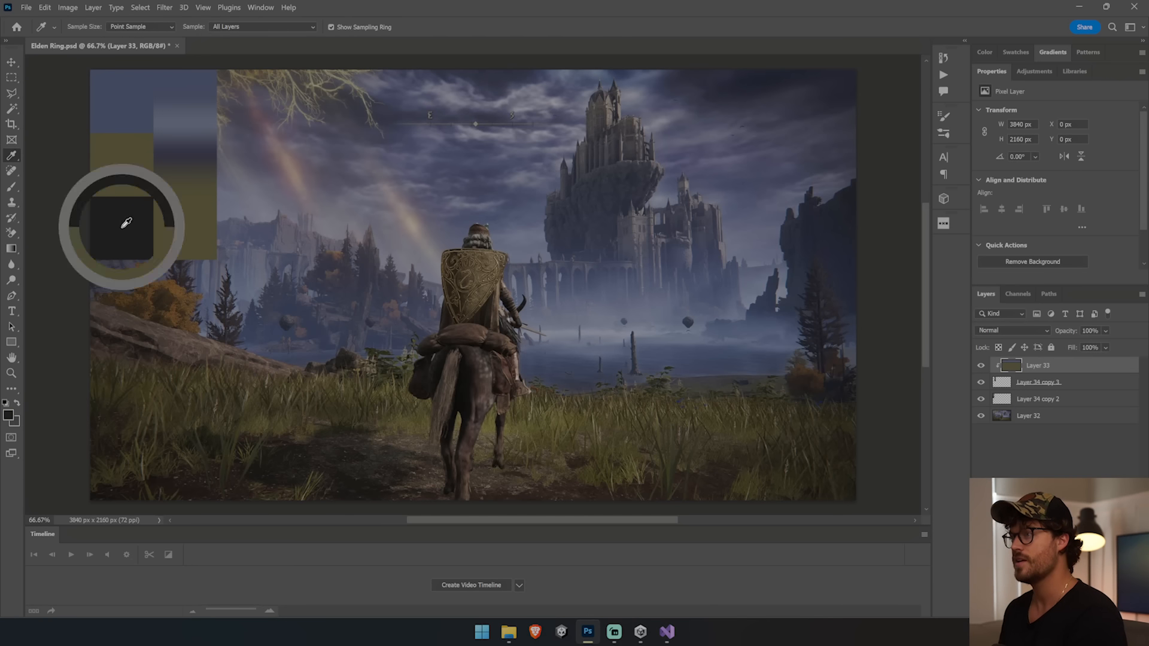
pyautogui.press('g')
pyautogui.moveTo(171, 254); pyautogui.dragTo(175, 201)
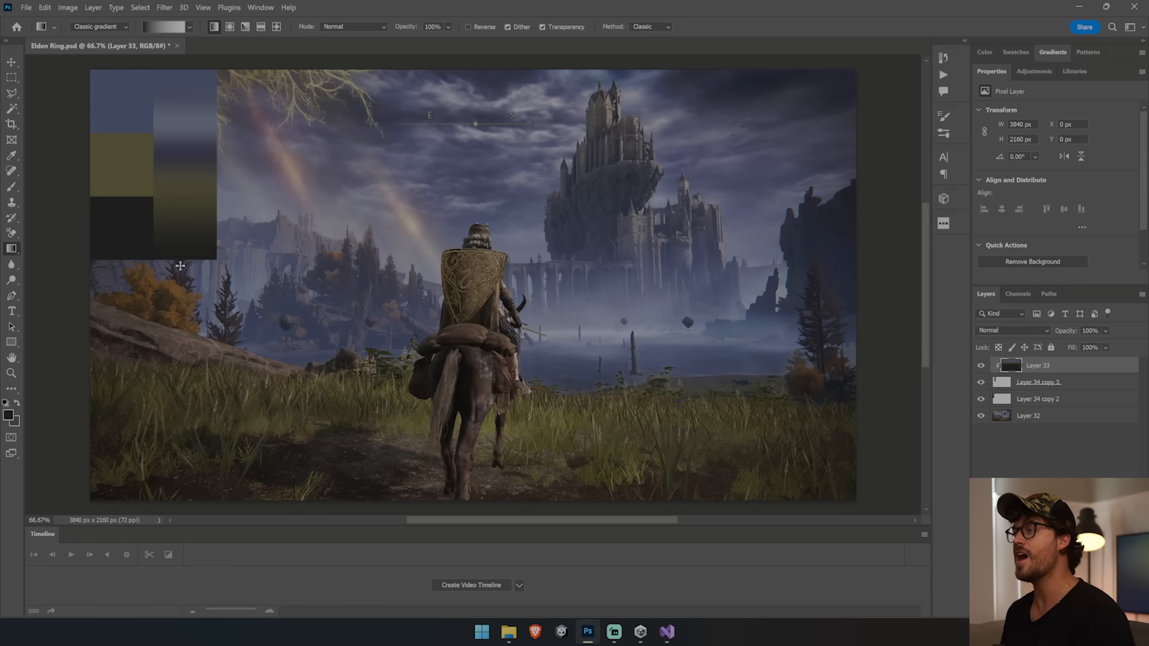
# Step: Merge the gradient layer with the strip copy beneath it and move the result over the original swatches
pyautogui.press('v')
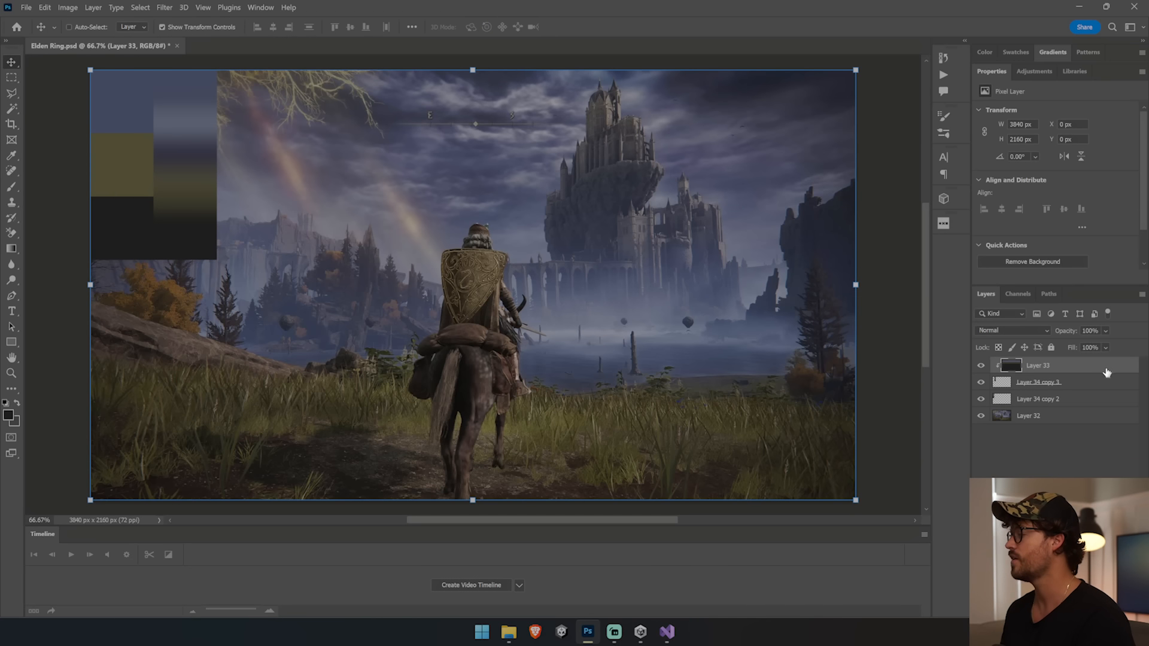
pyautogui.keyDown('shift'); pyautogui.click(1051, 385); pyautogui.keyUp('shift')
pyautogui.rightClick(1054, 385)
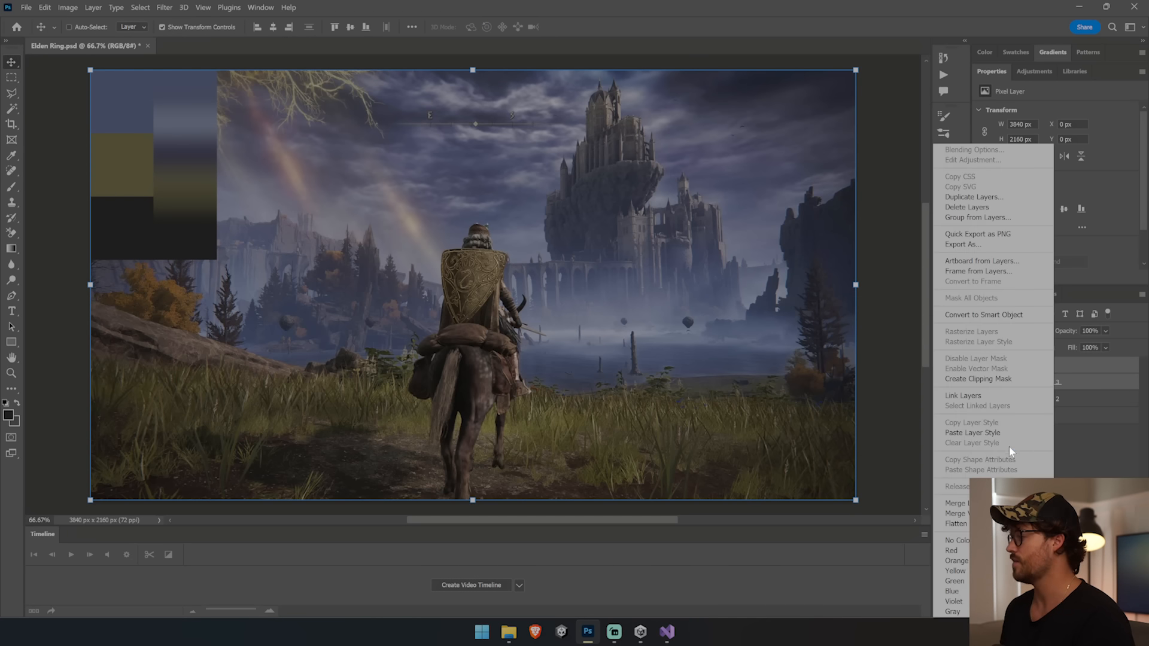
pyautogui.click(1014, 509)
pyautogui.moveTo(192, 154); pyautogui.dragTo(128, 146)
# Step: Stretch the gradient strip to cover the whole canvas
pyautogui.moveTo(154, 262); pyautogui.dragTo(857, 504)
pyautogui.press('Return')
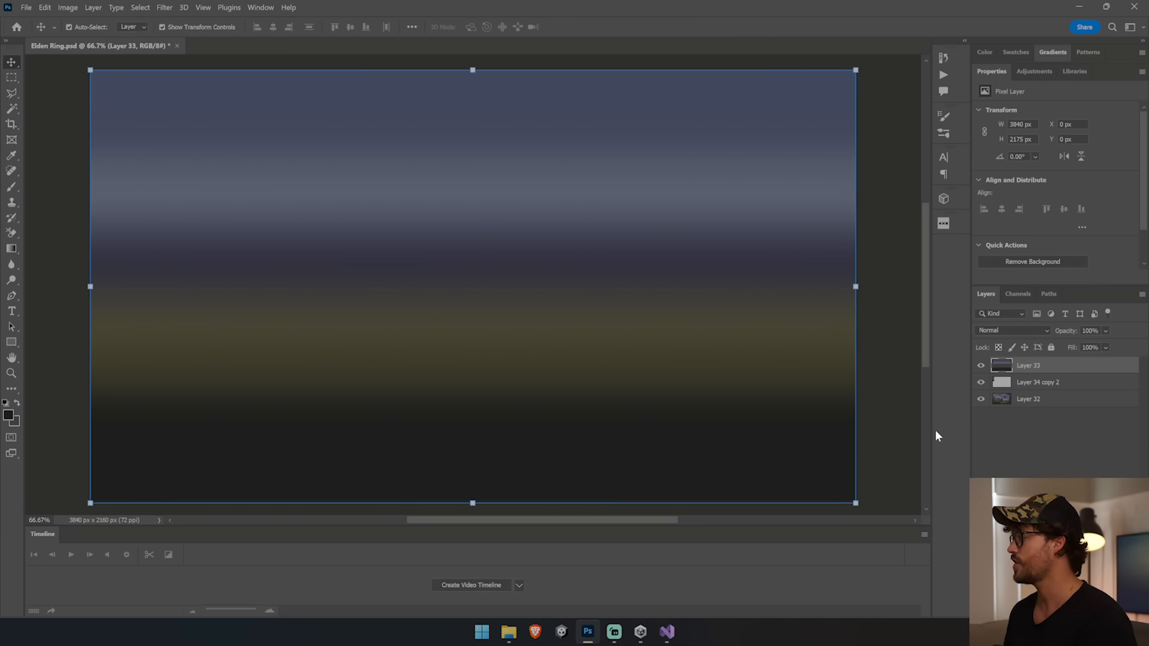
# Step: Examine how the full-canvas gradient reads from far away and again at a larger size
pyautogui.click(910, 436)
pyautogui.hotkey('ctrl', '-')
pyautogui.hotkey('ctrl', '-')
pyautogui.hotkey('ctrl', '-')
pyautogui.hotkey('ctrl', '-')
pyautogui.hotkey('ctrl', '-')
pyautogui.hotkey('ctrl', '-')
pyautogui.hotkey('ctrl', '-')
pyautogui.hotkey('ctrl', '-')
pyautogui.hotkey('ctrl', '-')
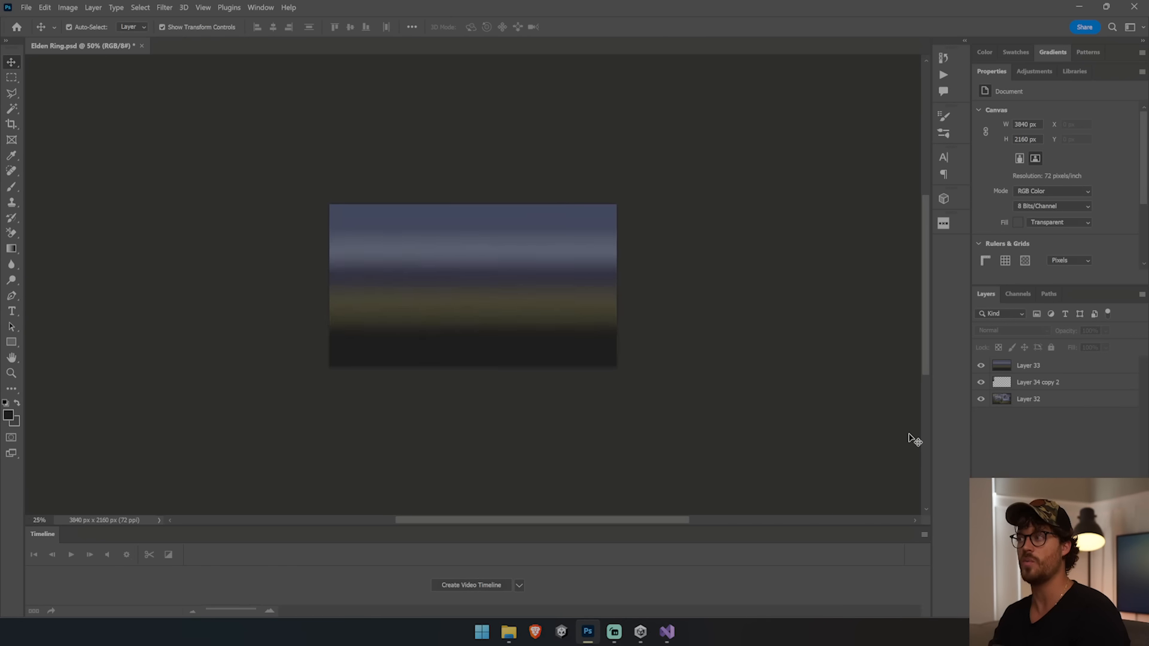
pyautogui.hotkey('ctrl', '-')
pyautogui.hotkey('ctrl', '-')
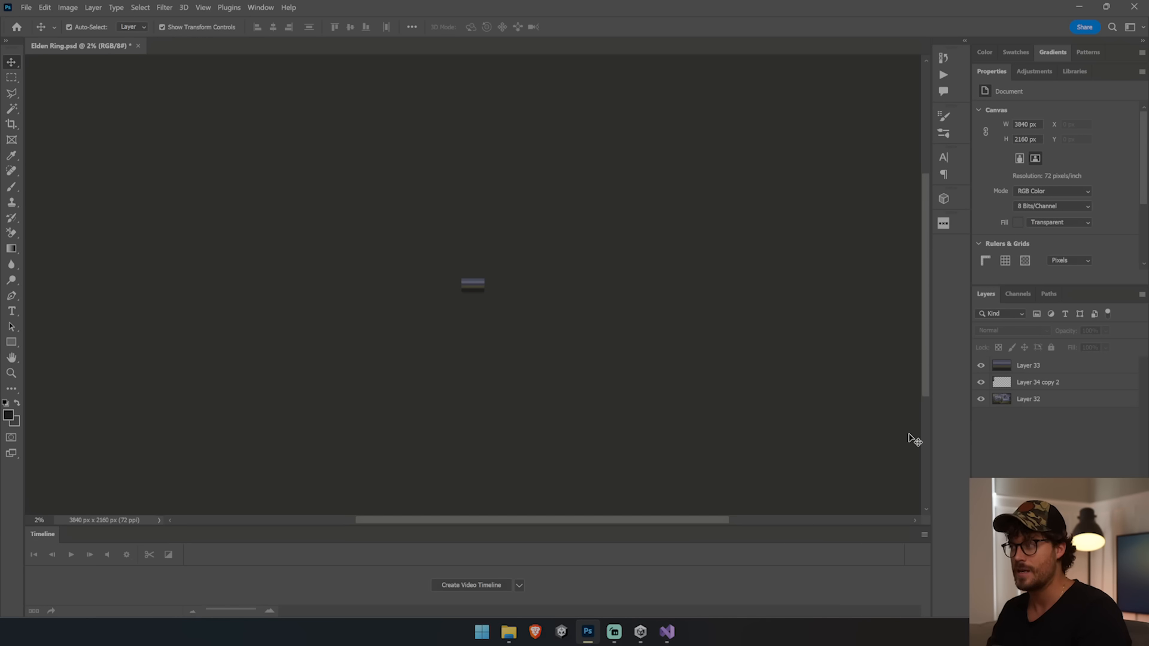
pyautogui.hotkey('ctrl', '+')
pyautogui.hotkey('ctrl', '+')
pyautogui.hotkey('ctrl', '+')
pyautogui.hotkey('ctrl', '+')
pyautogui.hotkey('ctrl', '+')
pyautogui.hotkey('ctrl', '+')
pyautogui.hotkey('ctrl', '+')
pyautogui.hotkey('ctrl', '+')
pyautogui.hotkey('ctrl', '+')
pyautogui.hotkey('ctrl', '+')
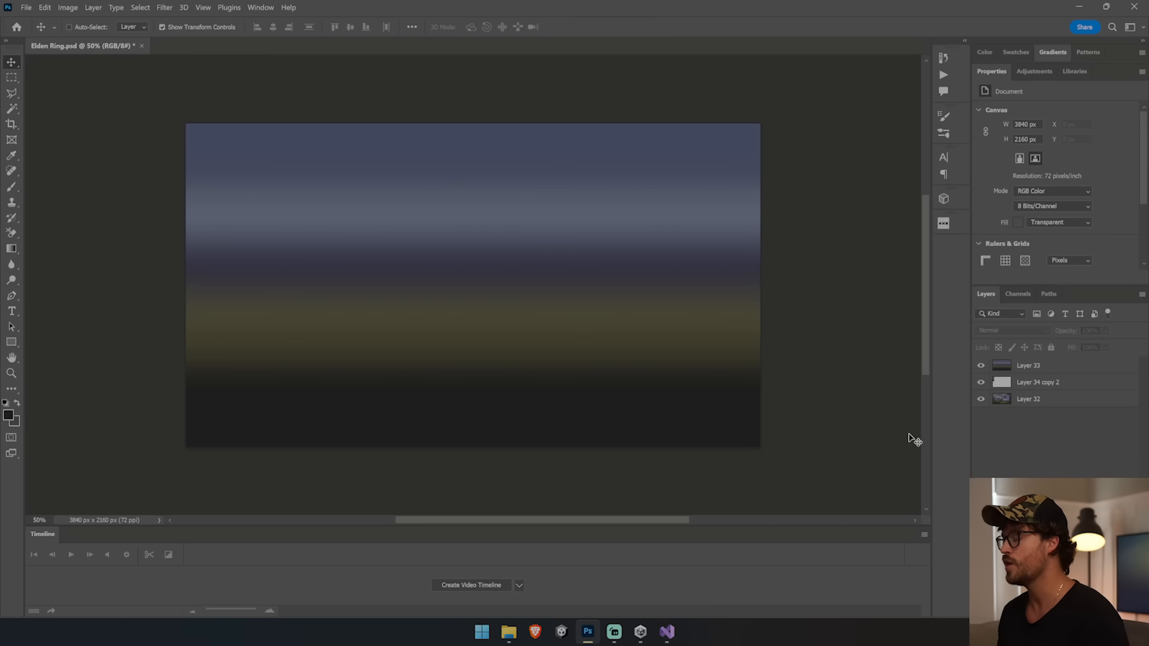
# Step: Undo the stretching of the gradient strip
pyautogui.hotkey('ctrl', 'z')
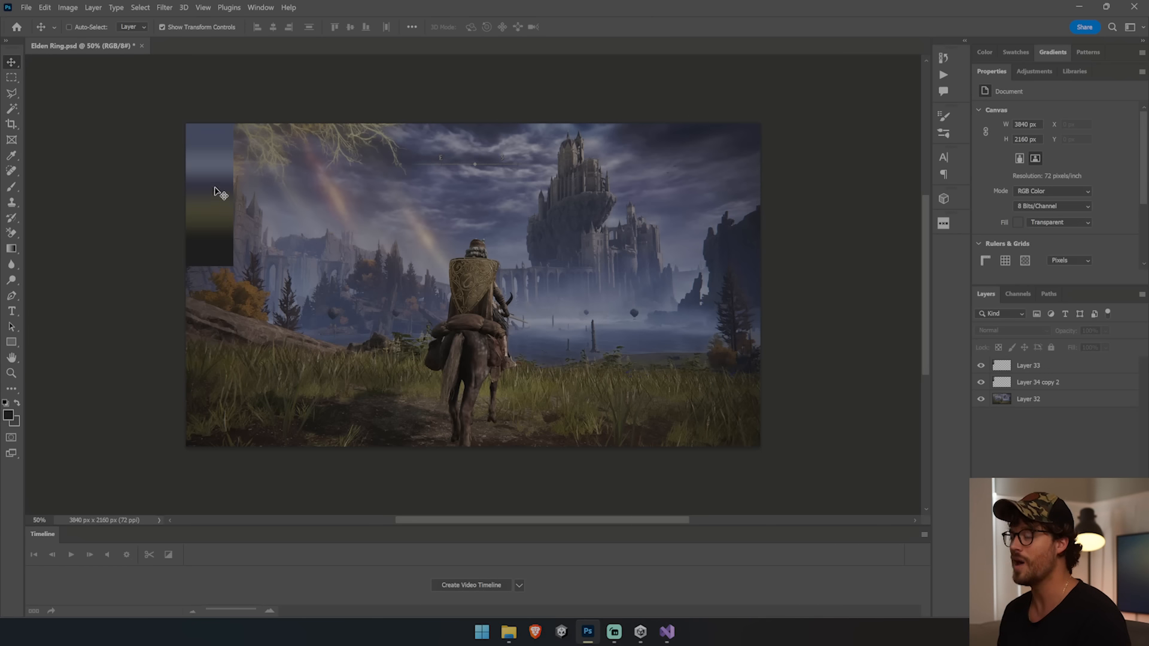
pyautogui.keyDown('ctrl'); pyautogui.click(219, 196); pyautogui.keyUp('ctrl')
pyautogui.keyDown('ctrl'); pyautogui.click(131, 125); pyautogui.keyUp('ctrl')
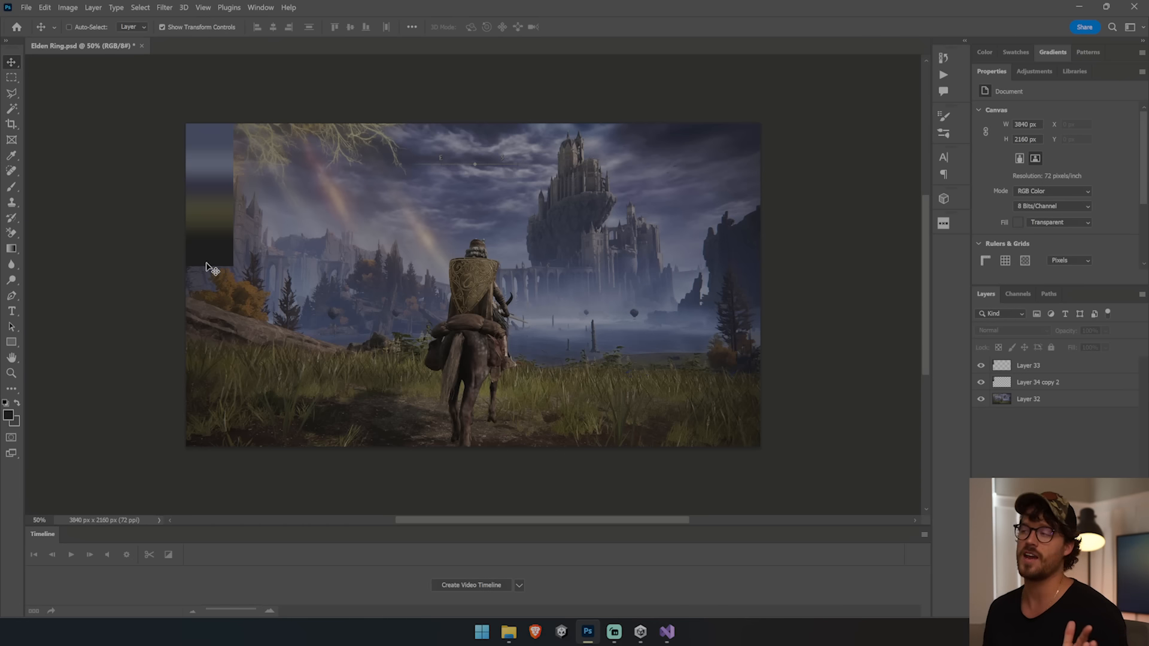
# Step: Try a hue shift of -180 on the gradient strip with Hue/Saturation and discard it
pyautogui.keyDown('ctrl'); pyautogui.click(221, 223); pyautogui.keyUp('ctrl')
pyautogui.click(68, 8)
pyautogui.moveTo(96, 36)
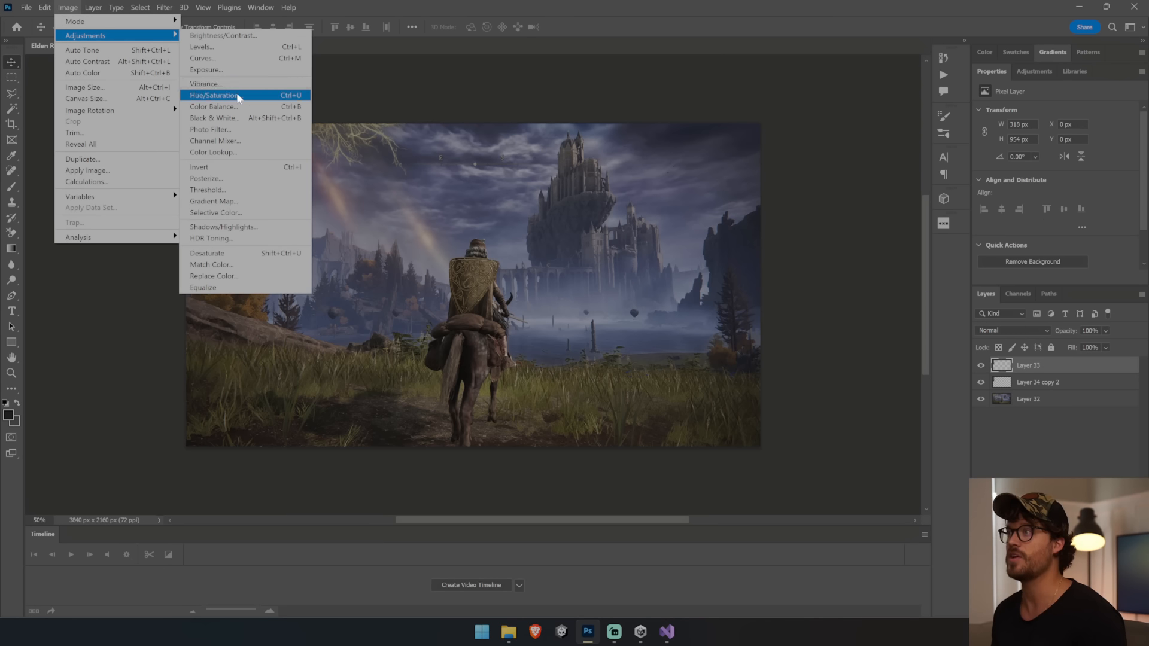
pyautogui.click(239, 98)
pyautogui.moveTo(925, 241); pyautogui.dragTo(864, 238)
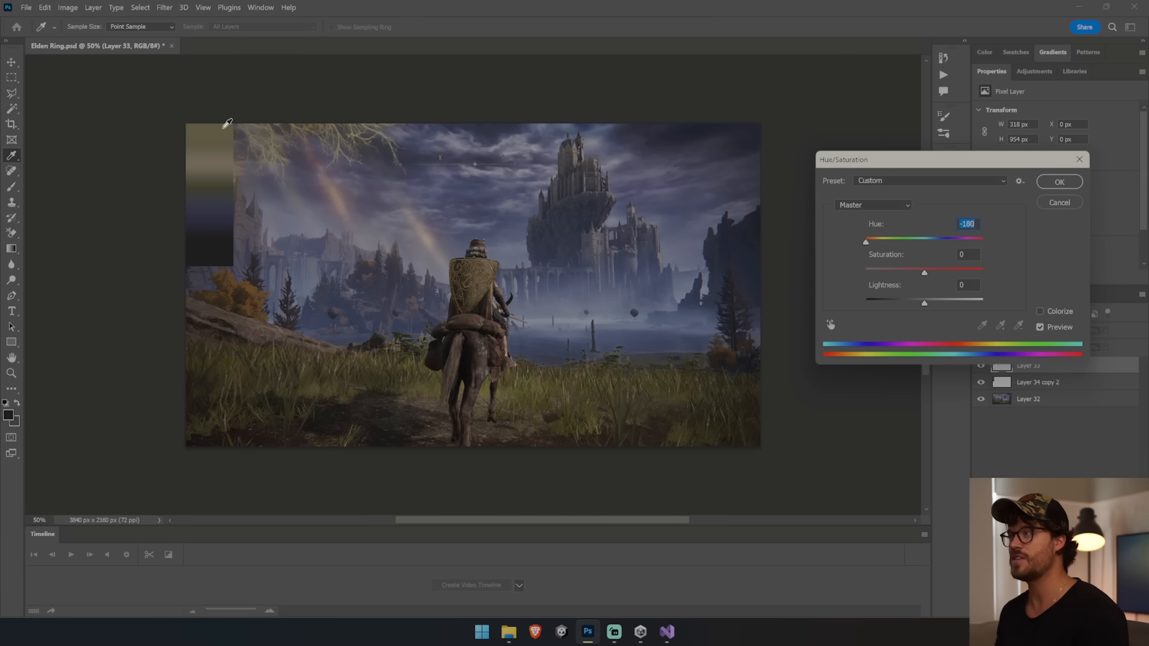
pyautogui.click(1058, 203)
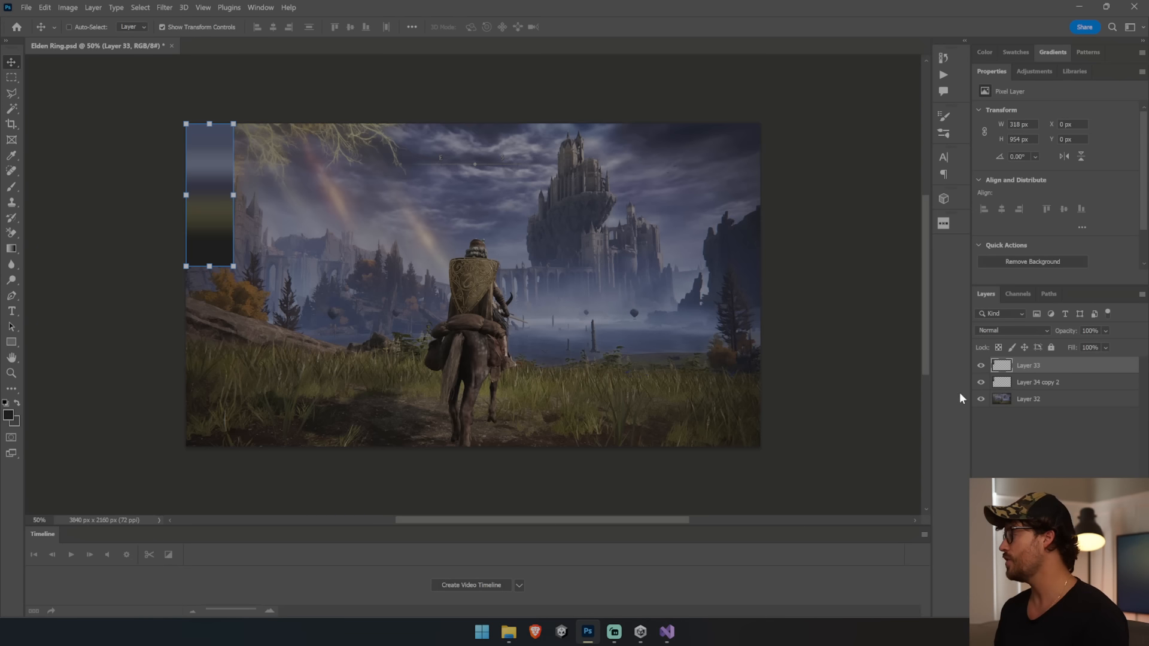
# Step: Add a new layer above the screenshot layer and fill it with the blue sampled from the upper end of the gradient strip
pyautogui.click(1029, 399)
pyautogui.hotkey('ctrl', 'shift', 'alt', 'n')
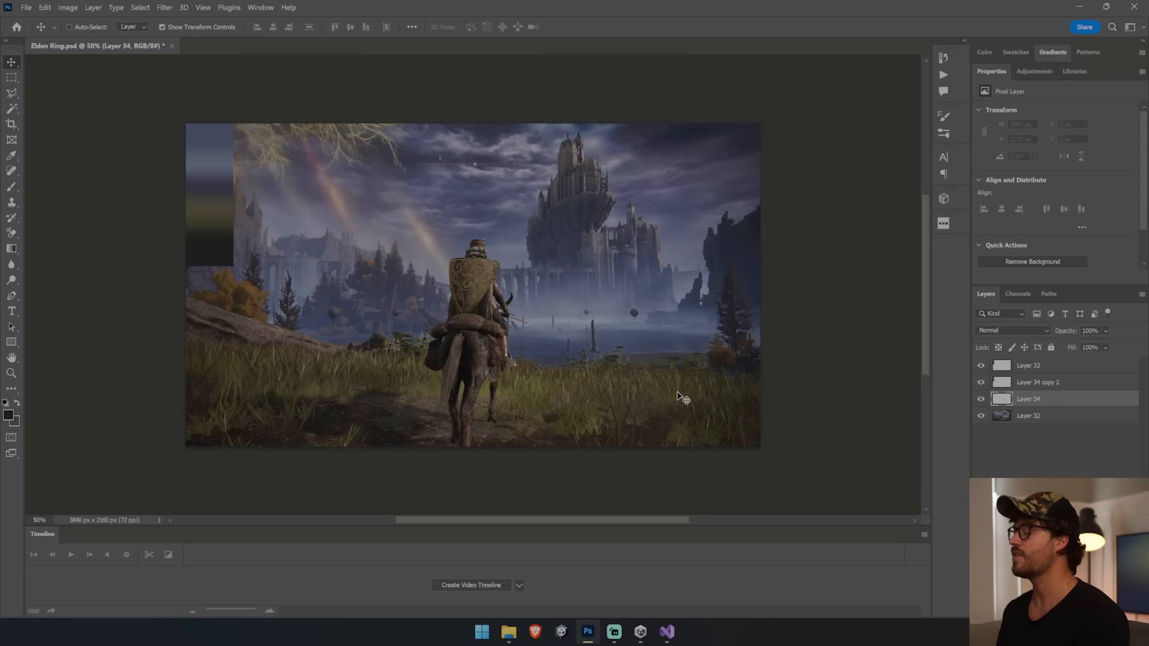
pyautogui.click(13, 247)
pyautogui.click(62, 260)
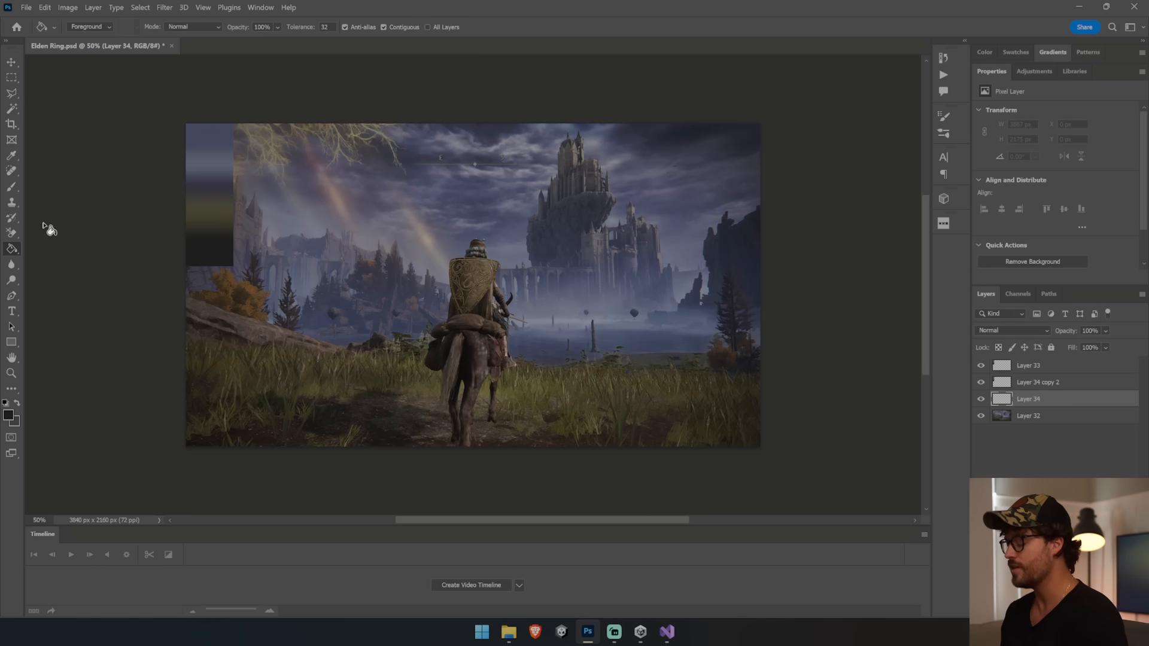
pyautogui.press('i')
pyautogui.click(217, 120)
pyautogui.press('g')
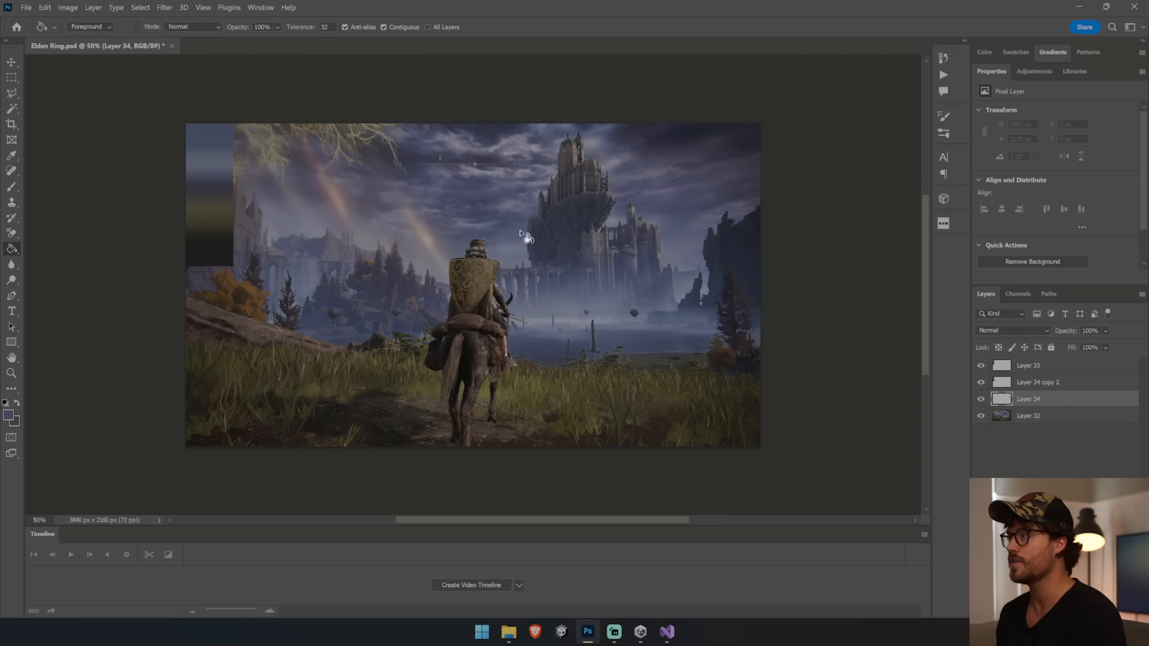
pyautogui.click(718, 365)
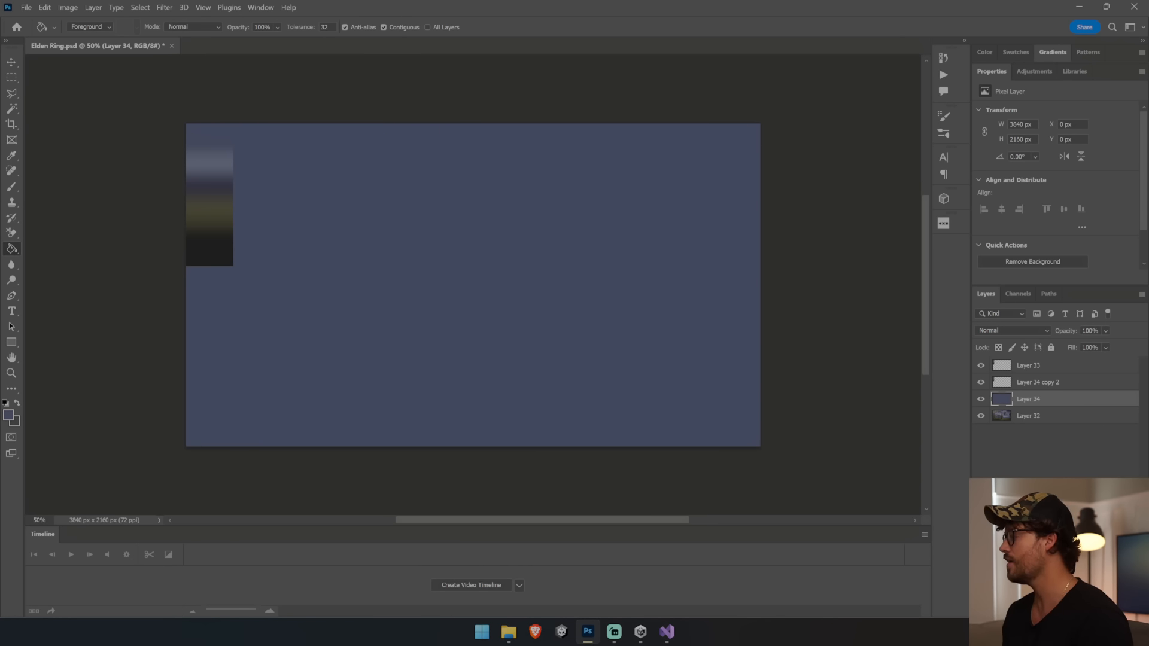
# Step: On another new layer, draw a linear gradient in the lighter grey-blue of the strip, fading upward from mid-canvas into the dark blue sky
pyautogui.hotkey('ctrl', 'shift', 'alt', 'n')
pyautogui.press('i')
pyautogui.moveTo(190, 129); pyautogui.dragTo(206, 149)
pyautogui.press('g')
pyautogui.hotkey('shift', 'g')
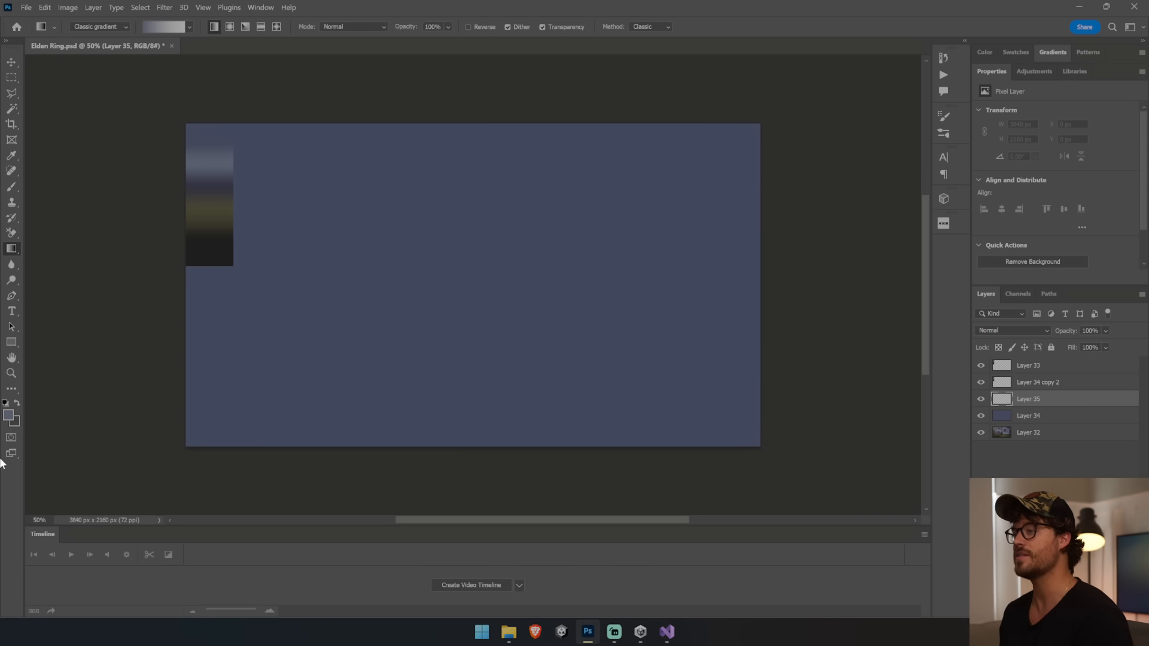
pyautogui.click(8, 417)
pyautogui.click(808, 131)
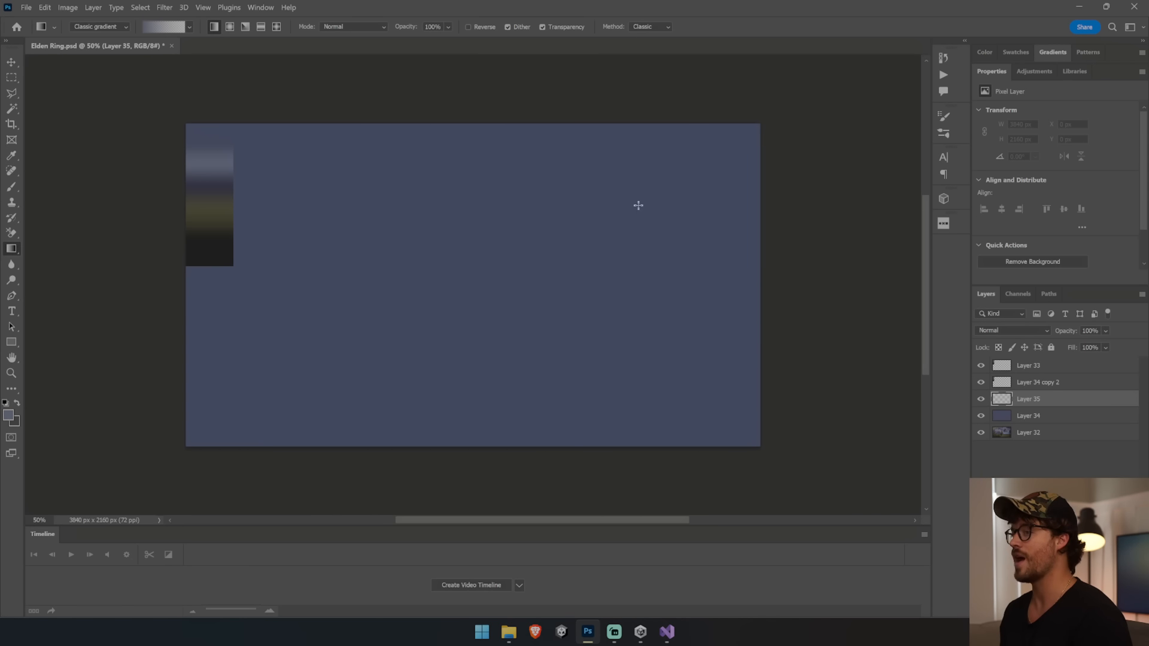
pyautogui.moveTo(524, 221)
pyautogui.mouseDown()
pyautogui.moveTo(514, 282)
pyautogui.moveTo(520, 210)
pyautogui.mouseUp()
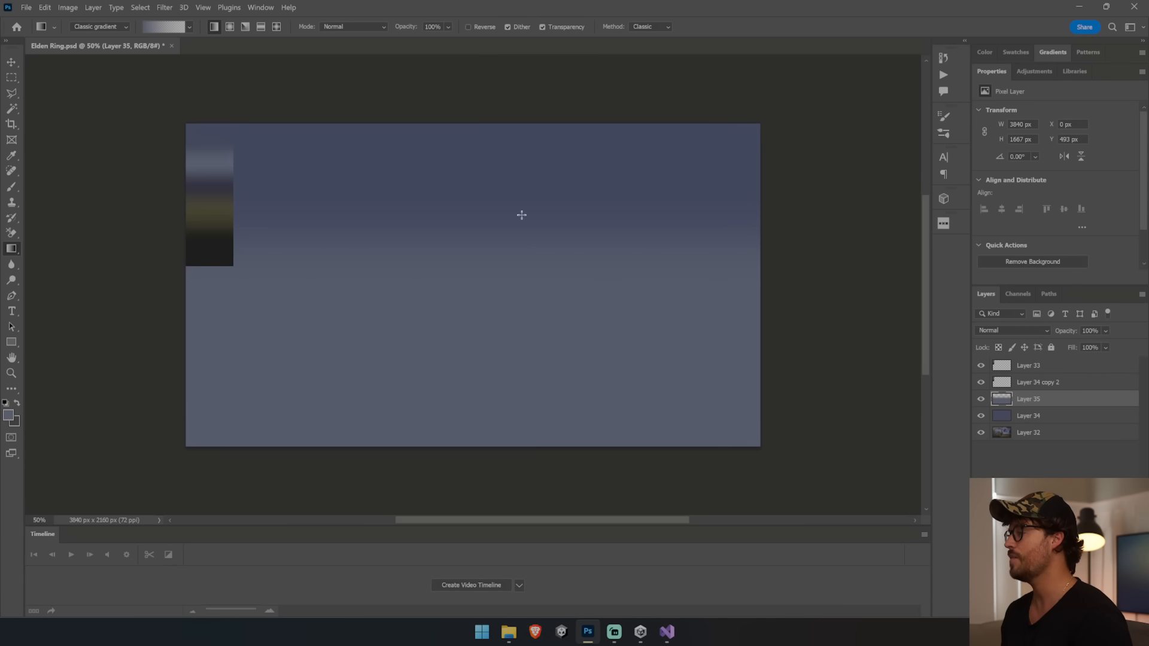
# Step: On a new layer, outline a mountain silhouette across the canvas and fill it with a darker blue sampled from the strip
pyautogui.hotkey('ctrl', 'shift', 'alt', 'n')
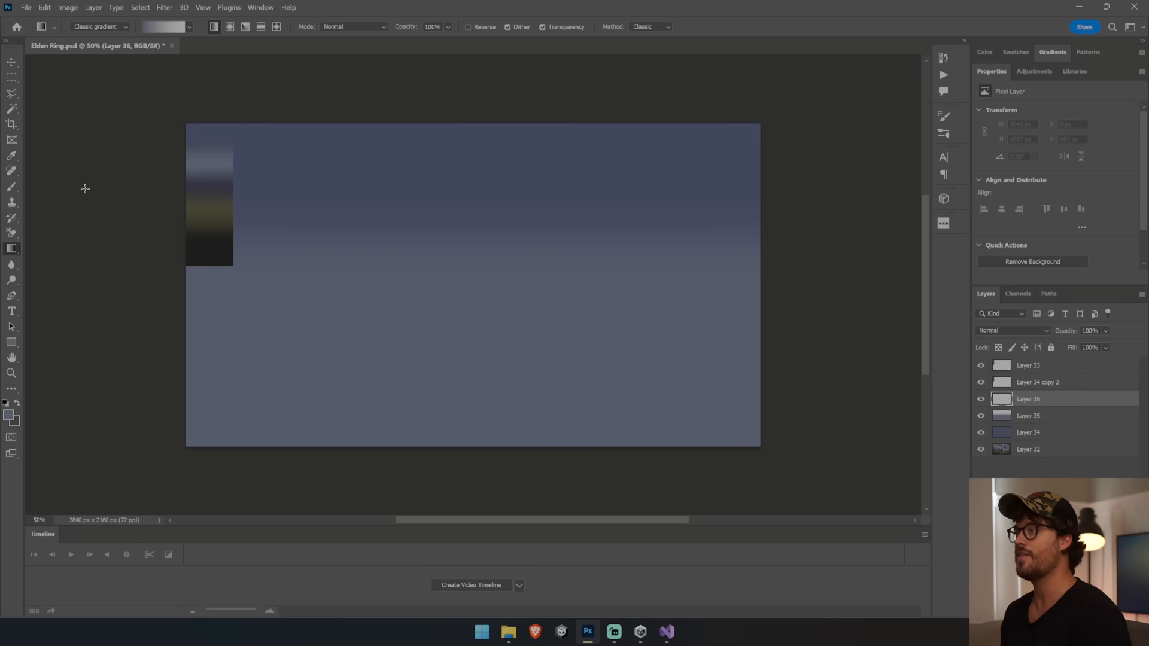
pyautogui.press('i')
pyautogui.moveTo(203, 173)
pyautogui.mouseDown()
pyautogui.moveTo(193, 210)
pyautogui.moveTo(294, 257)
pyautogui.moveTo(368, 264)
pyautogui.moveTo(393, 251)
pyautogui.moveTo(507, 279)
pyautogui.moveTo(681, 242)
pyautogui.moveTo(795, 172)
pyautogui.moveTo(849, 375)
pyautogui.moveTo(810, 477)
pyautogui.moveTo(140, 472)
pyautogui.moveTo(113, 448)
pyautogui.moveTo(125, 327)
pyautogui.mouseUp()
pyautogui.press('l')
pyautogui.press('g')
pyautogui.moveTo(638, 320); pyautogui.dragTo(582, 208)
pyautogui.hotkey('ctrl', 'd')
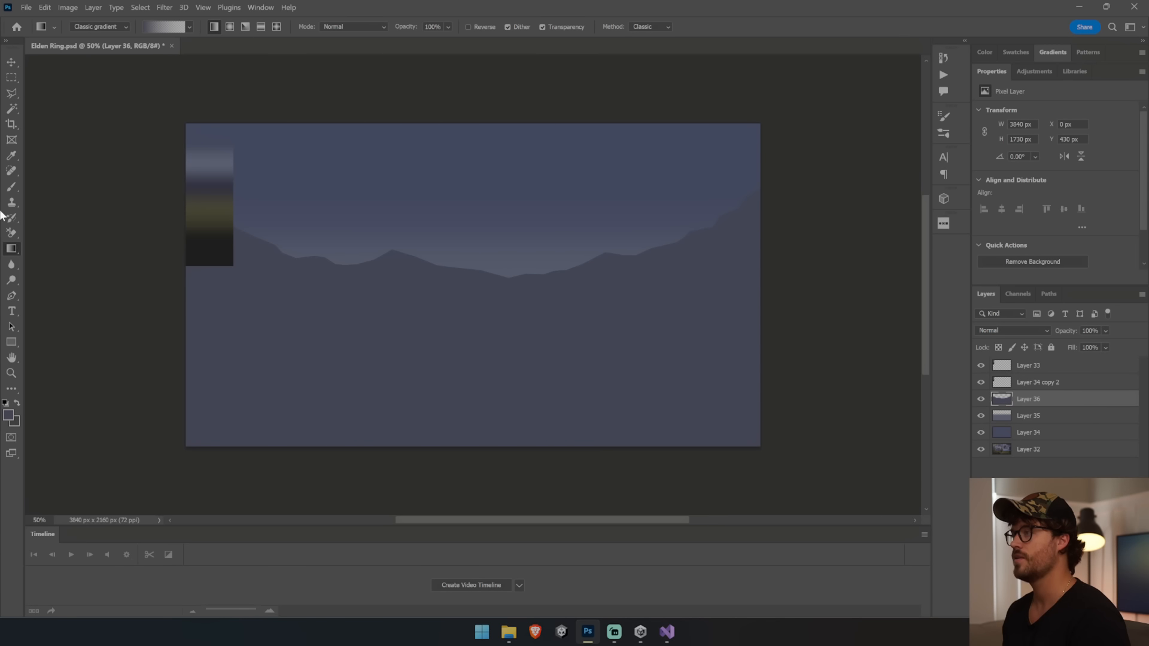
# Step: Add a layer beneath the mountain silhouette and outline a second, slightly higher ridge across the canvas with the Polygonal Lasso
pyautogui.click(12, 93)
pyautogui.click(1034, 415)
pyautogui.hotkey('ctrl', 'shift', 'alt', 'n')
pyautogui.click(167, 211)
pyautogui.click(219, 228)
pyautogui.click(254, 228)
pyautogui.click(274, 238)
pyautogui.click(299, 246)
pyautogui.click(324, 246)
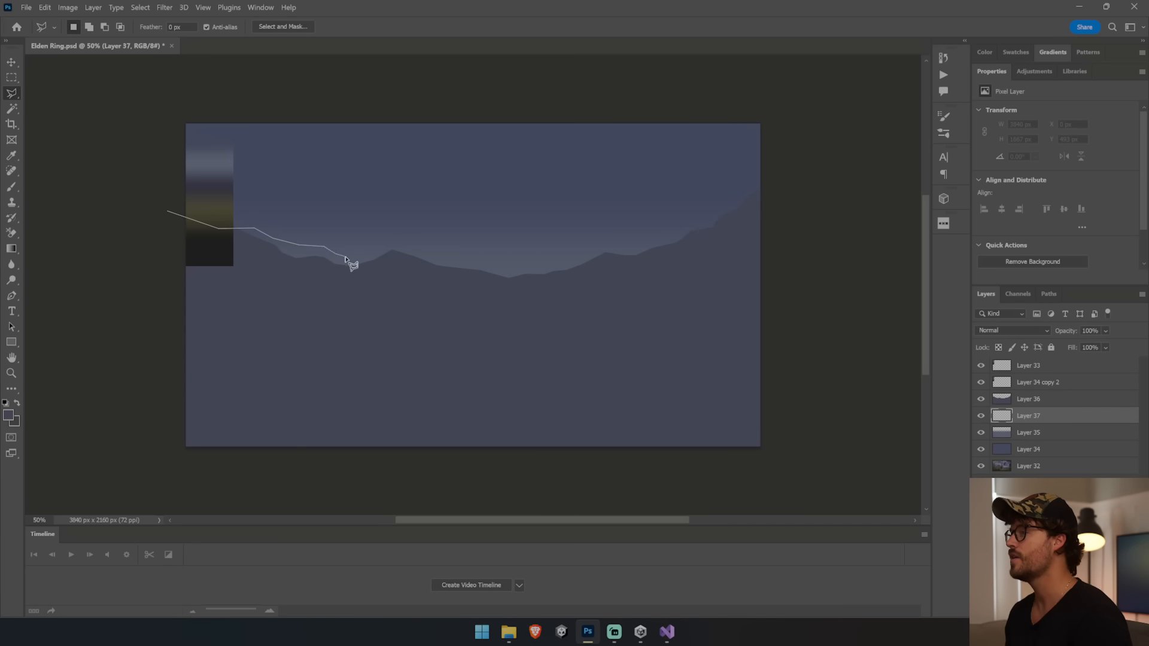
pyautogui.click(352, 261)
pyautogui.click(426, 265)
pyautogui.click(440, 262)
pyautogui.click(463, 265)
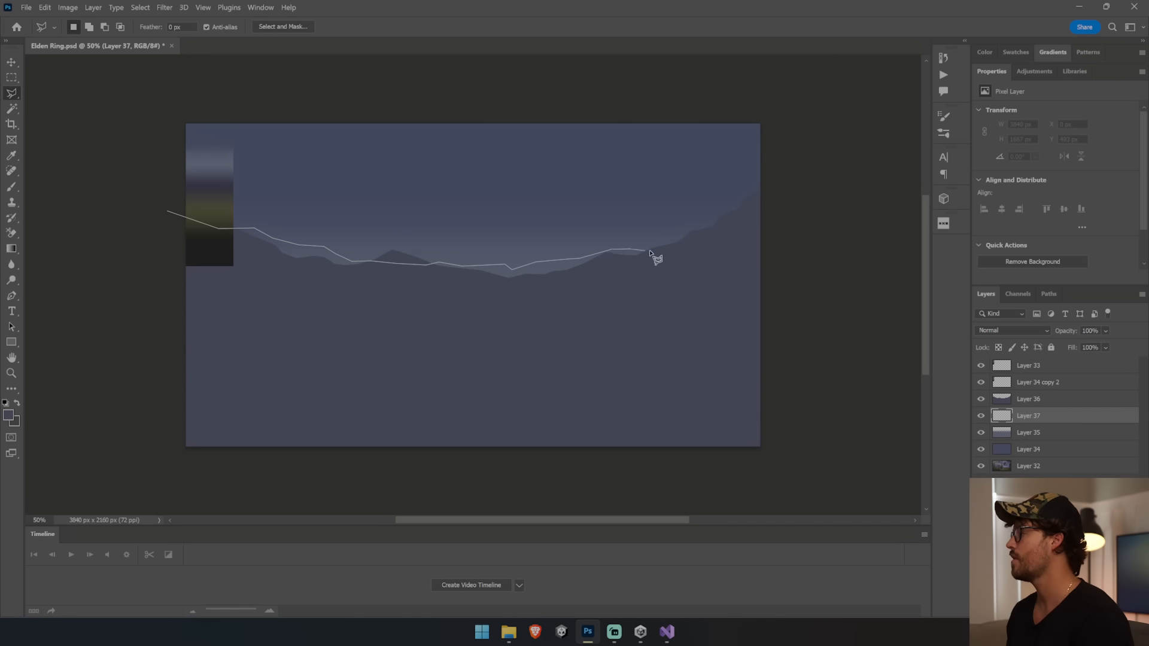
pyautogui.click(749, 227)
pyautogui.click(811, 246)
pyautogui.click(736, 433)
pyautogui.click(619, 454)
pyautogui.click(350, 459)
pyautogui.doubleClick(151, 346)
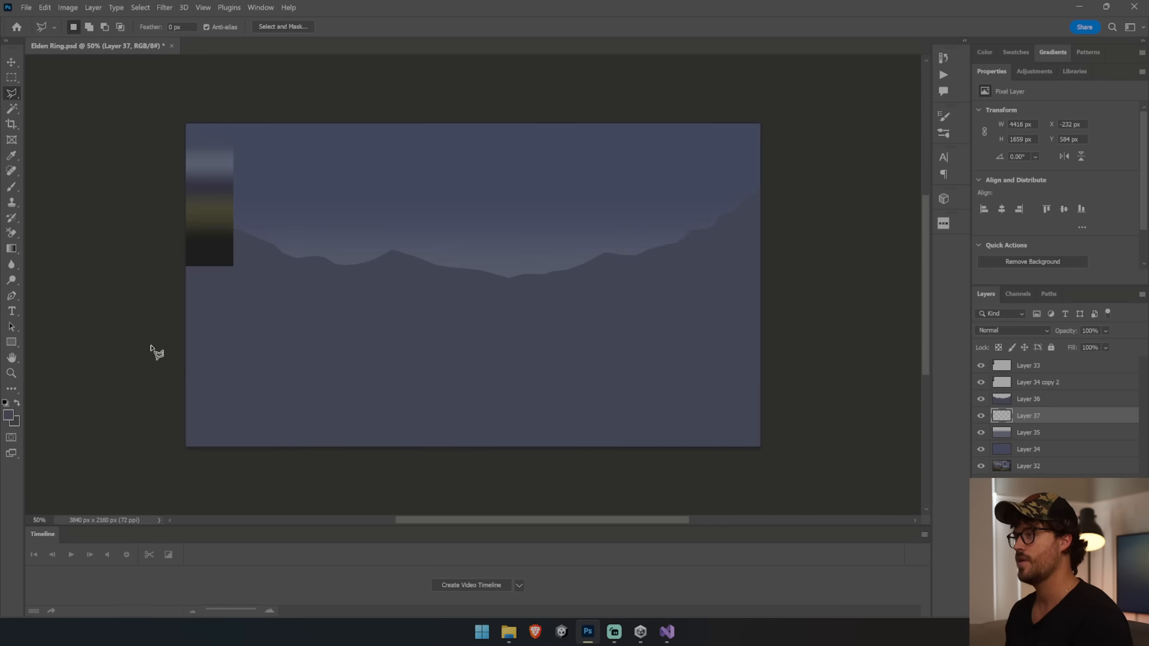
# Step: Fill the second ridge selection with a gradient in the grey-blue sampled from the strip and deselect
pyautogui.press('g')
pyautogui.press('i')
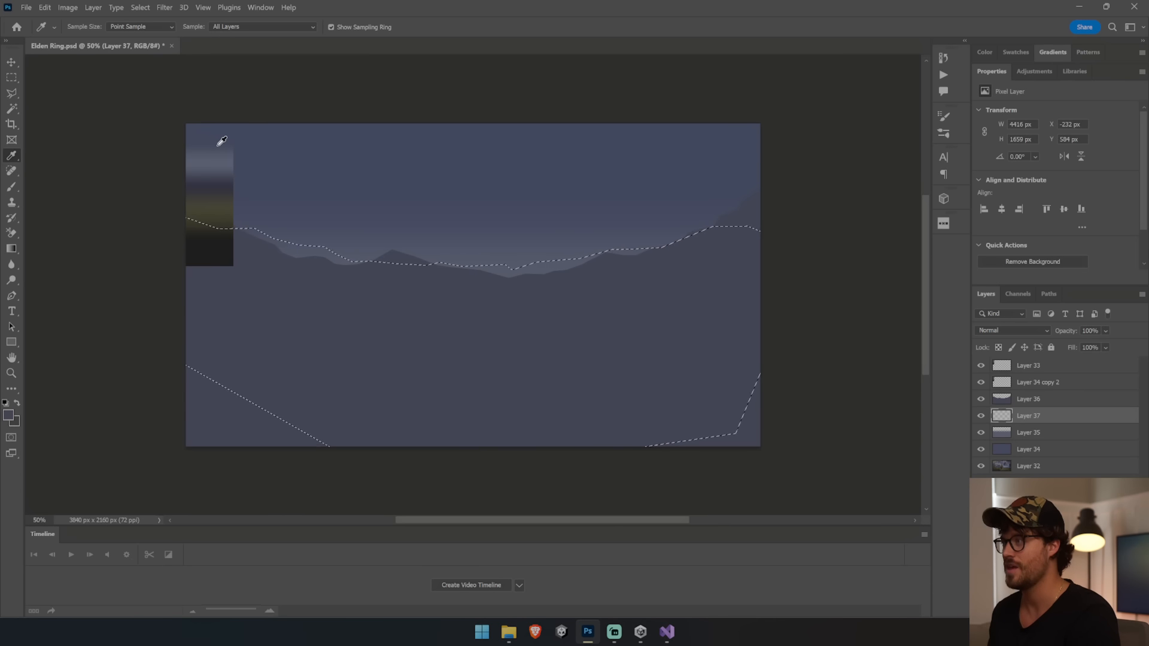
pyautogui.click(213, 164)
pyautogui.press('g')
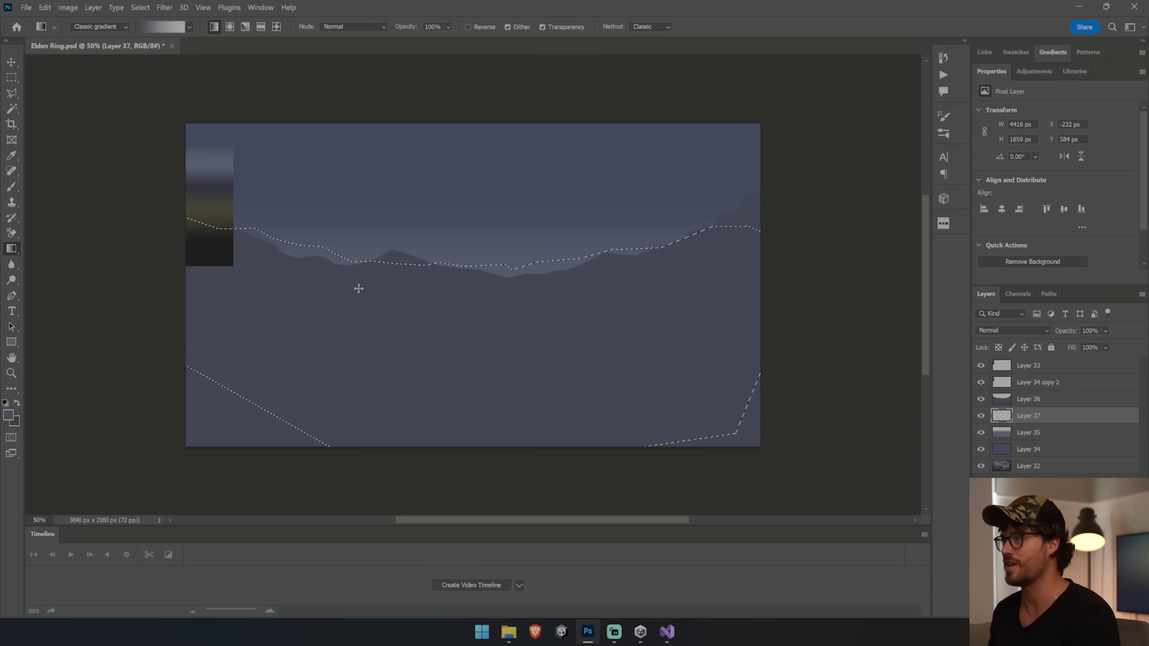
pyautogui.hotkey('ctrl', 'd')
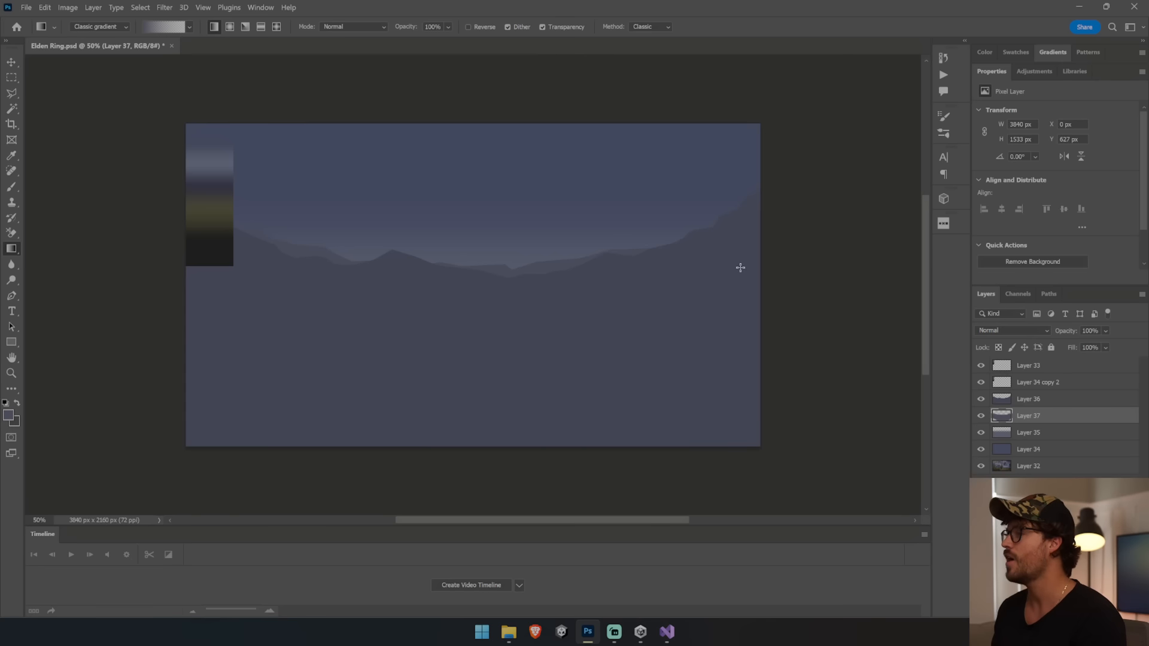
# Step: Add a layer beneath the second ridge and outline a third, more distant ridge with a peak right of centre
pyautogui.click(1055, 437)
pyautogui.hotkey('ctrl', 'alt', 'shift', 'n')
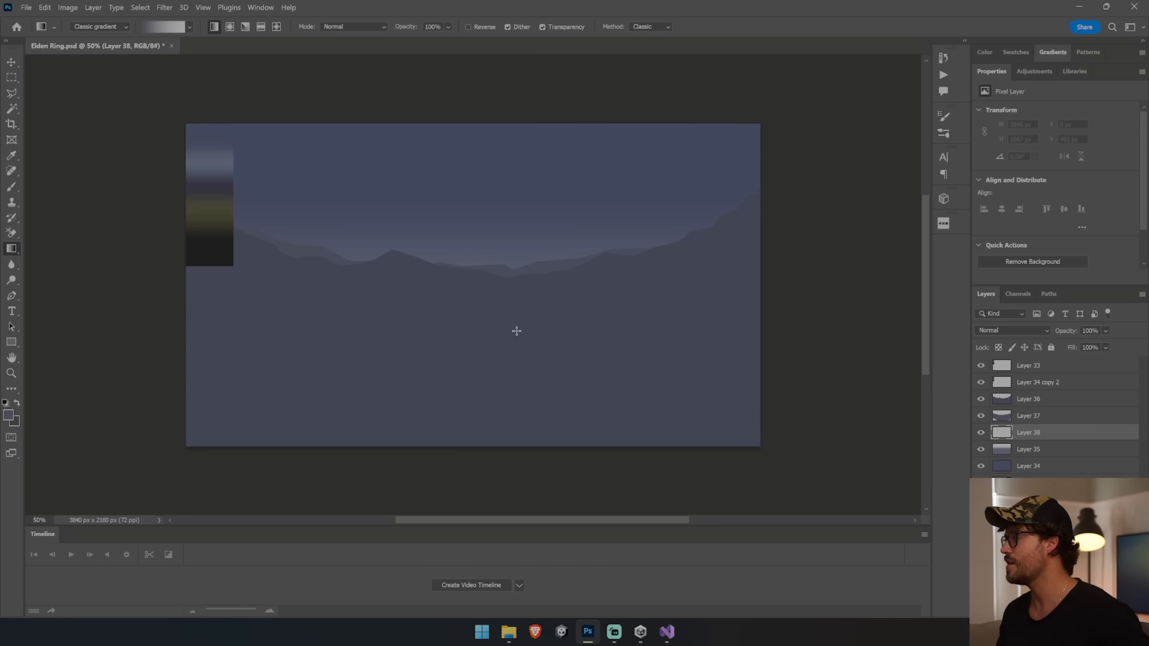
pyautogui.press('l')
pyautogui.click(172, 230)
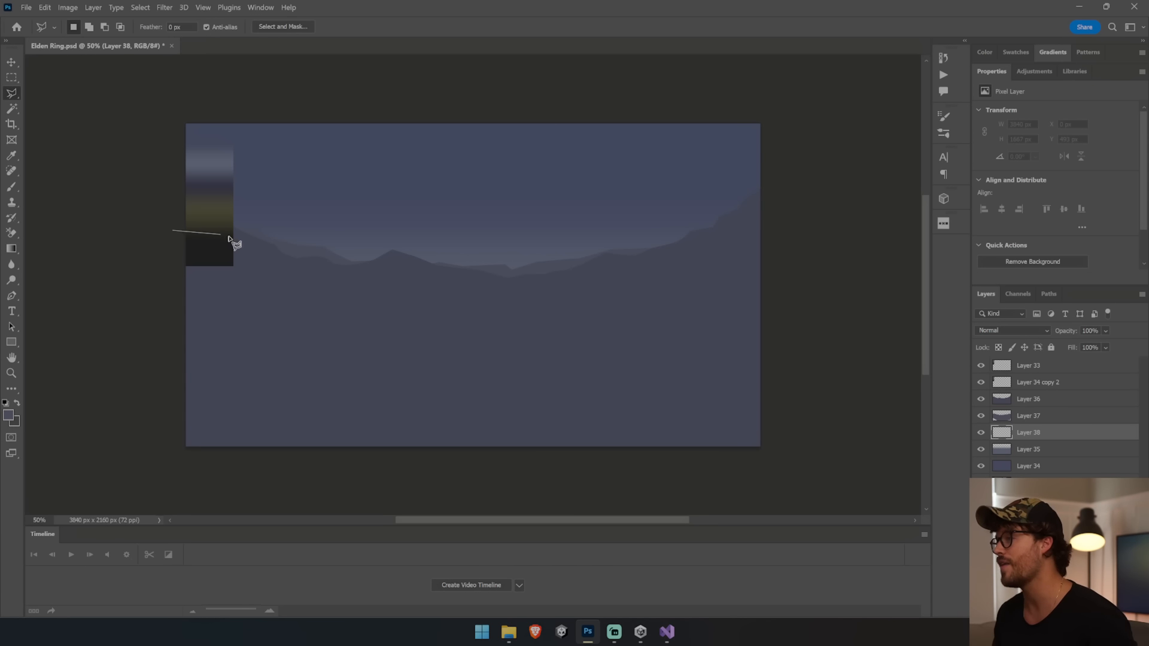
pyautogui.click(232, 236)
pyautogui.click(262, 243)
pyautogui.click(322, 239)
pyautogui.click(371, 242)
pyautogui.click(425, 234)
pyautogui.click(453, 234)
pyautogui.click(481, 225)
pyautogui.click(509, 219)
pyautogui.click(544, 198)
pyautogui.click(559, 195)
pyautogui.click(564, 202)
pyautogui.click(631, 220)
pyautogui.click(703, 227)
pyautogui.click(784, 248)
pyautogui.click(825, 315)
pyautogui.click(752, 391)
pyautogui.click(336, 425)
pyautogui.doubleClick(48, 347)
# Step: Subtract the sharp peak from the third ridge selection to lower its crest
pyautogui.keyDown('alt'); pyautogui.click(444, 230); pyautogui.keyUp('alt')
pyautogui.click(553, 215)
pyautogui.click(607, 219)
pyautogui.click(725, 197)
pyautogui.click(645, 153)
pyautogui.click(399, 161)
pyautogui.doubleClick(421, 168)
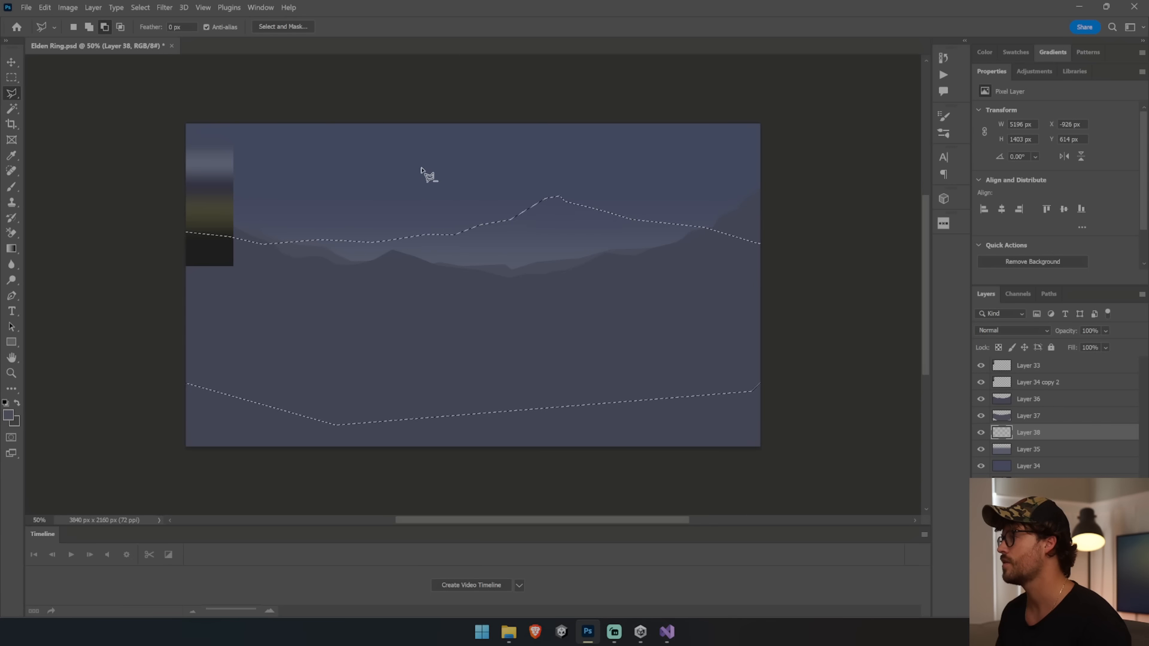
# Step: Trim the right half of the third ridge selection flatter and shift the selection slightly down and to the right
pyautogui.click(396, 237)
pyautogui.click(454, 235)
pyautogui.click(508, 247)
pyautogui.click(742, 244)
pyautogui.click(789, 252)
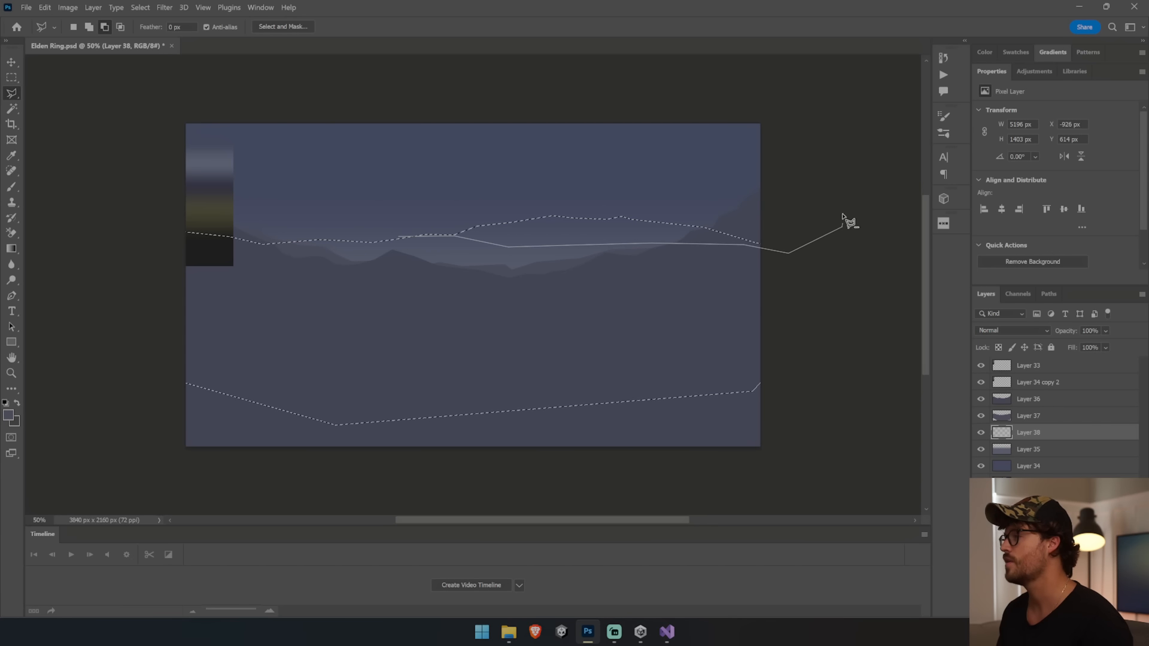
pyautogui.click(842, 227)
pyautogui.click(781, 141)
pyautogui.doubleClick(521, 149)
pyautogui.moveTo(487, 257); pyautogui.dragTo(512, 267)
# Step: Fill the third ridge selection with a gradient in the blue sampled from the upper part of the strip and deselect
pyautogui.click(11, 248)
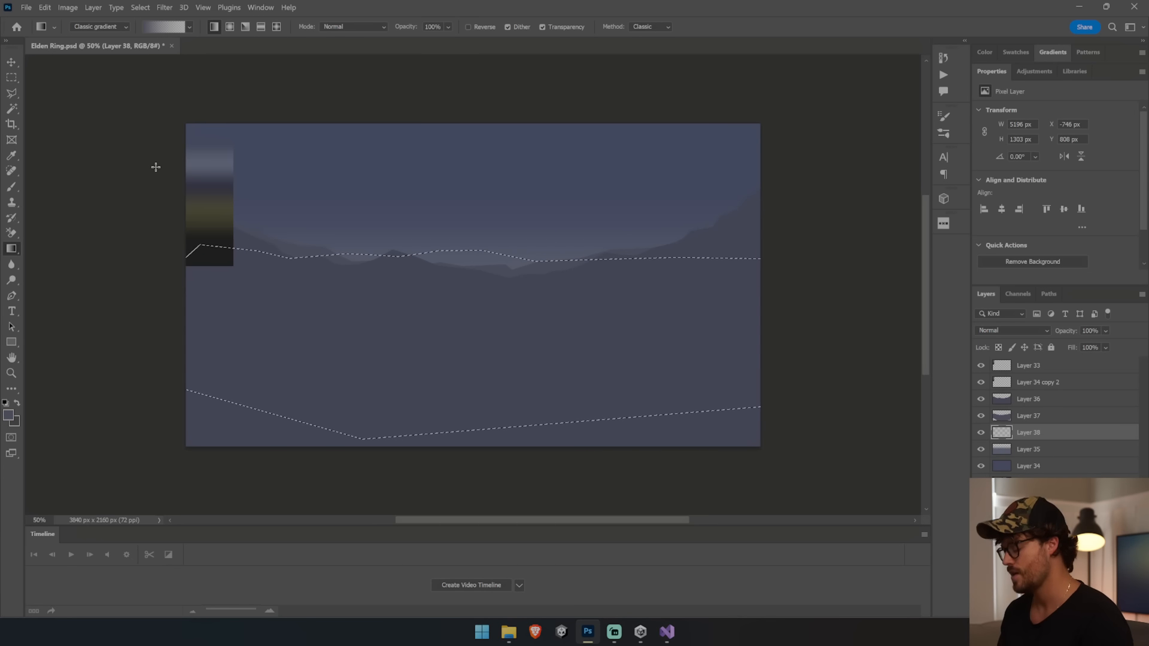
pyautogui.press('i')
pyautogui.moveTo(225, 143); pyautogui.dragTo(226, 143)
pyautogui.press('g')
pyautogui.moveTo(465, 271); pyautogui.dragTo(470, 242)
pyautogui.hotkey('ctrl', 'd')
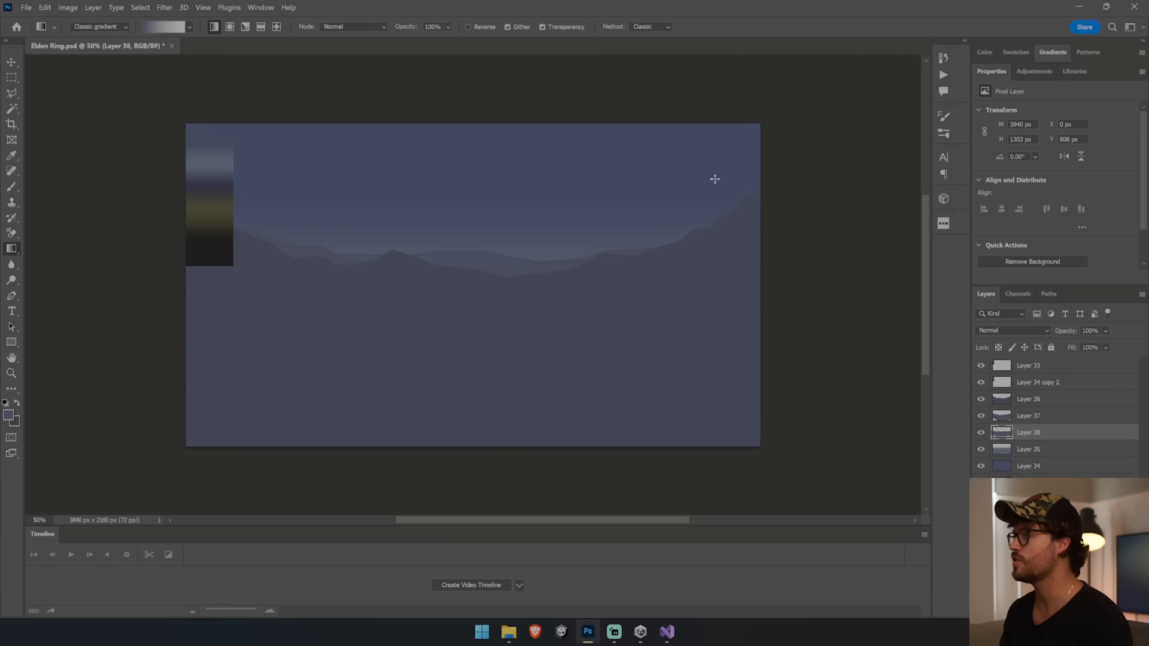
# Step: Try a different stacking order and position for the farthest ridge layer and undo the move
pyautogui.hotkey('ctrl', 'z')
pyautogui.hotkey('ctrl', 'd')
pyautogui.press('v')
pyautogui.moveTo(1027, 434); pyautogui.dragTo(1026, 456)
pyautogui.moveTo(692, 368); pyautogui.dragTo(692, 357)
pyautogui.hotkey('ctrl', ']')
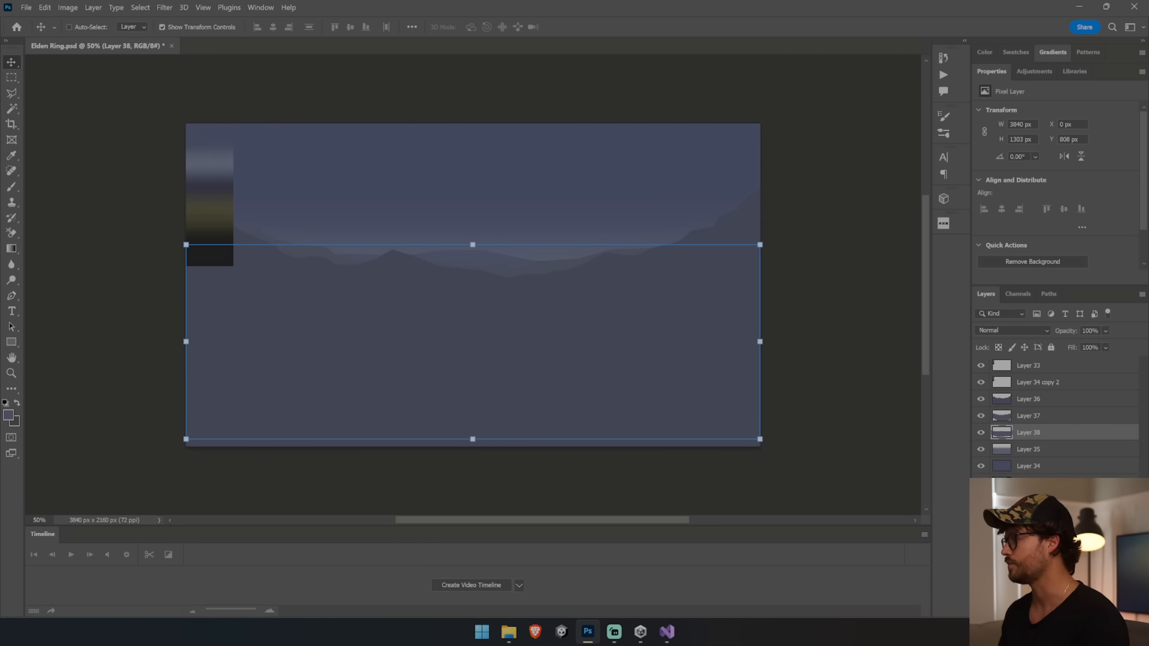
pyautogui.moveTo(437, 318); pyautogui.dragTo(431, 324)
pyautogui.hotkey('ctrl', 'z')
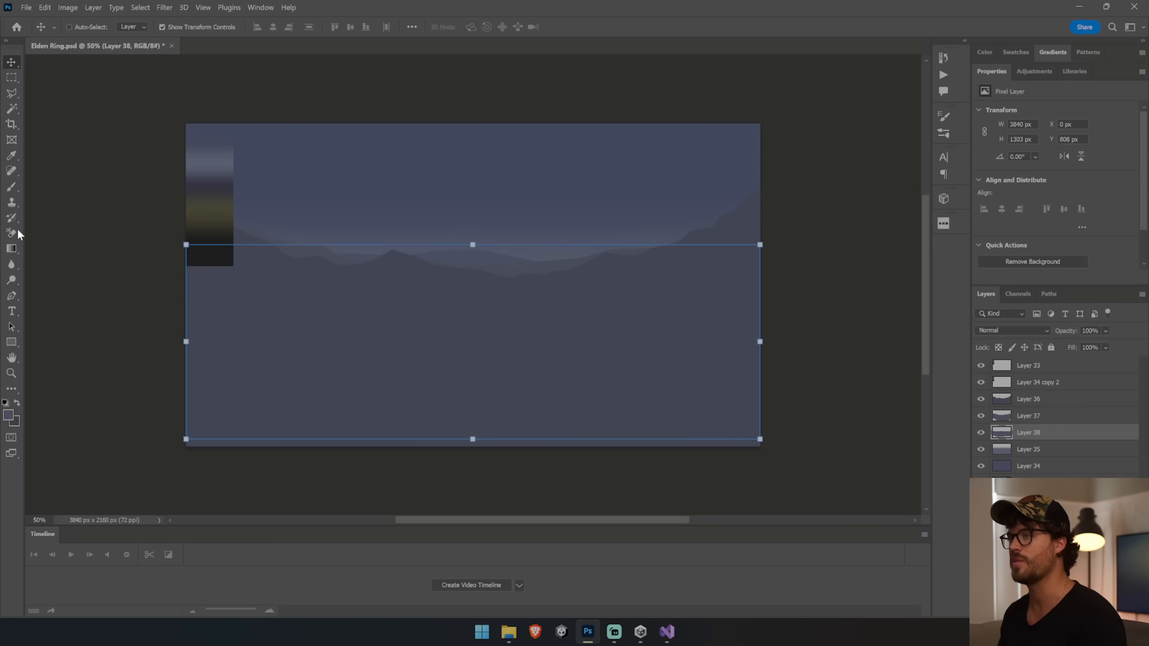
# Step: Recolour the farthest ridge with the Paint Bucket in a lighter blue sampled from the strip, undoing the first fills
pyautogui.click(13, 247)
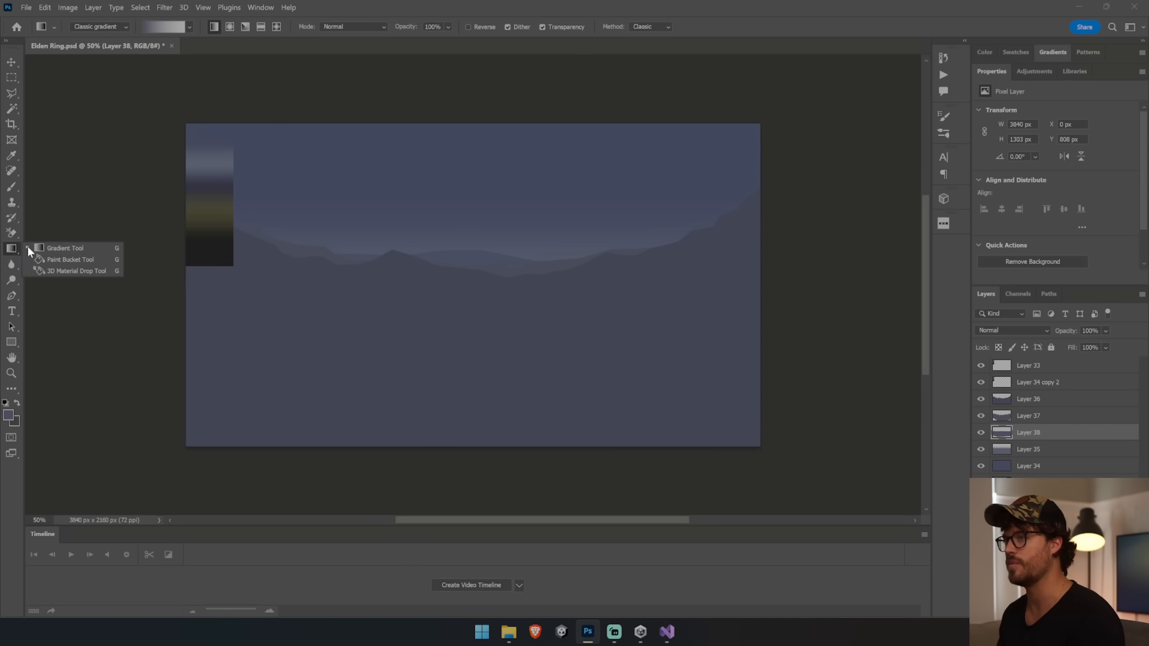
pyautogui.press('i')
pyautogui.click(216, 140)
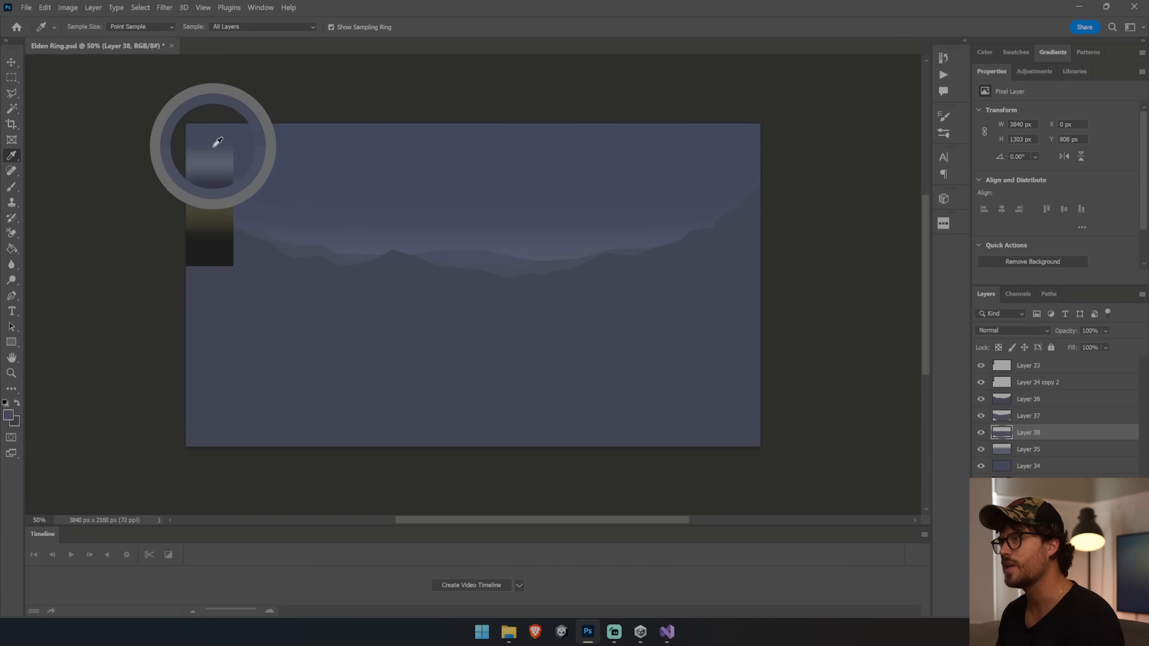
pyautogui.press('g')
pyautogui.keyDown('alt'); pyautogui.click(215, 146); pyautogui.keyUp('alt')
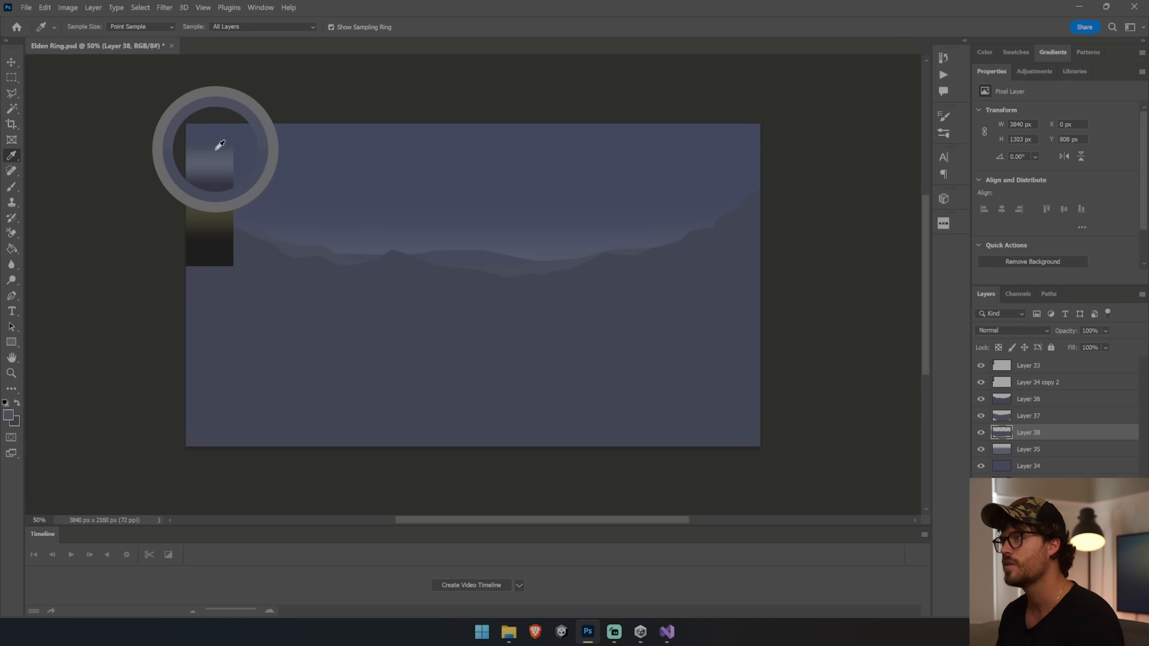
pyautogui.click(474, 249)
pyautogui.click(477, 260)
pyautogui.hotkey('ctrl', 'z')
pyautogui.hotkey('ctrl', 'z')
pyautogui.click(487, 269)
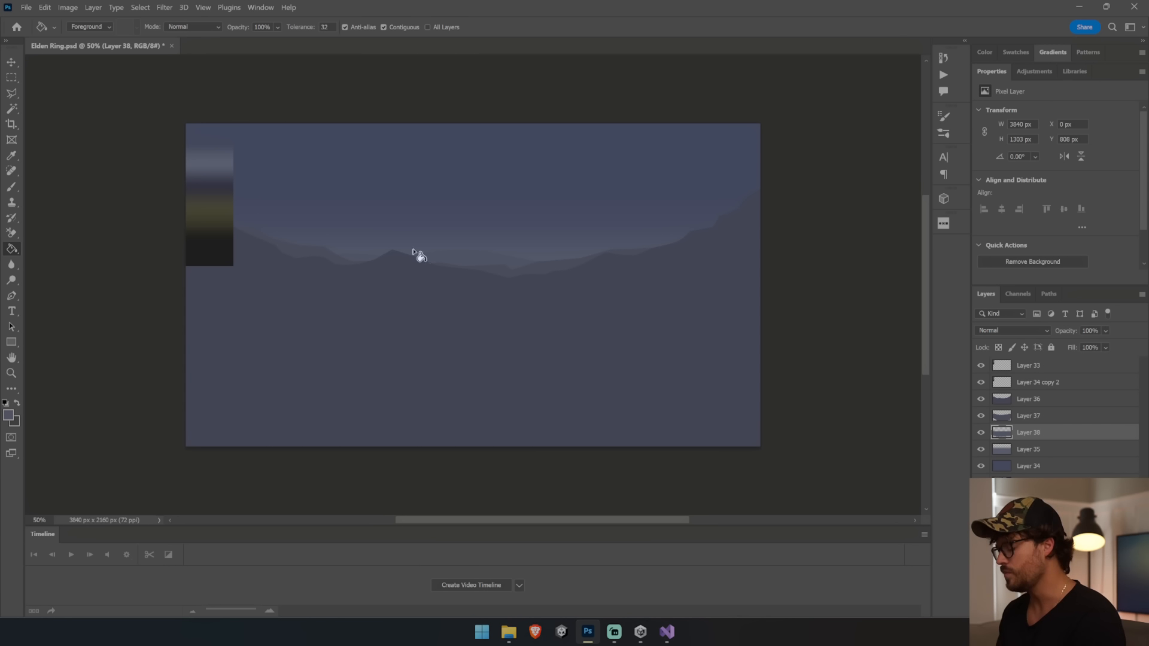
pyautogui.keyDown('alt'); pyautogui.click(208, 143); pyautogui.keyUp('alt')
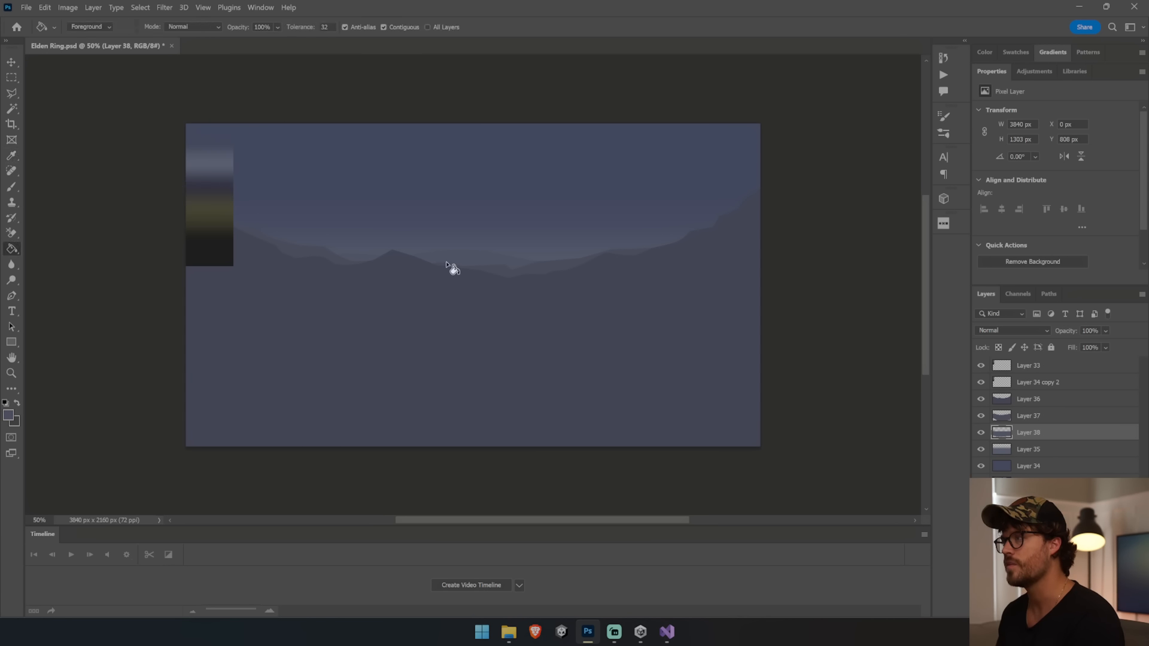
# Step: Move the farthest ridge down to Y 857 px and lower its layer opacity to 39%
pyautogui.press('v')
pyautogui.moveTo(651, 280); pyautogui.dragTo(546, 283)
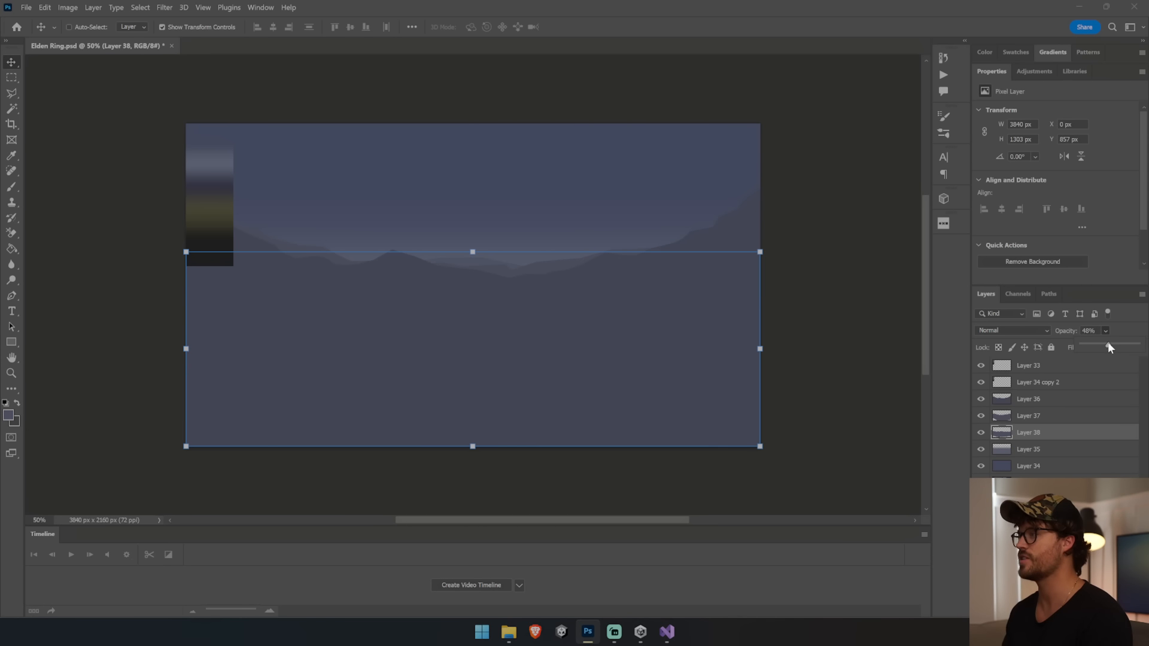
pyautogui.moveTo(589, 341); pyautogui.dragTo(590, 345)
pyautogui.click(875, 301)
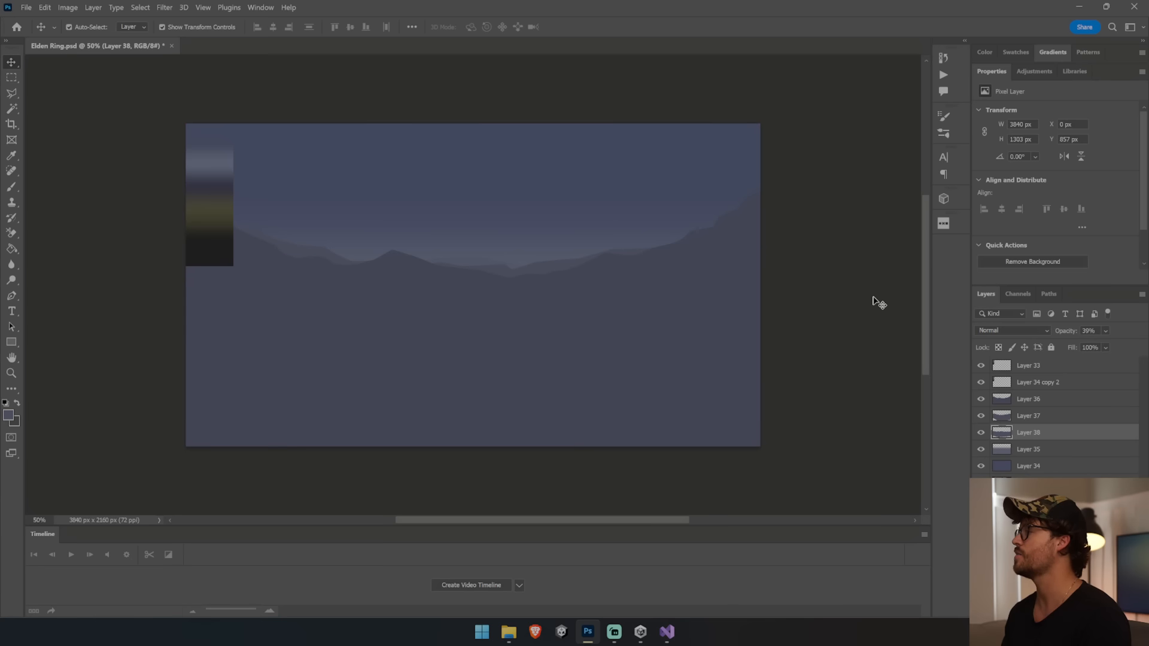
# Step: Add a layer above the existing ridges and outline a nearer ridge across the canvas with the Polygonal Lasso
pyautogui.click(1041, 400)
pyautogui.click(1093, 610)
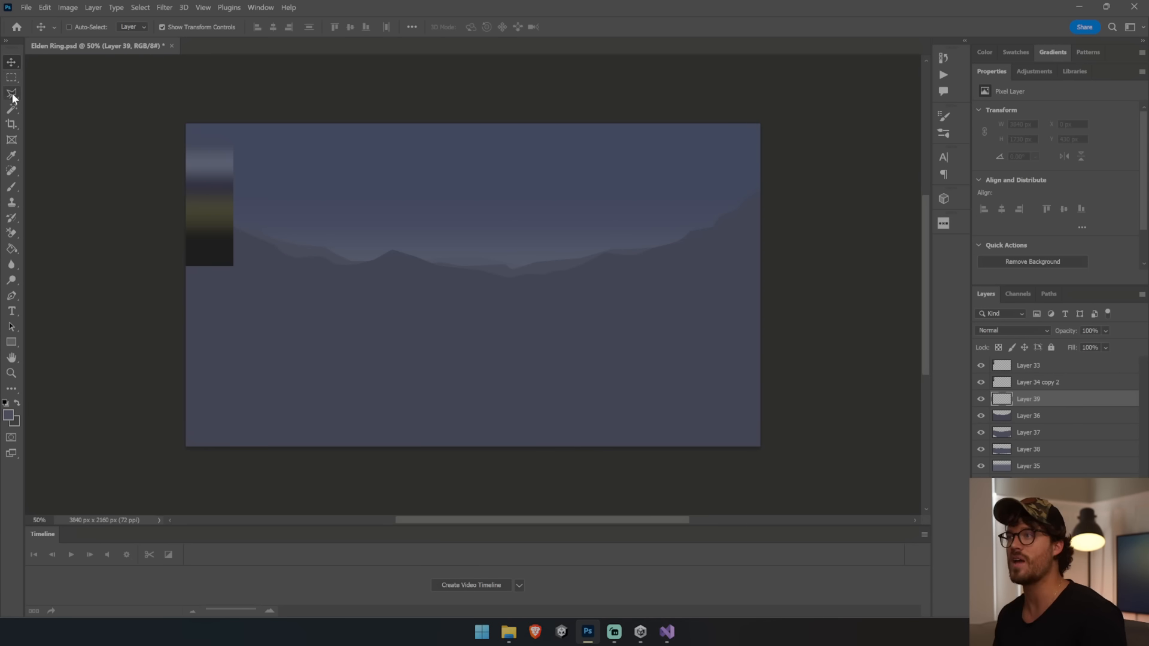
pyautogui.click(12, 94)
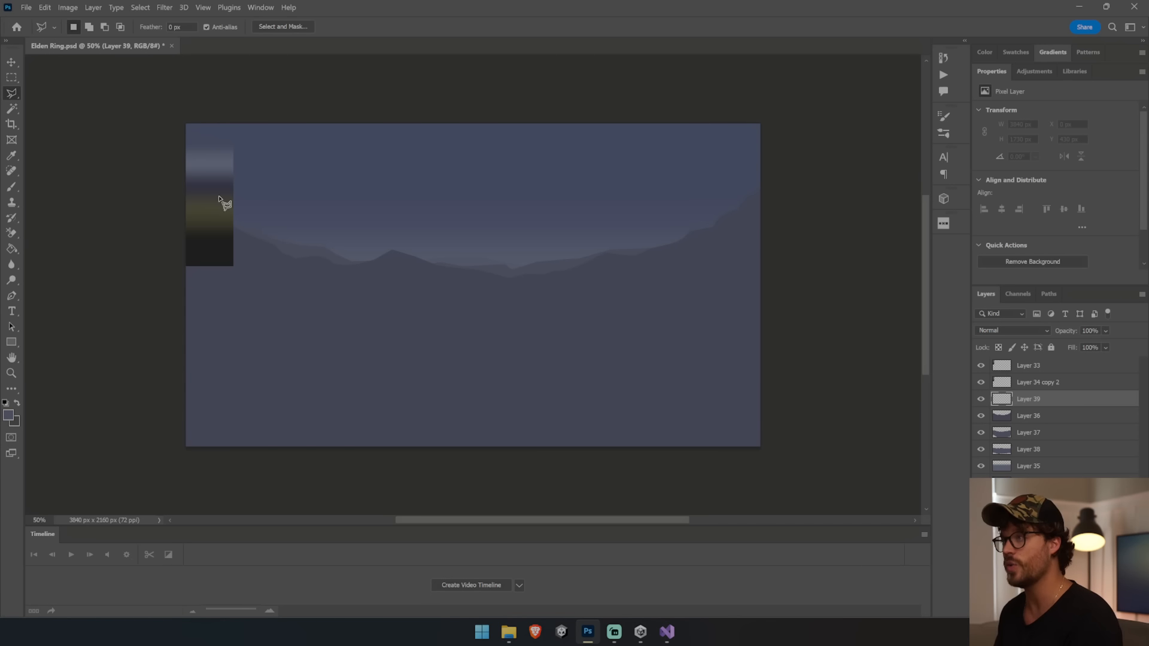
pyautogui.press('i')
pyautogui.moveTo(218, 179); pyautogui.dragTo(217, 174)
pyautogui.click(171, 242)
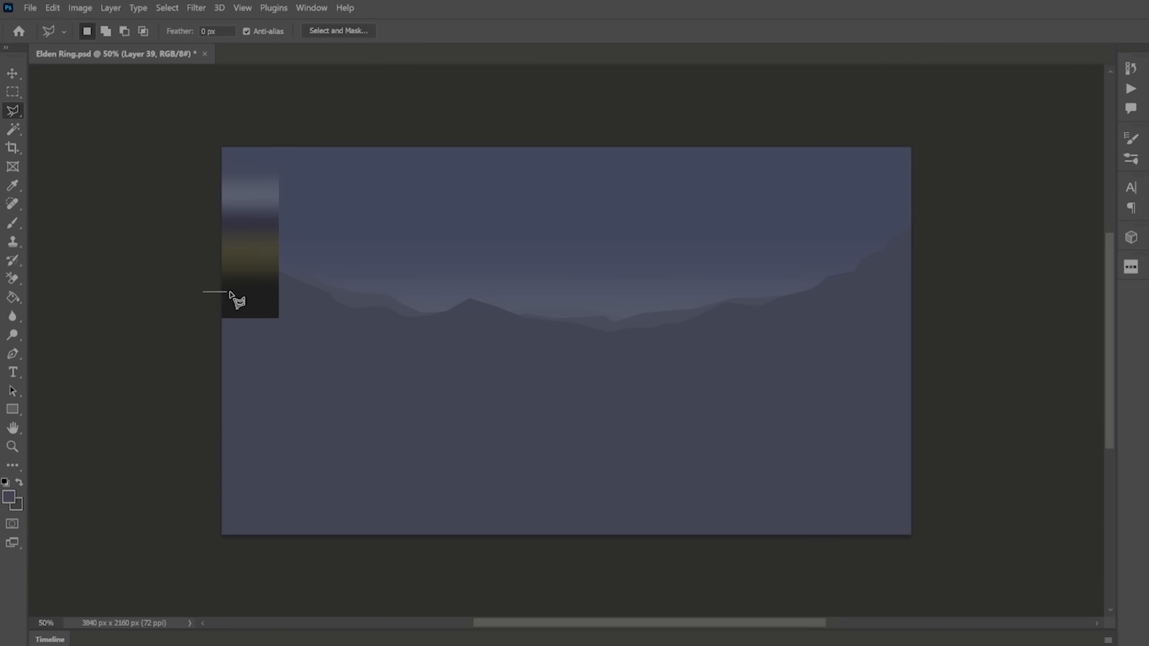
pyautogui.click(242, 258)
pyautogui.click(560, 284)
pyautogui.click(689, 235)
pyautogui.click(171, 241)
# Step: Fill the new ridge with a dark slate blue sampled from the strip using the Paint Bucket and deselect
pyautogui.click(12, 249)
pyautogui.click(702, 298)
pyautogui.hotkey('ctrl', 'd')
pyautogui.click(249, 214)
pyautogui.click(703, 359)
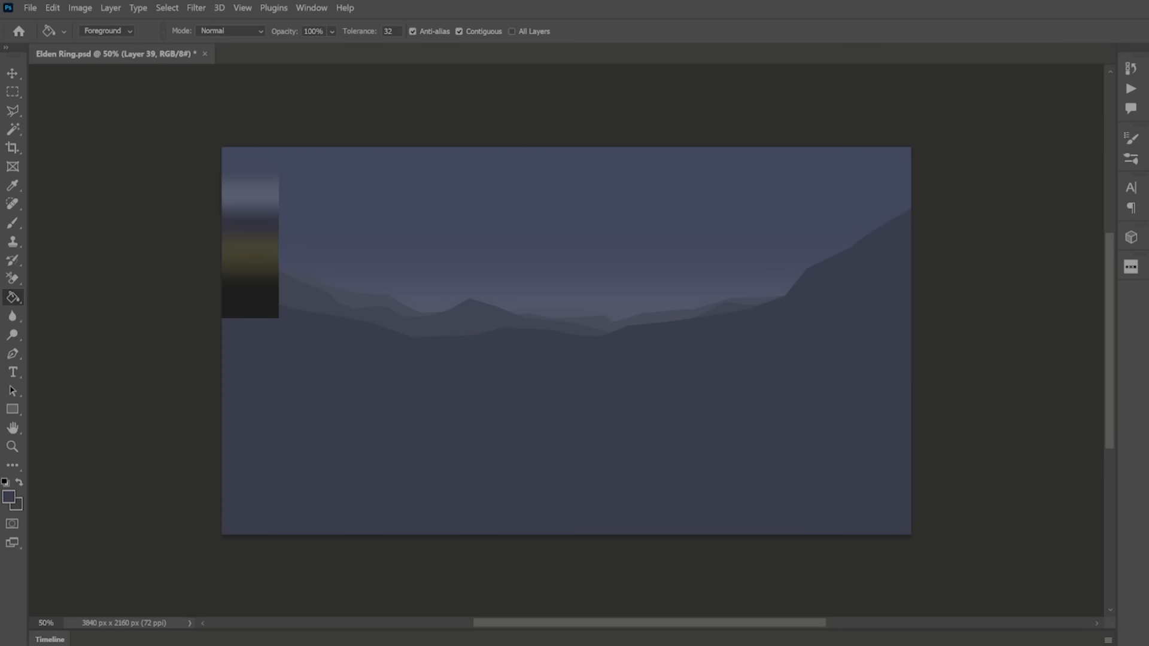
# Step: Outline a nearer ridge climbing towards the right edge, fill it with muted purple sampled from the strip, and deselect
pyautogui.click(203, 351)
pyautogui.click(628, 283)
pyautogui.click(911, 210)
pyautogui.click(254, 216)
pyautogui.click(766, 246)
pyautogui.hotkey('ctrl', 'd')
# Step: Try a steep ridge rising to the canvas's upper right, filled with dark purple sampled from the strip
pyautogui.press('l')
pyautogui.click(200, 377)
pyautogui.click(312, 378)
pyautogui.click(611, 318)
pyautogui.click(789, 188)
pyautogui.scroll(-1, 539, 539)
pyautogui.click(200, 344)
pyautogui.press('g')
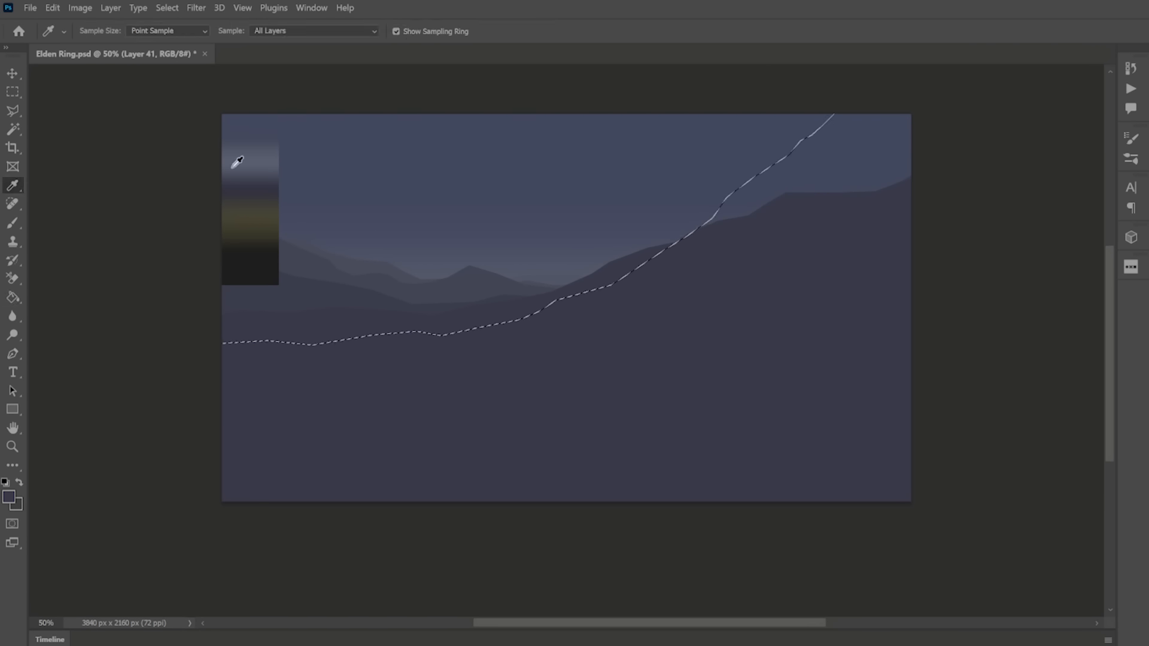
pyautogui.keyDown('alt'); pyautogui.click(239, 192); pyautogui.keyUp('alt')
pyautogui.click(829, 258)
pyautogui.hotkey('ctrl', 'd')
# Step: Delete the steep ridge layer just painted
pyautogui.press('v')
pyautogui.moveTo(755, 353); pyautogui.dragTo(748, 359)
pyautogui.press('Delete')
# Step: Outline a gently rising ridge below the right-hand mountain, fill it with the dark purple already sampled, and deselect
pyautogui.press('l')
pyautogui.click(200, 298)
pyautogui.click(783, 246)
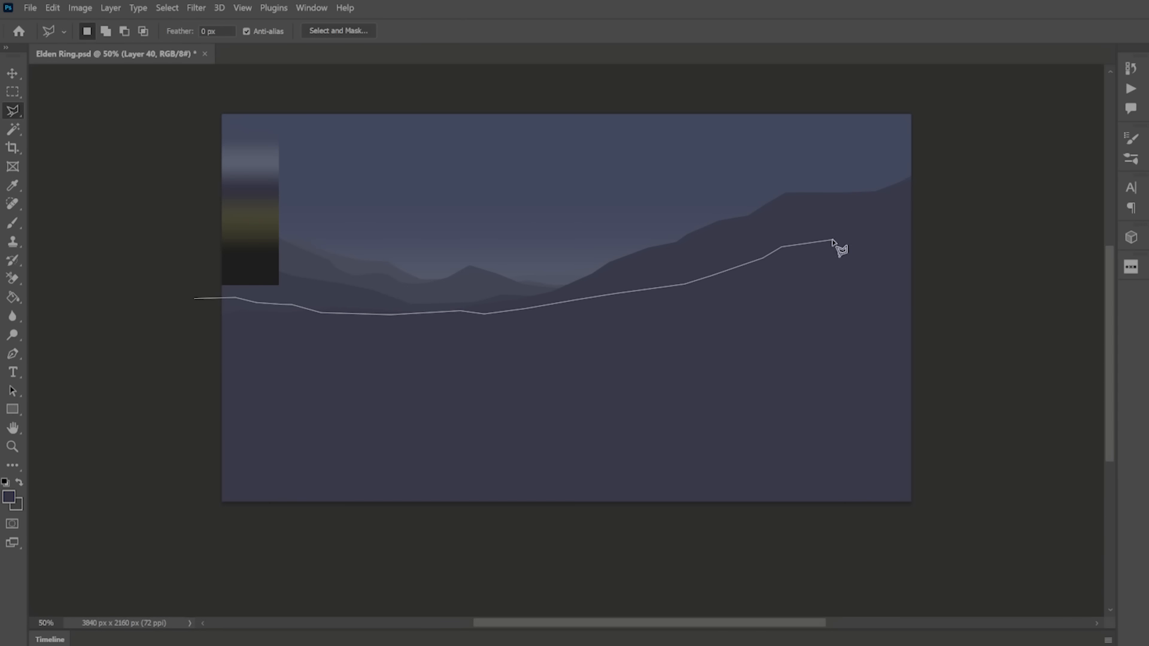
pyautogui.press('g')
pyautogui.click(718, 359)
pyautogui.hotkey('ctrl', 'd')
# Step: Outline a lower, flatter ridge across the canvas, fill it with a darker purple sampled from the strip, and deselect
pyautogui.press('l')
pyautogui.click(203, 333)
pyautogui.press('g')
pyautogui.keyDown('alt'); pyautogui.click(264, 186); pyautogui.keyUp('alt')
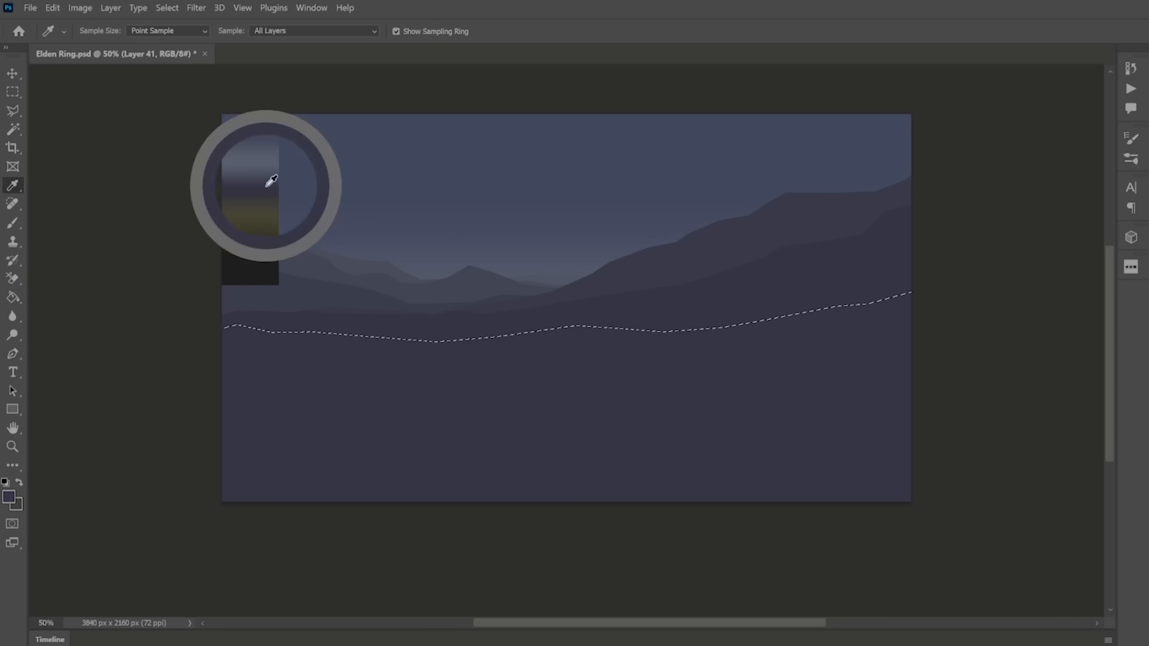
pyautogui.click(478, 383)
pyautogui.hotkey('ctrl', 'd')
# Step: Outline a slope descending to the right, shift the selection up slightly, fill it with dark grey sampled from the strip, and deselect
pyautogui.press('l')
pyautogui.click(192, 338)
pyautogui.click(249, 338)
pyautogui.click(510, 381)
pyautogui.click(827, 403)
pyautogui.click(192, 338)
pyautogui.moveTo(252, 395); pyautogui.dragTo(252, 372)
pyautogui.press('g')
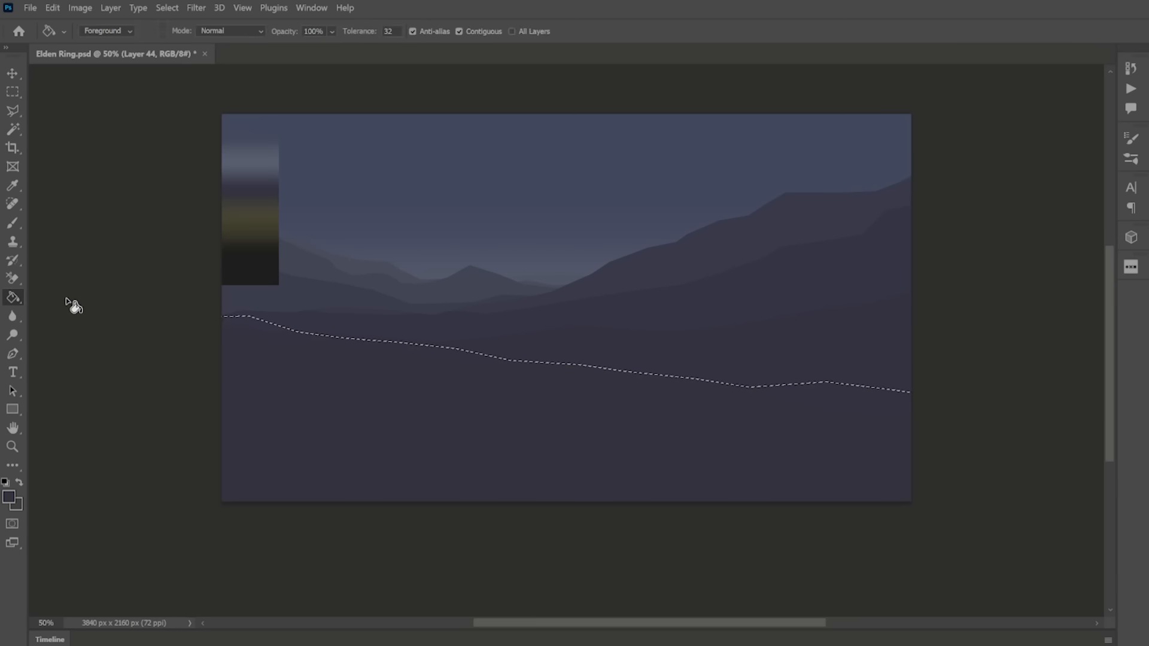
pyautogui.keyDown('alt'); pyautogui.click(251, 204); pyautogui.keyUp('alt')
pyautogui.click(383, 407)
pyautogui.hotkey('ctrl', 'd')
# Step: Outline a nearer hillside descending from the left edge and fill it with olive sampled from the strip
pyautogui.press('l')
pyautogui.click(198, 298)
pyautogui.click(198, 298)
pyautogui.press('g')
pyautogui.keyDown('alt'); pyautogui.click(261, 187); pyautogui.keyUp('alt')
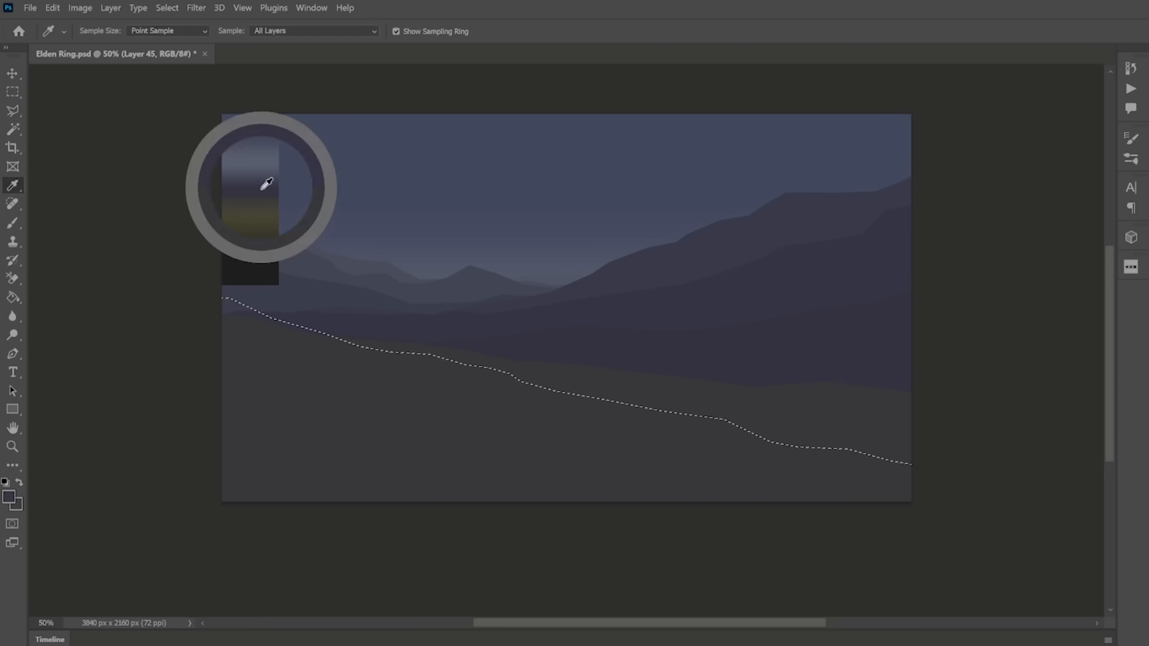
pyautogui.click(359, 419)
pyautogui.hotkey('ctrl', 'd')
pyautogui.keyDown('alt'); pyautogui.click(267, 196); pyautogui.keyUp('alt')
# Step: Outline a second hillside below the olive one, fill it with a deeper olive sampled from the strip, and deselect
pyautogui.press('l')
pyautogui.click(210, 316)
pyautogui.click(976, 431)
pyautogui.click(210, 317)
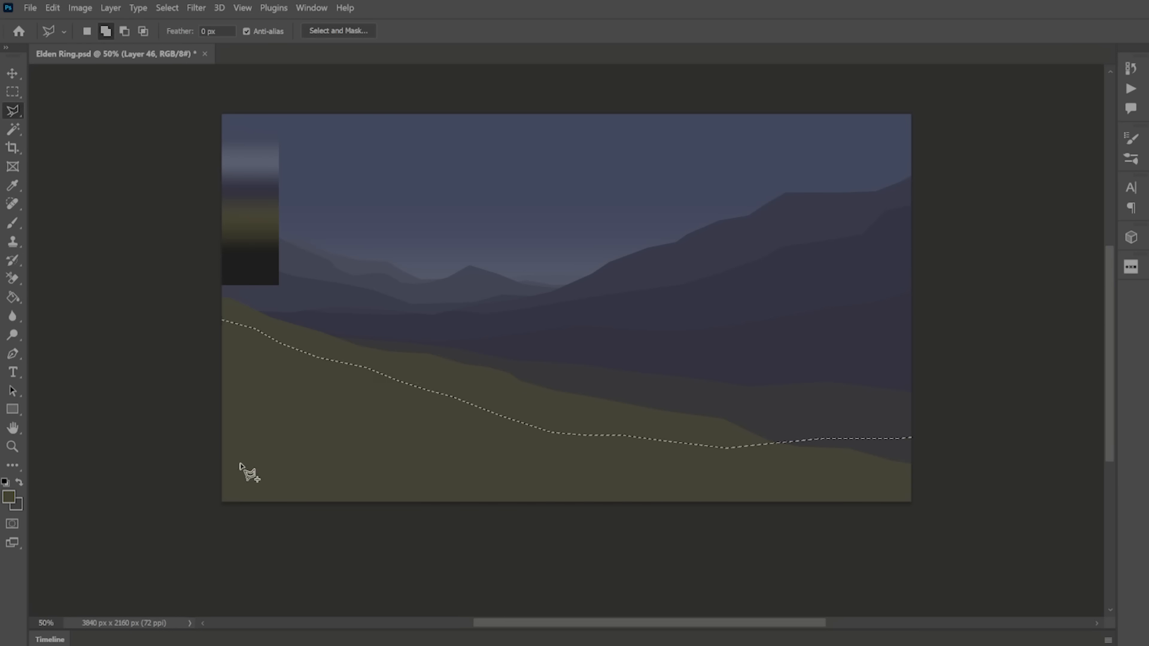
pyautogui.keyDown('shift'); pyautogui.click(396, 380); pyautogui.keyUp('shift')
pyautogui.click(753, 446)
pyautogui.press('g')
pyautogui.keyDown('alt'); pyautogui.click(262, 221); pyautogui.keyUp('alt')
pyautogui.click(347, 406)
pyautogui.hotkey('ctrl', 'd')
# Step: Outline an extra patch at the right end of the olive hillside, fill it to extend the slope, and deselect
pyautogui.press('l')
pyautogui.click(672, 420)
pyautogui.click(954, 457)
pyautogui.click(834, 495)
pyautogui.press('g')
pyautogui.click(784, 436)
pyautogui.hotkey('ctrl', 'd')
# Step: Outline a foreground slope below the olive hills, fill it with very dark olive sampled from the strip, and deselect
pyautogui.click(490, 369)
pyautogui.press('g')
pyautogui.keyDown('alt'); pyautogui.click(240, 243); pyautogui.keyUp('alt')
pyautogui.keyDown('alt'); pyautogui.click(247, 249); pyautogui.keyUp('alt')
pyautogui.press('l')
pyautogui.click(200, 371)
pyautogui.click(200, 372)
pyautogui.press('g')
pyautogui.click(496, 476)
pyautogui.hotkey('ctrl', 'd')
pyautogui.press('l')
pyautogui.click(403, 340)
pyautogui.press('m')
pyautogui.moveTo(390, 113); pyautogui.dragTo(418, 479)
pyautogui.press('l')
pyautogui.press('m')
pyautogui.moveTo(355, 113); pyautogui.dragTo(365, 432)
pyautogui.hotkey('ctrl', 'd')
# Step: Outline the nearest slope along the canvas's lower edge, fill it with near-black, and deselect
pyautogui.press('l')
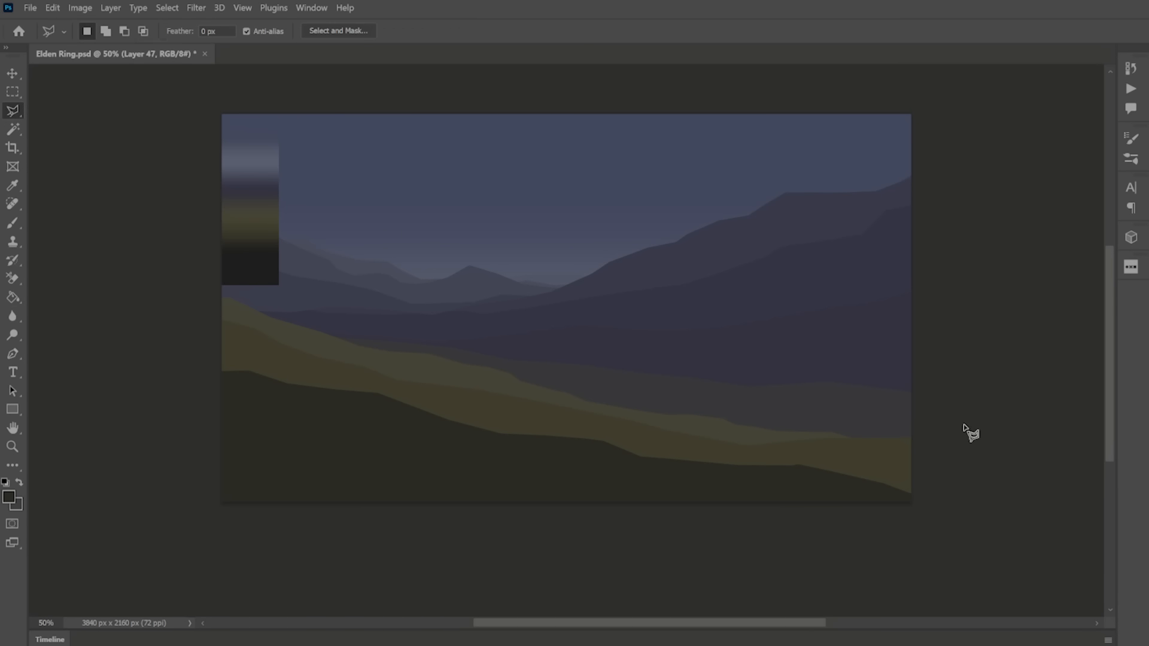
pyautogui.click(205, 409)
pyautogui.click(967, 481)
pyautogui.press('g')
pyautogui.click(731, 478)
pyautogui.hotkey('ctrl', 'd')
pyautogui.press('l')
pyautogui.click(180, 470)
pyautogui.click(708, 490)
pyautogui.moveTo(221, 365)
pyautogui.mouseDown()
pyautogui.moveTo(469, 364)
pyautogui.moveTo(280, 347)
pyautogui.mouseUp()
pyautogui.hotkey('ctrl', 'd')
pyautogui.press('v')
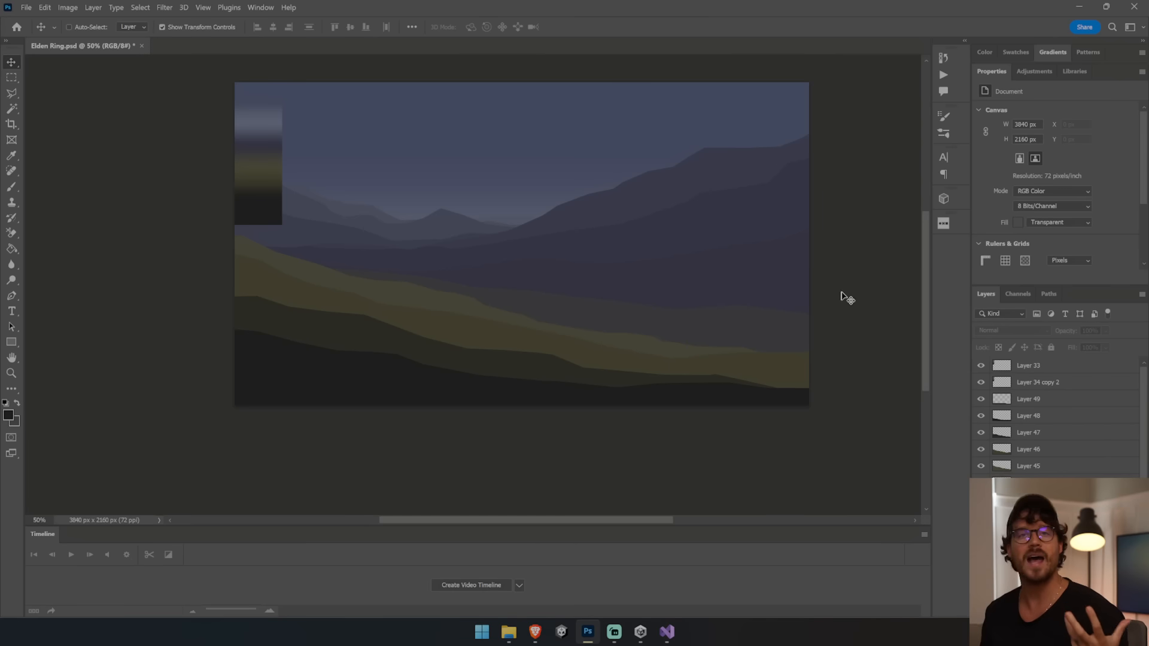
# Step: Choose the Pencil tool, make Layer 35 active, and enlarge the pencil tip to 400 px
pyautogui.click(13, 190)
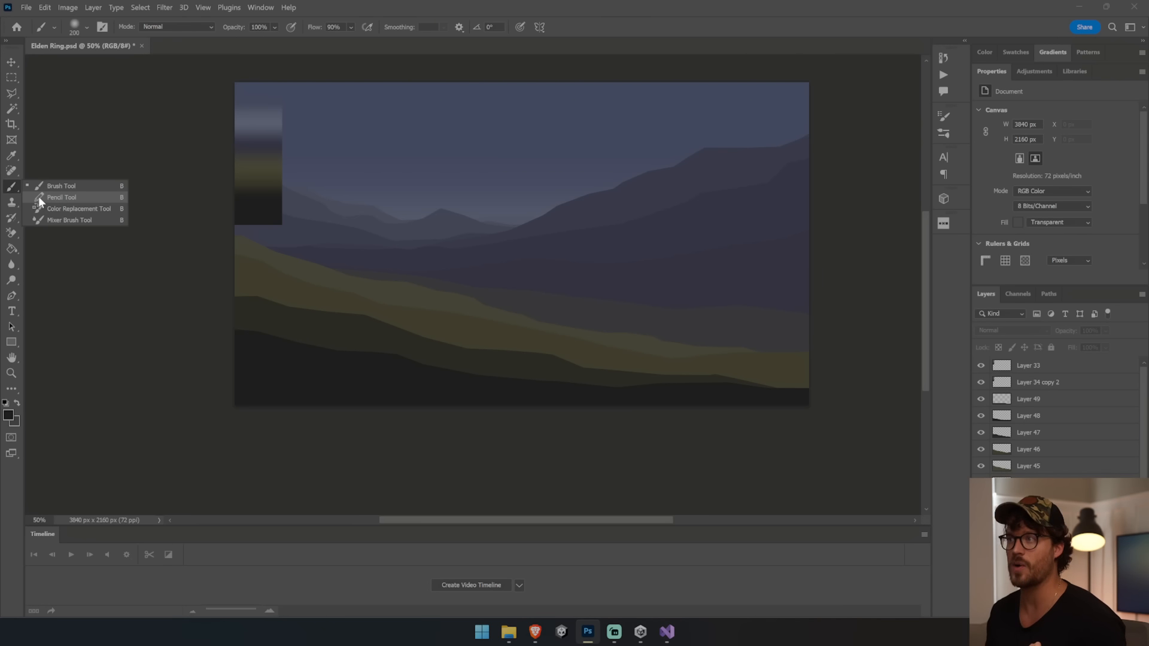
pyautogui.click(40, 197)
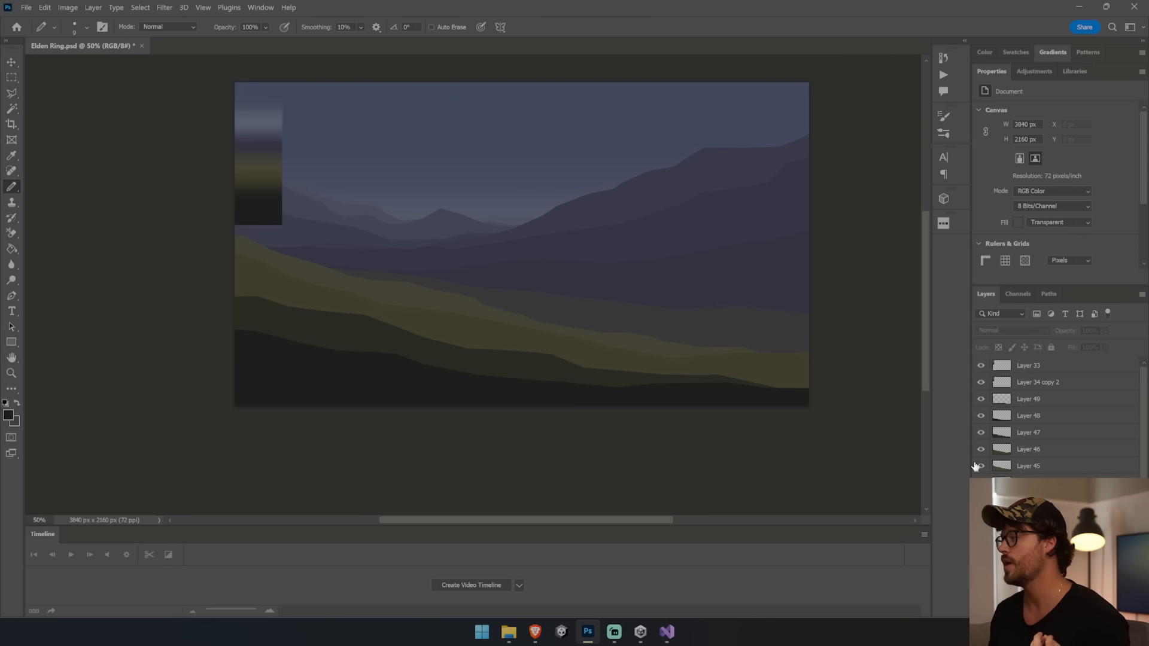
pyautogui.scroll(-3, 975, 466)
pyautogui.click(1031, 561)
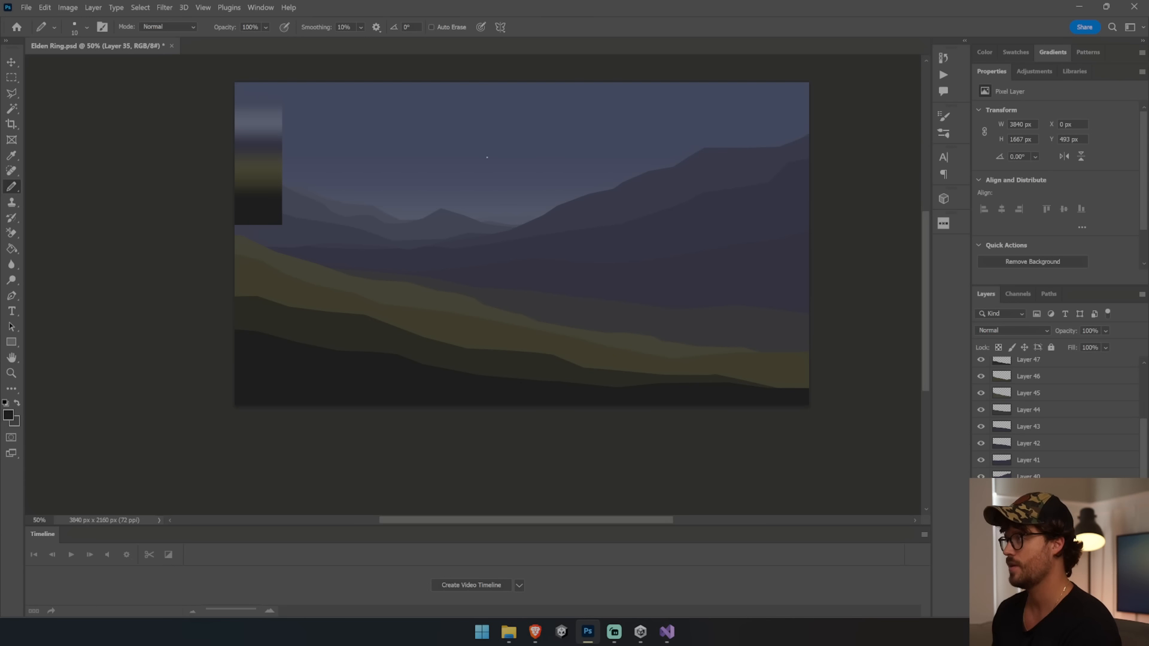
pyautogui.press(']')
pyautogui.press(']')
pyautogui.press(']')
pyautogui.press(']')
pyautogui.press(']')
pyautogui.press(']')
pyautogui.press(']')
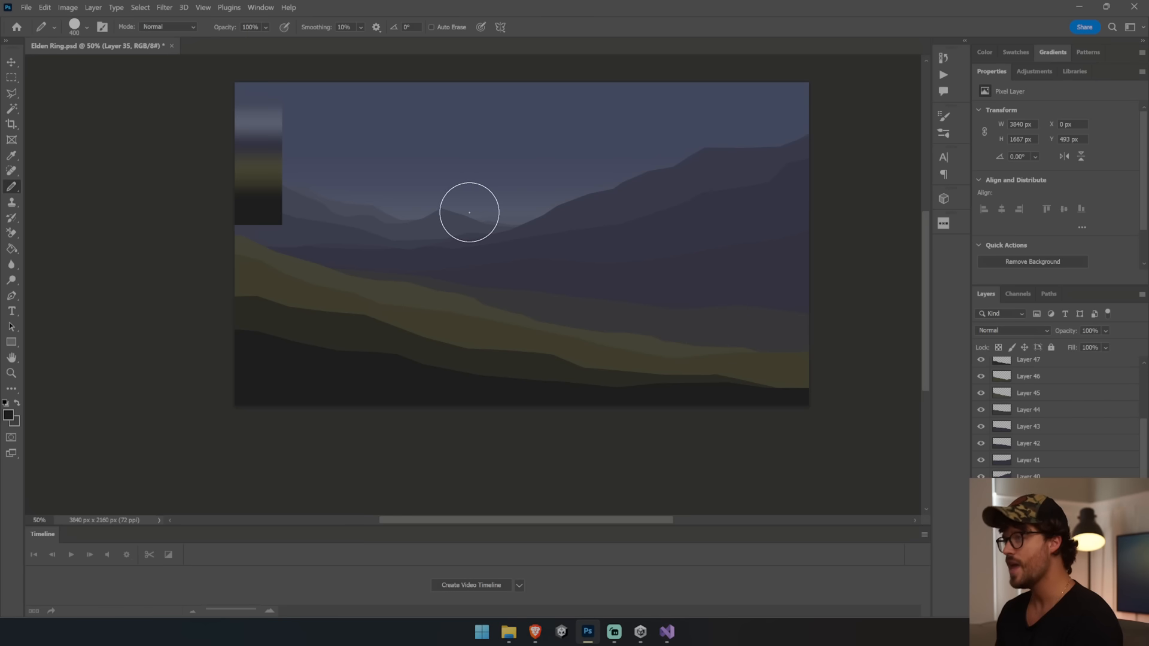
# Step: Paint rounded clouds behind the mountains on a new layer above Layer 35 in the light grey-blue sampled from the strip
pyautogui.press('i')
pyautogui.moveTo(262, 114); pyautogui.dragTo(274, 118)
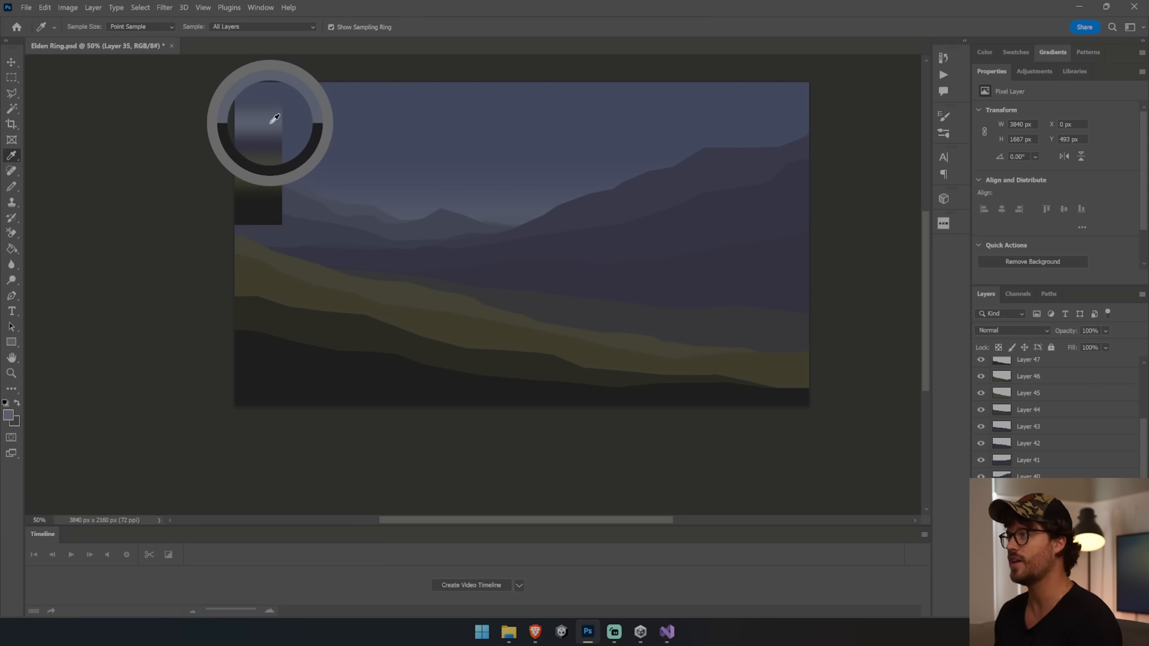
pyautogui.press('b')
pyautogui.hotkey('ctrl', 'shift', 'alt', 'n')
pyautogui.click(390, 219)
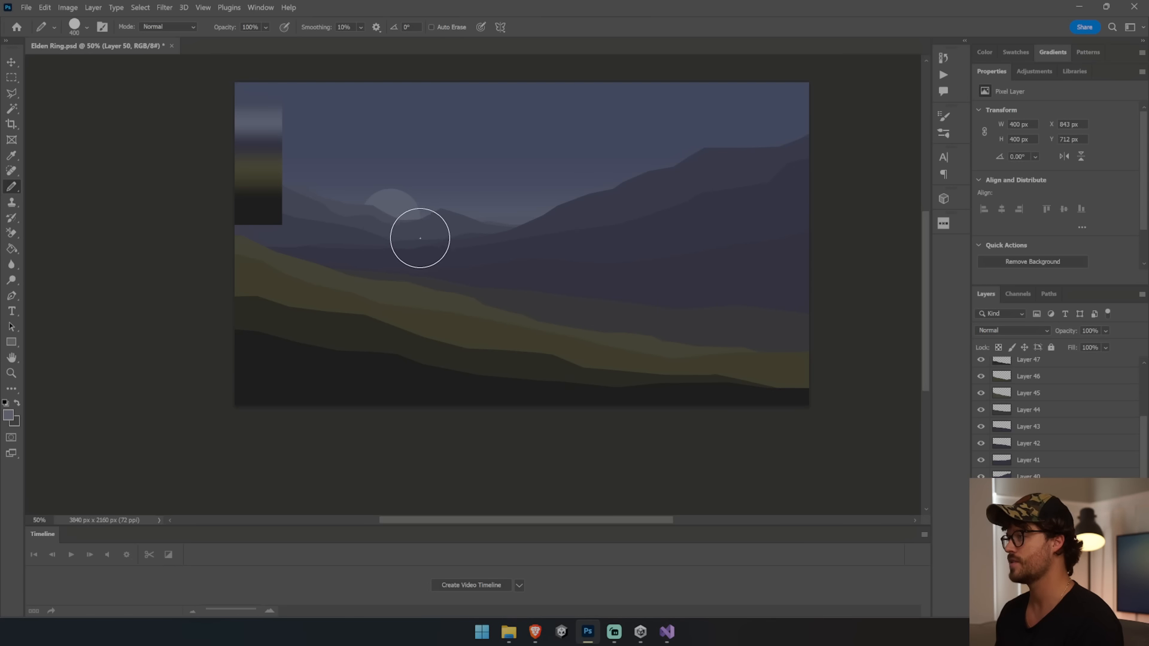
pyautogui.moveTo(420, 238)
pyautogui.mouseDown()
pyautogui.moveTo(510, 240)
pyautogui.moveTo(543, 212)
pyautogui.moveTo(615, 197)
pyautogui.moveTo(635, 163)
pyautogui.moveTo(675, 175)
pyautogui.moveTo(699, 165)
pyautogui.moveTo(641, 174)
pyautogui.mouseUp()
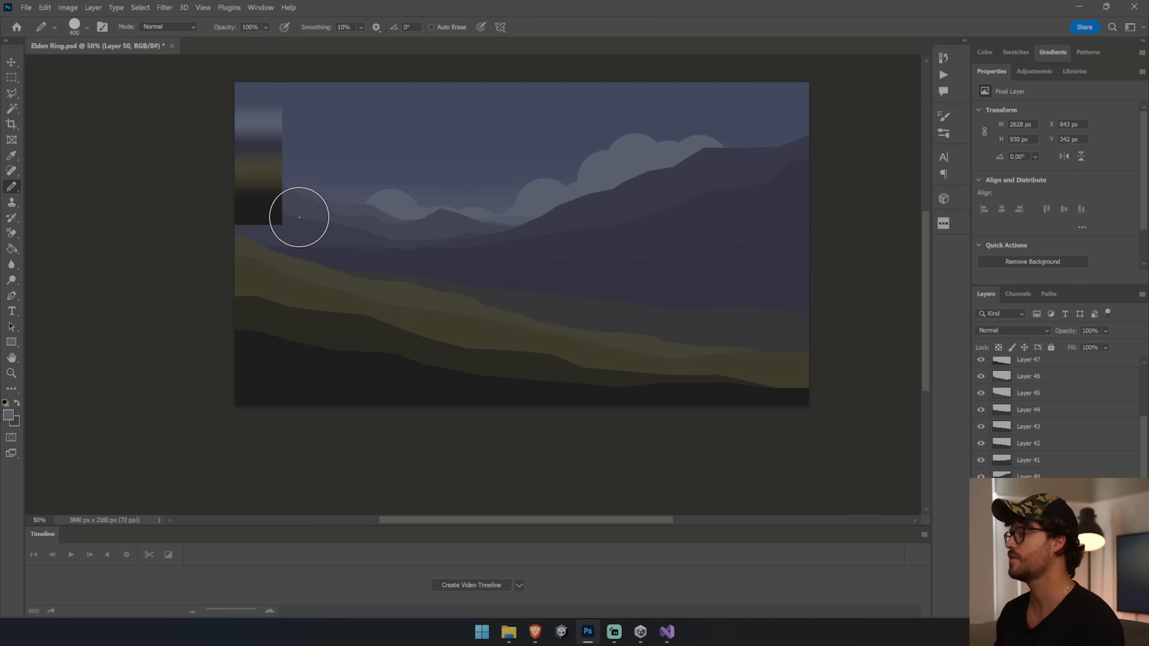
pyautogui.moveTo(226, 174); pyautogui.dragTo(324, 220)
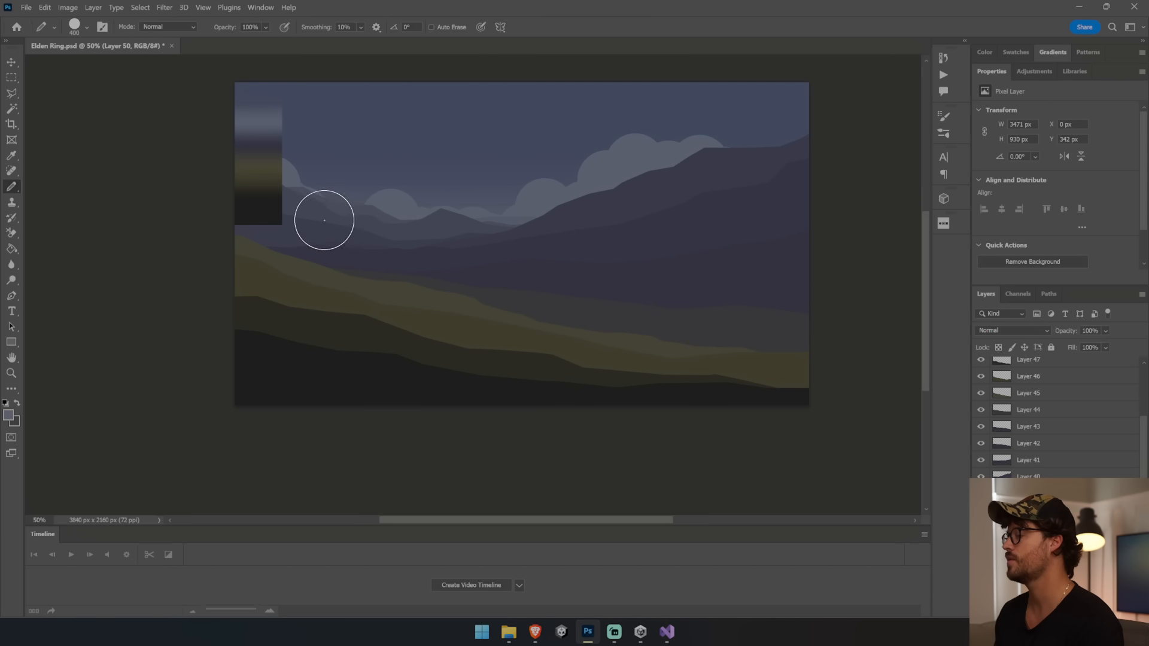
pyautogui.moveTo(759, 177)
pyautogui.mouseDown()
pyautogui.moveTo(771, 150)
pyautogui.moveTo(836, 113)
pyautogui.mouseUp()
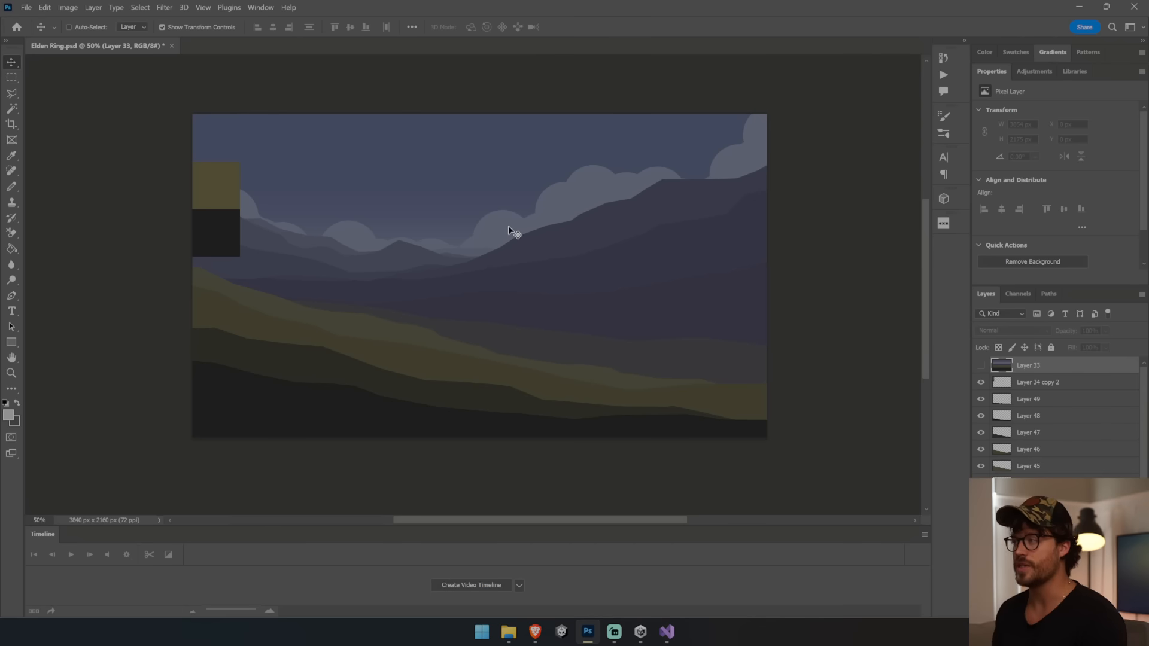
# Step: Add a haze gradient over the distant clouds on a new layer behind the nearer ridges, using the grey-blue sampled from a cloud
pyautogui.keyDown('ctrl'); pyautogui.click(354, 245); pyautogui.keyUp('ctrl')
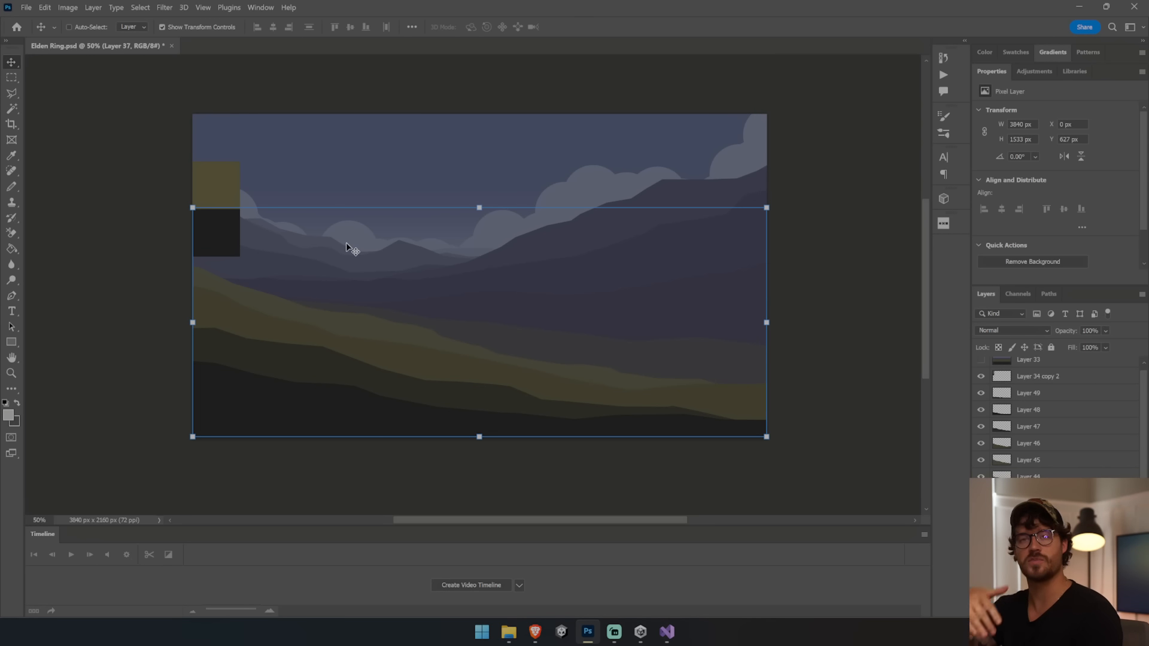
pyautogui.scroll(-2, 1075, 463)
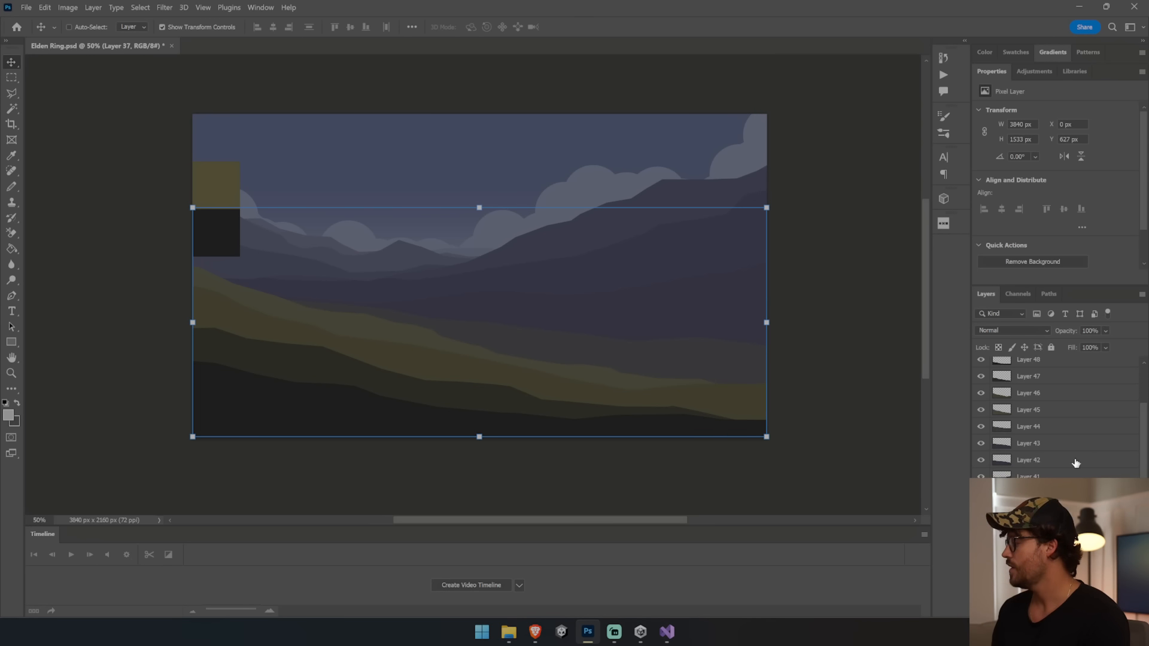
pyautogui.scroll(-2, 1056, 416)
pyautogui.click(1117, 610)
pyautogui.click(11, 249)
pyautogui.click(76, 248)
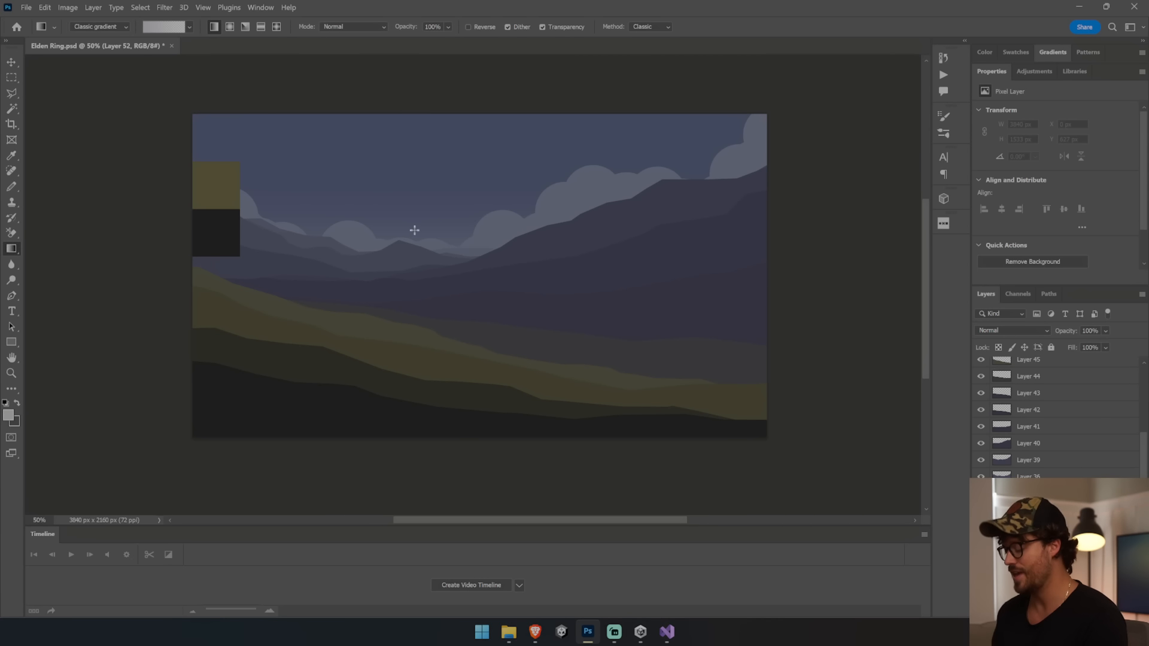
pyautogui.press('i')
pyautogui.click(504, 226)
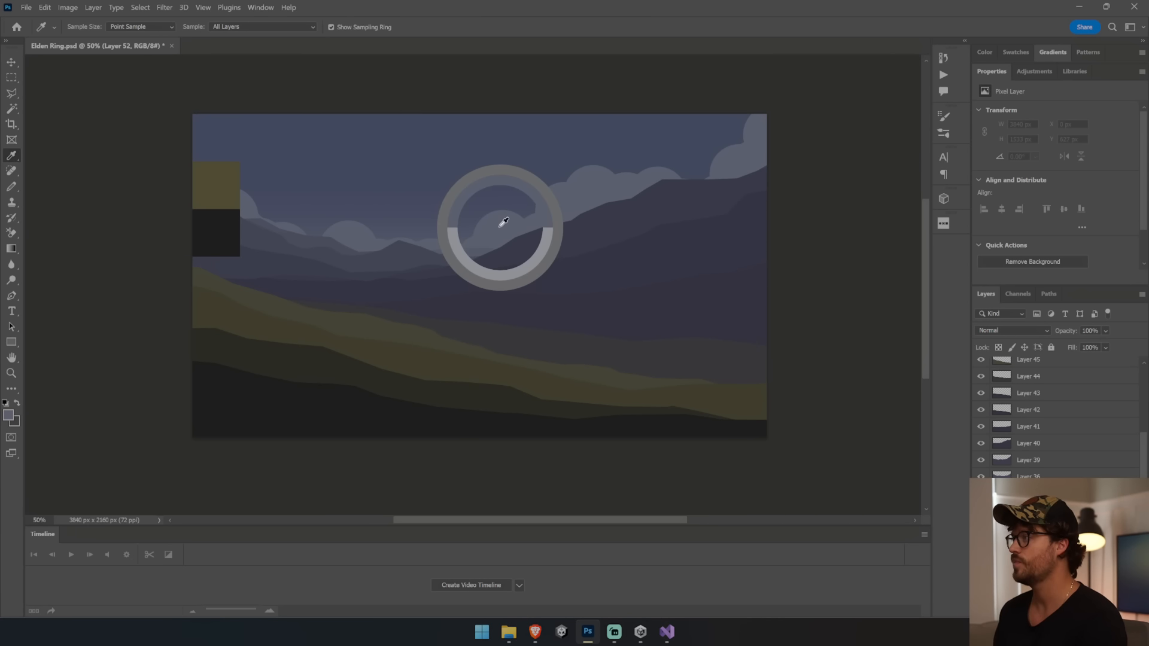
pyautogui.press('g')
pyautogui.moveTo(454, 213); pyautogui.dragTo(460, 274)
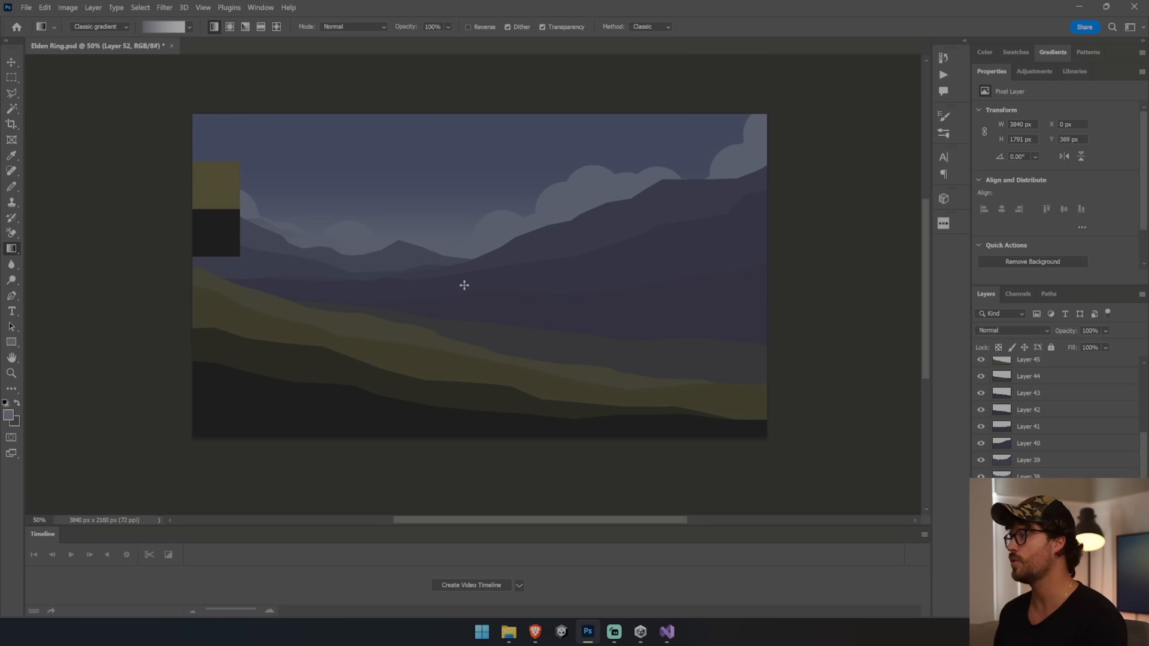
# Step: Shape wispy streaks in the haze above the distant mountains with freehand Lasso selections and deselect
pyautogui.click(12, 93)
pyautogui.rightClick(18, 93)
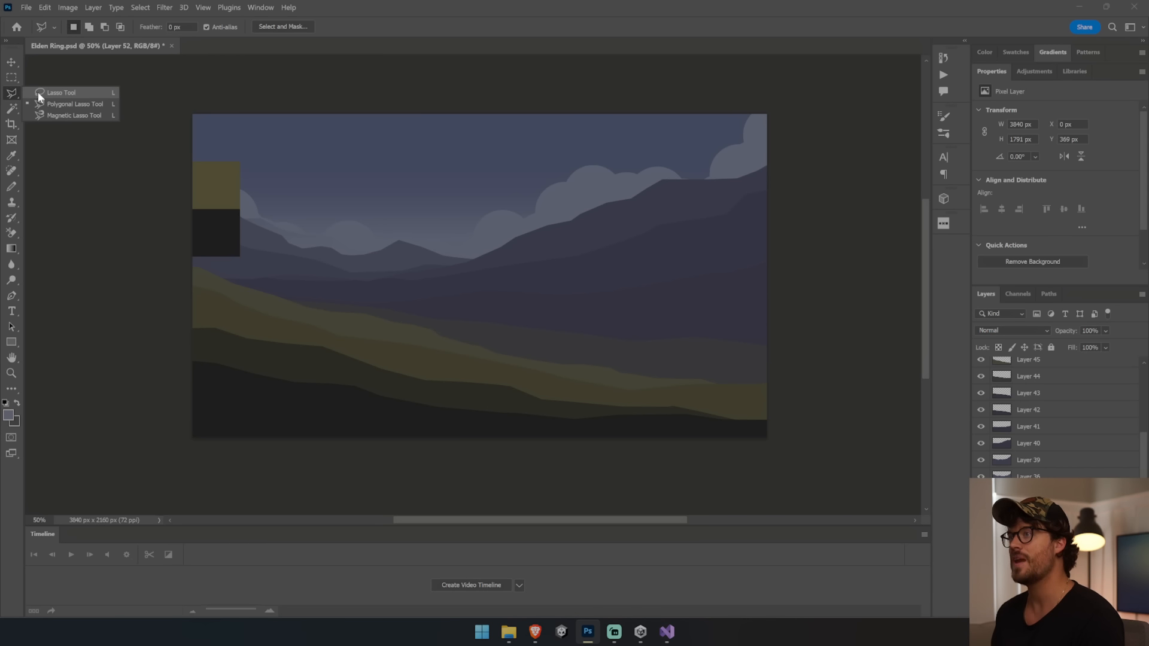
pyautogui.click(37, 92)
pyautogui.moveTo(408, 176)
pyautogui.mouseDown()
pyautogui.moveTo(457, 191)
pyautogui.moveTo(346, 227)
pyautogui.moveTo(515, 239)
pyautogui.moveTo(455, 232)
pyautogui.moveTo(465, 205)
pyautogui.moveTo(530, 166)
pyautogui.moveTo(572, 189)
pyautogui.moveTo(567, 216)
pyautogui.moveTo(430, 271)
pyautogui.moveTo(656, 248)
pyautogui.moveTo(580, 213)
pyautogui.moveTo(628, 186)
pyautogui.mouseUp()
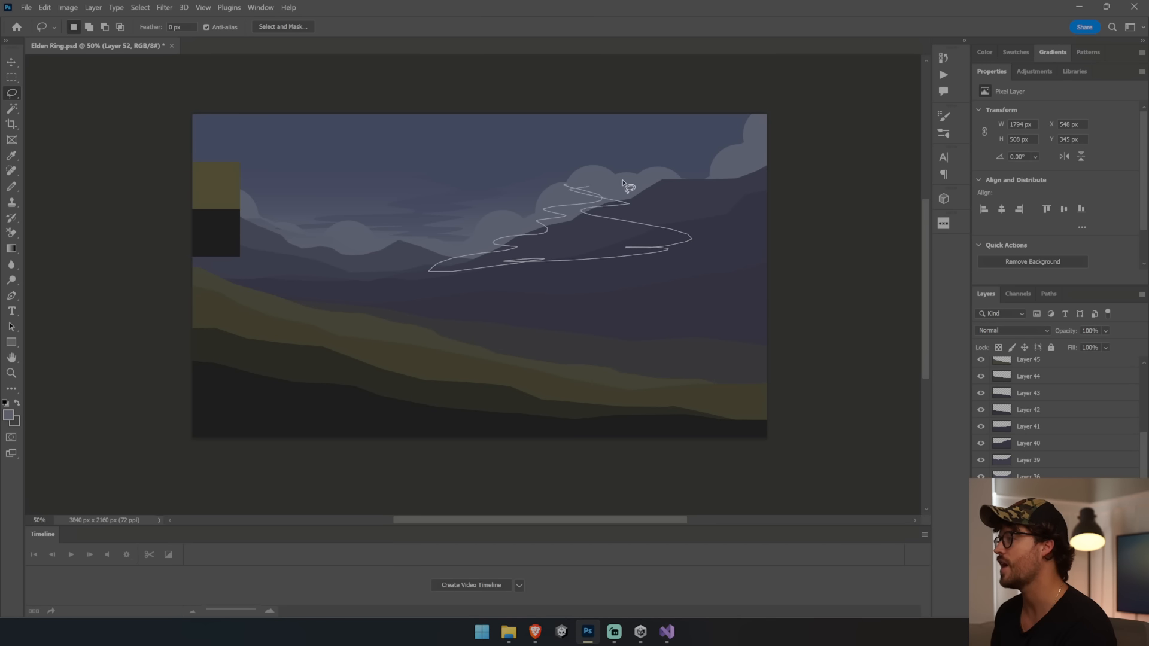
pyautogui.moveTo(287, 180)
pyautogui.mouseDown()
pyautogui.moveTo(295, 197)
pyautogui.moveTo(209, 251)
pyautogui.moveTo(185, 178)
pyautogui.moveTo(284, 174)
pyautogui.mouseUp()
pyautogui.hotkey('ctrl', 'd')
pyautogui.moveTo(491, 179)
pyautogui.mouseDown()
pyautogui.moveTo(541, 231)
pyautogui.moveTo(533, 161)
pyautogui.moveTo(585, 146)
pyautogui.mouseUp()
pyautogui.hotkey('ctrl', 'd')
pyautogui.press('v')
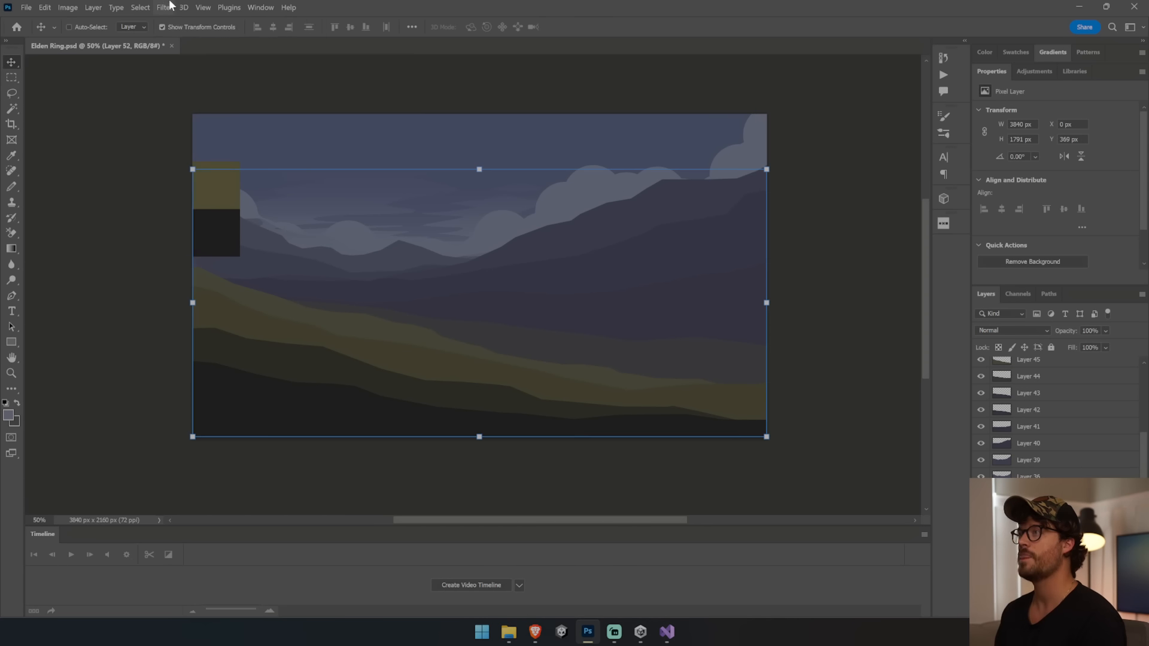
# Step: Apply a Motion Blur to the haze layer with an angle of -4° and a distance of 382 pixels
pyautogui.click(165, 8)
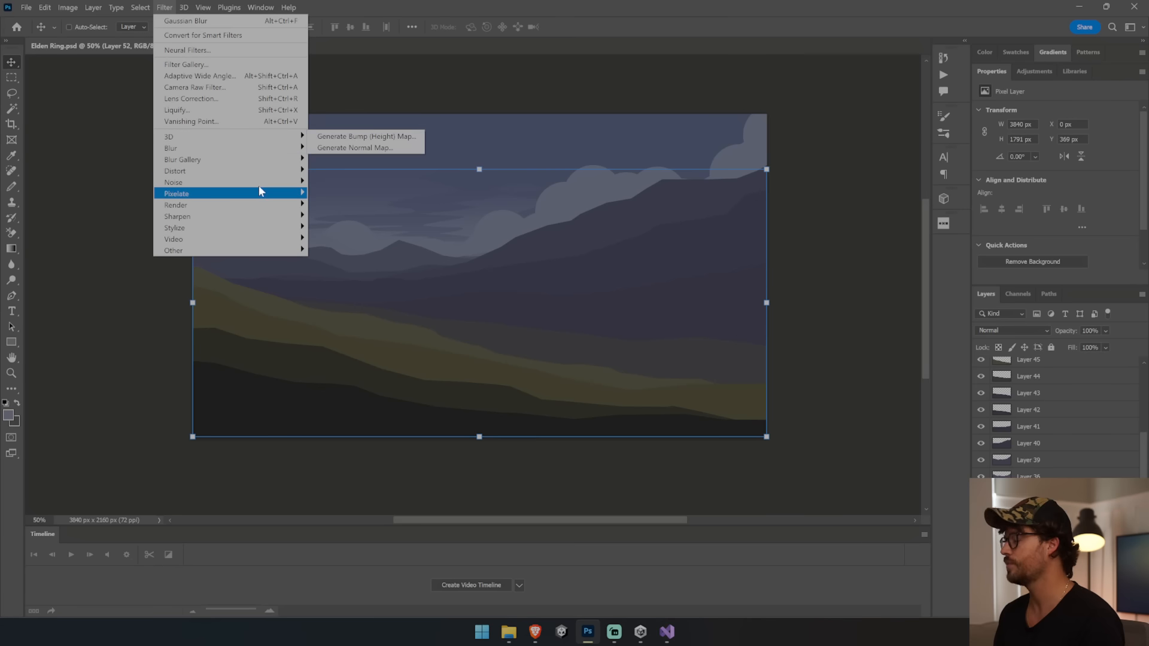
pyautogui.moveTo(270, 148)
pyautogui.click(341, 214)
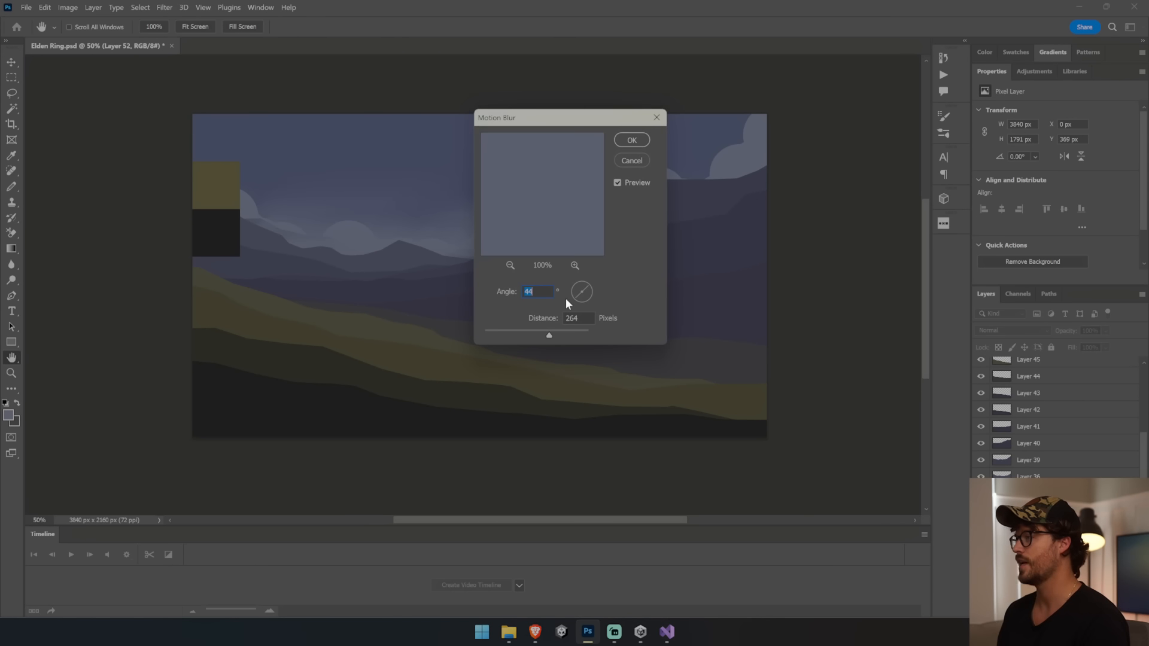
pyautogui.moveTo(592, 290); pyautogui.dragTo(594, 292)
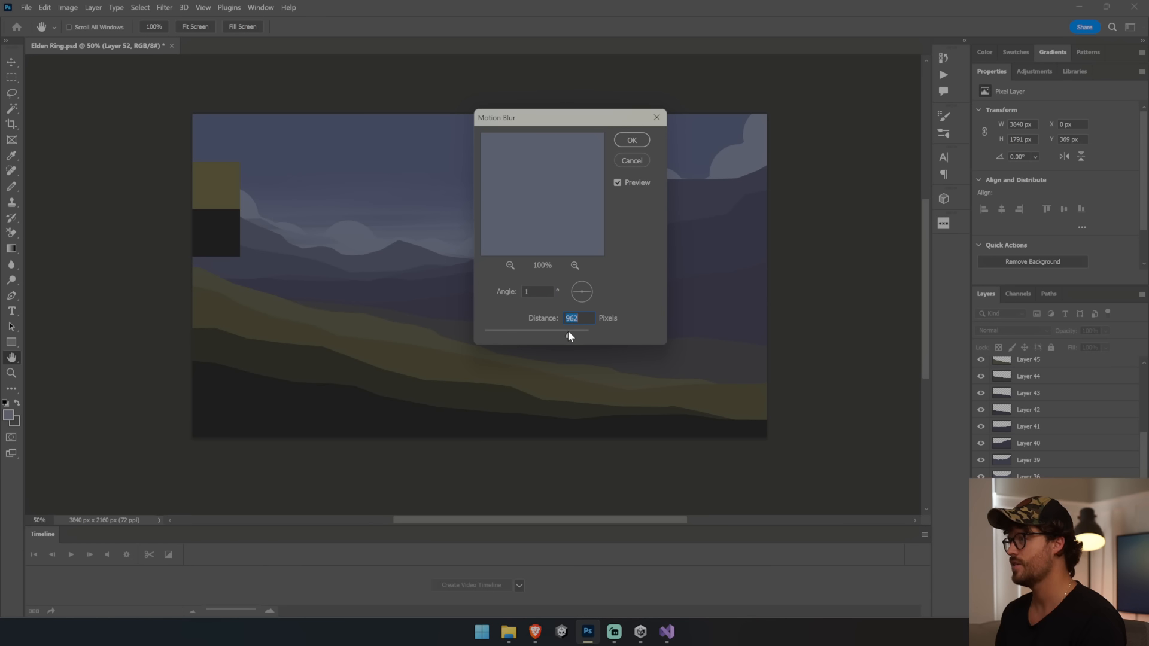
pyautogui.click(573, 293)
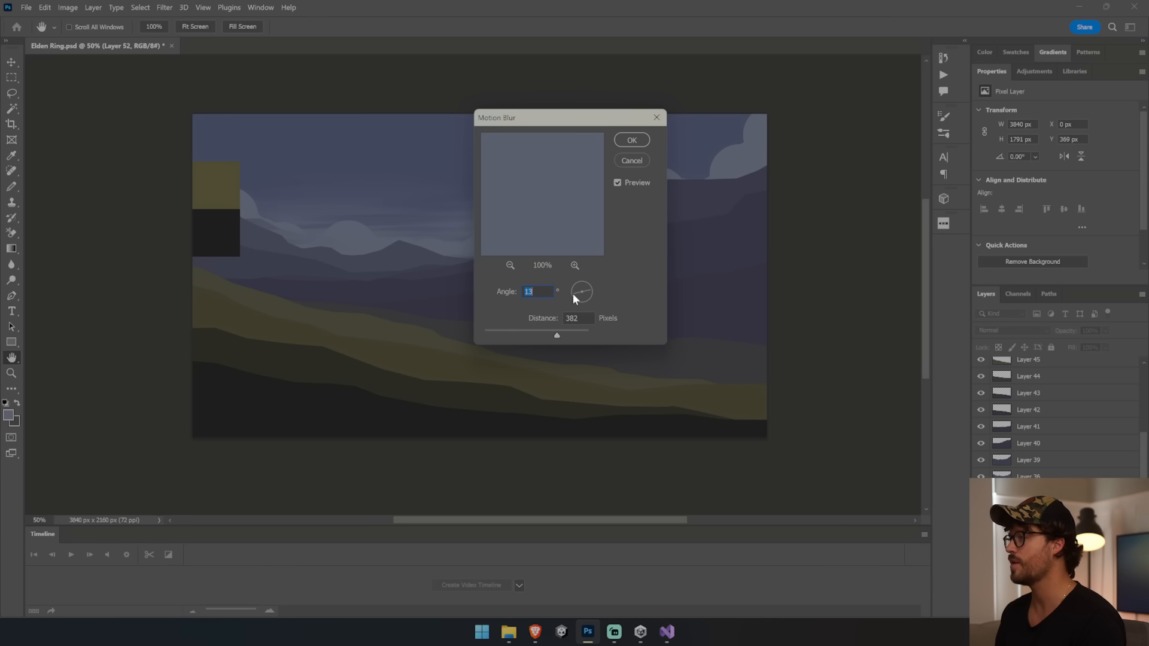
pyautogui.click(571, 290)
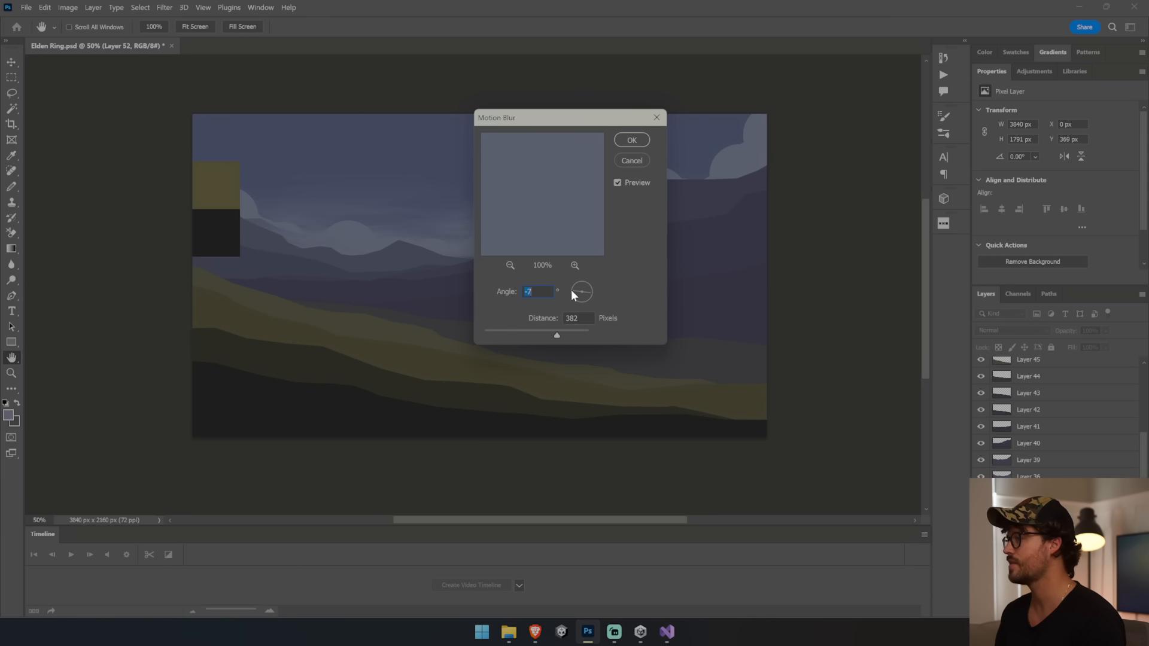
pyautogui.click(572, 289)
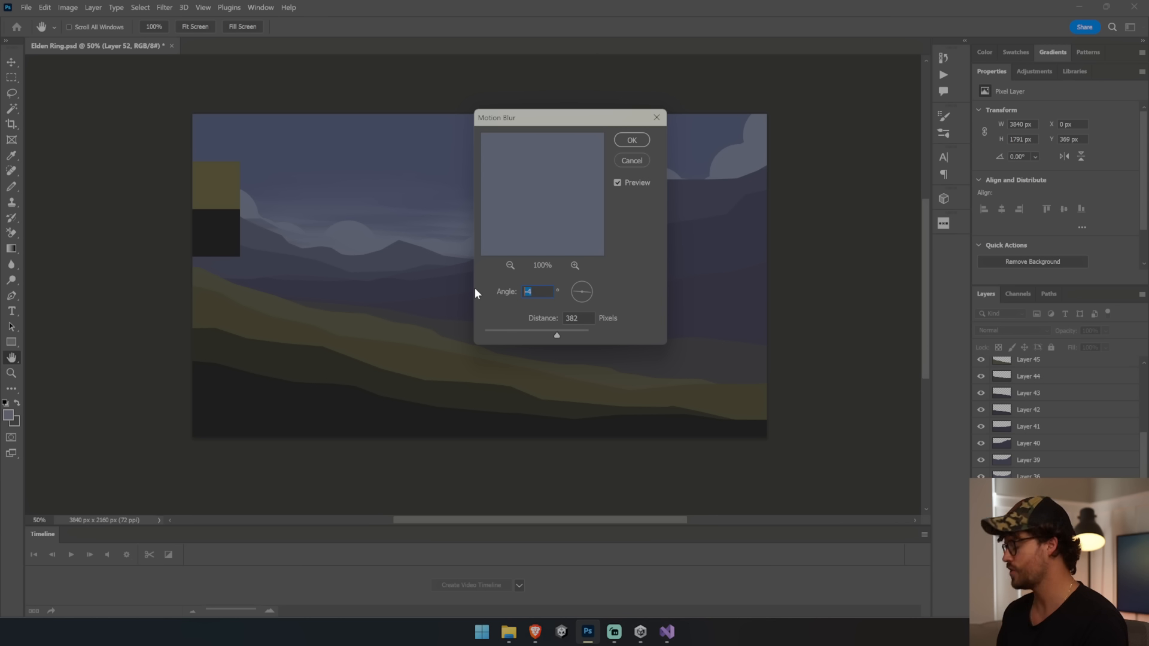
pyautogui.click(633, 141)
# Step: Soften the haze layer further with a Gaussian Blur of 19.4 pixels radius
pyautogui.click(183, 7)
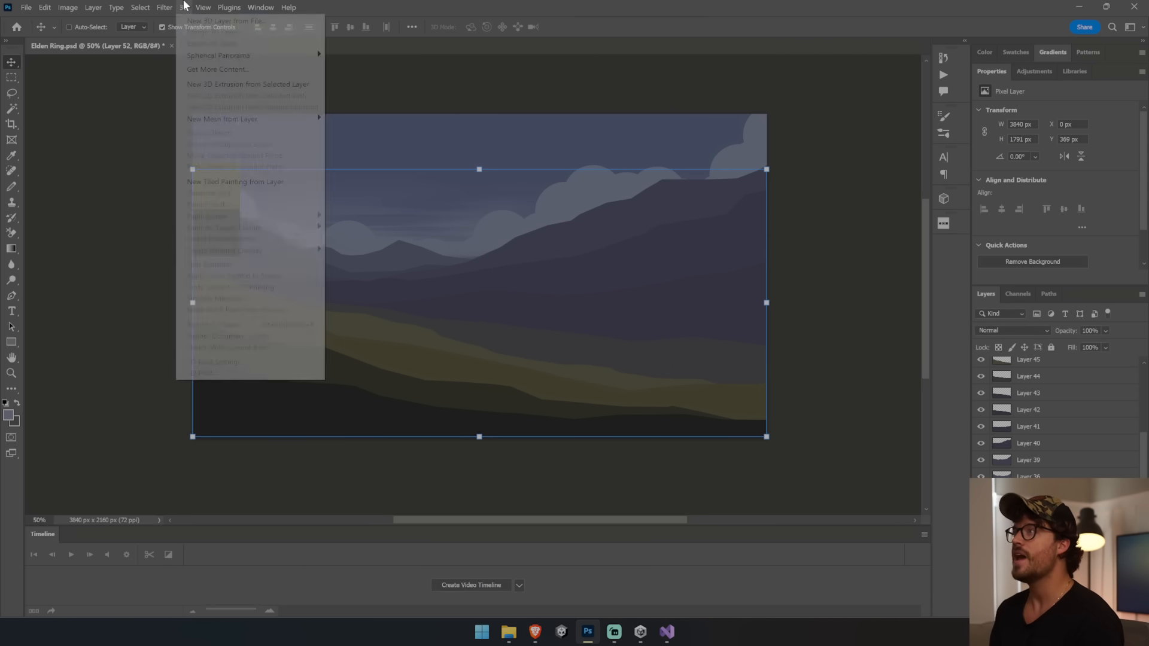
pyautogui.moveTo(164, 8)
pyautogui.moveTo(227, 155)
pyautogui.click(342, 199)
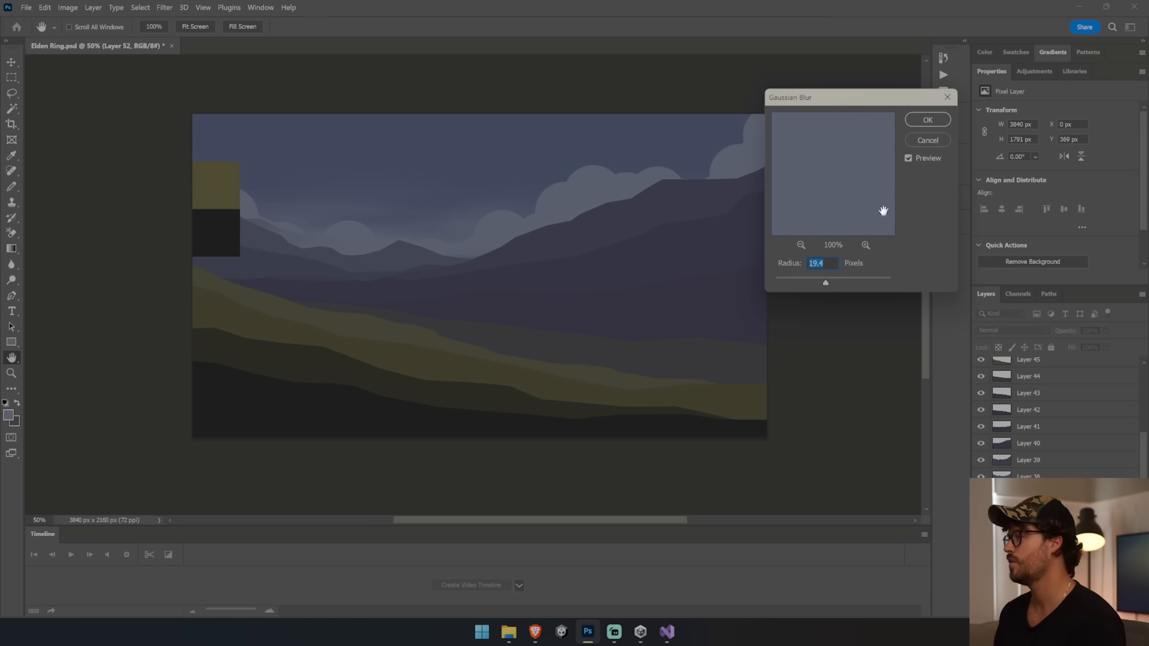
pyautogui.click(927, 120)
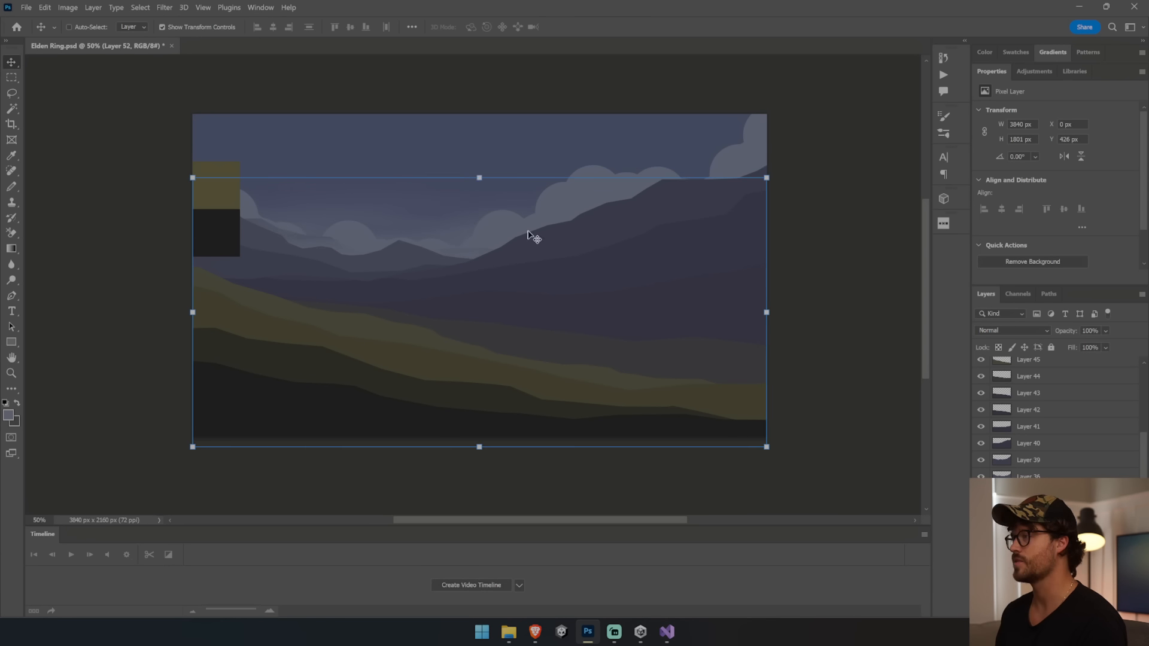
# Step: Lower the blurred haze over the distant mountains and place copies of it between the ridges below
pyautogui.moveTo(479, 168); pyautogui.dragTo(482, 230)
pyautogui.moveTo(515, 277); pyautogui.dragTo(540, 272)
pyautogui.press('Return')
pyautogui.moveTo(1034, 493); pyautogui.dragTo(1033, 473)
pyautogui.moveTo(592, 307); pyautogui.dragTo(618, 331)
pyautogui.click(68, 7)
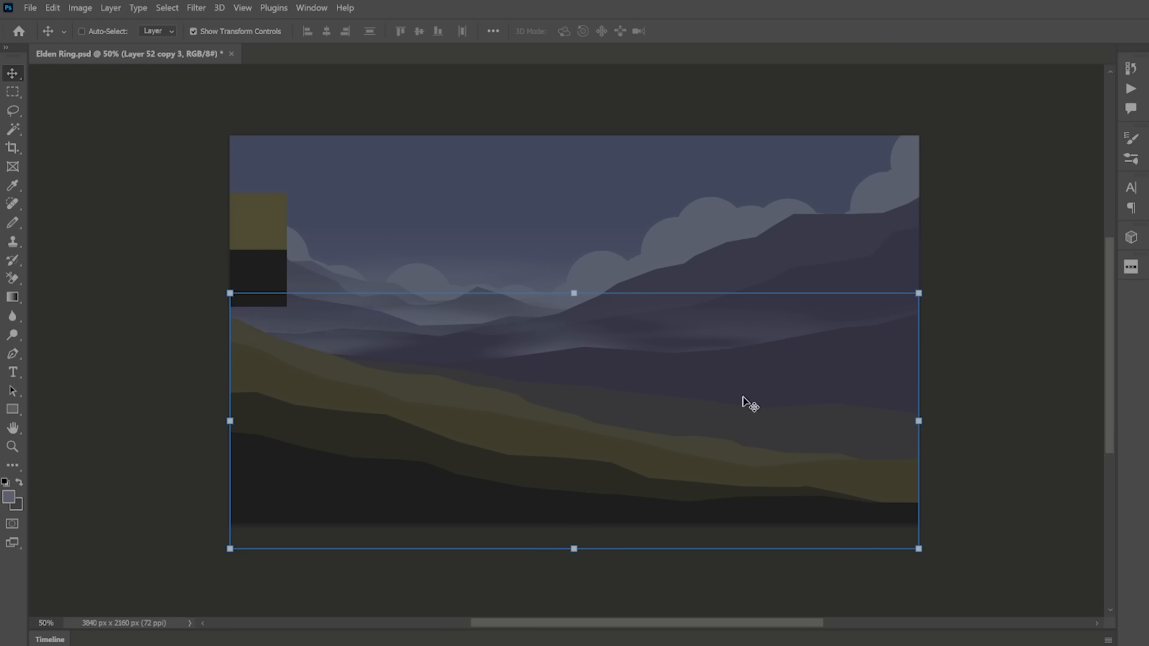
# Step: Transform and reposition haze copies so the mist follows the slopes of the purple ridges
pyautogui.moveTo(929, 283); pyautogui.dragTo(867, 182)
pyautogui.moveTo(774, 298); pyautogui.dragTo(956, 297)
pyautogui.press('Return')
pyautogui.moveTo(872, 413); pyautogui.dragTo(803, 446)
pyautogui.moveTo(308, 215); pyautogui.dragTo(402, 107)
pyautogui.press('Return')
# Step: Scale the next haze copy to 120.16% width and 130.61% height and lower it behind the dark grey ridge
pyautogui.moveTo(687, 319); pyautogui.dragTo(687, 338)
pyautogui.moveTo(882, 468); pyautogui.dragTo(1023, 468)
pyautogui.moveTo(606, 338); pyautogui.dragTo(606, 262)
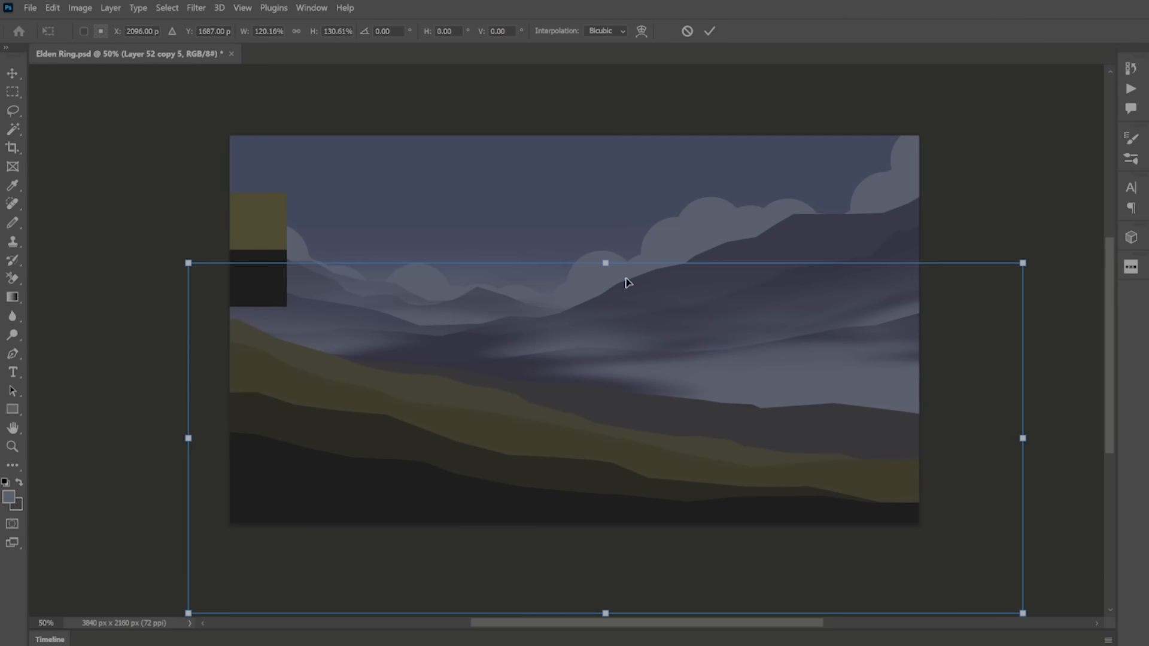
pyautogui.moveTo(700, 354); pyautogui.dragTo(708, 436)
pyautogui.press('Return')
# Step: Duplicate the haze, rotate it about 10° along the descending hills, place another copy behind the lower olive ridge, and deselect
pyautogui.hotkey('ctrl', 'j')
pyautogui.hscroll(2, 929, 426)
pyautogui.hotkey('ctrl', 't')
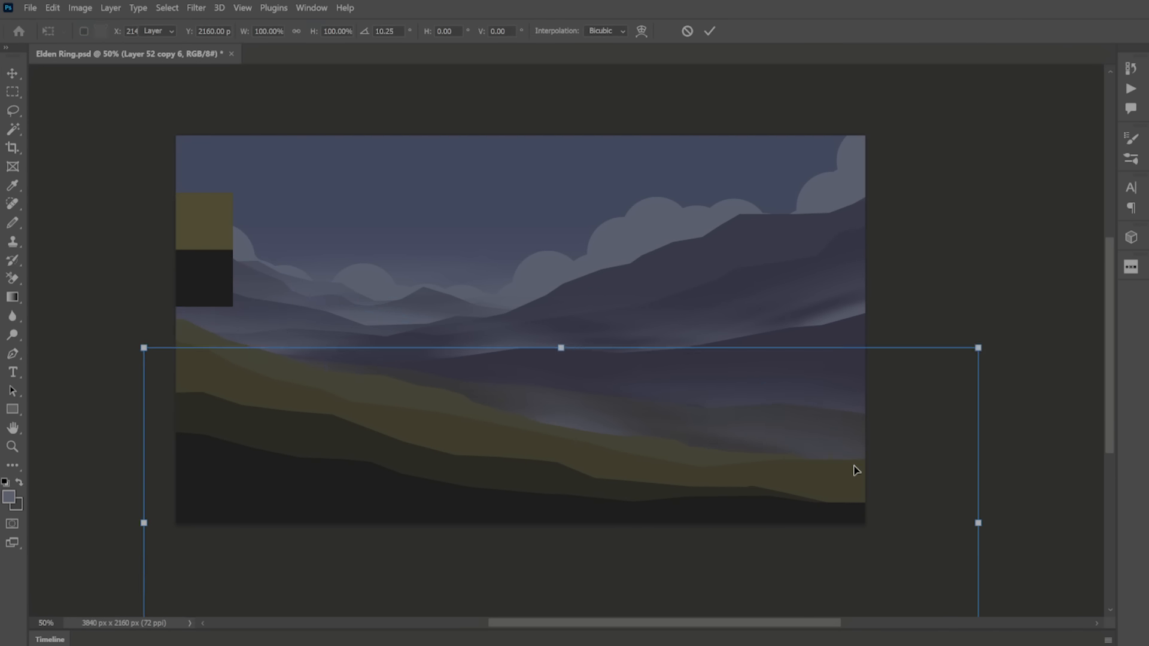
pyautogui.moveTo(977, 346); pyautogui.dragTo(1071, 299)
pyautogui.press('Return')
pyautogui.moveTo(817, 413); pyautogui.dragTo(608, 419)
pyautogui.moveTo(823, 510); pyautogui.dragTo(803, 456)
pyautogui.click(1060, 225)
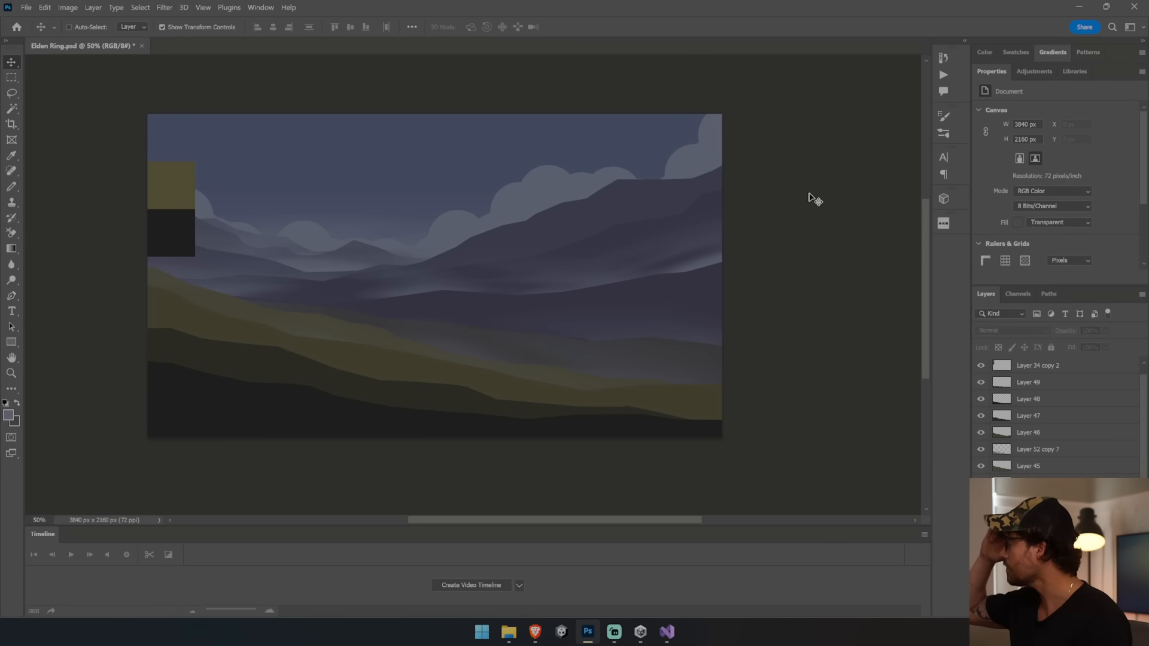
# Step: Add a new layer above the sky and set the foreground to a darker version of the sampled sky blue, #3c435e
pyautogui.keyDown('ctrl'); pyautogui.click(357, 150); pyautogui.keyUp('ctrl')
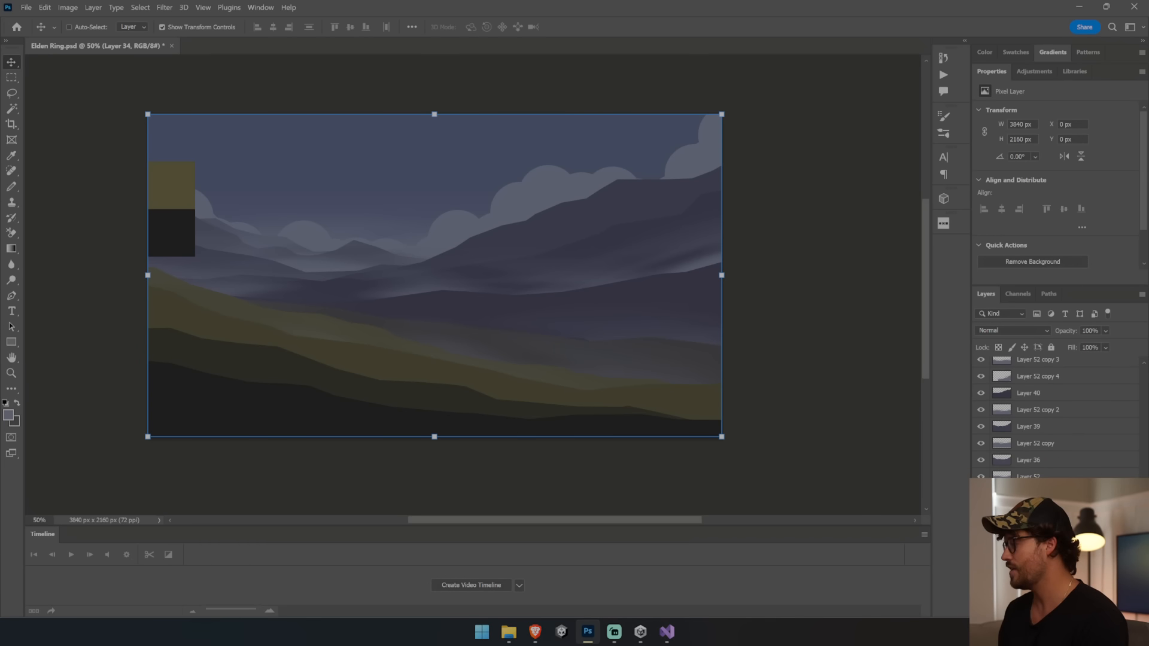
pyautogui.hotkey('ctrl', 'shift', 'alt', 'n')
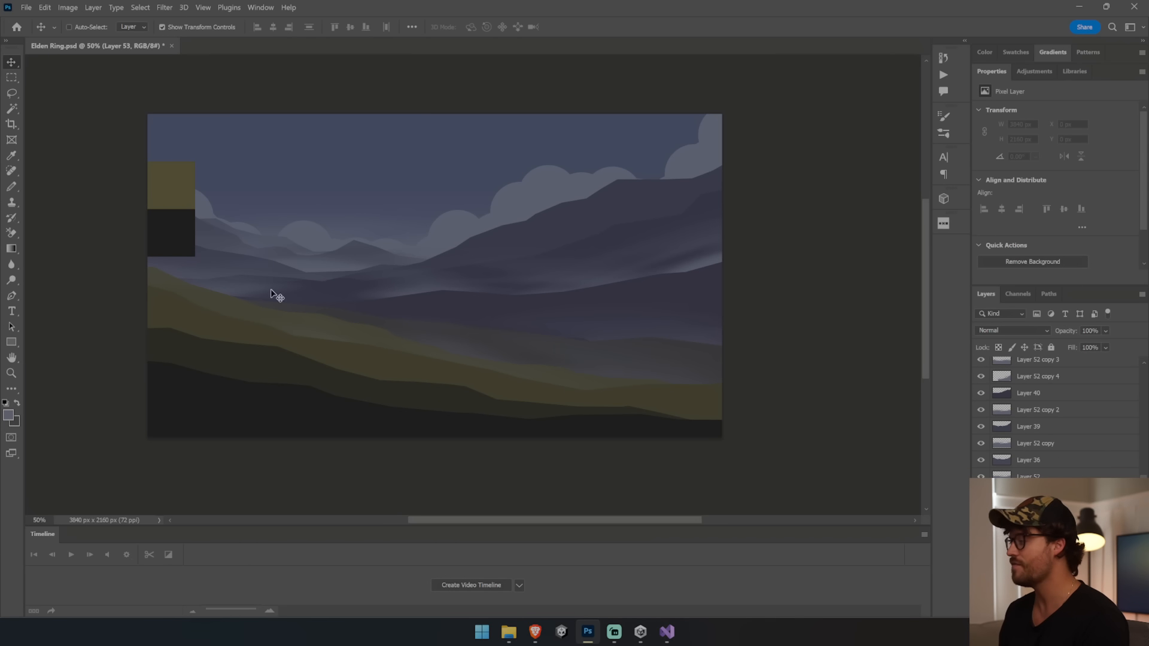
pyautogui.click(9, 251)
pyautogui.press('i')
pyautogui.click(366, 134)
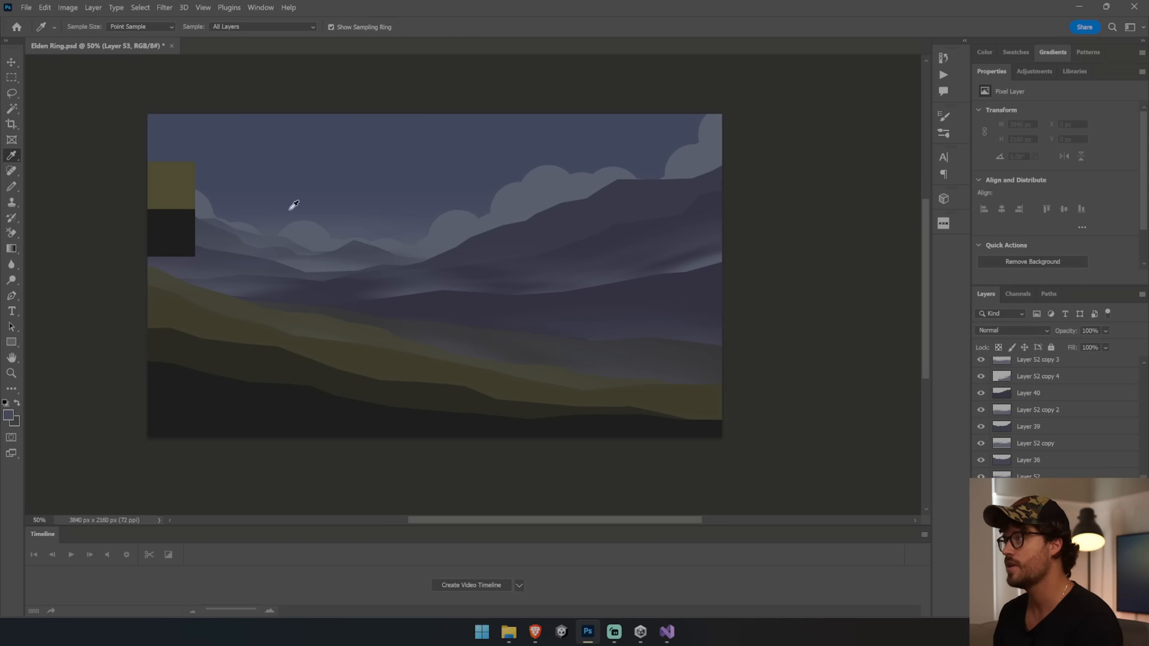
pyautogui.click(9, 415)
pyautogui.moveTo(604, 222); pyautogui.dragTo(611, 232)
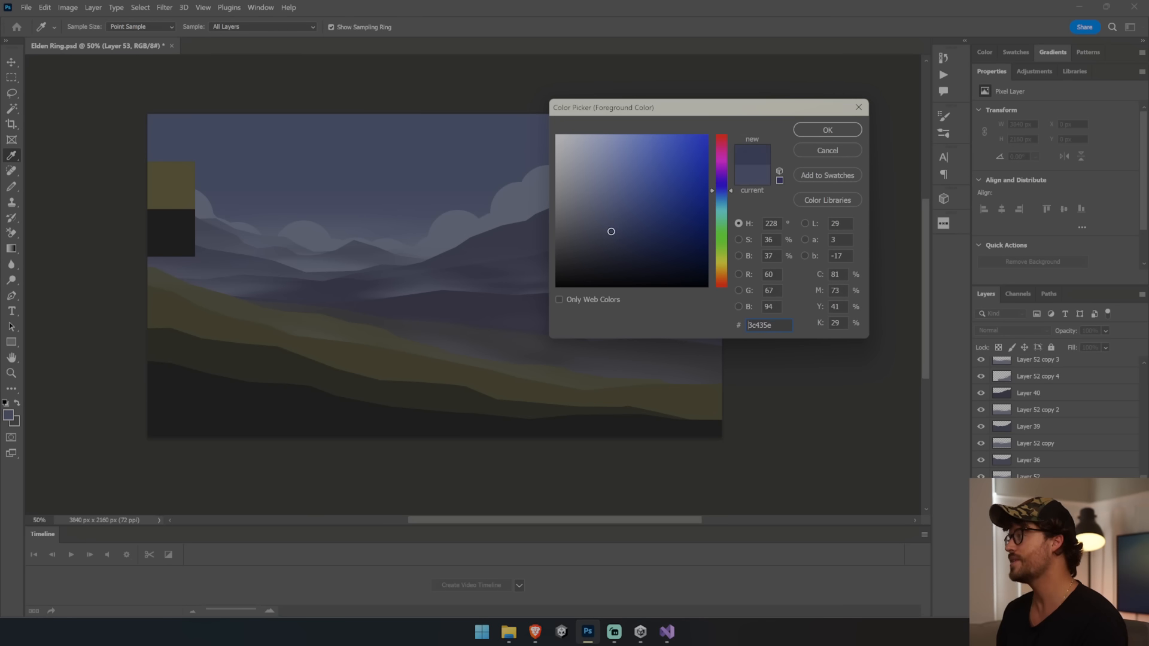
pyautogui.click(828, 130)
# Step: Darken the upper sky with a gradient fading downward from the canvas's top edge, then deselect the layer
pyautogui.press('g')
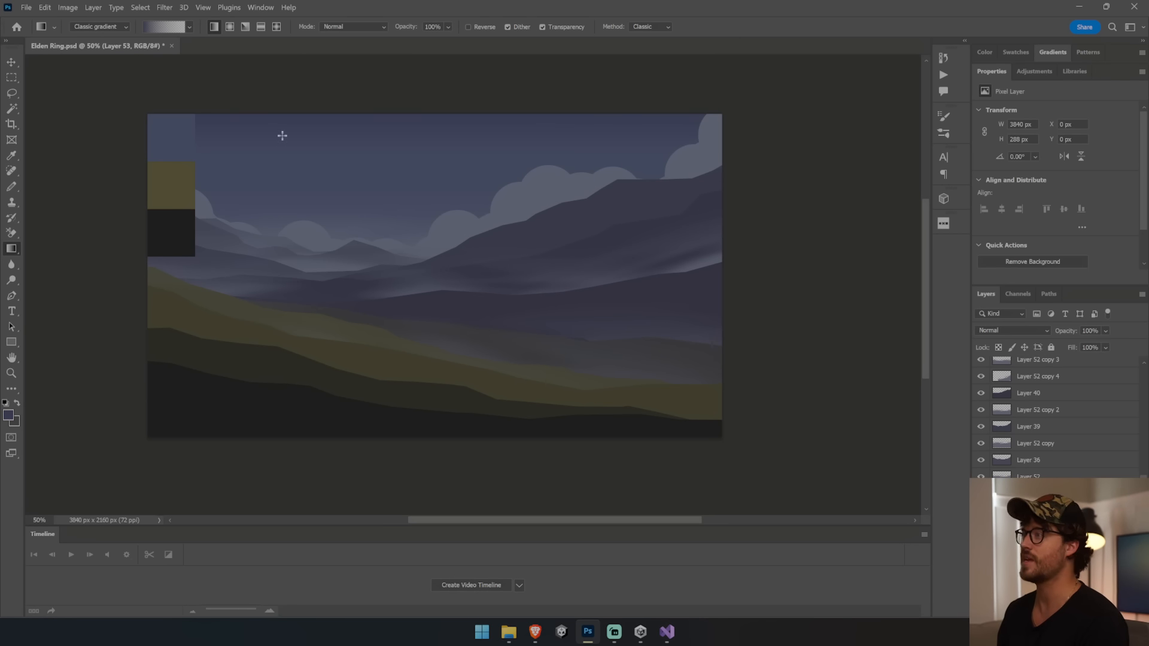
pyautogui.moveTo(314, 119); pyautogui.dragTo(377, 151)
pyautogui.moveTo(394, 88); pyautogui.dragTo(419, 188)
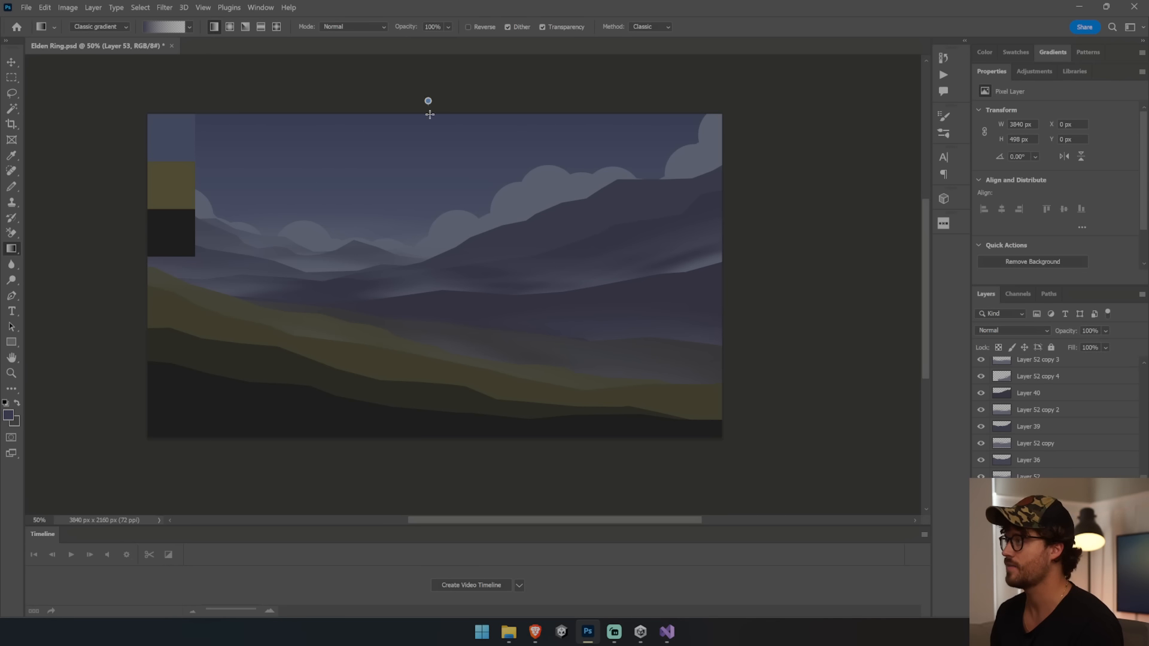
pyautogui.press('v')
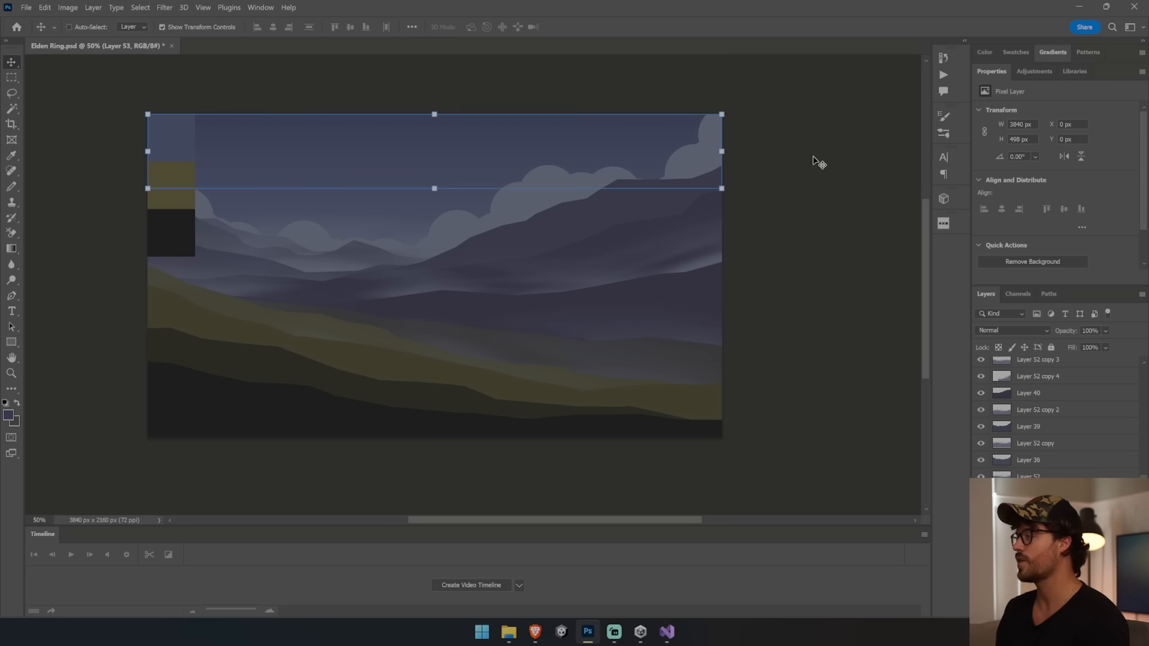
pyautogui.click(817, 162)
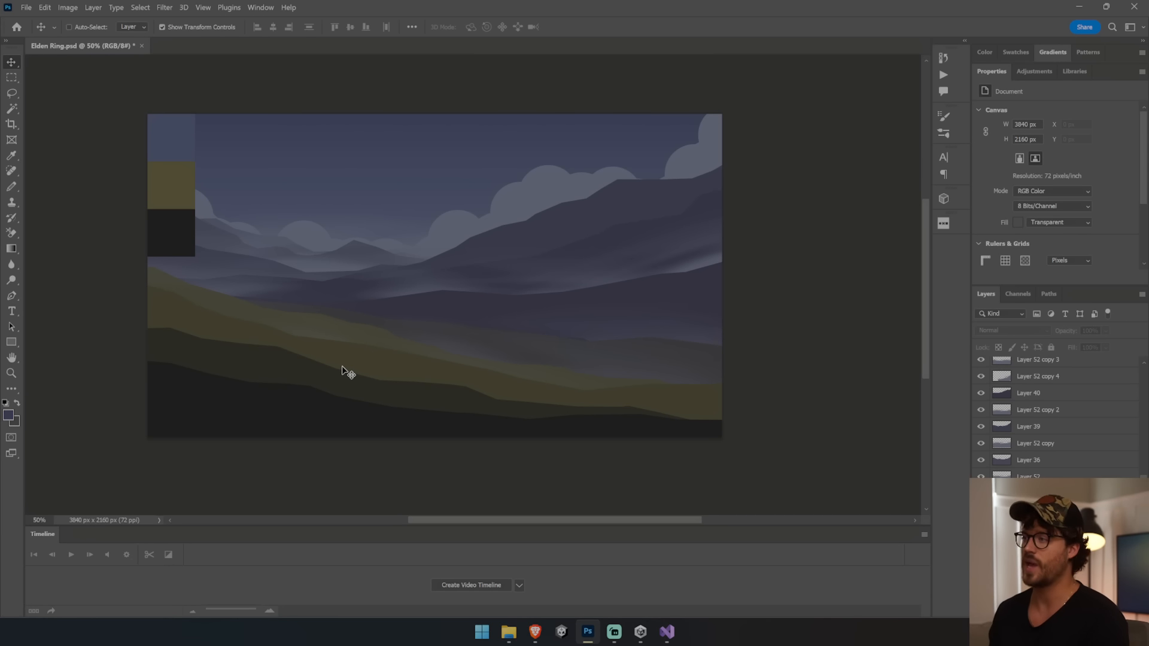
# Step: Delete the lighter olive ridge on Layer 45 and deselect
pyautogui.keyDown('ctrl'); pyautogui.click(320, 324); pyautogui.keyUp('ctrl')
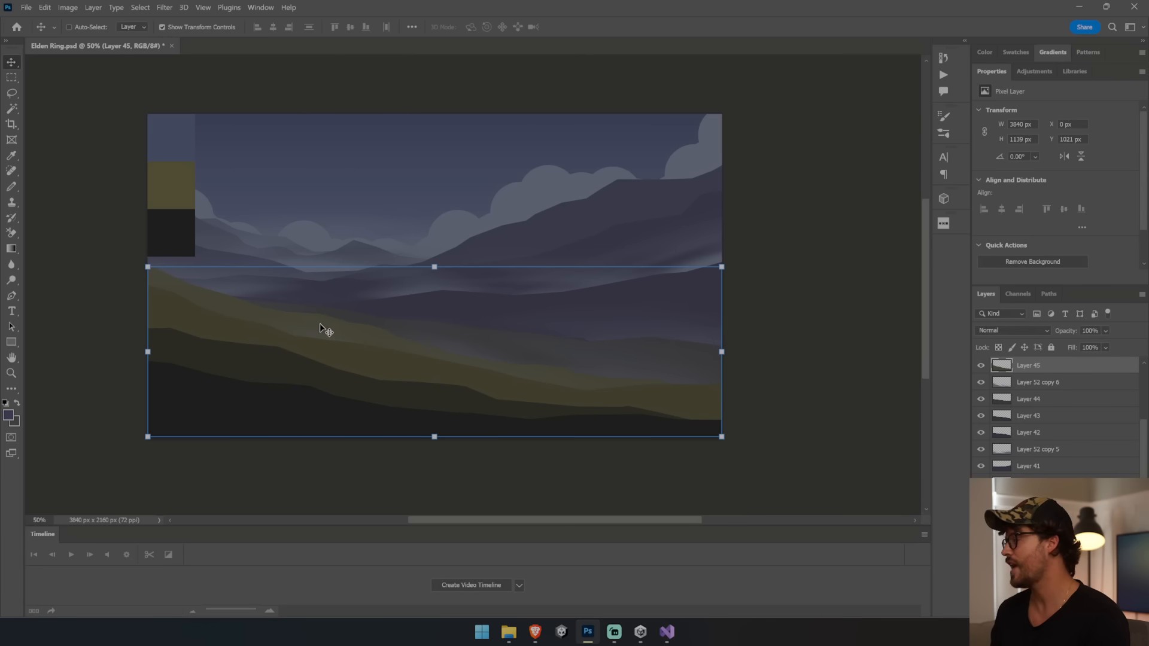
pyautogui.moveTo(586, 316); pyautogui.dragTo(441, 408)
pyautogui.press('Delete')
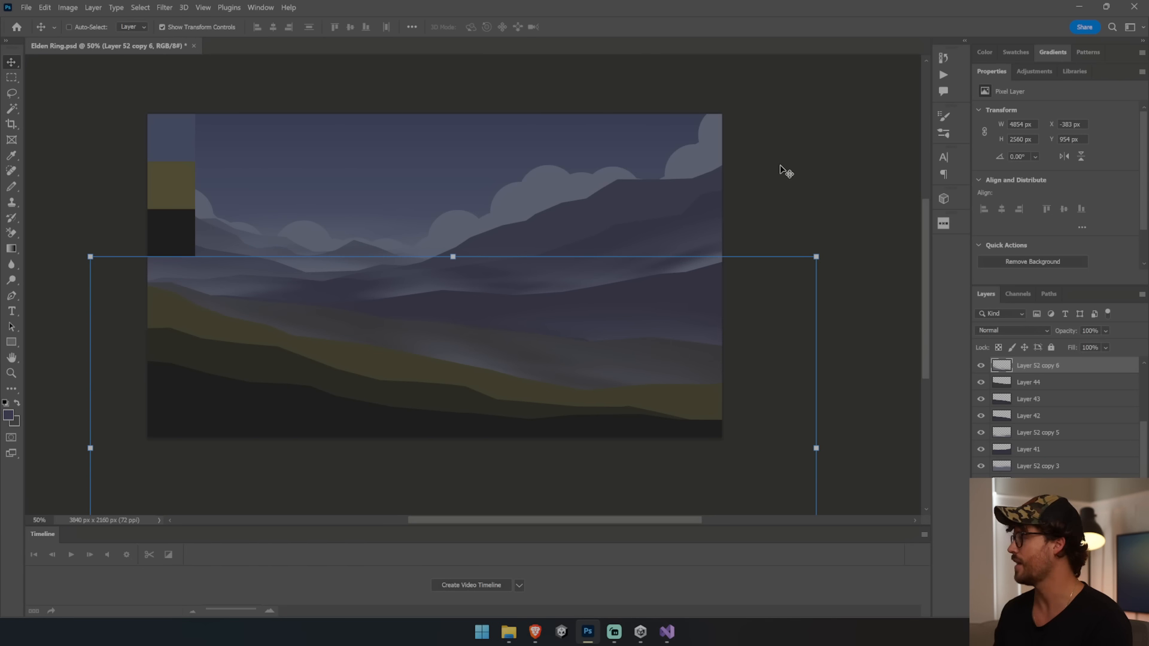
pyautogui.keyDown('ctrl'); pyautogui.click(766, 178); pyautogui.keyUp('ctrl')
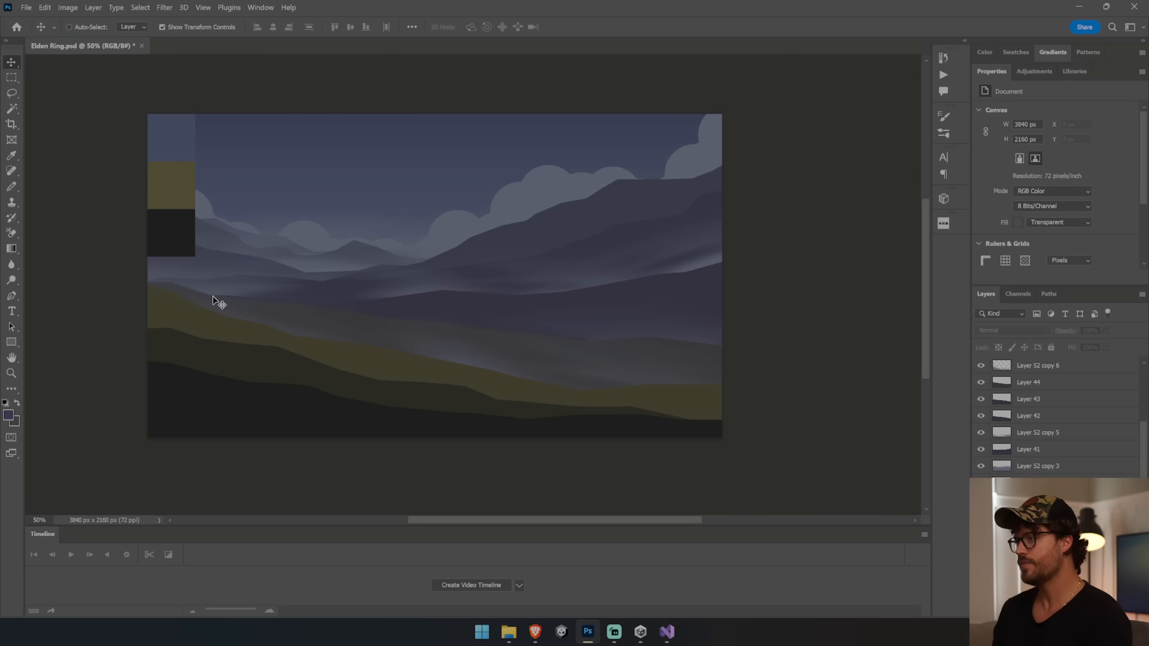
# Step: Add a new layer just behind the Layer 46 olive hill and sample the near-black palette colour for the Pencil tool
pyautogui.keyDown('ctrl'); pyautogui.click(354, 356); pyautogui.keyUp('ctrl')
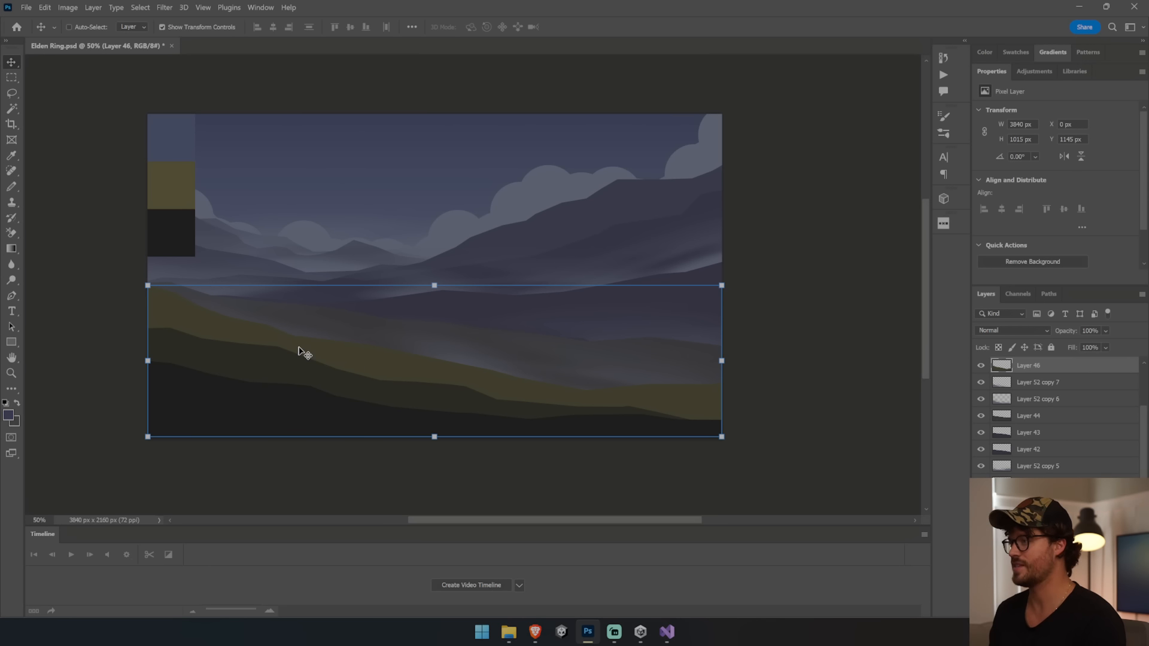
pyautogui.click(1021, 384)
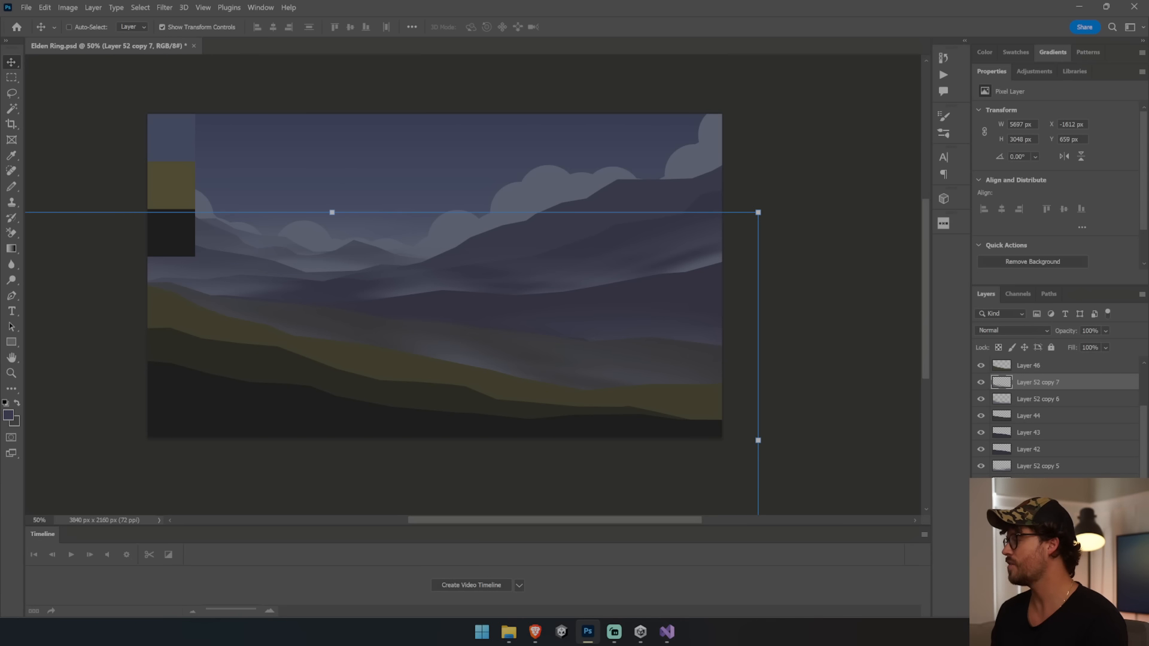
pyautogui.click(1107, 610)
pyautogui.click(13, 186)
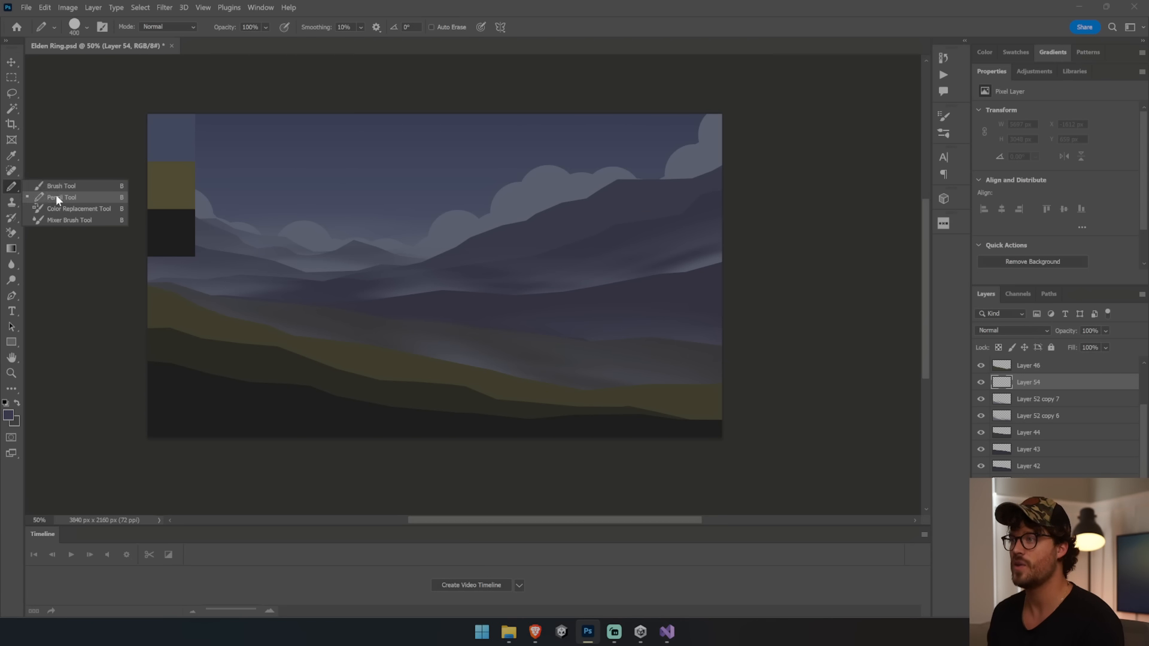
pyautogui.click(57, 198)
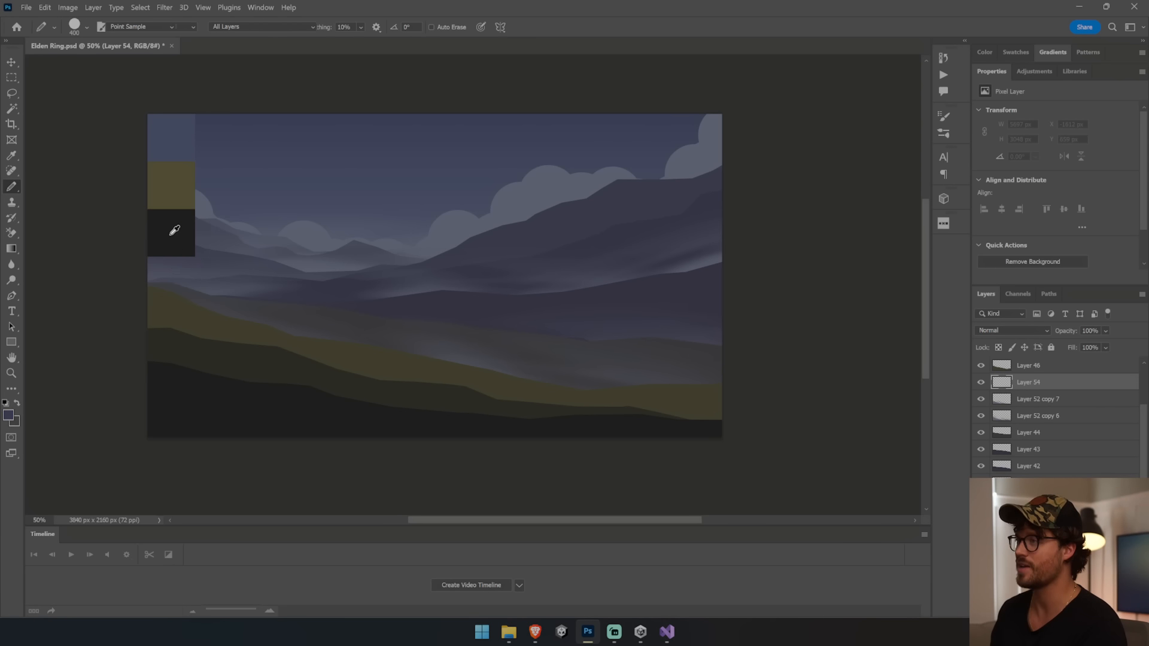
pyautogui.keyDown('alt'); pyautogui.click(170, 230); pyautogui.keyUp('alt')
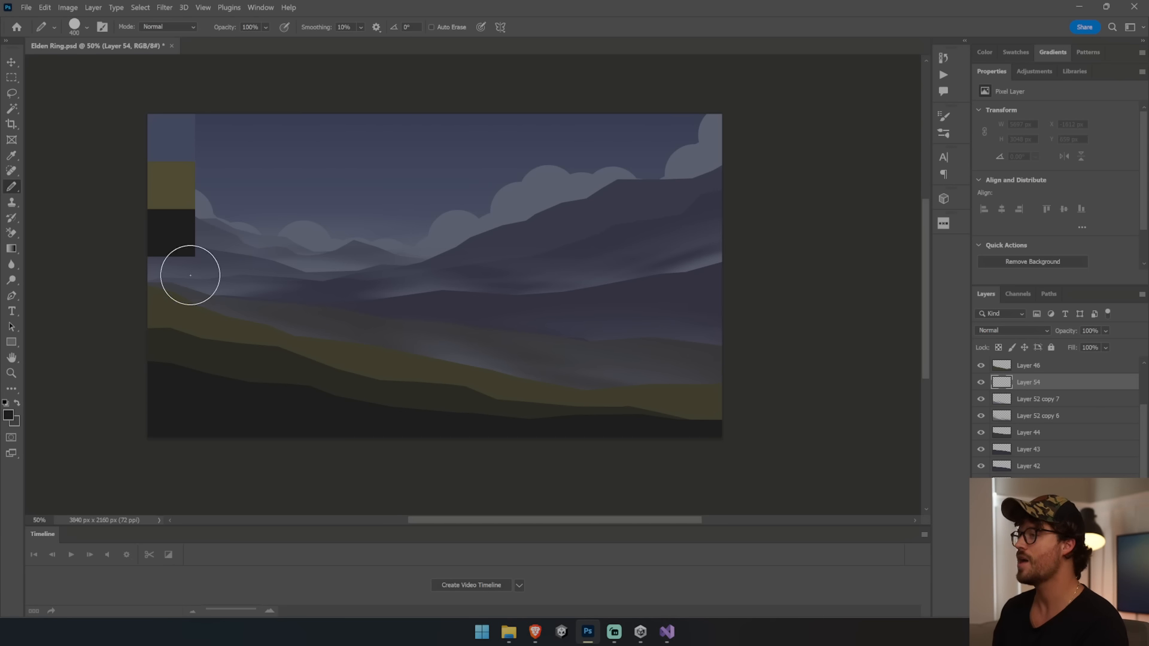
pyautogui.keyDown('alt'); pyautogui.click(177, 237); pyautogui.keyUp('alt')
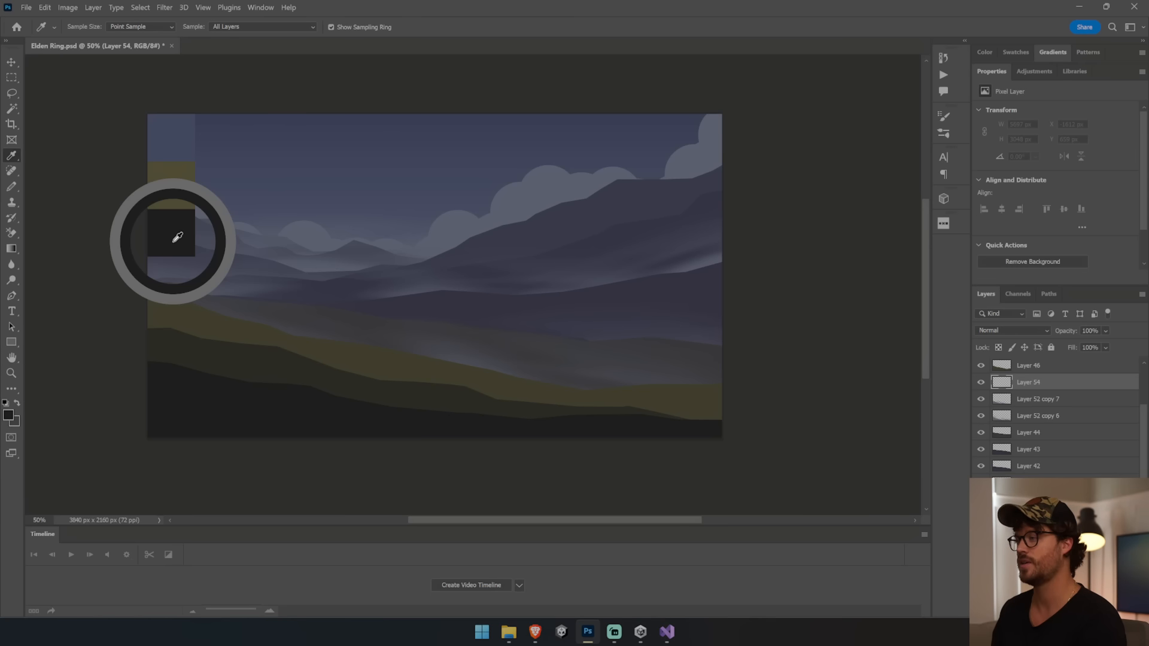
# Step: Paint three clusters of rounded near-black bushes along the crest of the olive hill with the 400 px pencil
pyautogui.moveTo(410, 374)
pyautogui.mouseDown()
pyautogui.moveTo(432, 362)
pyautogui.moveTo(476, 389)
pyautogui.mouseUp()
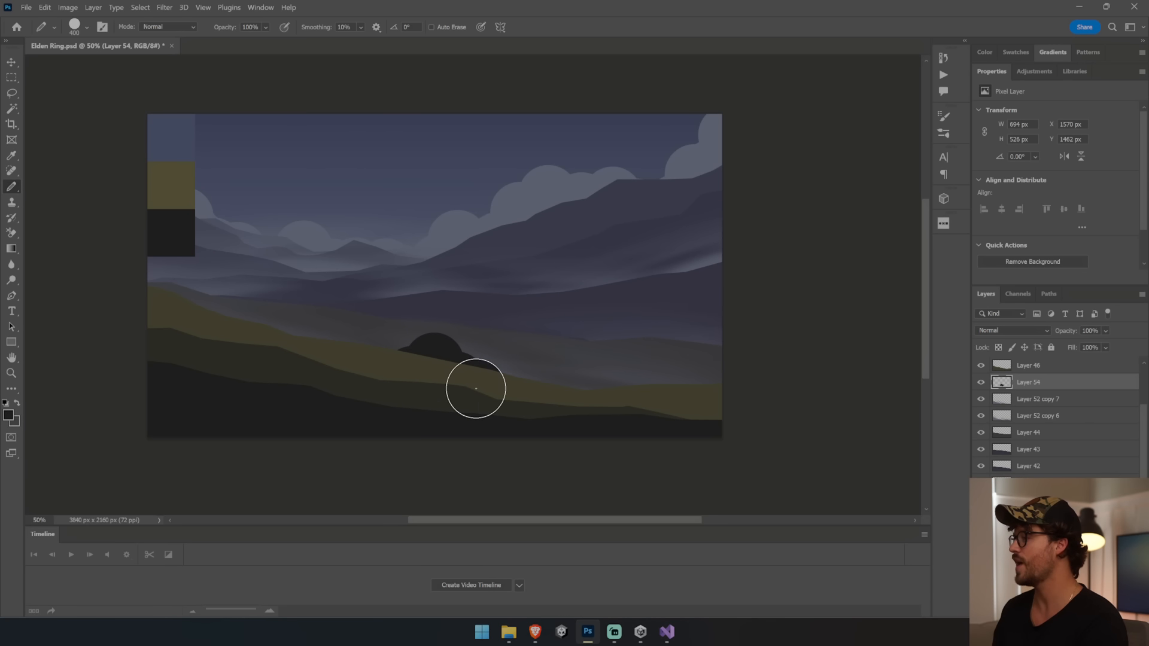
pyautogui.moveTo(566, 399); pyautogui.dragTo(643, 391)
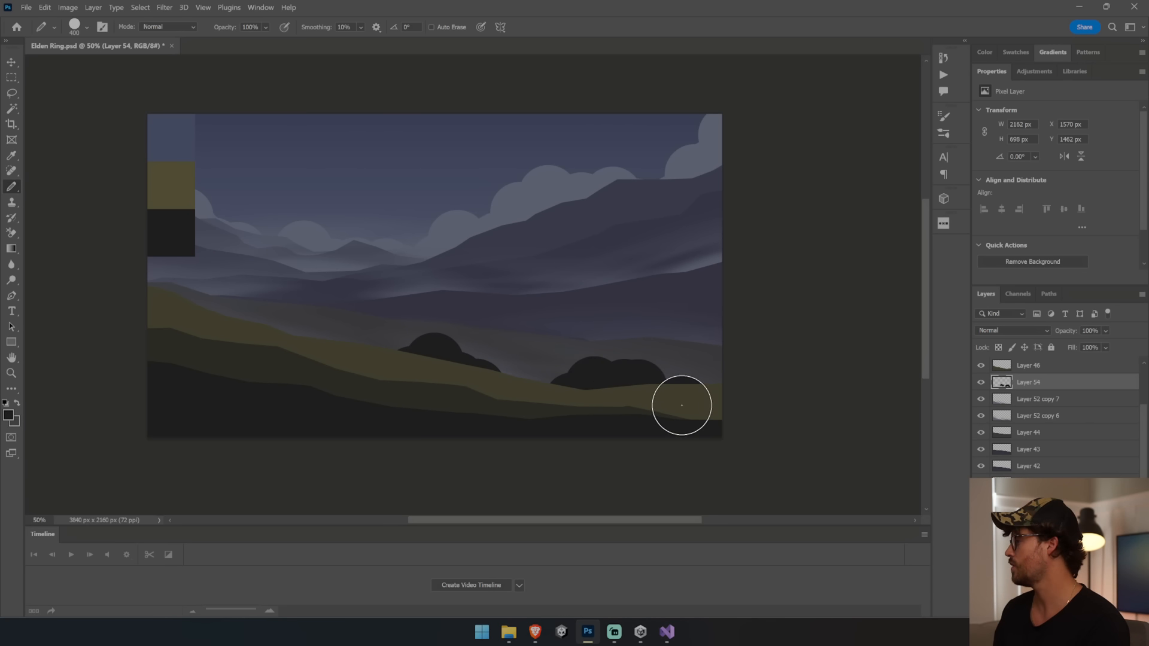
pyautogui.moveTo(204, 314)
pyautogui.mouseDown()
pyautogui.moveTo(234, 306)
pyautogui.moveTo(323, 366)
pyautogui.moveTo(291, 329)
pyautogui.moveTo(262, 339)
pyautogui.moveTo(248, 329)
pyautogui.moveTo(204, 358)
pyautogui.moveTo(173, 322)
pyautogui.moveTo(192, 317)
pyautogui.moveTo(169, 316)
pyautogui.moveTo(262, 297)
pyautogui.mouseUp()
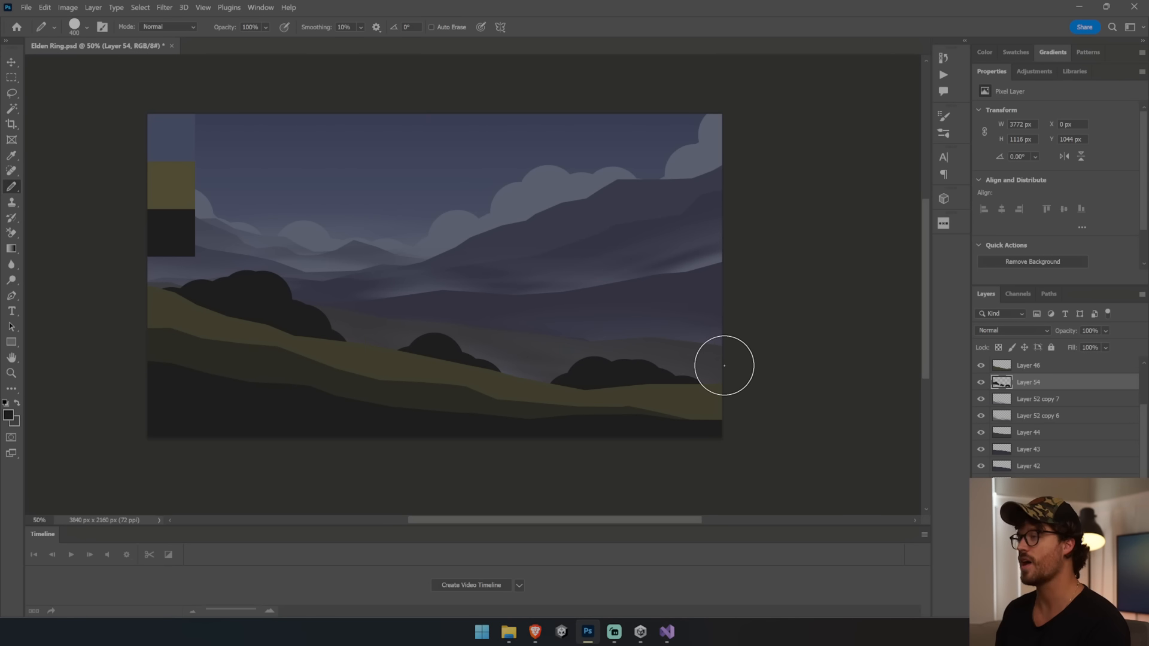
# Step: Apply a Color Overlay to the bushes layer in dark blue-grey 2a2935 at 61% opacity
pyautogui.press('v')
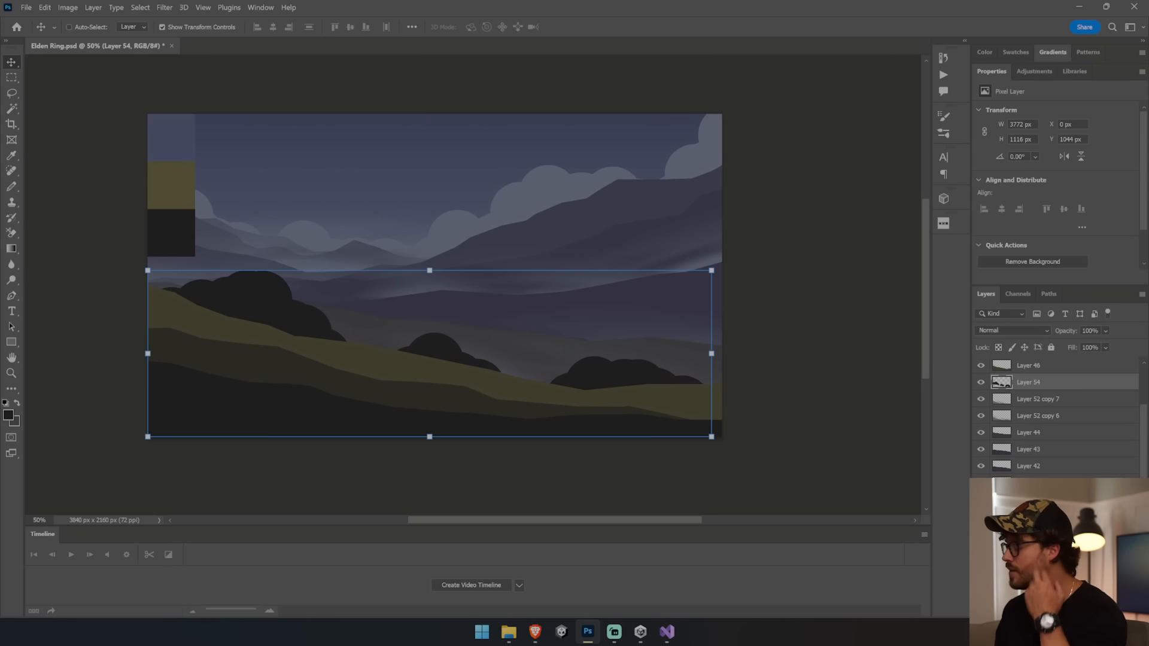
pyautogui.click(1025, 611)
pyautogui.click(1053, 574)
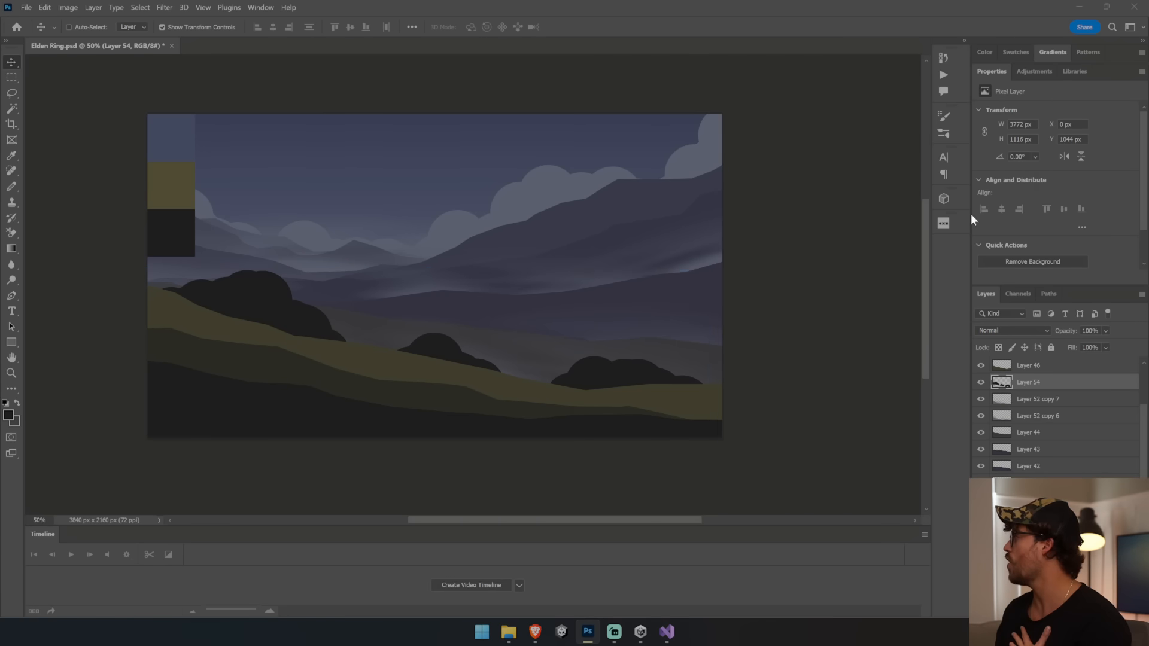
pyautogui.click(862, 178)
pyautogui.click(526, 251)
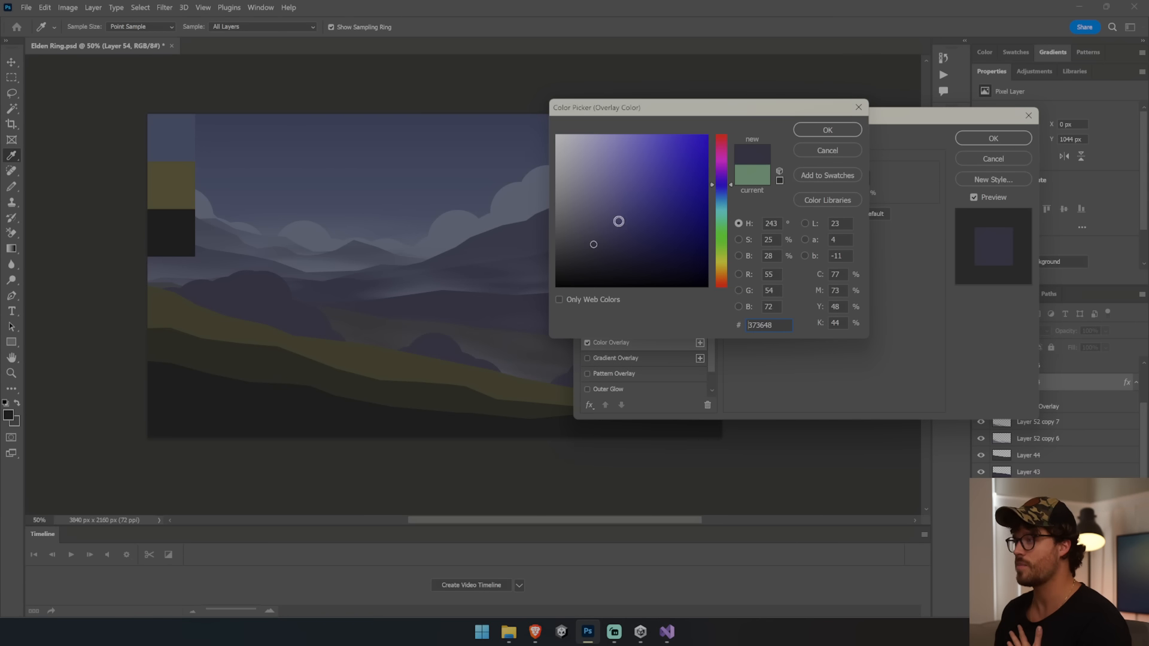
pyautogui.moveTo(582, 254); pyautogui.dragTo(590, 255)
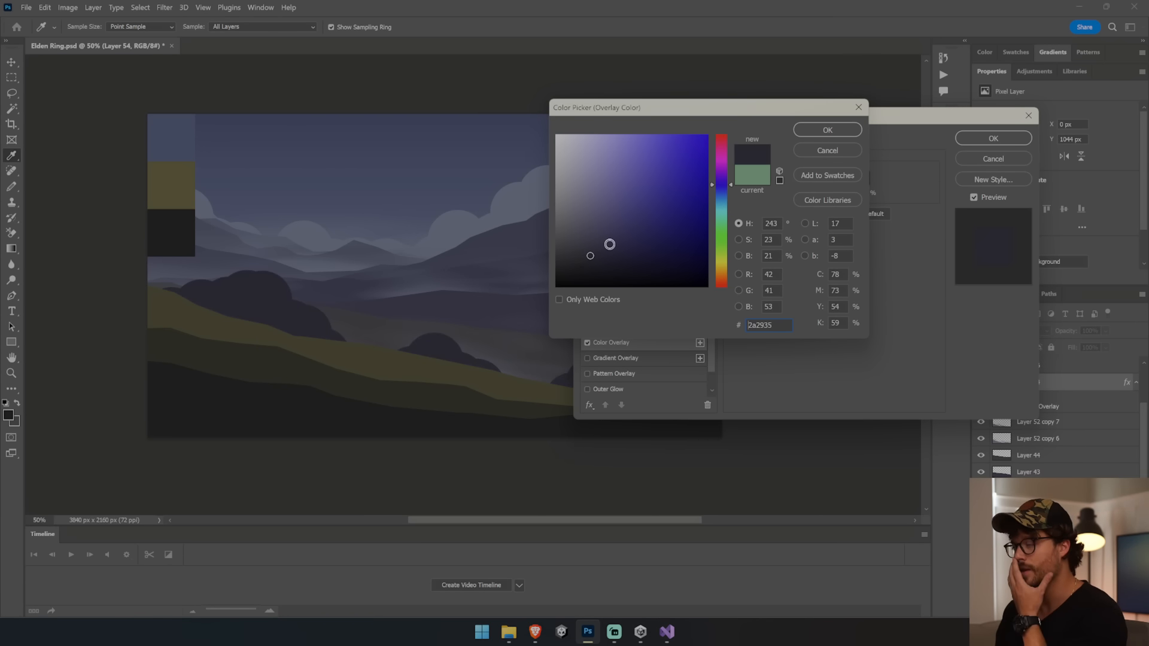
pyautogui.click(802, 131)
pyautogui.moveTo(812, 188); pyautogui.dragTo(815, 192)
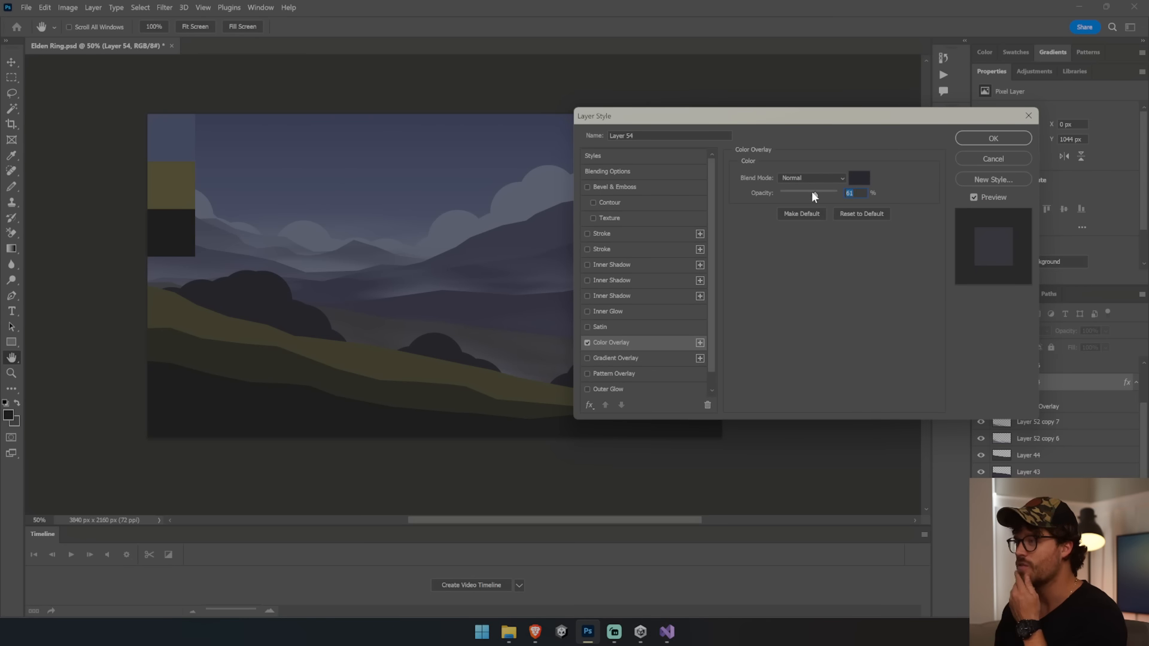
pyautogui.click(993, 137)
# Step: Rasterize the bushes' layer style, deselect, and hide the colour palette on Layer 34 copy 2
pyautogui.rightClick(1065, 380)
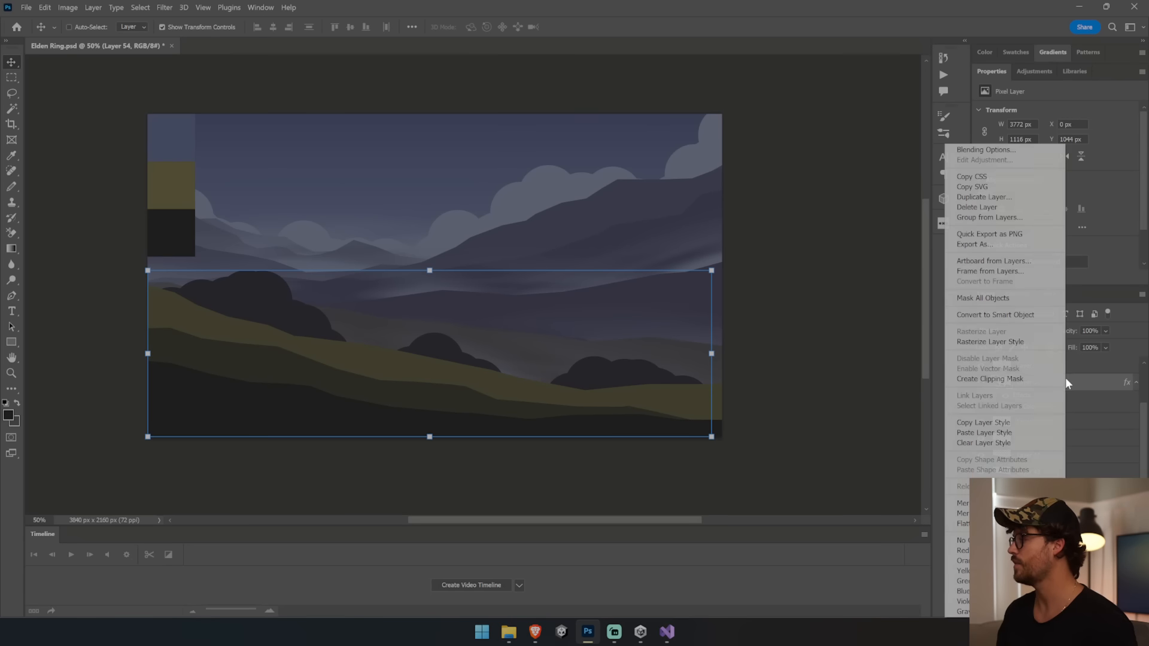
pyautogui.click(996, 342)
pyautogui.keyDown('ctrl'); pyautogui.click(879, 394); pyautogui.keyUp('ctrl')
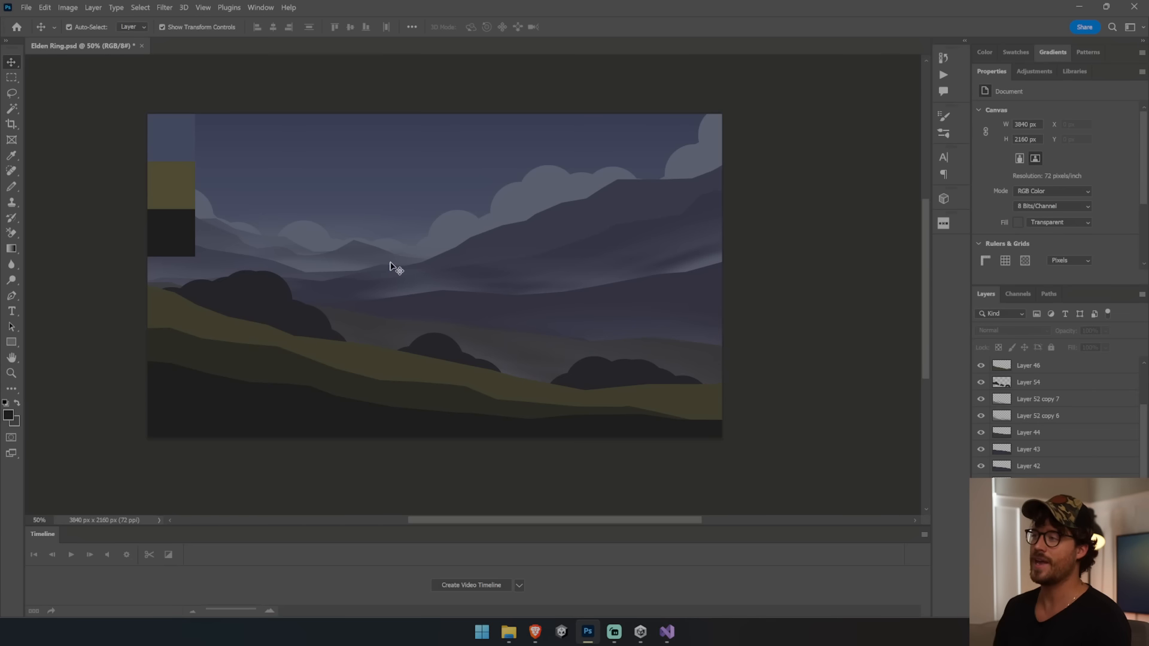
pyautogui.click(151, 205)
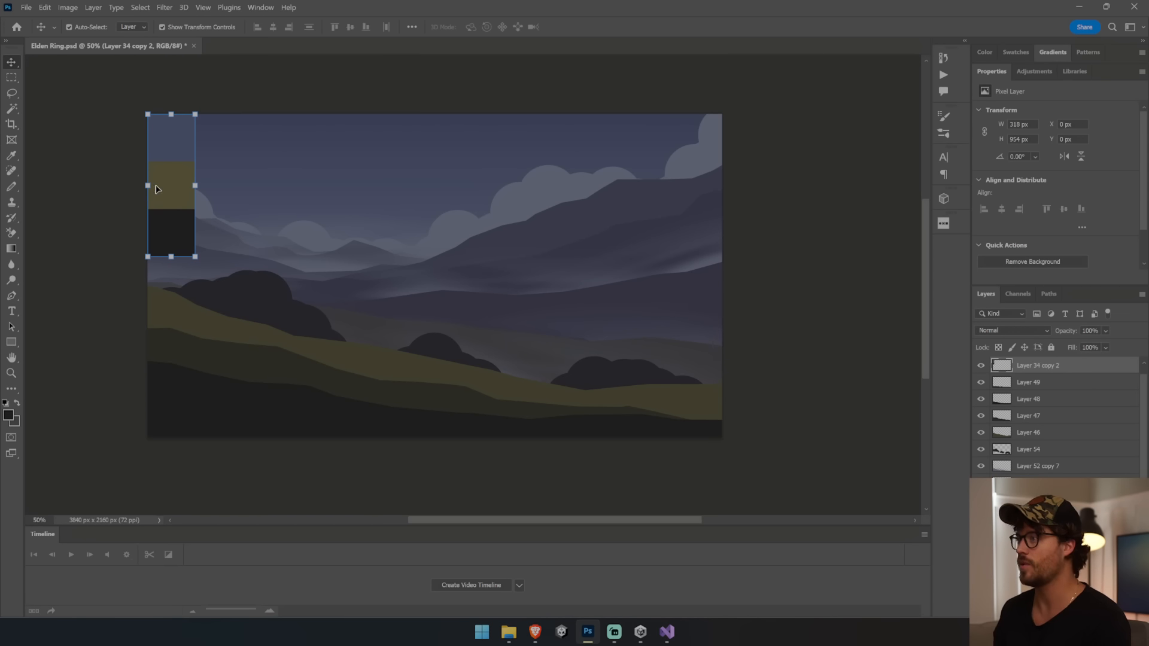
pyautogui.click(980, 366)
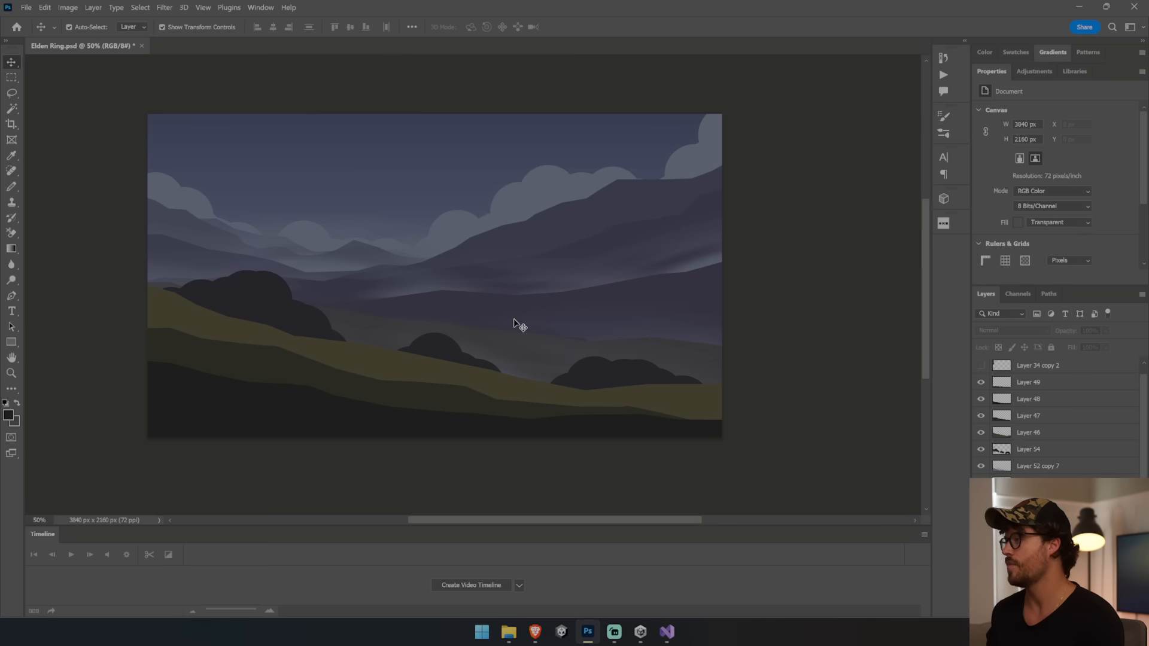
# Step: Select the purple ridge on Layer 41 and choose the Pine Trees brush from the 2D Art Pro Brushes set
pyautogui.keyDown('ctrl'); pyautogui.click(451, 304); pyautogui.keyUp('ctrl')
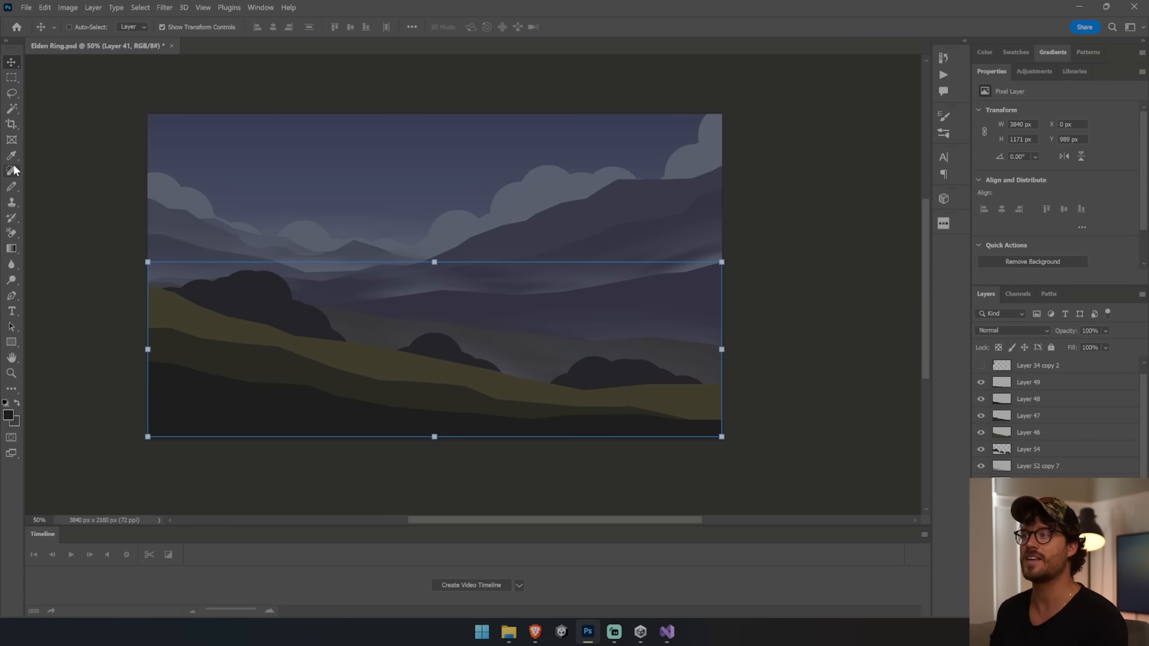
pyautogui.click(12, 187)
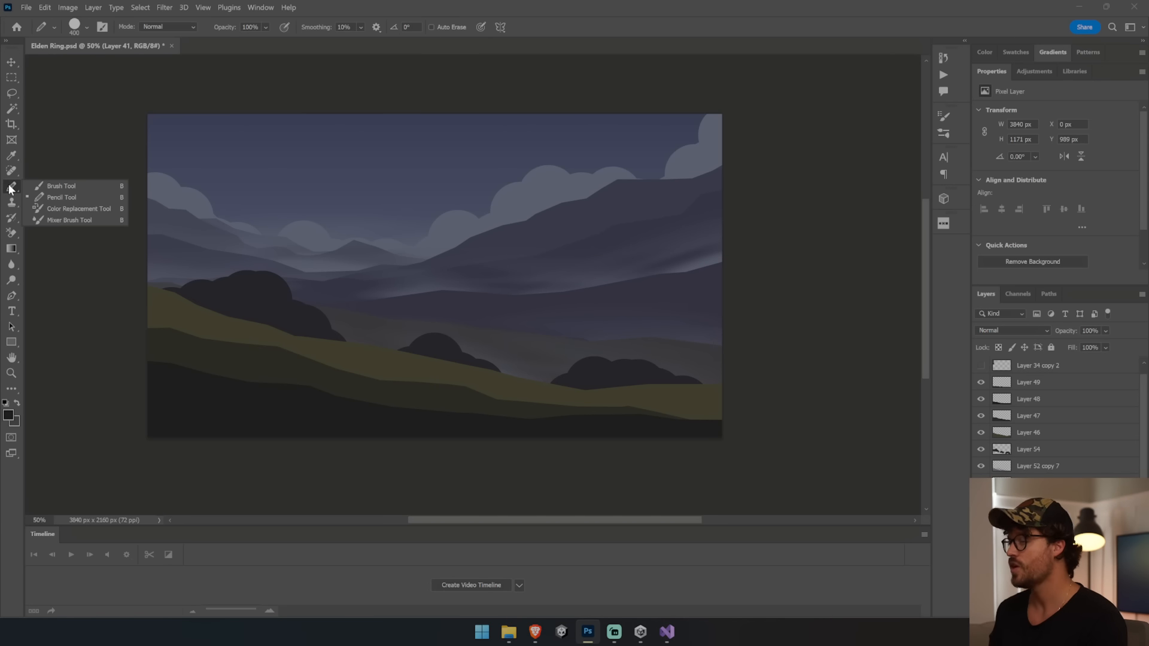
pyautogui.click(47, 186)
pyautogui.click(75, 27)
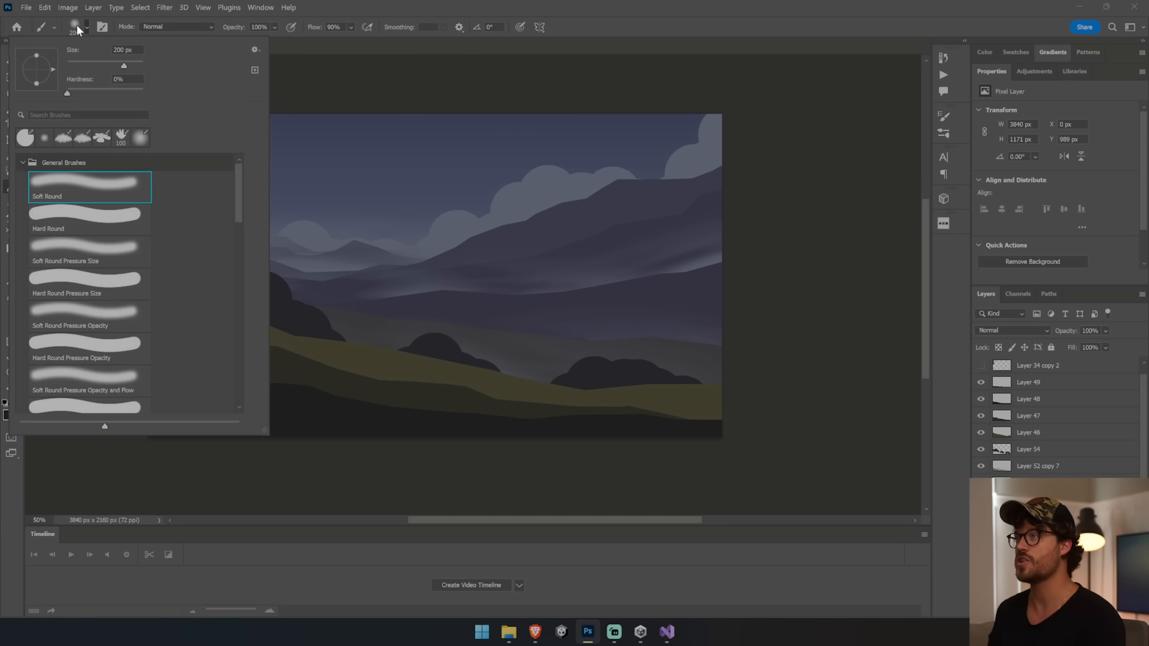
pyautogui.scroll(3, 125, 221)
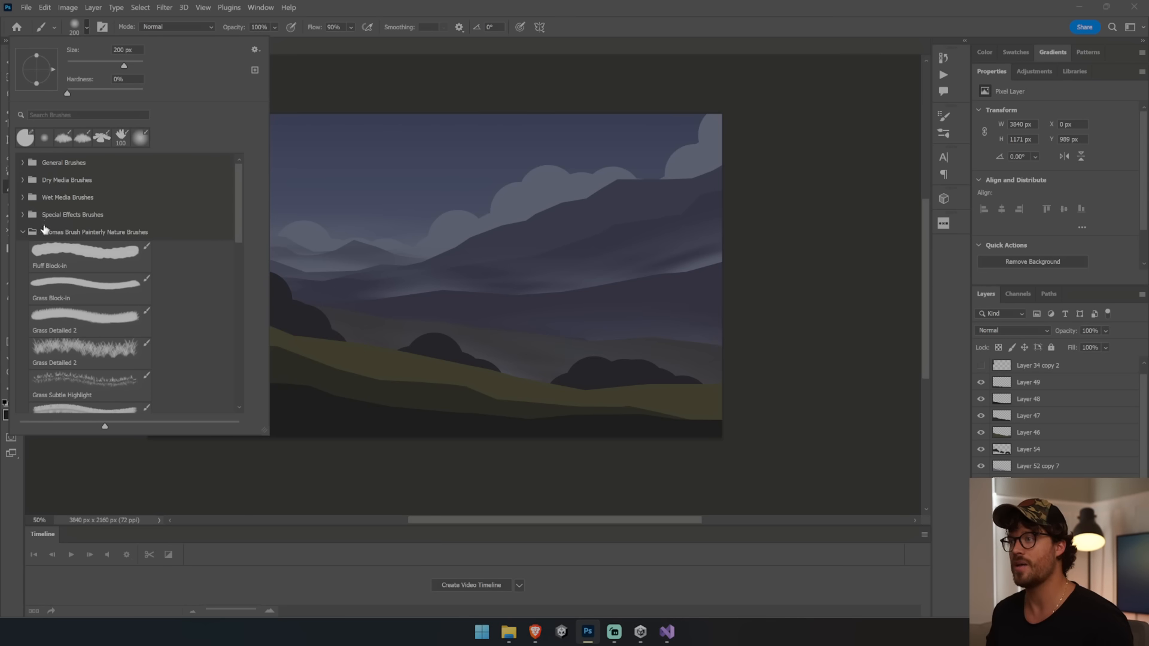
pyautogui.click(24, 232)
pyautogui.click(22, 250)
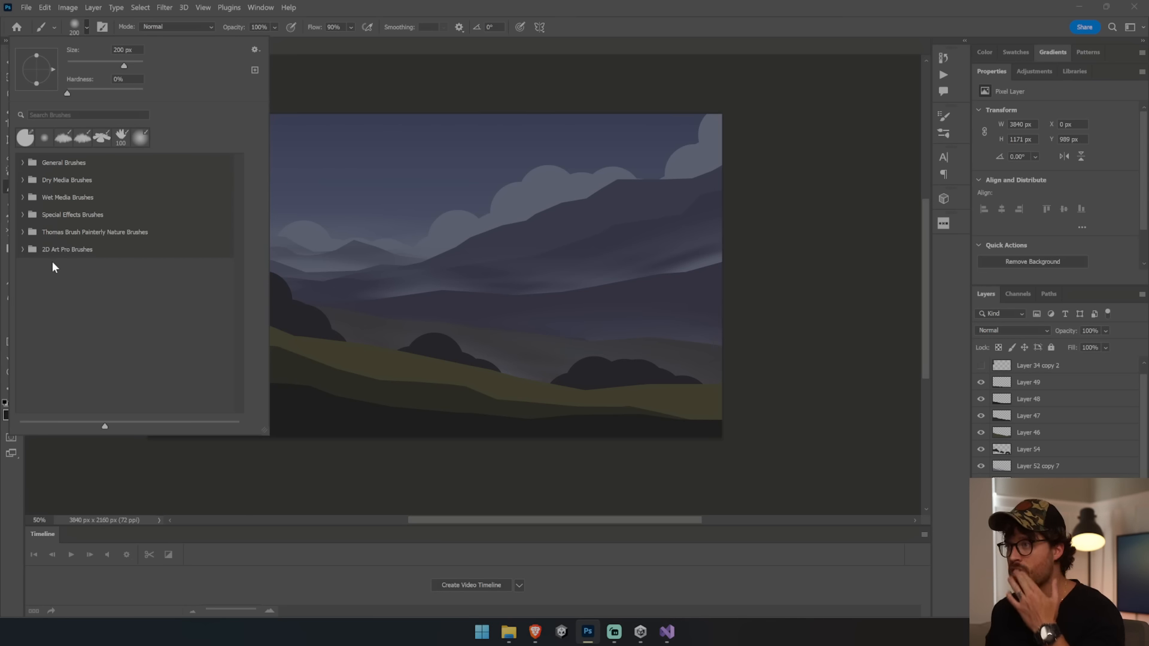
pyautogui.click(22, 249)
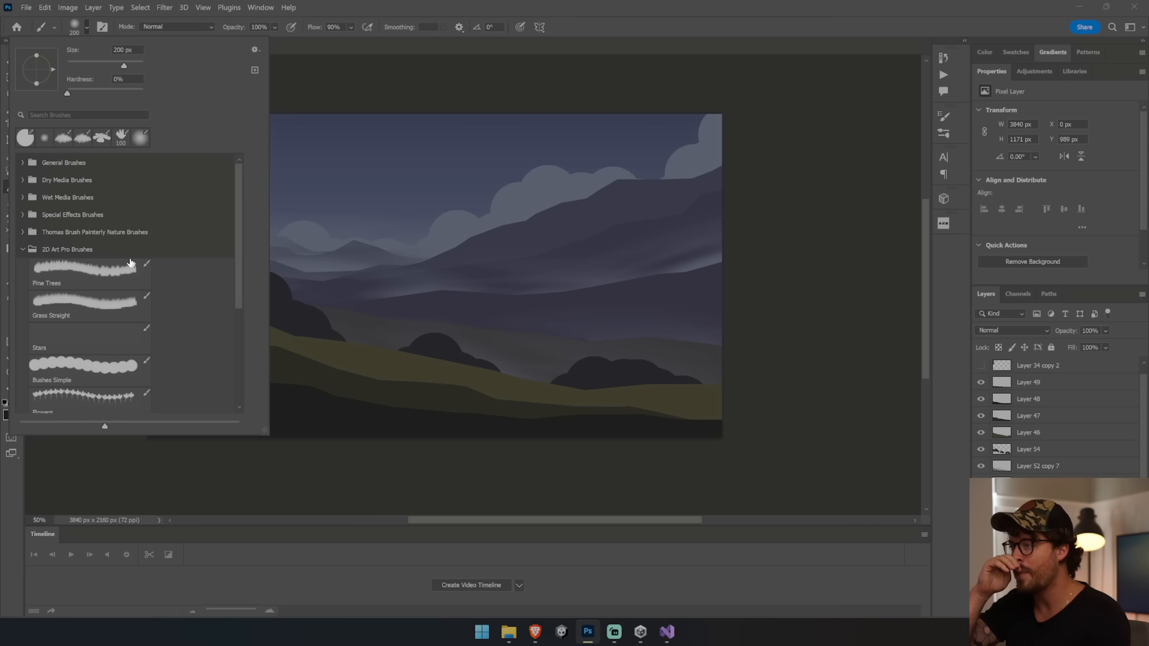
pyautogui.click(123, 286)
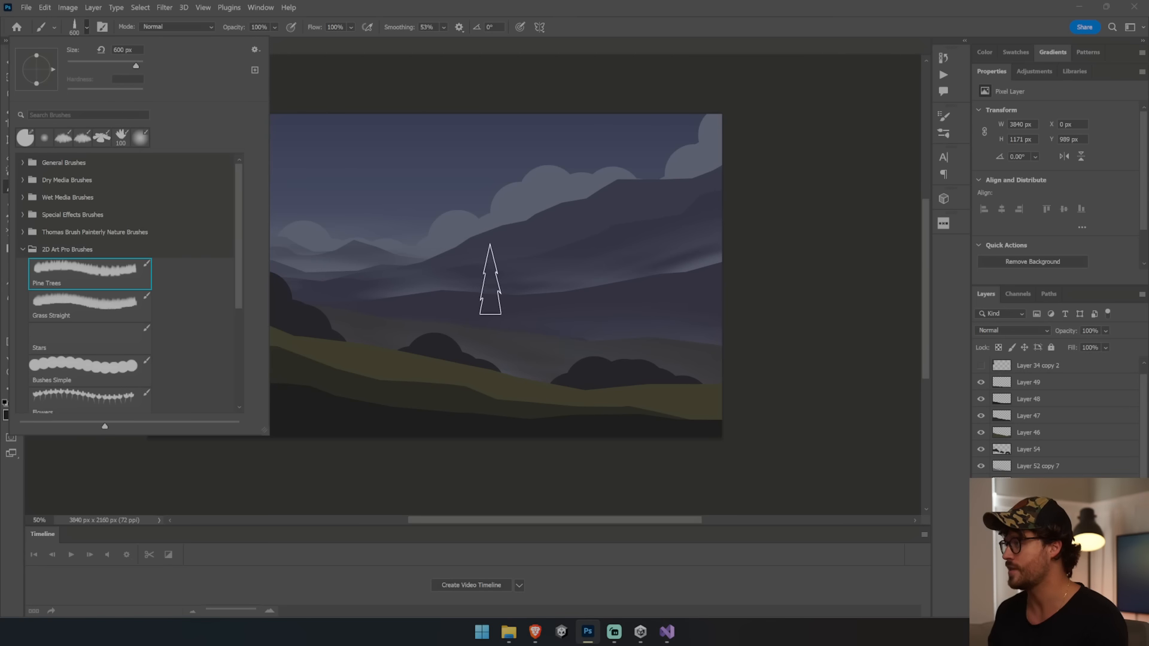
pyautogui.click(491, 279)
pyautogui.click(590, 295)
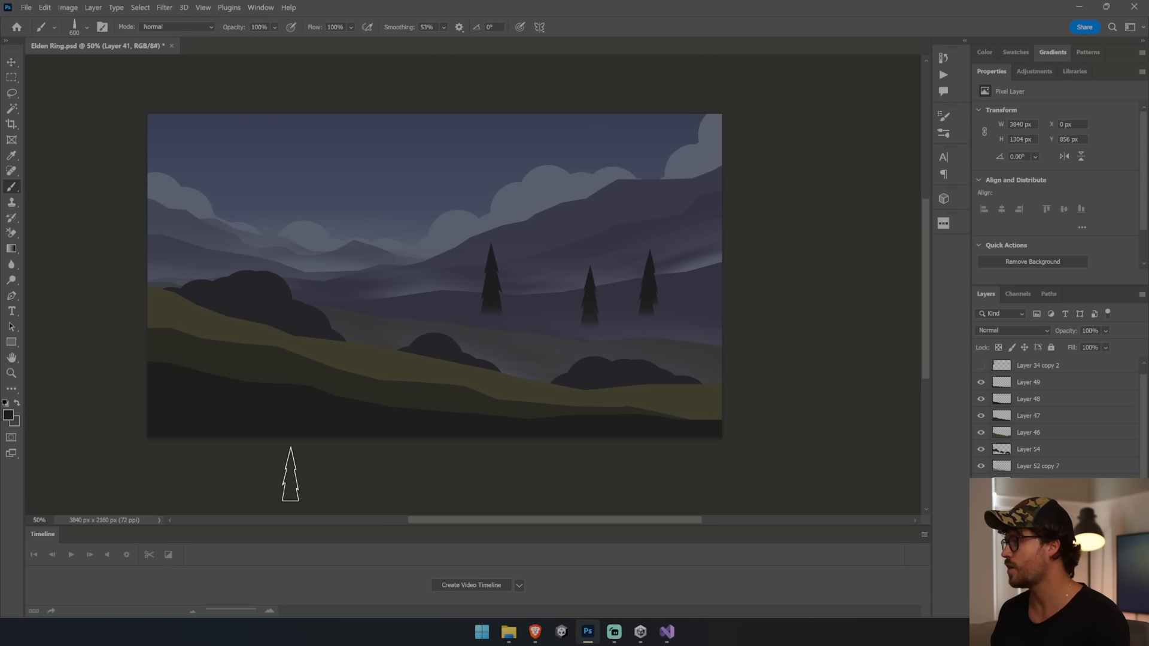
pyautogui.hotkey('ctrl', 'z')
pyautogui.hotkey('ctrl', 'z')
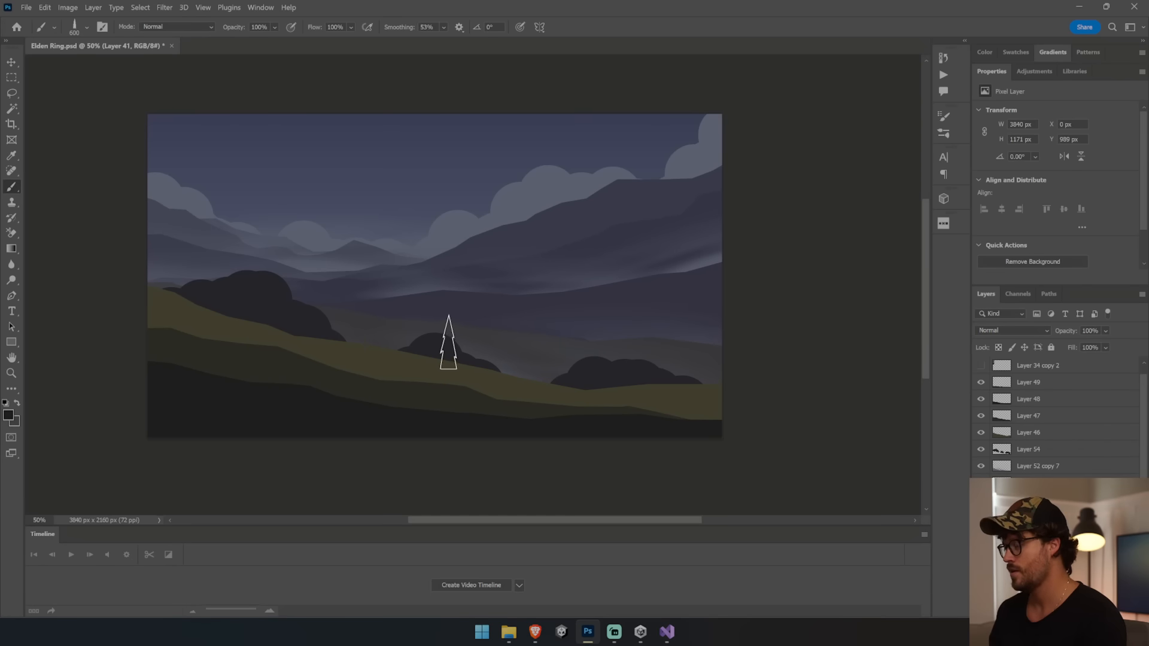
# Step: Sample the ridge's purple and stamp two small pines on the crest of Layer 41, right of the canvas centre
pyautogui.press('i')
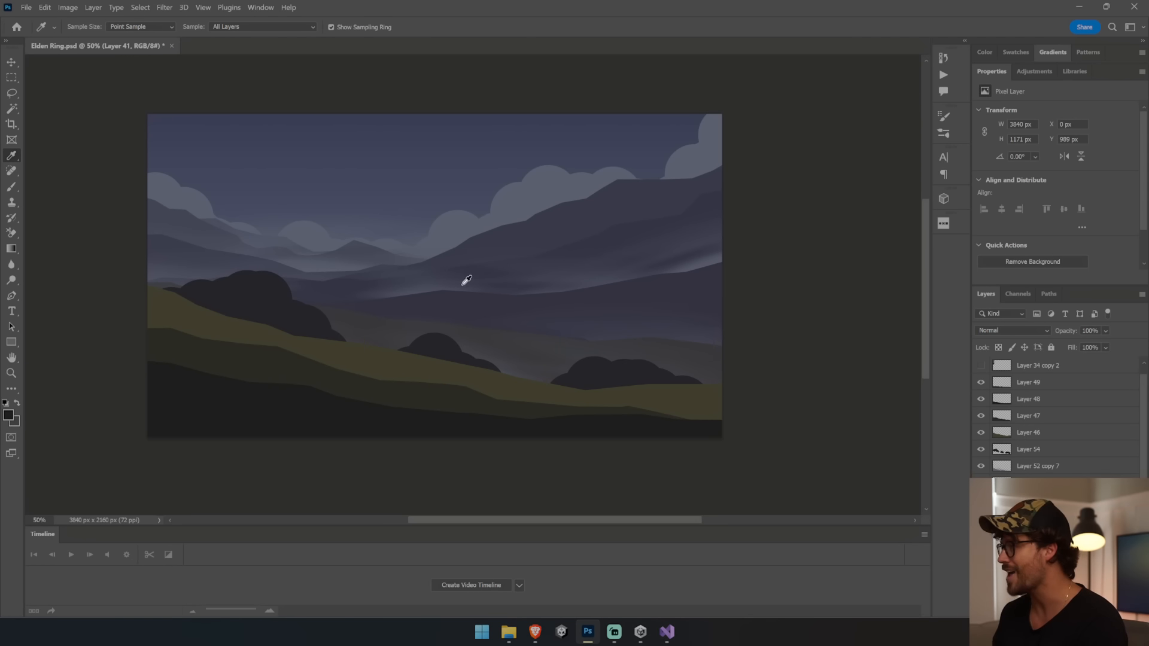
pyautogui.moveTo(581, 268); pyautogui.dragTo(620, 279)
pyautogui.press('b')
pyautogui.press('[')
pyautogui.press('[')
pyautogui.press('[')
pyautogui.click(610, 284)
pyautogui.press(']')
pyautogui.press(']')
pyautogui.click(615, 295)
pyautogui.press('[')
pyautogui.press('[')
pyautogui.click(668, 263)
pyautogui.click(677, 262)
pyautogui.click(687, 267)
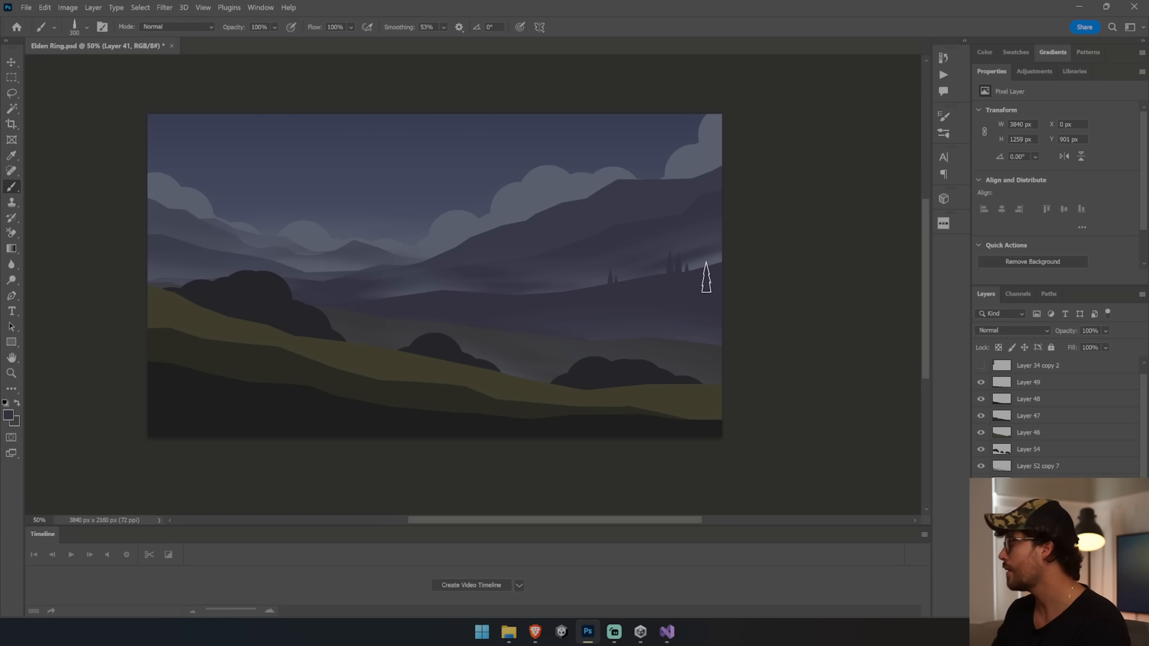
pyautogui.hotkey('ctrl', 'z')
pyautogui.hotkey('ctrl', 'z')
pyautogui.hotkey('ctrl', 'z')
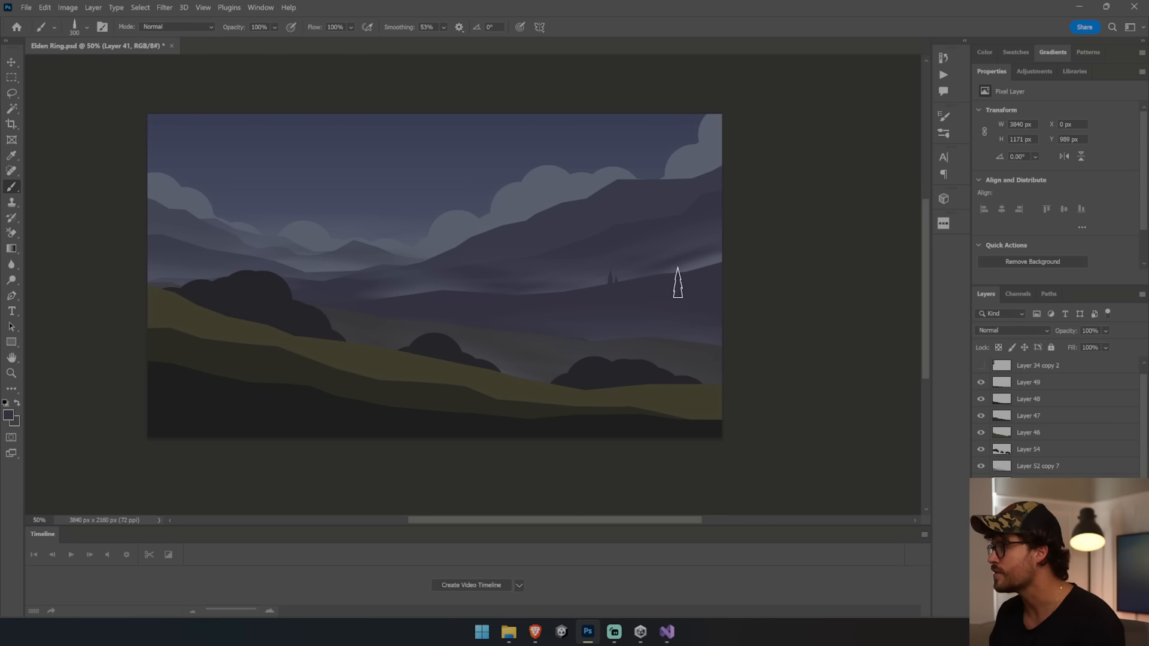
# Step: Stamp a row of small purple pines with the 300 px brush along the ridge crest up to the canvas's right edge
pyautogui.click(679, 282)
pyautogui.click(687, 283)
pyautogui.click(694, 278)
pyautogui.click(698, 274)
pyautogui.click(704, 282)
pyautogui.click(857, 327)
pyautogui.click(864, 312)
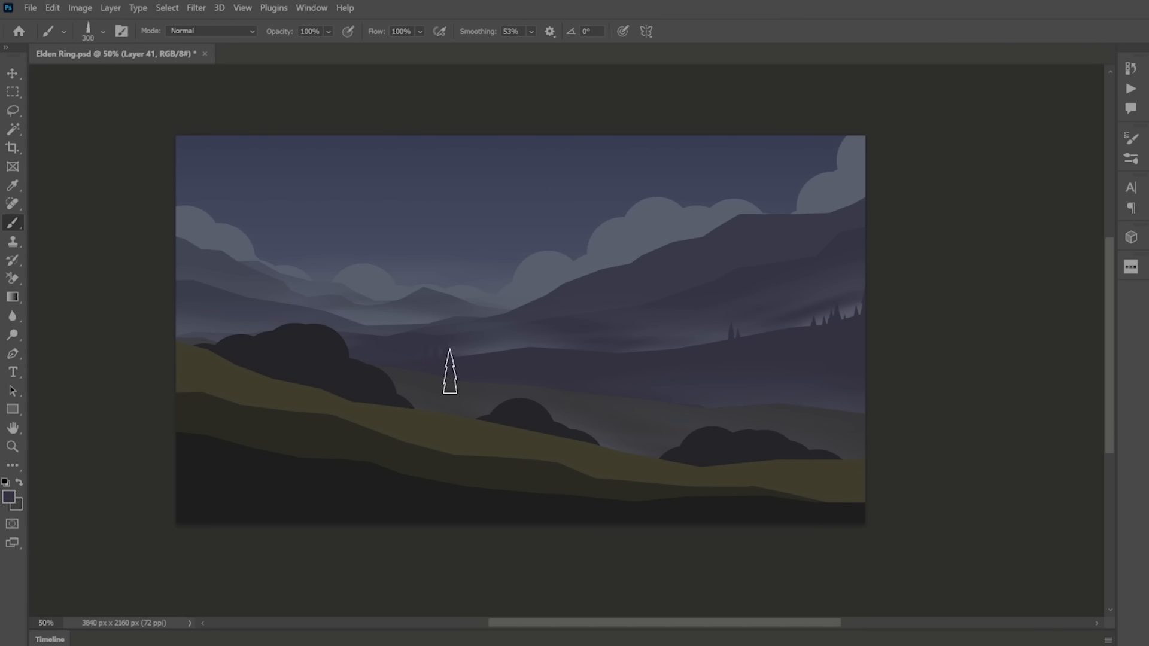
# Step: Stamp a cluster of small purple pines on the same ridge's crest, near the middle of the canvas
pyautogui.click(504, 364)
pyautogui.click(508, 361)
pyautogui.click(515, 356)
pyautogui.click(521, 362)
pyautogui.click(535, 365)
pyautogui.click(643, 367)
# Step: Sample the far mountain's colour and stamp tiny 125 px pines down its slope on the layer behind
pyautogui.hotkey('alt', '[')
pyautogui.keyDown('alt'); pyautogui.click(734, 263); pyautogui.keyUp('alt')
pyautogui.press('[')
pyautogui.press('[')
pyautogui.press('[')
pyautogui.press('[')
pyautogui.press('[')
pyautogui.click(736, 270)
pyautogui.click(681, 292)
pyautogui.click(638, 310)
# Step: Select the grey hill on Layer 44, sample its colour, and stamp larger pines on its crest left of the canvas centre
pyautogui.keyDown('ctrl'); pyautogui.click(258, 268); pyautogui.keyUp('ctrl')
pyautogui.press(']')
pyautogui.press(']')
pyautogui.press(']')
pyautogui.press(']')
pyautogui.press(']')
pyautogui.press(']')
pyautogui.press(']')
pyautogui.press(']')
pyautogui.keyDown('alt'); pyautogui.click(720, 403); pyautogui.keyUp('alt')
pyautogui.click(450, 351)
pyautogui.click(466, 381)
# Step: Stamp a tall and a shorter grey pine on the Layer 44 hill, right of the canvas centre
pyautogui.press(']')
pyautogui.press(']')
pyautogui.press(']')
pyautogui.click(650, 369)
pyautogui.click(629, 405)
pyautogui.press('[')
pyautogui.press('[')
pyautogui.press('[')
pyautogui.press('[')
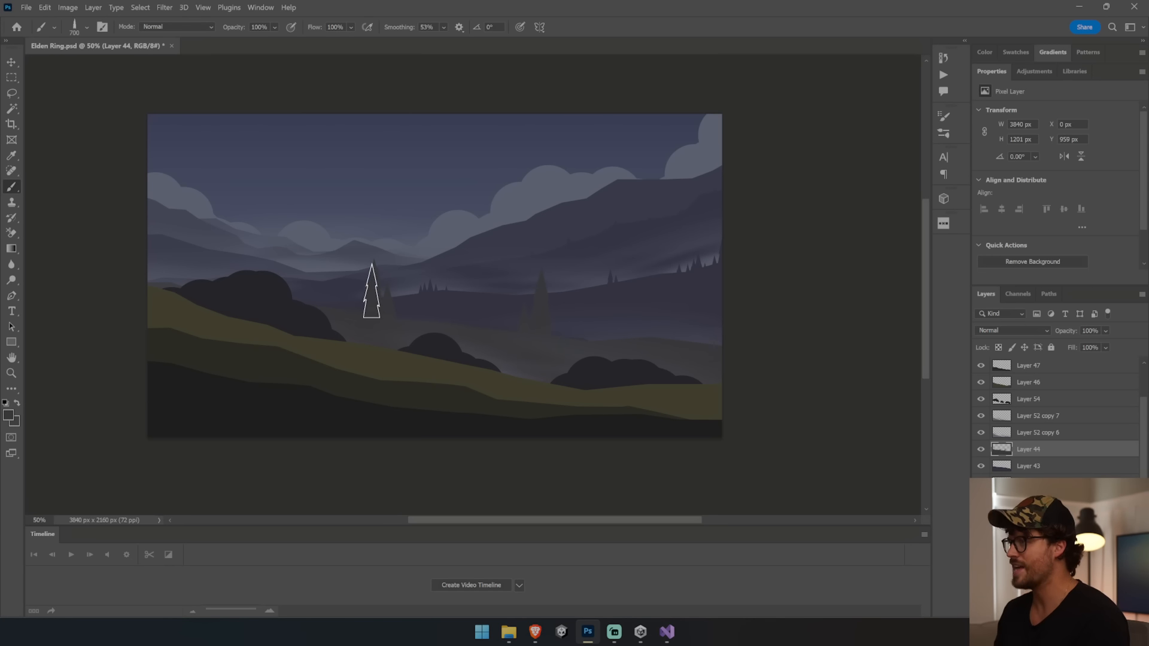
# Step: Stamp two tall grey pines behind the leftmost bushes, starting at 1100 px, and a group of pines at the canvas's right edge
pyautogui.press(']')
pyautogui.press(']')
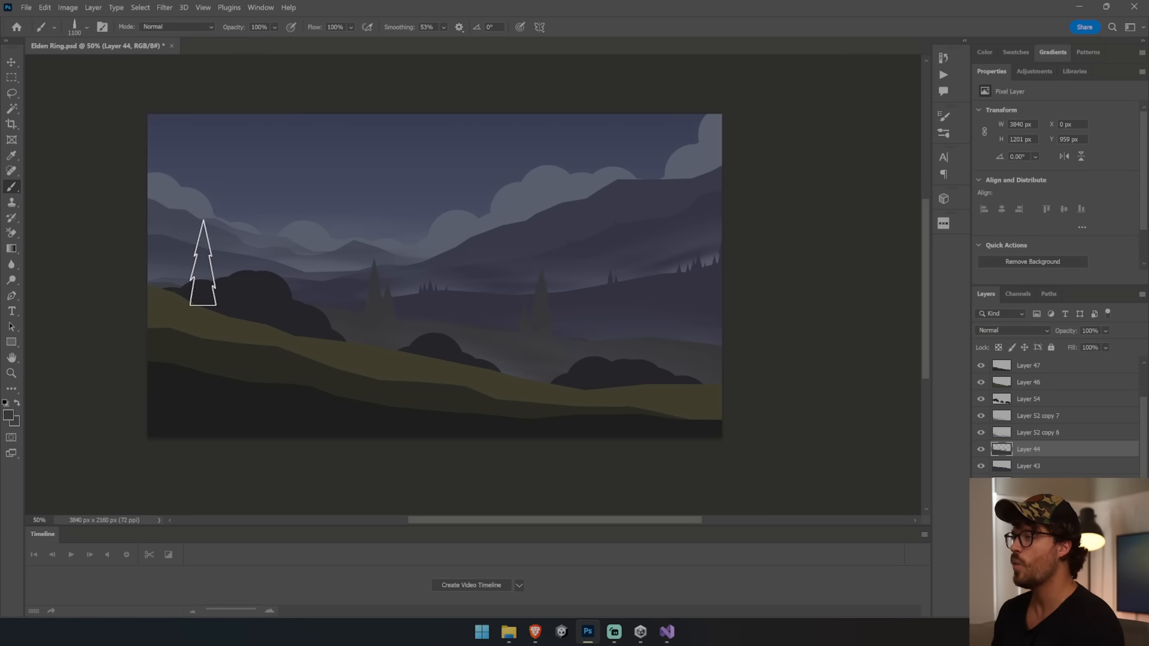
pyautogui.click(202, 263)
pyautogui.press(']')
pyautogui.press(']')
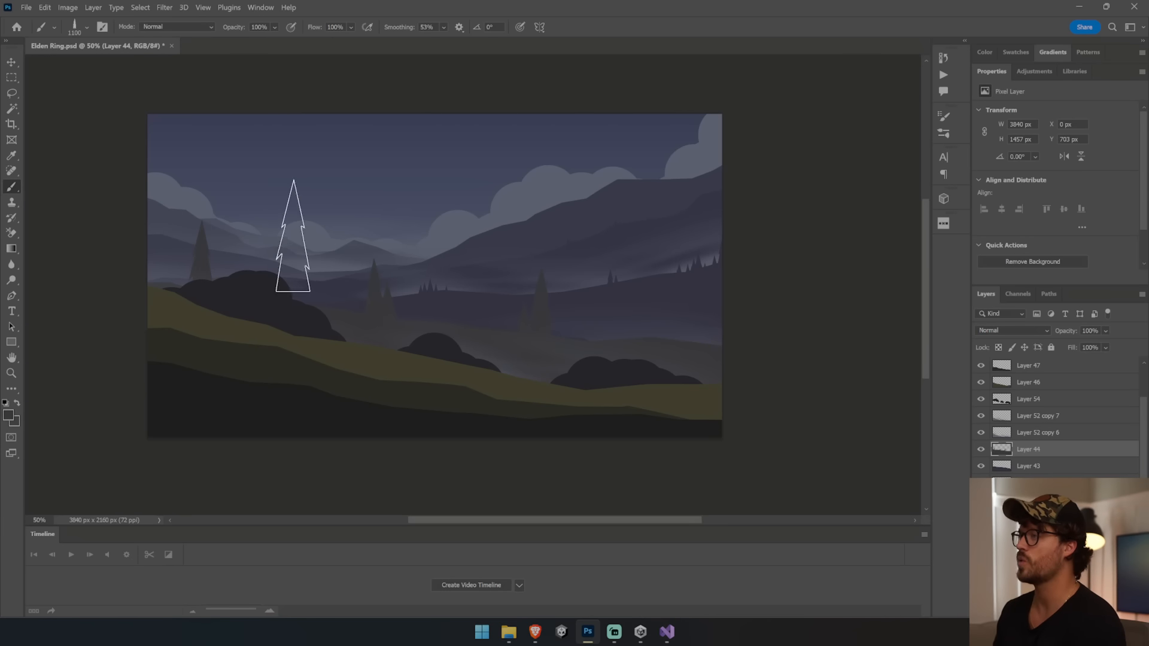
pyautogui.press(']')
pyautogui.click(180, 254)
pyautogui.press('[')
pyautogui.press('[')
pyautogui.press('[')
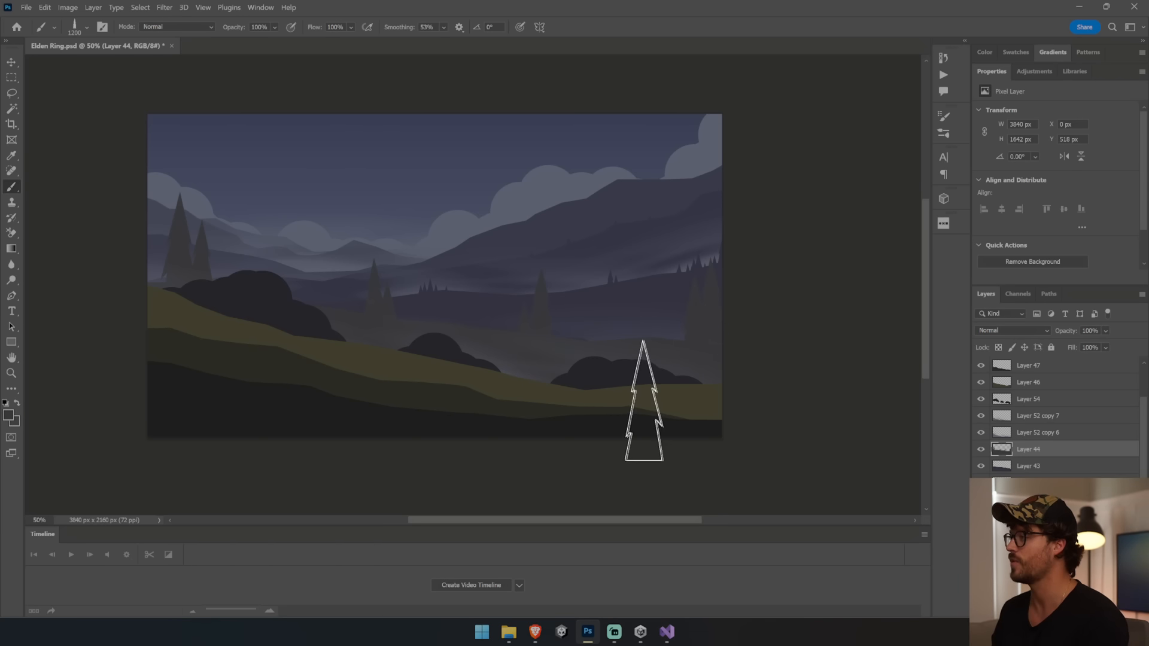
# Step: Add a new layer clipped to the Layer 44 hill and trees, and choose the Soft Round brush
pyautogui.hotkey('ctrl', 'shift', 'alt', 'n')
pyautogui.hotkey('ctrl', 'alt', 'g')
pyautogui.click(11, 249)
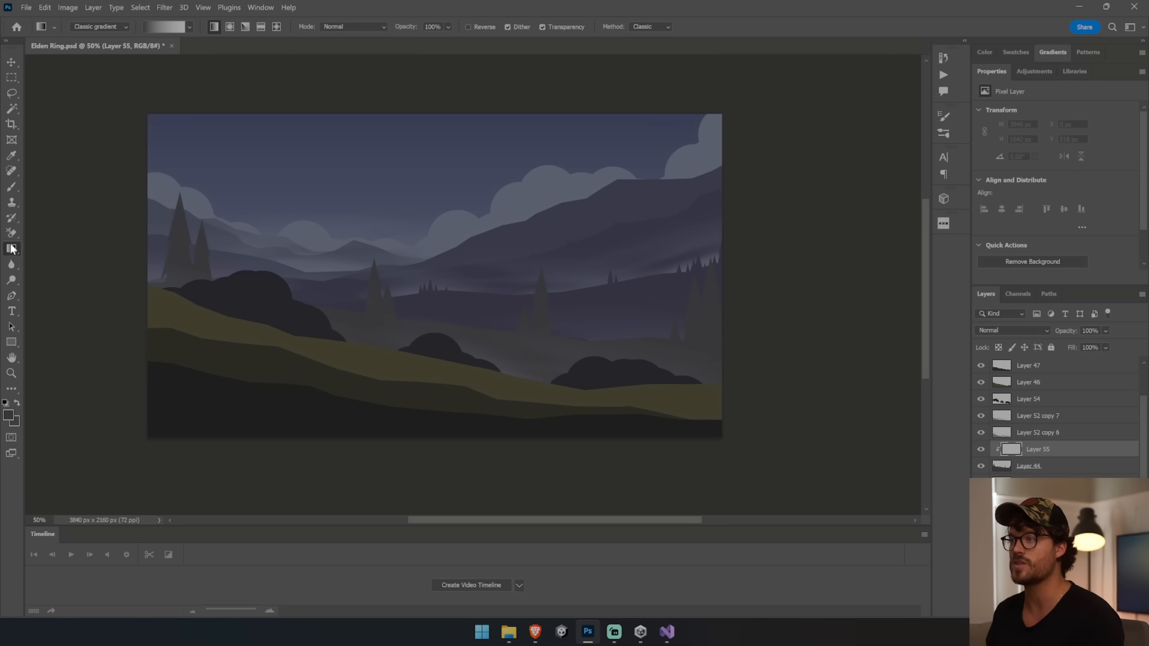
pyautogui.click(18, 185)
pyautogui.click(67, 185)
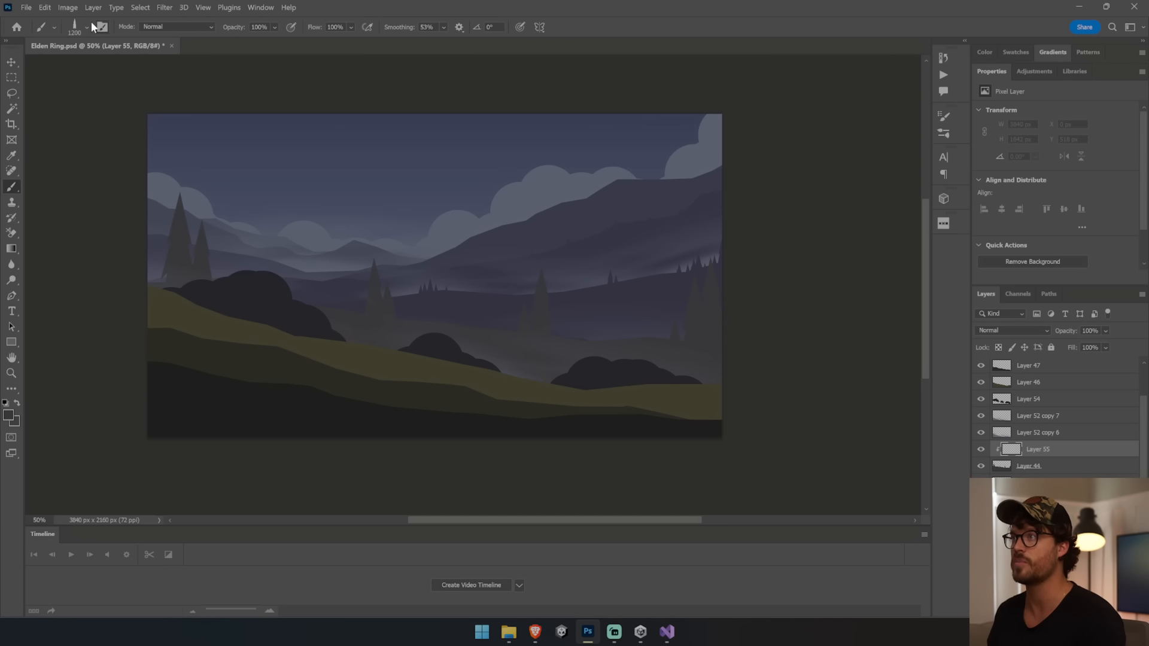
pyautogui.click(88, 27)
pyautogui.click(23, 163)
pyautogui.click(35, 176)
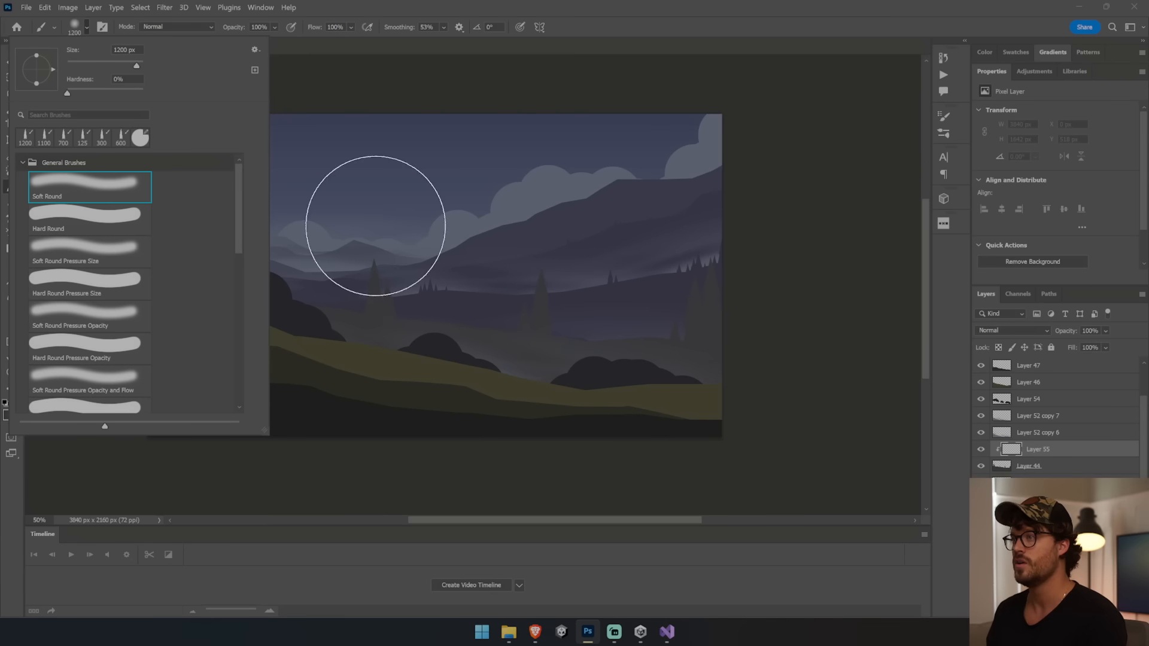
# Step: Darken the grey pines on the clipped Layer 55 with broad 1400 px soft strokes in a sampled dark colour
pyautogui.click(1032, 454)
pyautogui.press('i')
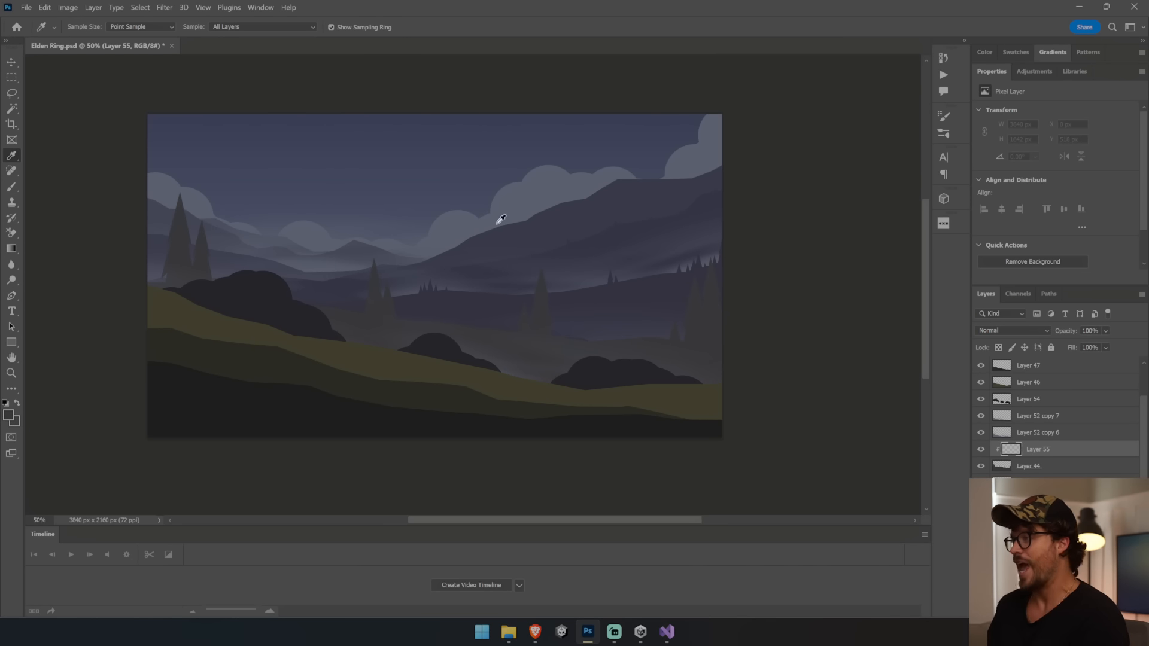
pyautogui.press('b')
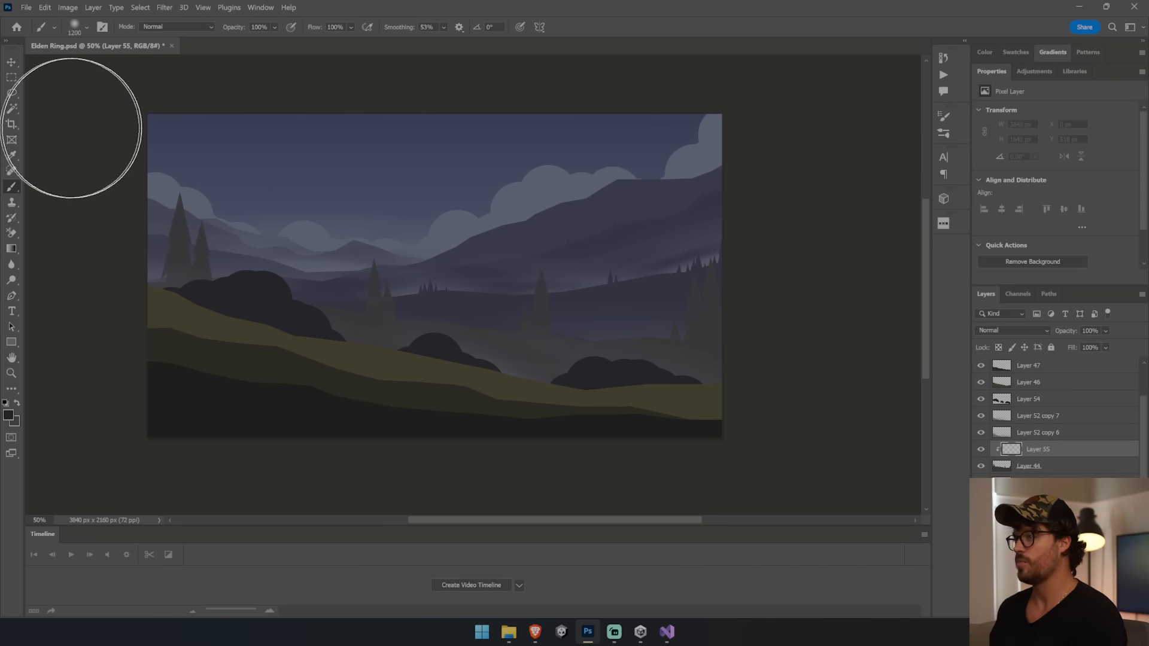
pyautogui.press(']')
pyautogui.moveTo(141, 146); pyautogui.dragTo(283, 164)
pyautogui.moveTo(334, 201); pyautogui.dragTo(461, 211)
pyautogui.moveTo(561, 210); pyautogui.dragTo(728, 216)
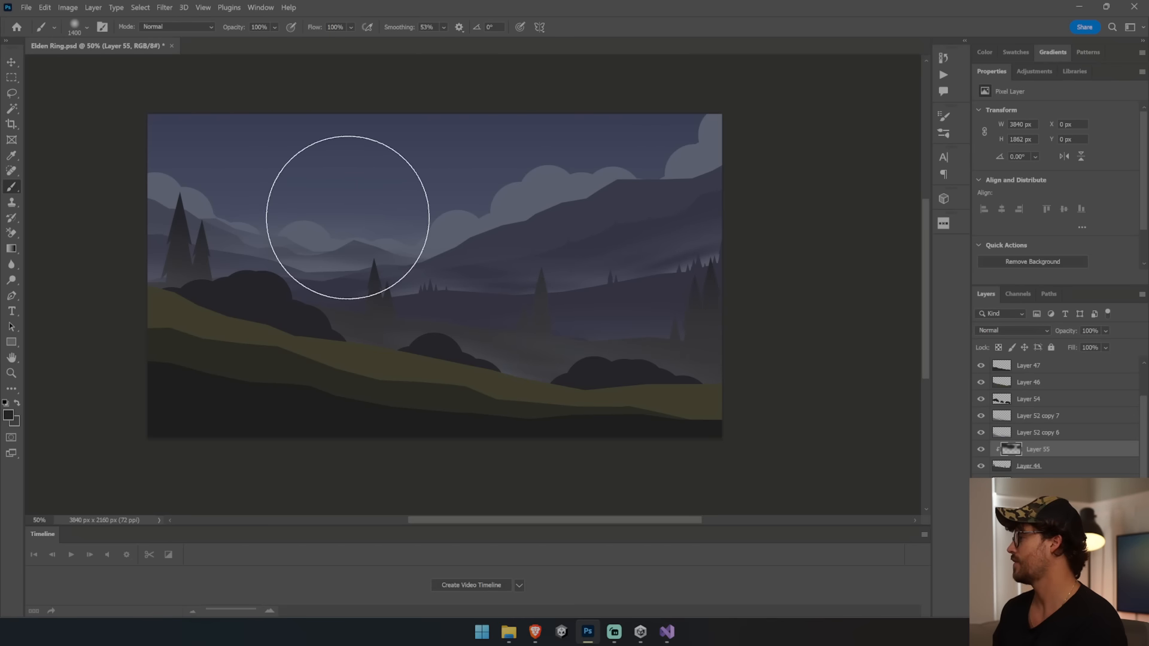
pyautogui.moveTo(742, 290); pyautogui.dragTo(562, 269)
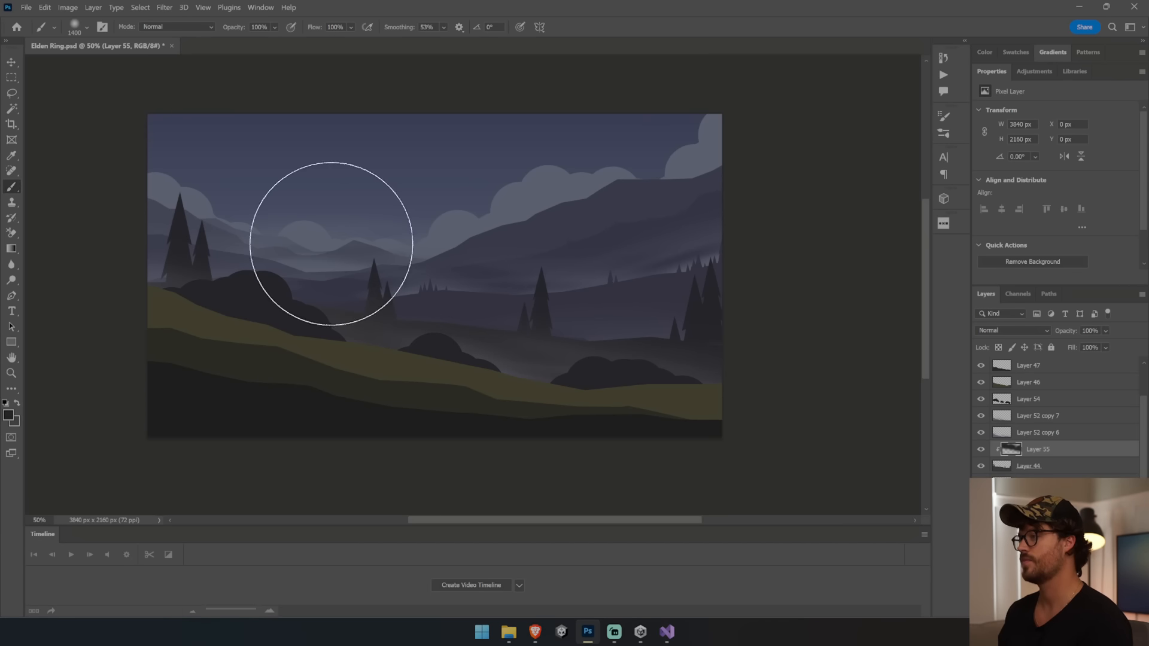
# Step: Select the olive foreground hill (Layer 46), pick a textured nature brush and sample the hill's olive colour
pyautogui.press('v')
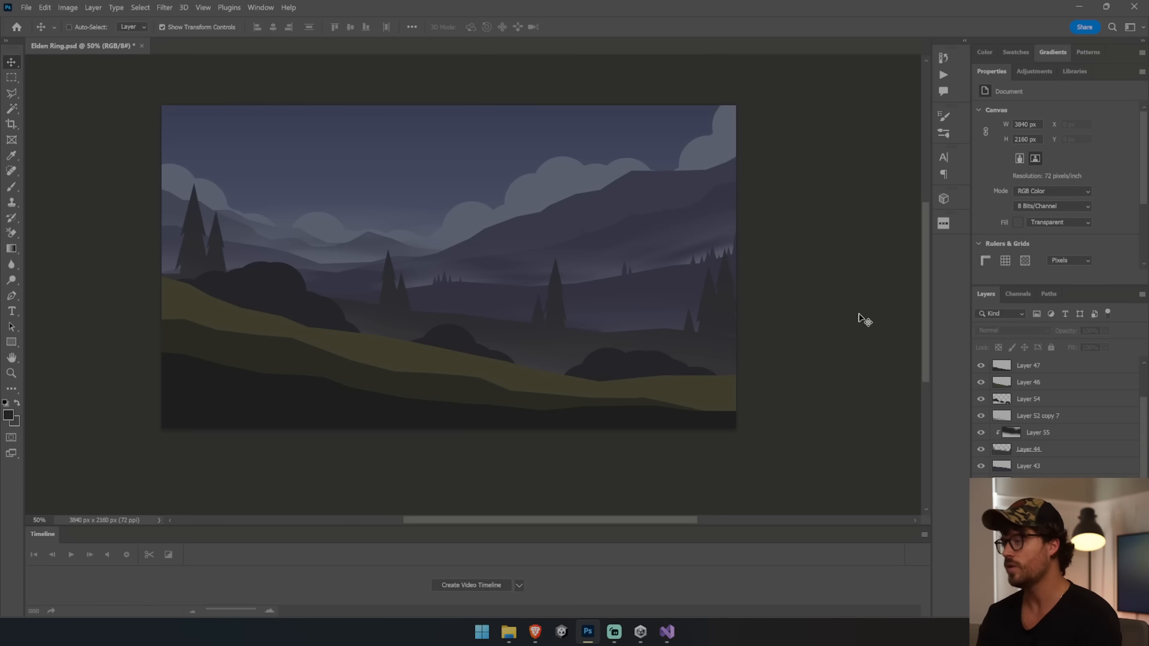
pyautogui.keyDown('ctrl'); pyautogui.click(443, 366); pyautogui.keyUp('ctrl')
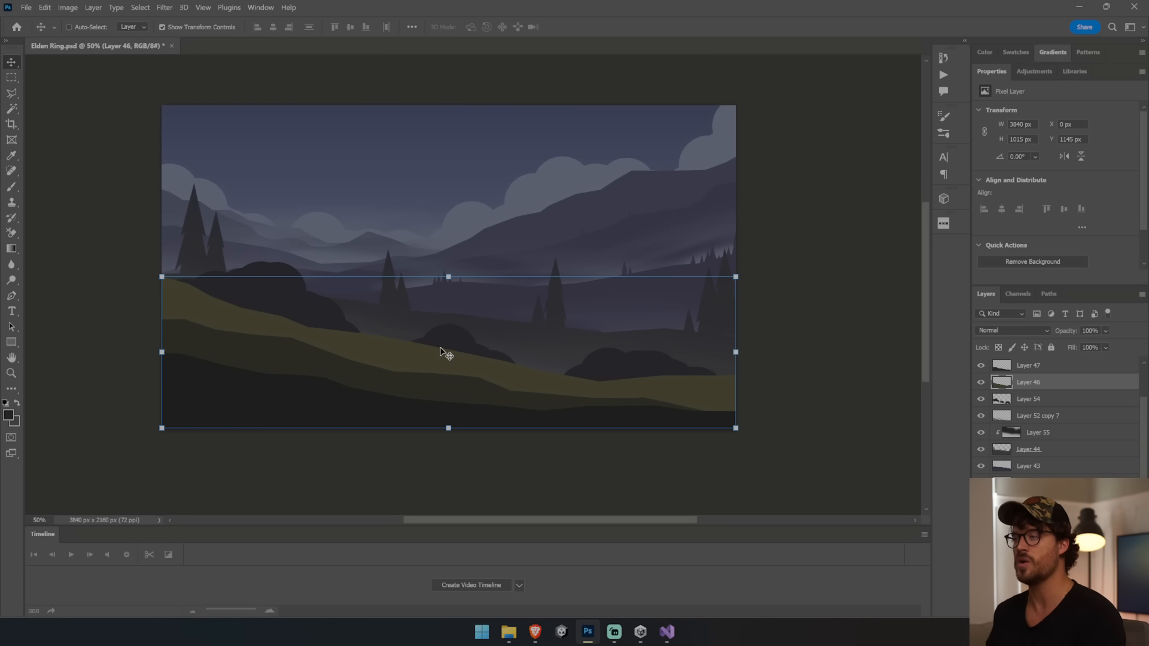
pyautogui.click(18, 184)
pyautogui.click(74, 27)
pyautogui.scroll(-10, 119, 299)
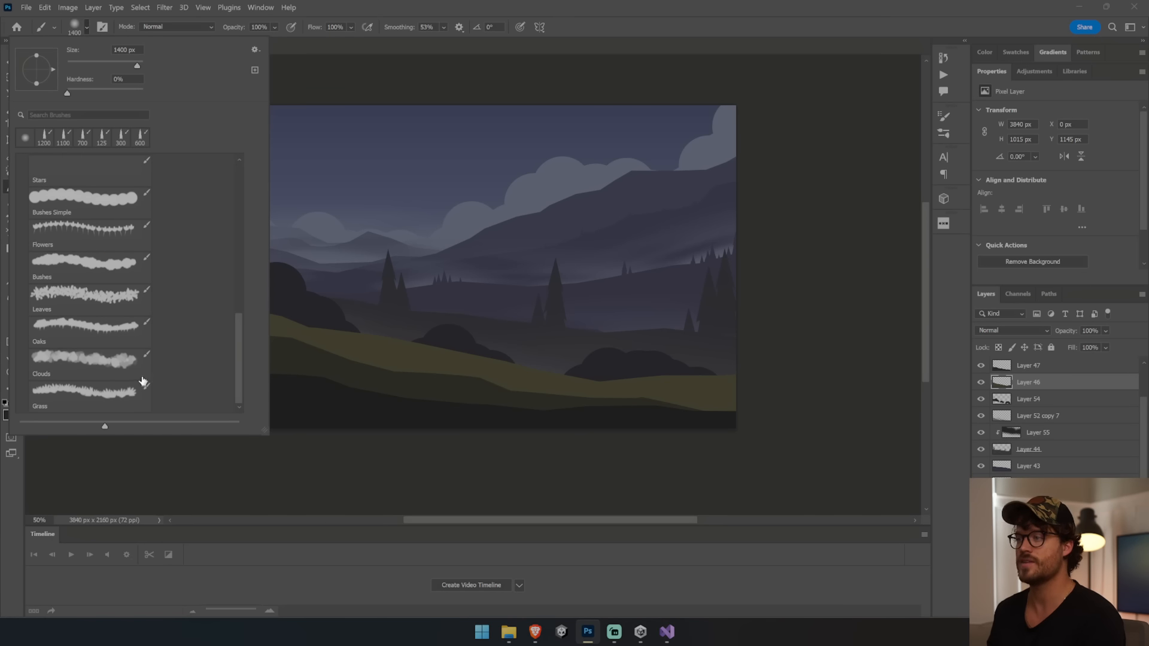
pyautogui.scroll(5, 118, 346)
pyautogui.click(22, 216)
pyautogui.doubleClick(79, 276)
pyautogui.keyDown('alt'); pyautogui.click(225, 314); pyautogui.keyUp('alt')
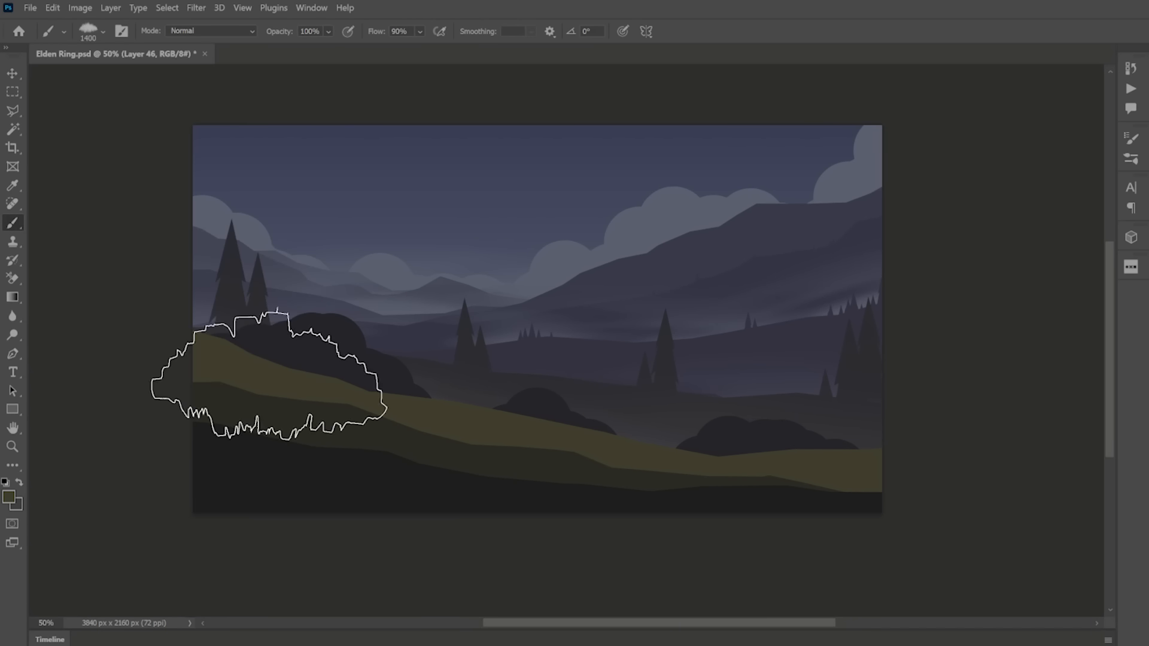
# Step: Try edging the olive hill with strokes of the shrunken nature brush, also with an altered brush setting, and undo the strokes
pyautogui.press('[')
pyautogui.press('[')
pyautogui.press('[')
pyautogui.press('[')
pyautogui.press('[')
pyautogui.press('[')
pyautogui.press('[')
pyautogui.press('[')
pyautogui.press('[')
pyautogui.press('[')
pyautogui.press('[')
pyautogui.press('[')
pyautogui.press('[')
pyautogui.press('[')
pyautogui.press('[')
pyautogui.press('[')
pyautogui.moveTo(162, 279); pyautogui.dragTo(201, 293)
pyautogui.hotkey('ctrl', 'z')
pyautogui.click(1131, 138)
pyautogui.click(874, 249)
pyautogui.click(1130, 138)
pyautogui.moveTo(207, 338); pyautogui.dragTo(345, 391)
pyautogui.hotkey('ctrl', 'z')
pyautogui.hotkey('ctrl', 'z')
pyautogui.press('z')
pyautogui.moveTo(234, 370); pyautogui.dragTo(431, 226)
pyautogui.hotkey('ctrl', 'z')
pyautogui.hotkey('ctrl', 'z')
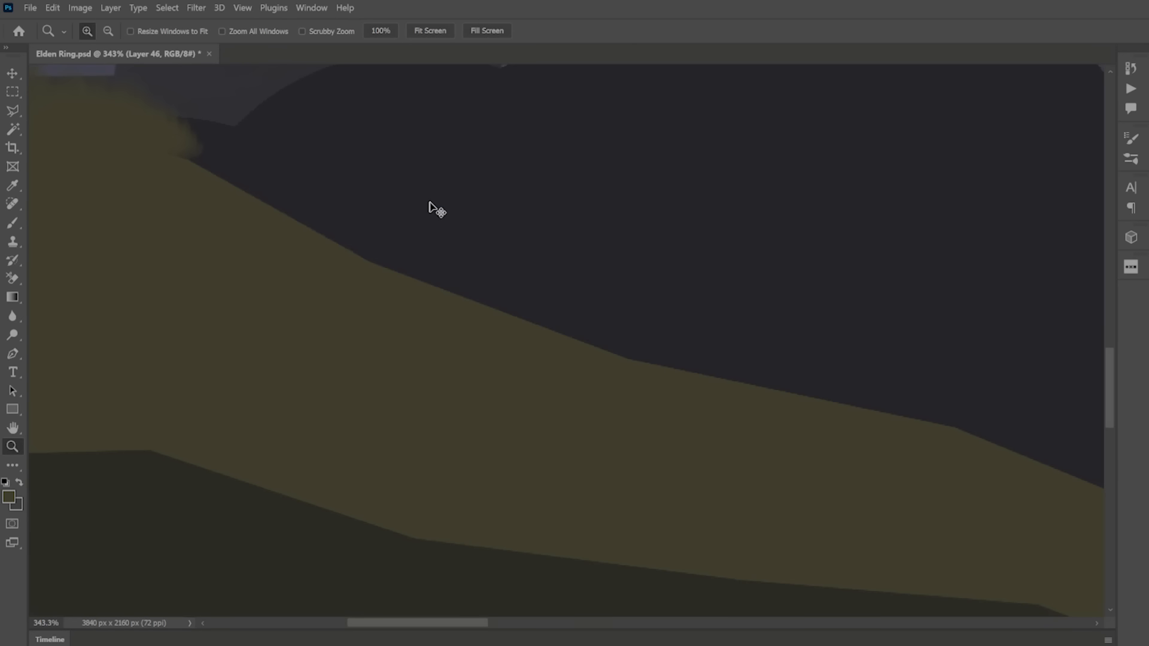
# Step: Paint olive grass tufts along the upper edge of the olive hill with the Grass brush
pyautogui.hotkey('ctrl', '0')
pyautogui.press('b')
pyautogui.click(103, 31)
pyautogui.scroll(-10, 150, 335)
pyautogui.doubleClick(157, 359)
pyautogui.moveTo(518, 472); pyautogui.dragTo(532, 476)
pyautogui.moveTo(207, 405); pyautogui.dragTo(224, 413)
pyautogui.moveTo(292, 427); pyautogui.dragTo(359, 446)
pyautogui.moveTo(92, 357); pyautogui.dragTo(129, 369)
pyautogui.moveTo(694, 511); pyautogui.dragTo(598, 492)
pyautogui.moveTo(891, 525); pyautogui.dragTo(923, 526)
pyautogui.moveTo(622, 491); pyautogui.dragTo(664, 502)
pyautogui.moveTo(755, 521); pyautogui.dragTo(782, 538)
# Step: Select the dark green hill (Layer 47), sample its colour and paint grass tufts along its upper edge
pyautogui.press('v')
pyautogui.keyDown('ctrl'); pyautogui.click(310, 483); pyautogui.keyUp('ctrl')
pyautogui.press('b')
pyautogui.keyDown('alt'); pyautogui.click(312, 484); pyautogui.keyUp('alt')
pyautogui.moveTo(248, 457); pyautogui.dragTo(282, 460)
pyautogui.moveTo(96, 419); pyautogui.dragTo(171, 447)
# Step: Select the near-black foreground hill (Layer 48) and paint grass along its upper edge, reducing the brush to 300 px for the smaller tufts
pyautogui.press('v')
pyautogui.keyDown('ctrl'); pyautogui.click(335, 553); pyautogui.keyUp('ctrl')
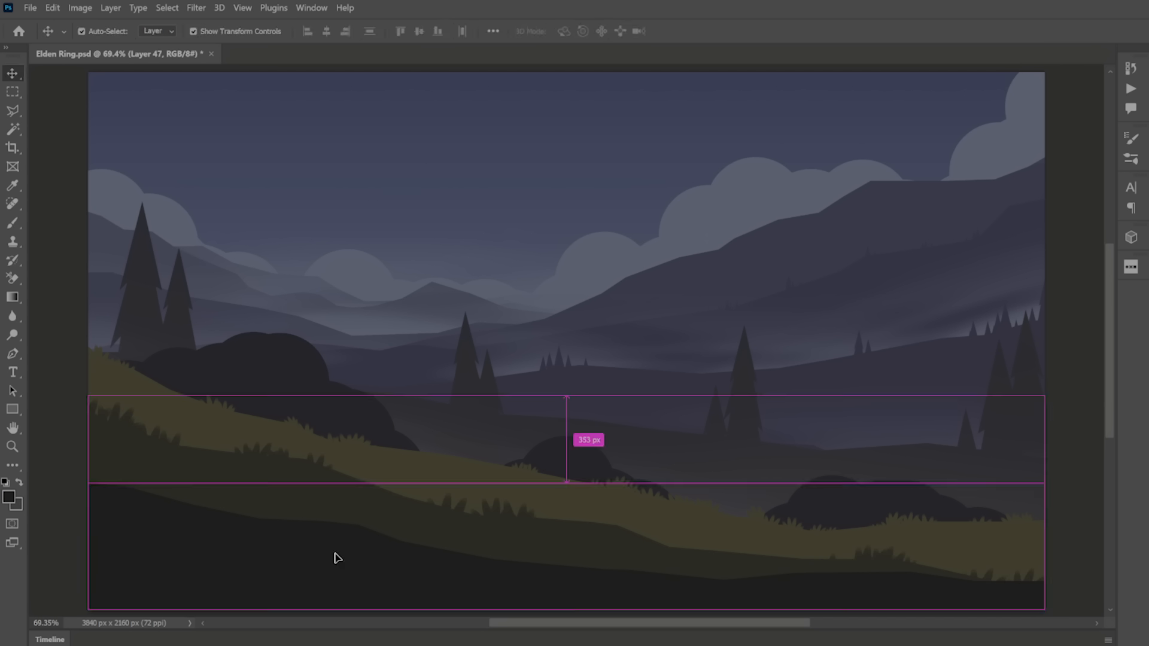
pyautogui.press('b')
pyautogui.moveTo(99, 478); pyautogui.dragTo(189, 503)
pyautogui.moveTo(466, 562); pyautogui.dragTo(485, 567)
pyautogui.moveTo(1021, 582); pyautogui.dragTo(957, 582)
pyautogui.press('[')
pyautogui.press('[')
pyautogui.moveTo(868, 578); pyautogui.dragTo(888, 580)
pyautogui.moveTo(669, 590); pyautogui.dragTo(694, 592)
pyautogui.moveTo(230, 516); pyautogui.dragTo(257, 521)
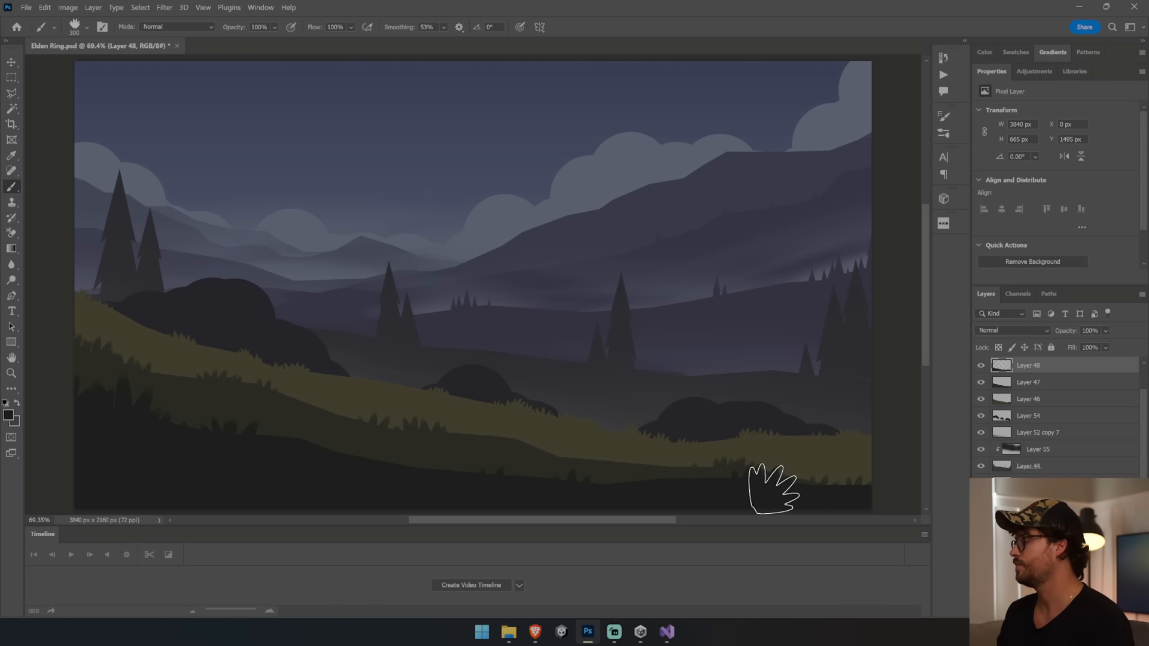
# Step: Examine the overall composition of the landscape at thumbnail size and at 50% zoom
pyautogui.hotkey('ctrl', '-')
pyautogui.hotkey('ctrl', '-')
pyautogui.hotkey('ctrl', '-')
pyautogui.hotkey('ctrl', '-')
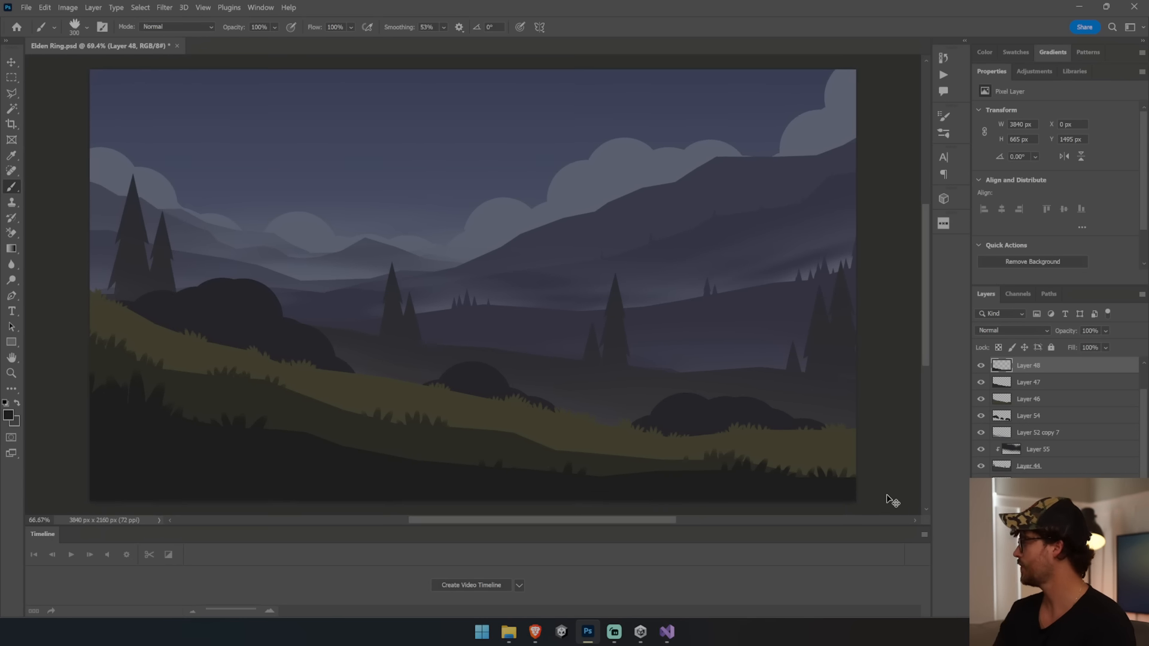
pyautogui.hotkey('ctrl', '-')
pyautogui.hotkey('ctrl', '-')
pyautogui.hotkey('ctrl', '-')
pyautogui.hotkey('ctrl', '-')
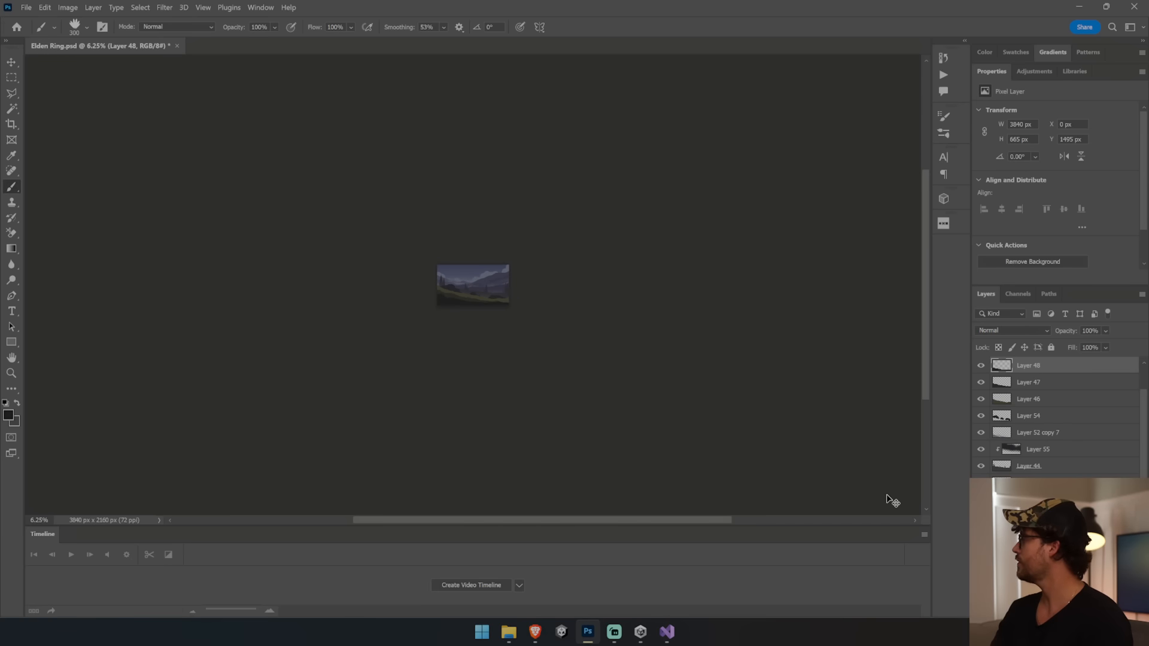
pyautogui.hotkey('ctrl', '+')
pyautogui.hotkey('ctrl', '+')
pyautogui.hotkey('ctrl', '+')
pyautogui.hotkey('ctrl', '+')
pyautogui.hotkey('ctrl', '+')
pyautogui.hotkey('ctrl', '+')
pyautogui.hotkey('ctrl', '+')
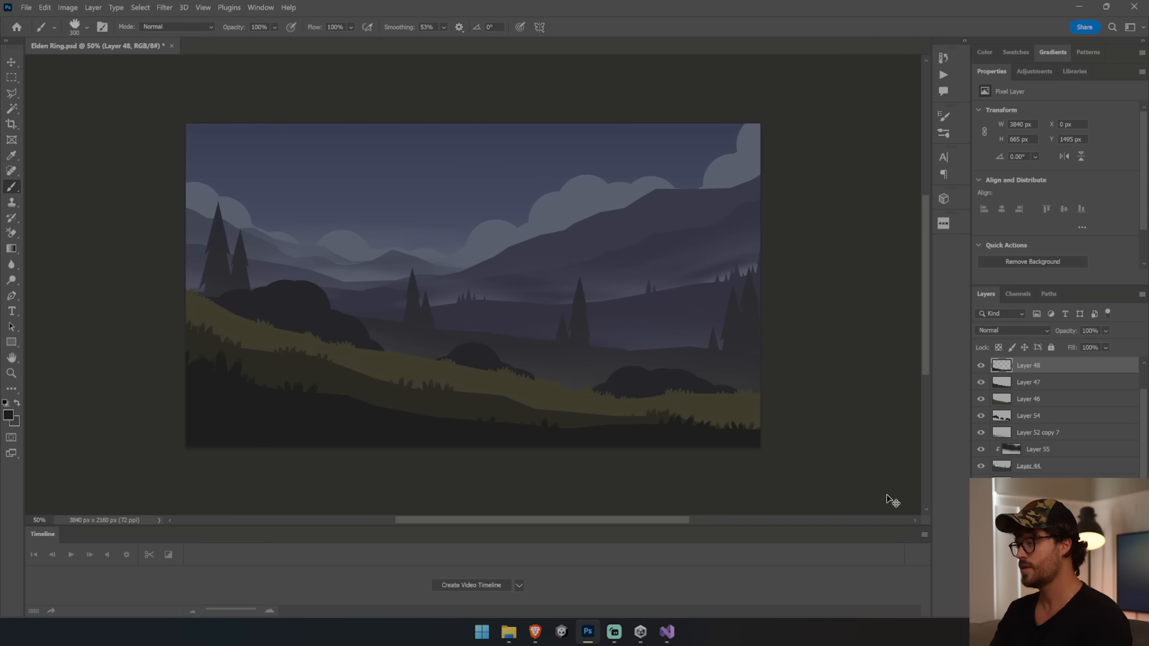
# Step: Bring the Elden Ring reference screenshot (Layer 32) to the top of the layer stack and sample the orange of its bush
pyautogui.press('v')
pyautogui.keyDown('ctrl'); pyautogui.click(51, 210); pyautogui.keyUp('ctrl')
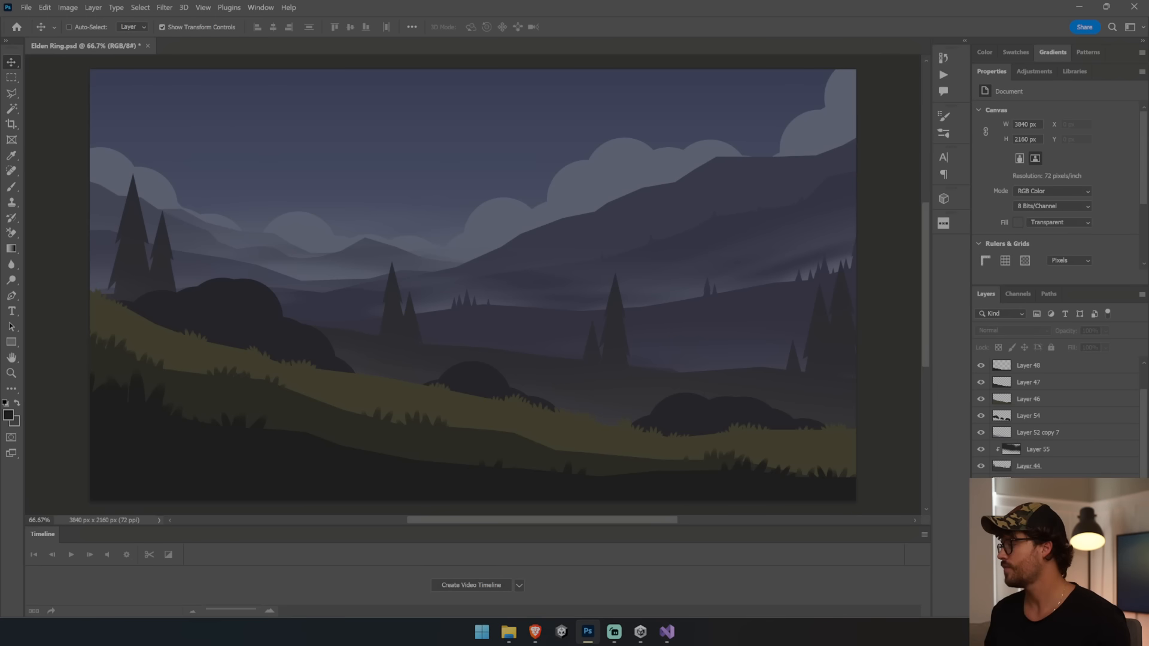
pyautogui.scroll(-5, 1056, 412)
pyautogui.moveTo(1057, 543); pyautogui.dragTo(1057, 359)
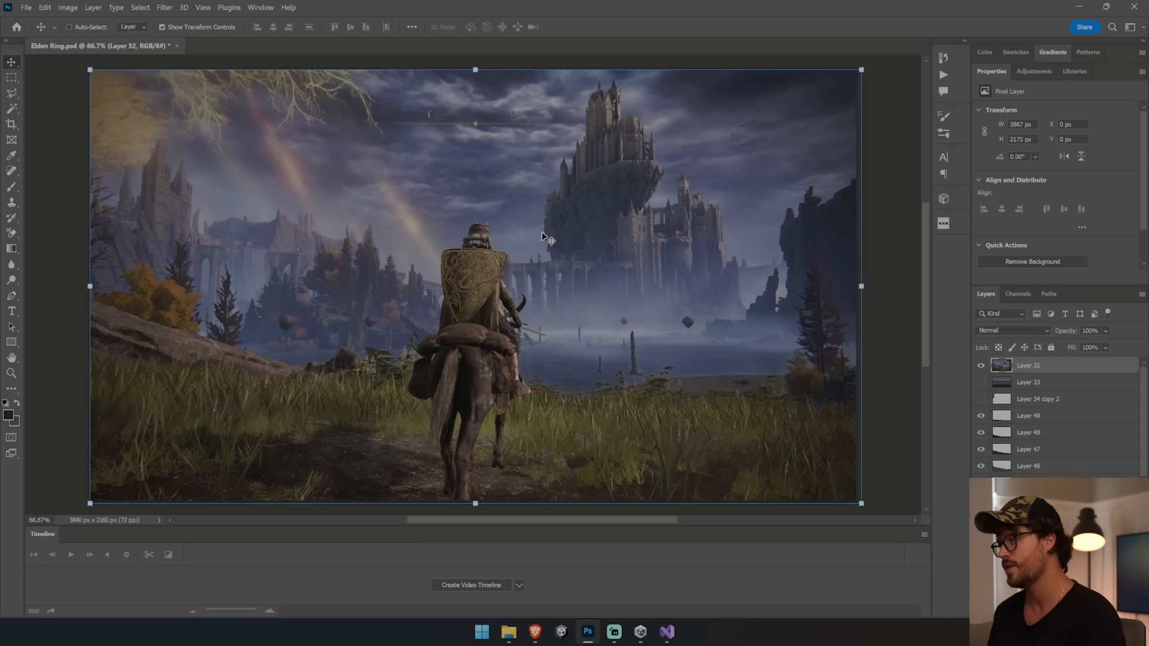
pyautogui.press('i')
pyautogui.moveTo(162, 286); pyautogui.dragTo(168, 284)
# Step: Browse the nature brush sets and choose the Flower brush for painting
pyautogui.press('v')
pyautogui.click(10, 188)
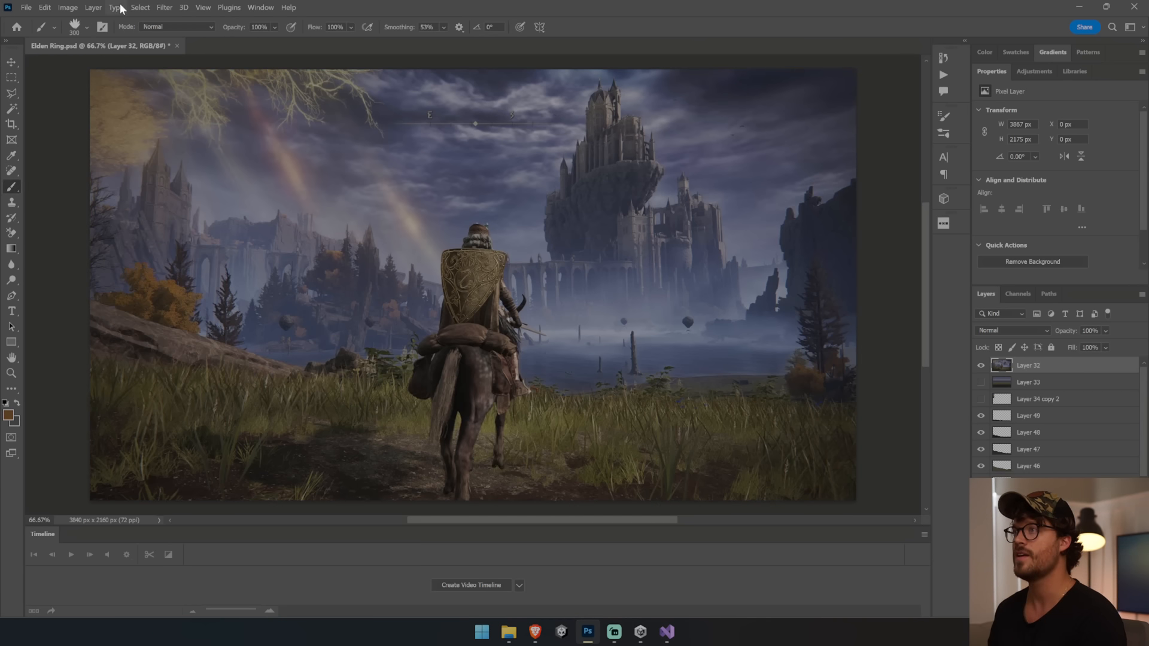
pyautogui.click(86, 28)
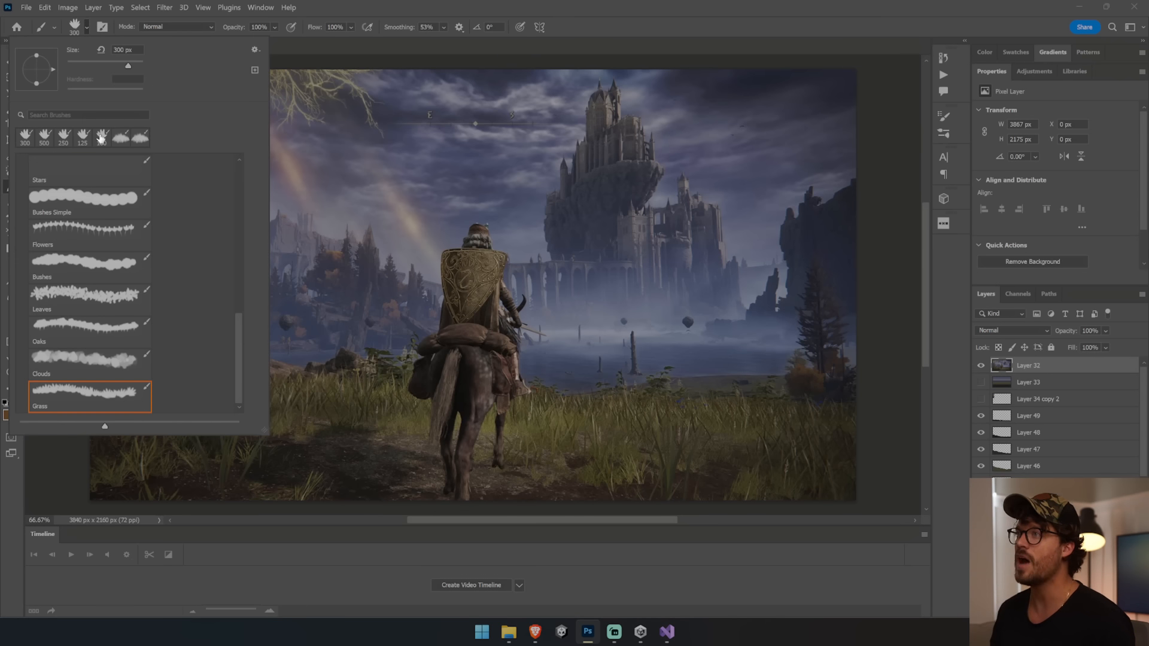
pyautogui.scroll(2, 137, 279)
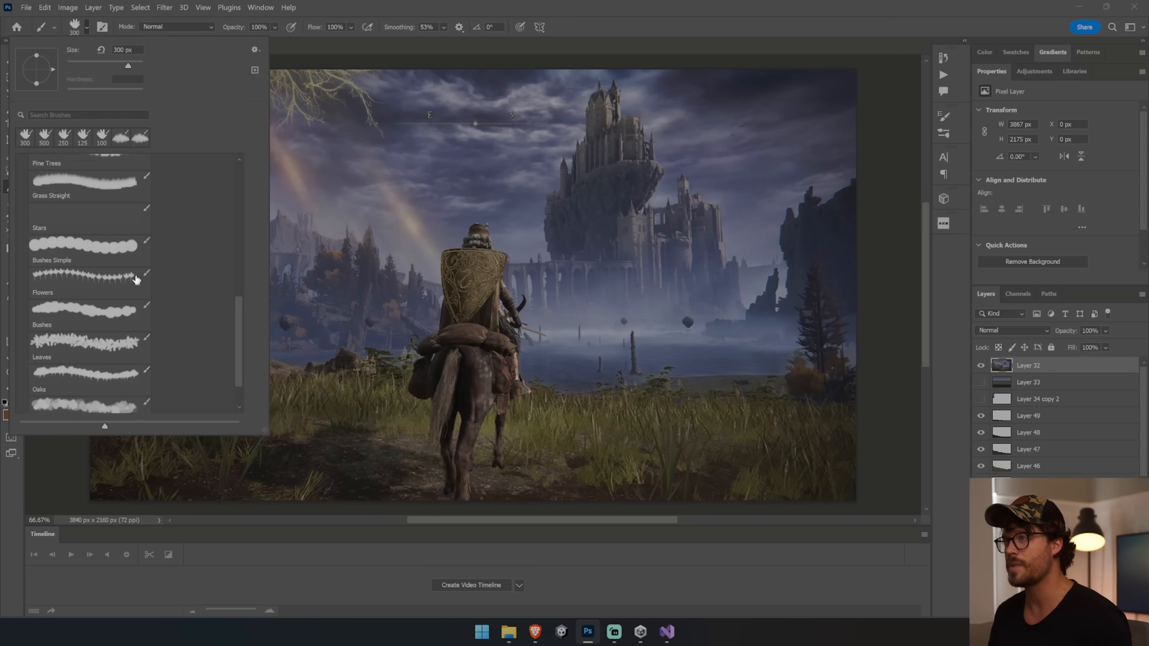
pyautogui.scroll(-2, 137, 279)
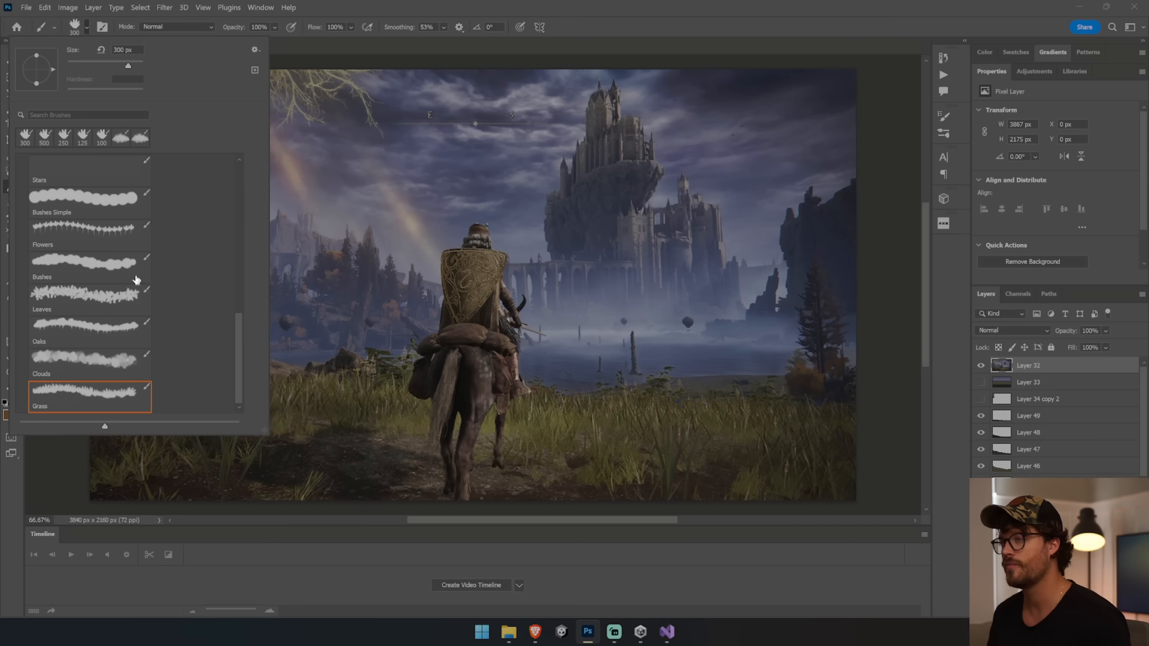
pyautogui.scroll(3, 91, 313)
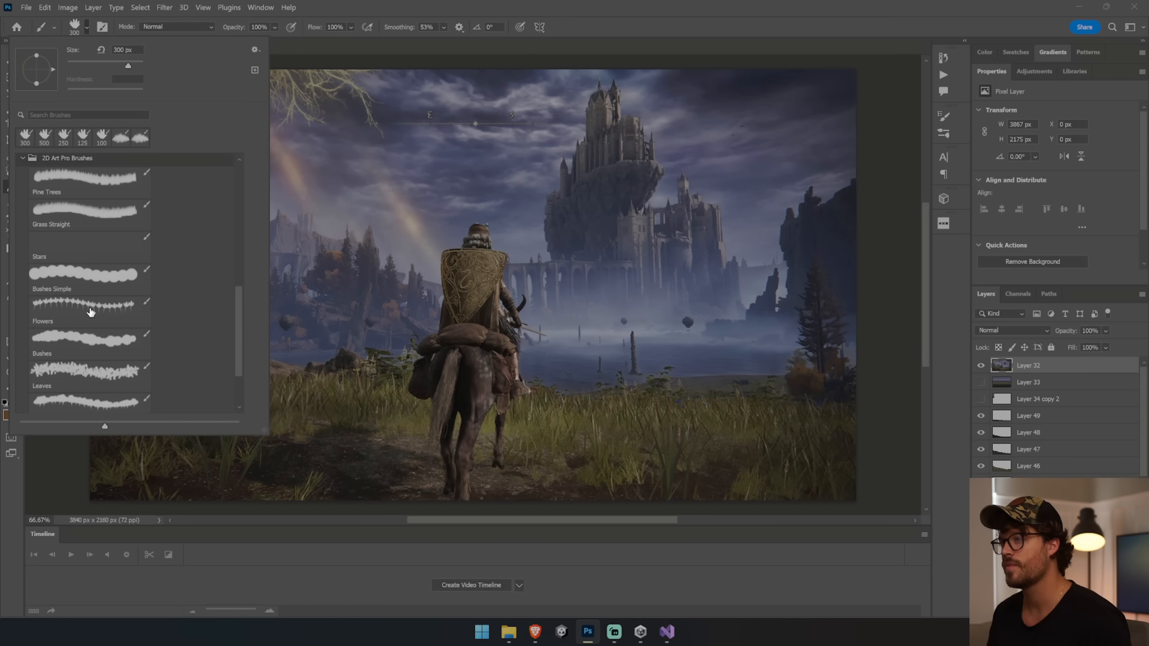
pyautogui.scroll(3, 90, 312)
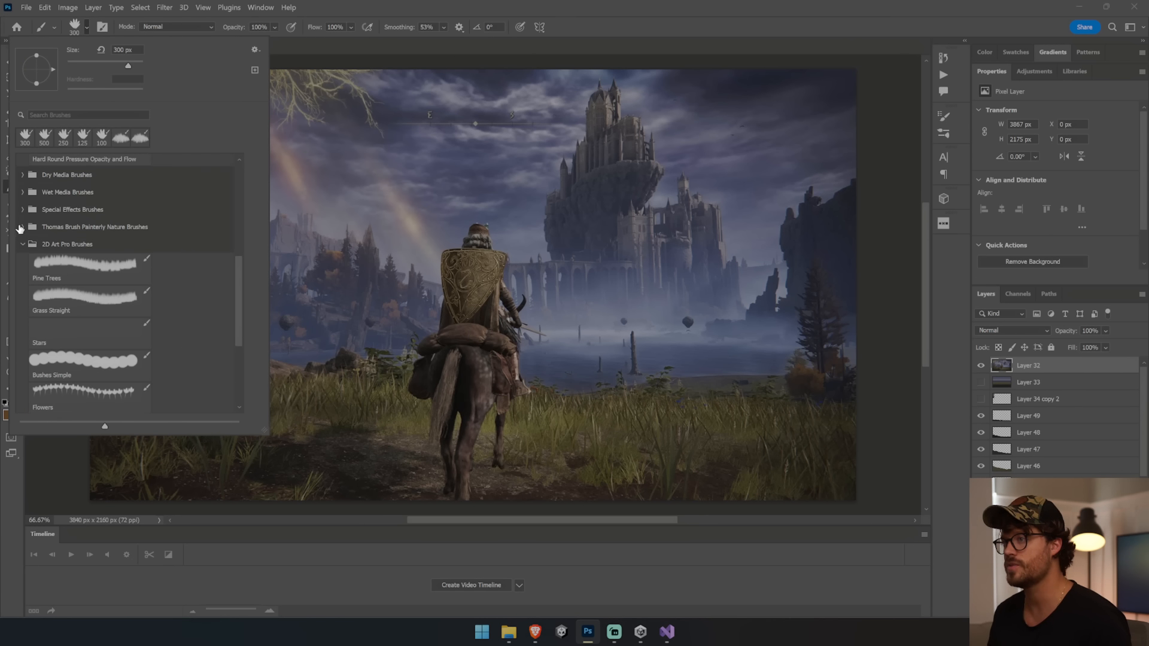
pyautogui.scroll(-6, 95, 280)
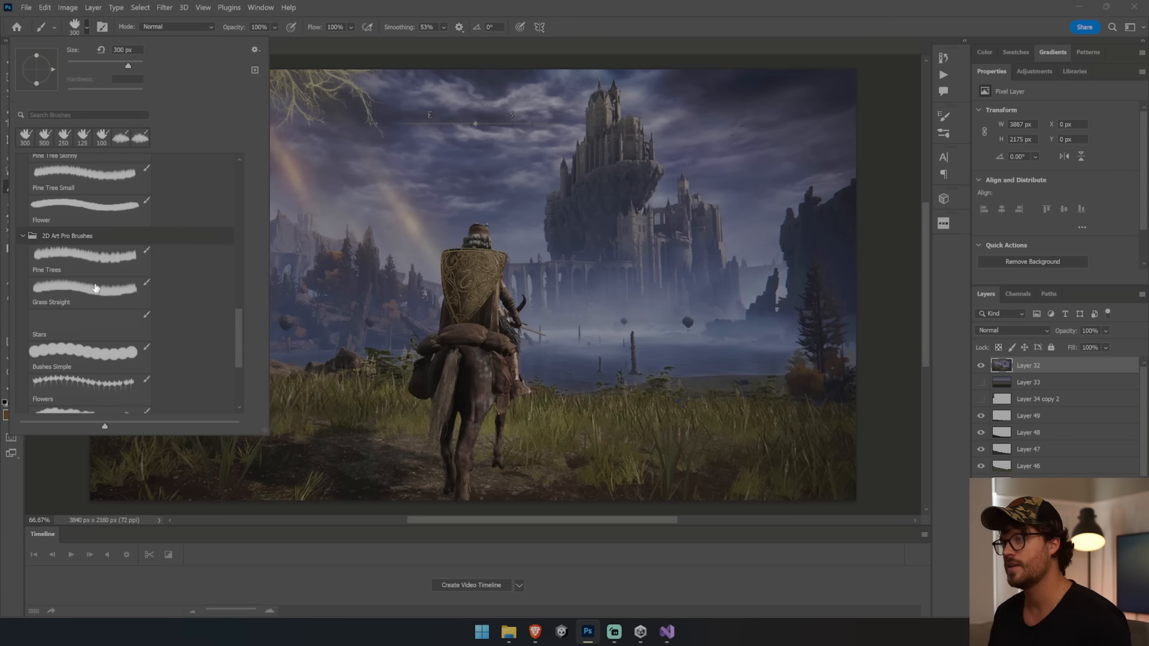
pyautogui.scroll(1, 96, 288)
pyautogui.click(115, 225)
# Step: Try the Flower brush with four orange stamps on the reference screenshot and undo them
pyautogui.click(664, 452)
pyautogui.click(604, 256)
pyautogui.click(473, 225)
pyautogui.click(325, 190)
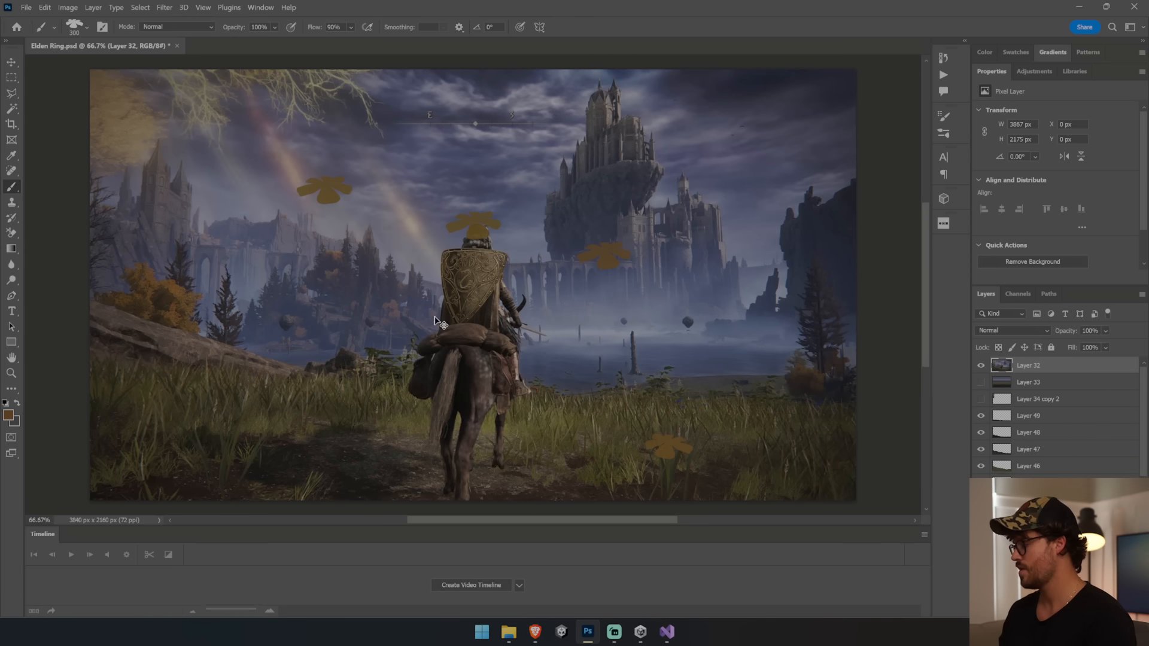
pyautogui.hotkey('ctrl', 'z')
pyautogui.hotkey('ctrl', 'z')
pyautogui.hotkey('ctrl', 'z')
pyautogui.hotkey('ctrl', 'z')
# Step: Hide the reference screenshot, add a new layer clipped to the olive hill and activate the Brush tool
pyautogui.click(981, 365)
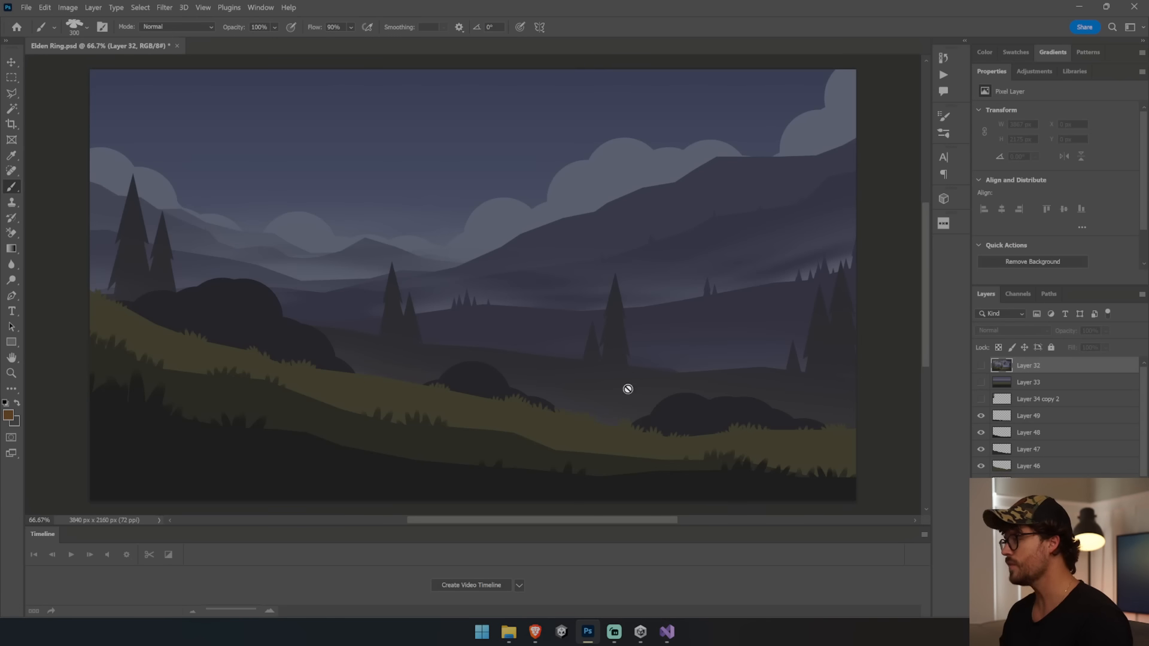
pyautogui.press('v')
pyautogui.keyDown('ctrl'); pyautogui.click(520, 415); pyautogui.keyUp('ctrl')
pyautogui.hotkey('ctrl', 'alt', 'shift', 'n')
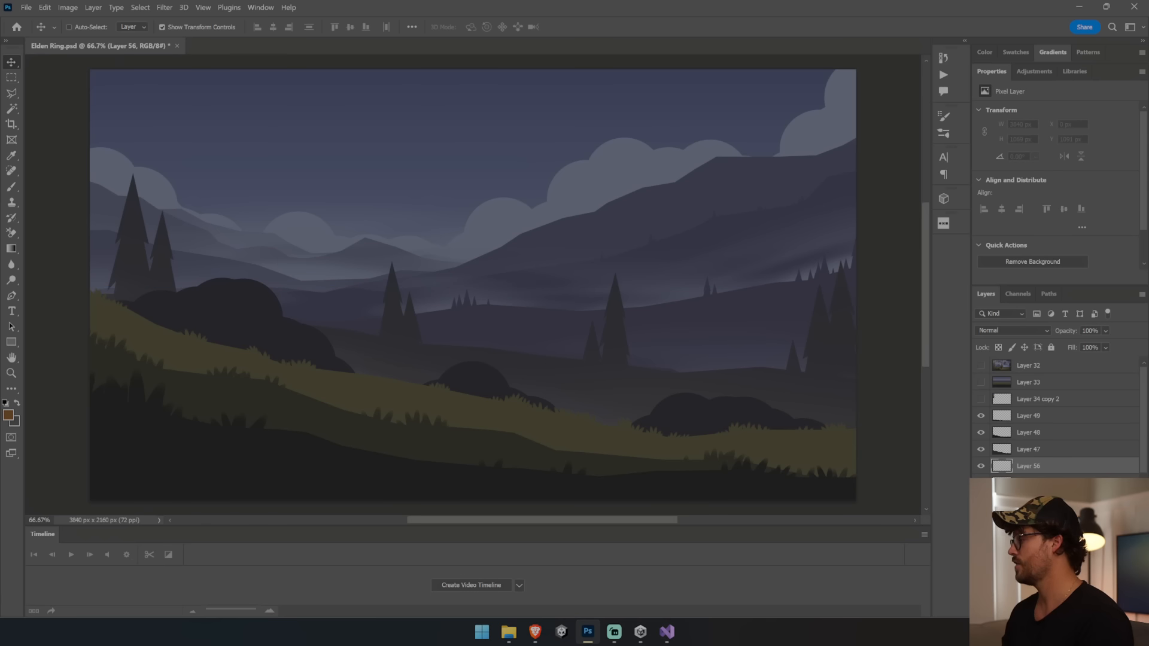
pyautogui.keyDown('alt'); pyautogui.click(1044, 469); pyautogui.keyUp('alt')
pyautogui.click(11, 186)
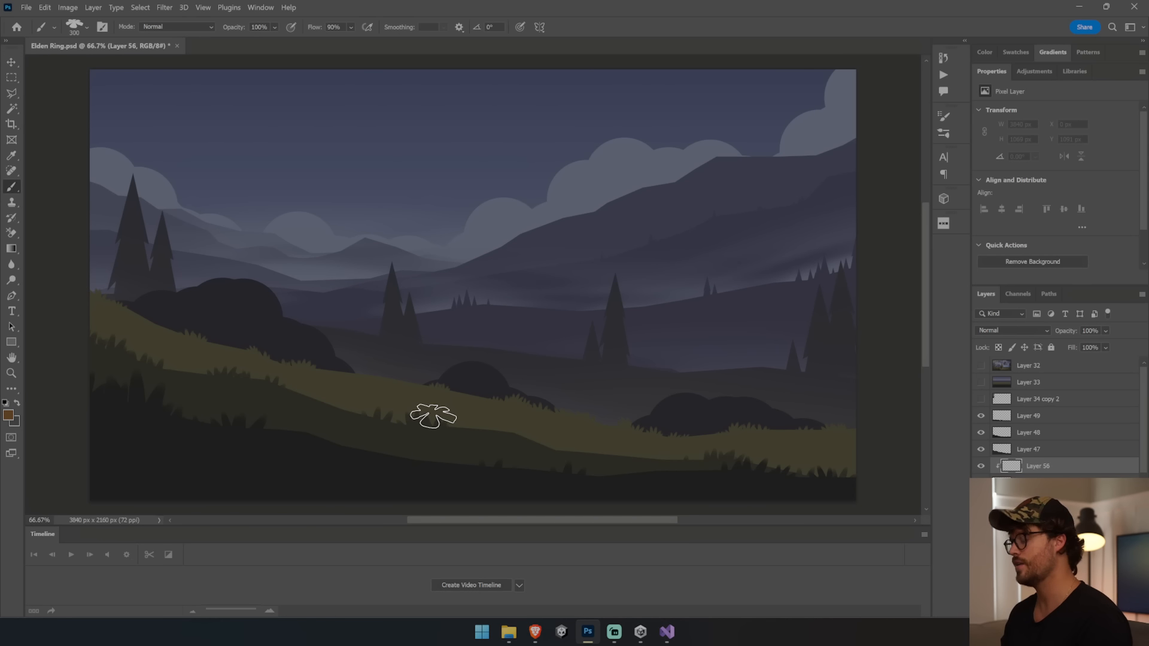
# Step: Shrink the Flower brush to 90 px and stamp small orange flowers on the olive hill in the clipped Layer 56
pyautogui.press('[')
pyautogui.press('[')
pyautogui.press('[')
pyautogui.press('[')
pyautogui.press('[')
pyautogui.press('[')
pyautogui.press('[')
pyautogui.click(348, 387)
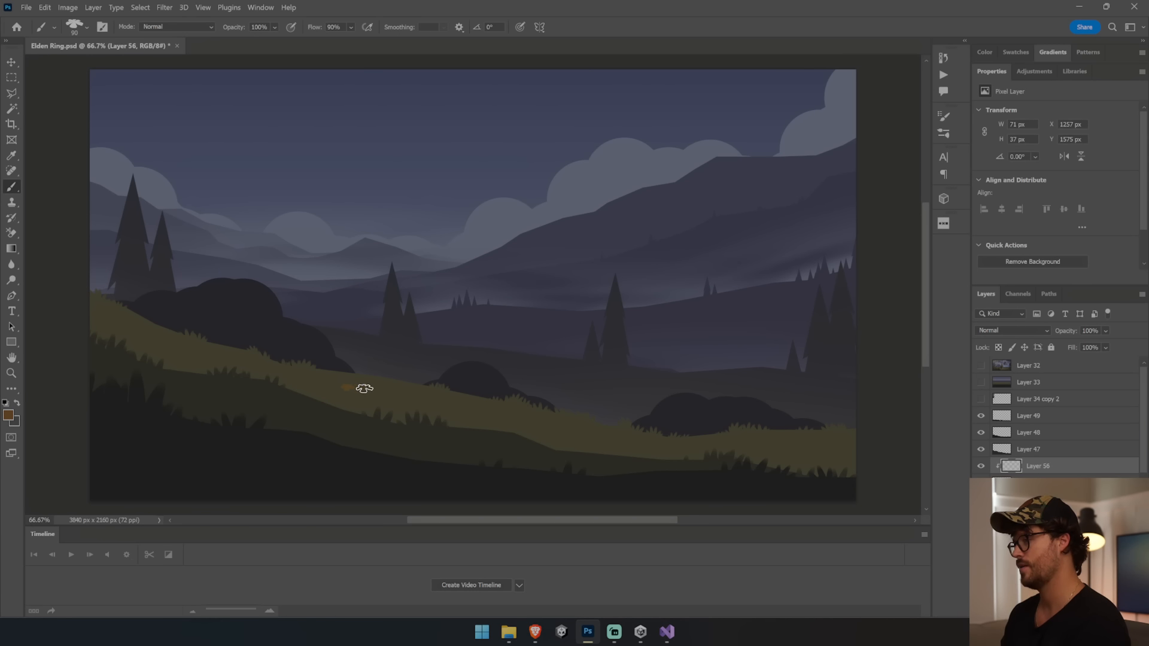
pyautogui.click(438, 400)
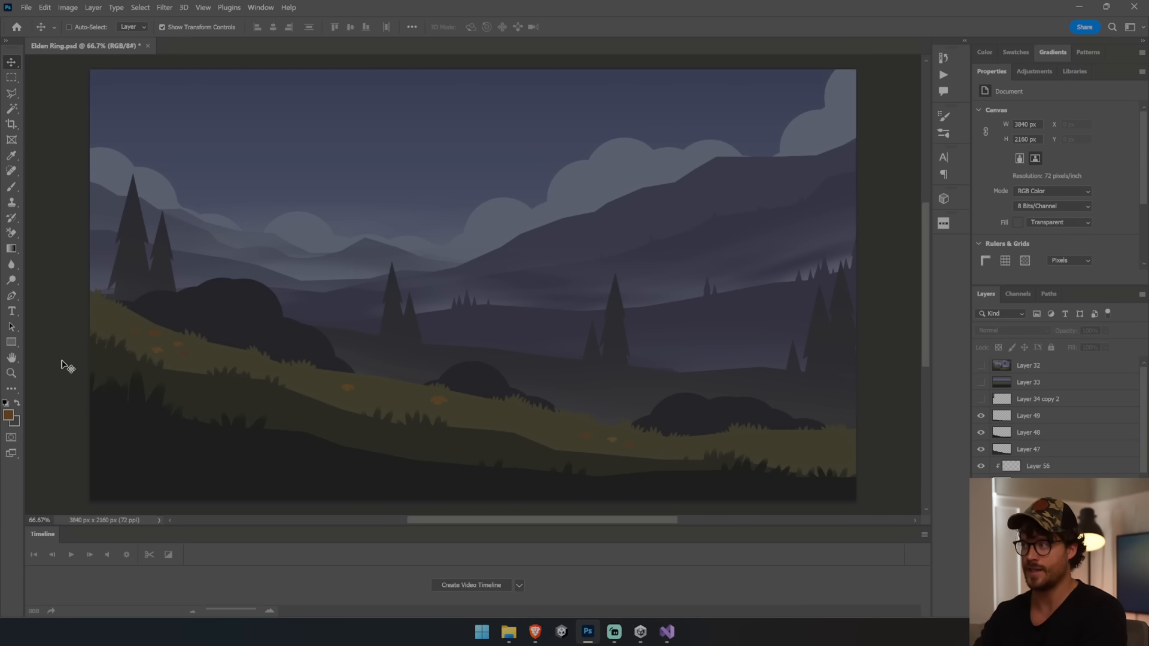
# Step: Try moving two foreground hill layers and the bush layer upward, undoing each move
pyautogui.moveTo(387, 419); pyautogui.dragTo(407, 383)
pyautogui.hotkey('ctrl', 'z')
pyautogui.moveTo(285, 444); pyautogui.dragTo(322, 408)
pyautogui.hotkey('ctrl', 'z')
pyautogui.moveTo(688, 408); pyautogui.dragTo(735, 366)
pyautogui.hotkey('ctrl', 'z')
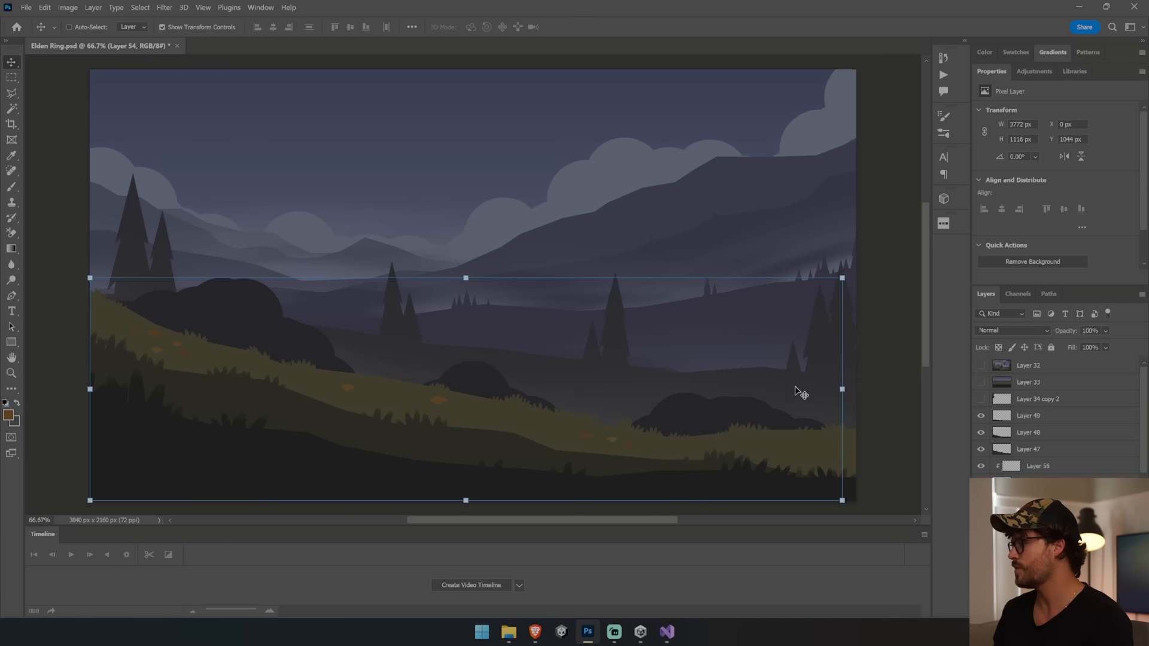
# Step: Merge down the clipped detail layers, including Layer 55 and Layer 56, into the hills they are clipped to
pyautogui.click(1037, 466)
pyautogui.rightClick(1037, 468)
pyautogui.click(981, 503)
pyautogui.moveTo(802, 397); pyautogui.dragTo(796, 378)
pyautogui.hotkey('ctrl', 'z')
pyautogui.click(1039, 401)
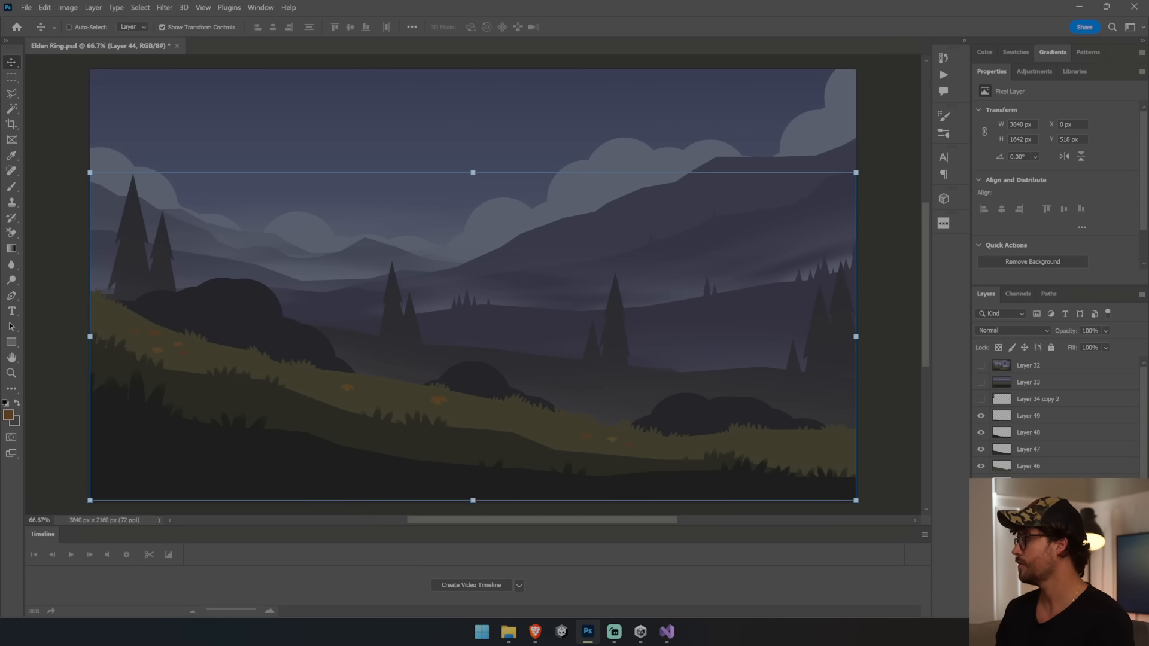
pyautogui.scroll(-10, 1042, 418)
pyautogui.rightClick(1027, 598)
pyautogui.click(1069, 472)
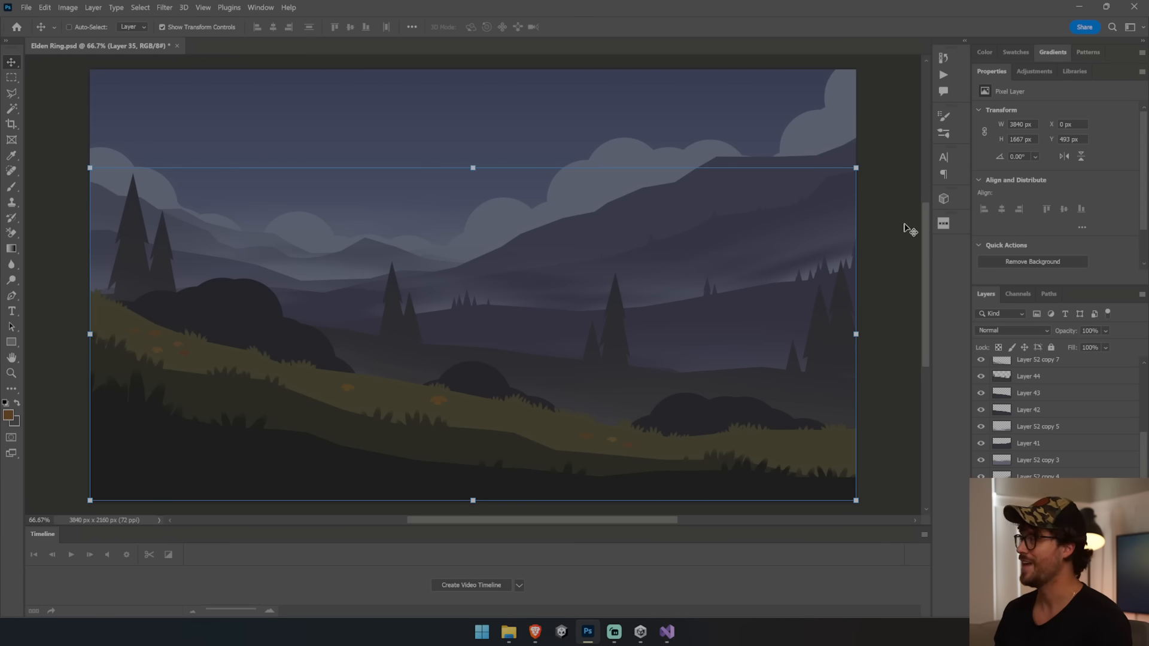
# Step: Apply a light Inner Shadow to the cloud layer (Layer 50) with a 7 px distance and an angle of about 21°
pyautogui.keyDown('ctrl'); pyautogui.click(603, 153); pyautogui.keyUp('ctrl')
pyautogui.scroll(-1, 1053, 419)
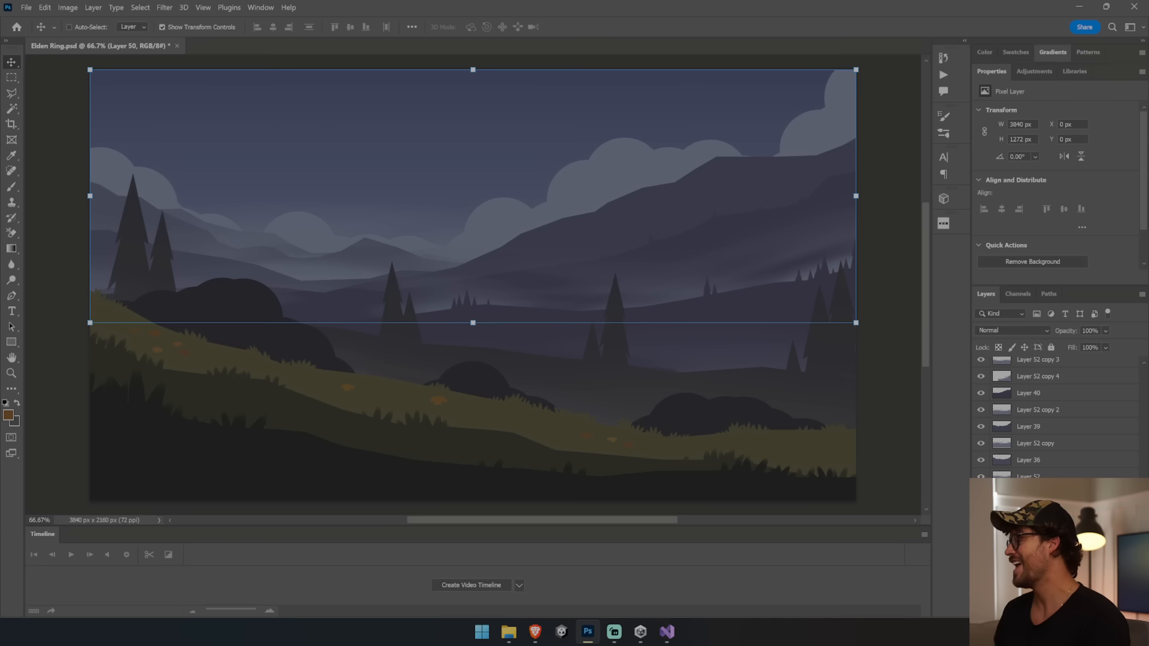
pyautogui.press('F2')
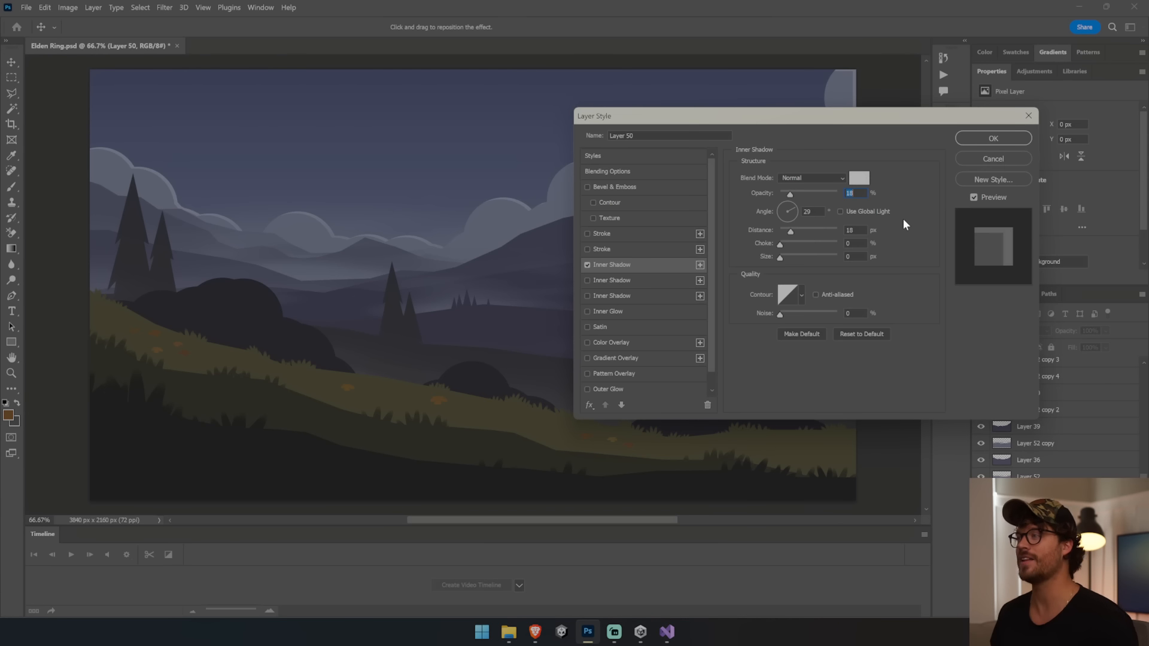
pyautogui.moveTo(790, 232); pyautogui.dragTo(785, 234)
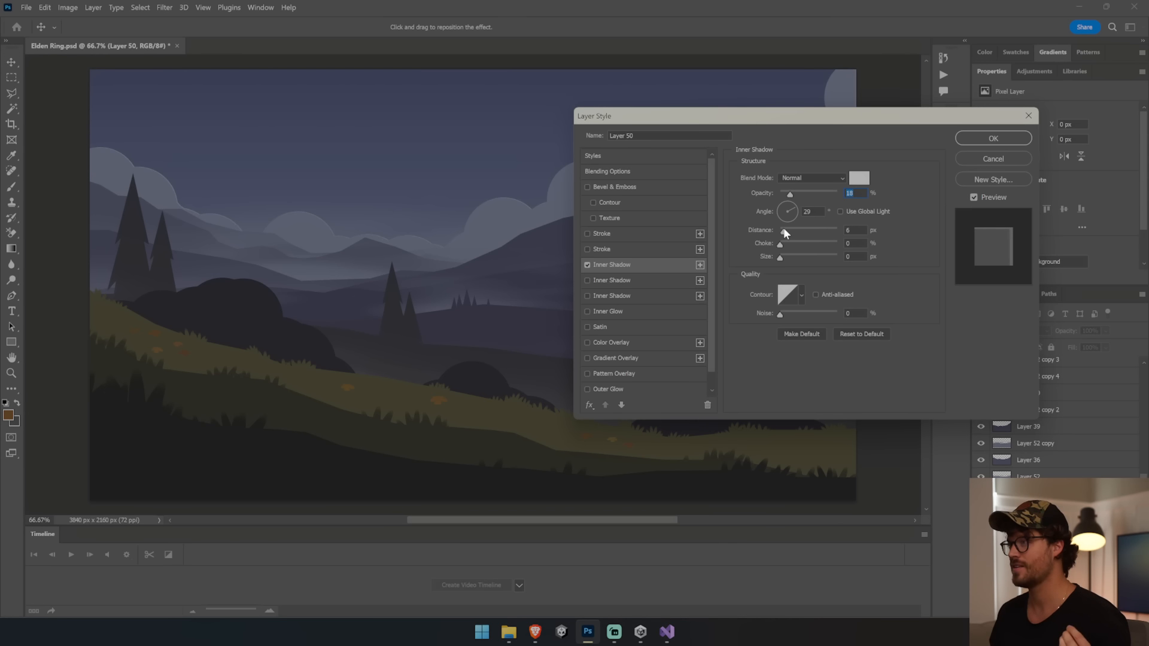
pyautogui.click(784, 229)
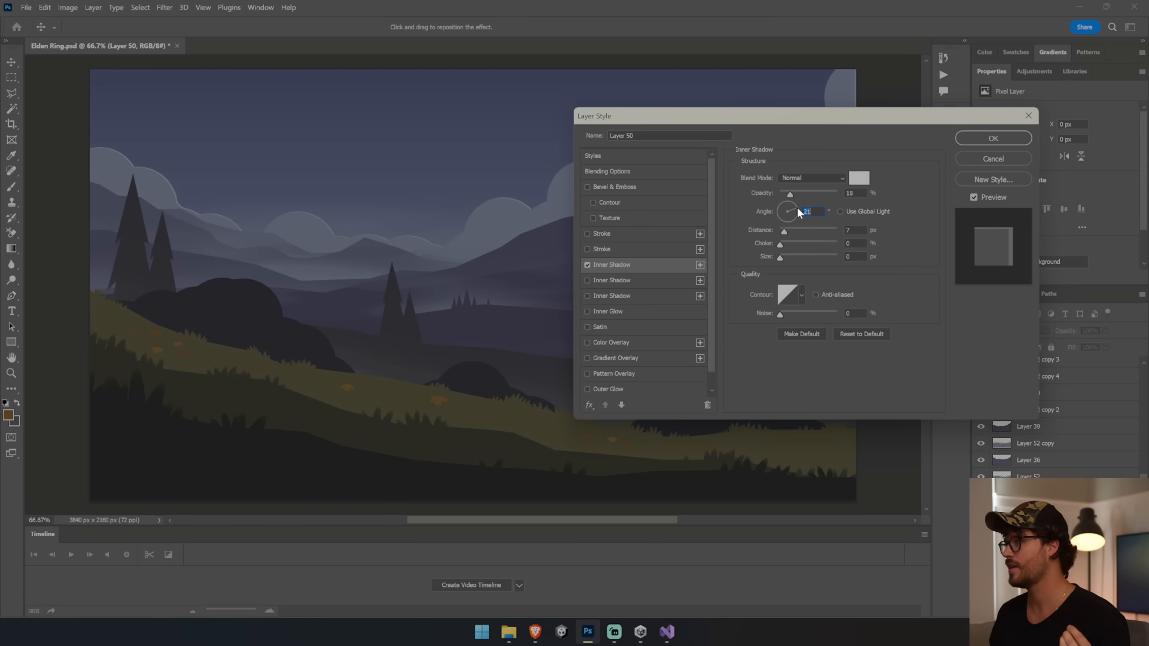
# Step: Add a second light Inner Shadow to the clouds with 33% opacity, a -1° angle and a 90 px size
pyautogui.click(699, 265)
pyautogui.moveTo(794, 259); pyautogui.dragTo(803, 256)
pyautogui.moveTo(792, 207)
pyautogui.mouseDown()
pyautogui.moveTo(809, 193)
pyautogui.moveTo(798, 189)
pyautogui.mouseUp()
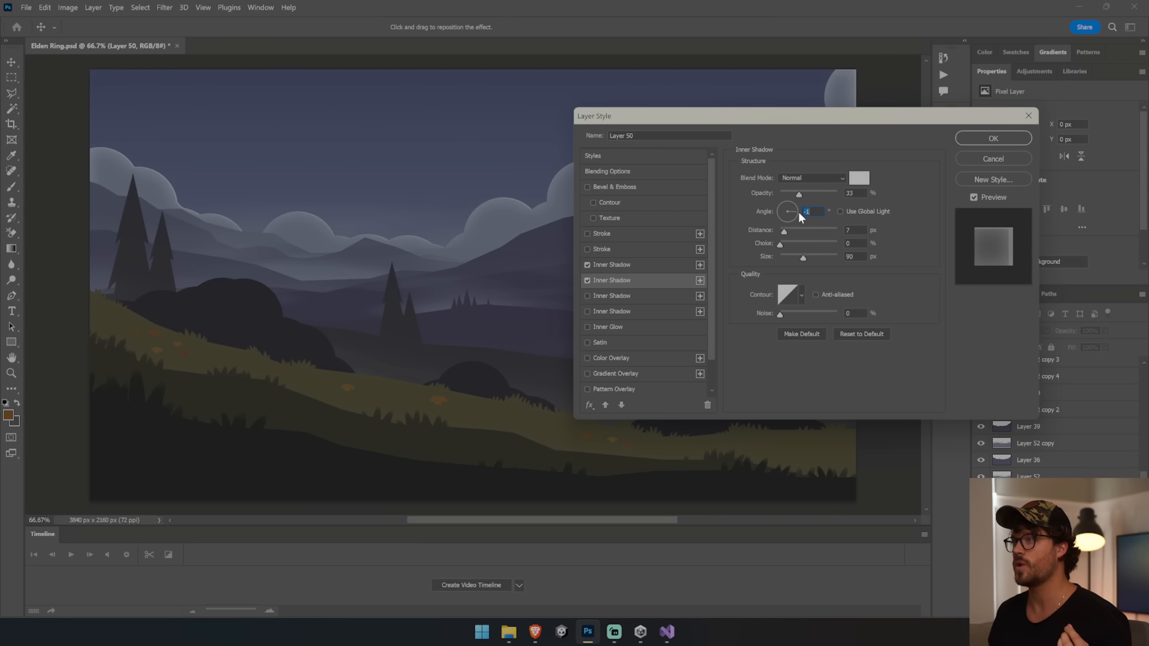
# Step: Add a third Inner Shadow to the clouds in black with Overlay blending, a 175° angle, 27 px distance and 158 px size
pyautogui.click(610, 295)
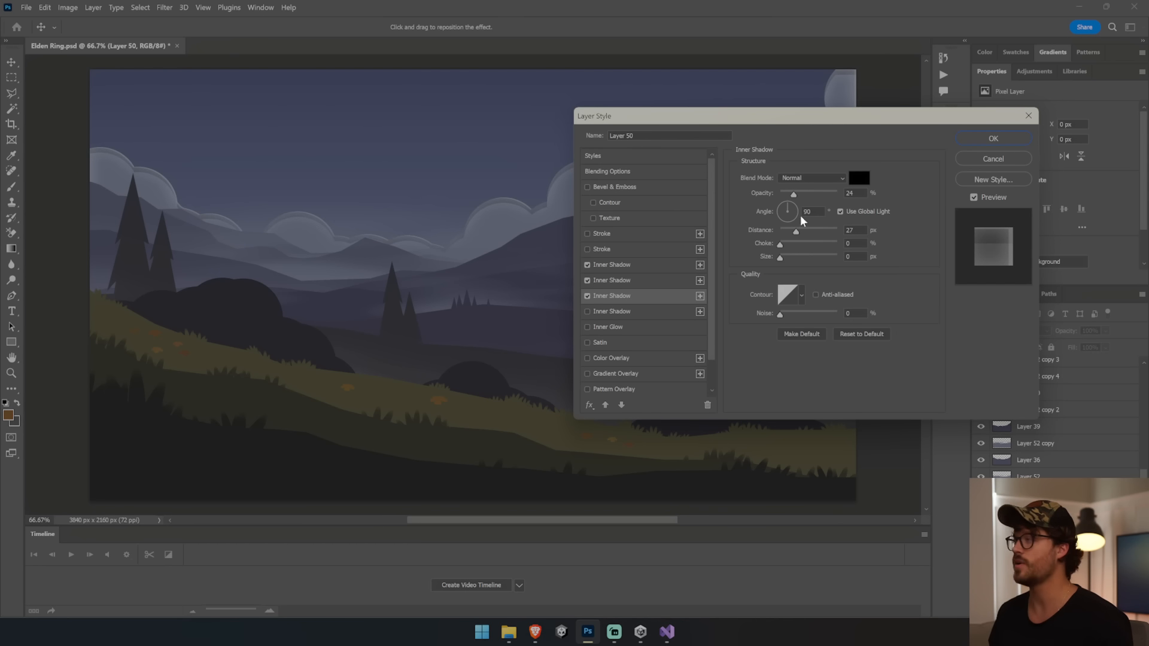
pyautogui.click(778, 211)
pyautogui.moveTo(779, 257); pyautogui.dragTo(800, 258)
pyautogui.click(829, 178)
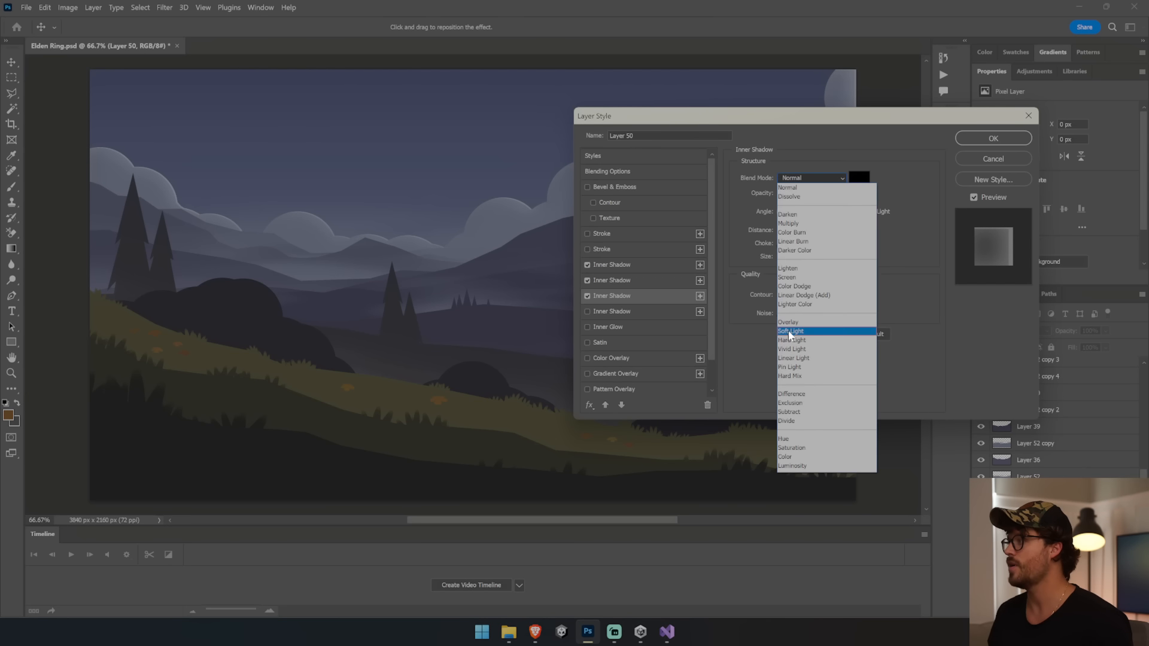
pyautogui.click(802, 331)
pyautogui.moveTo(805, 194); pyautogui.dragTo(810, 194)
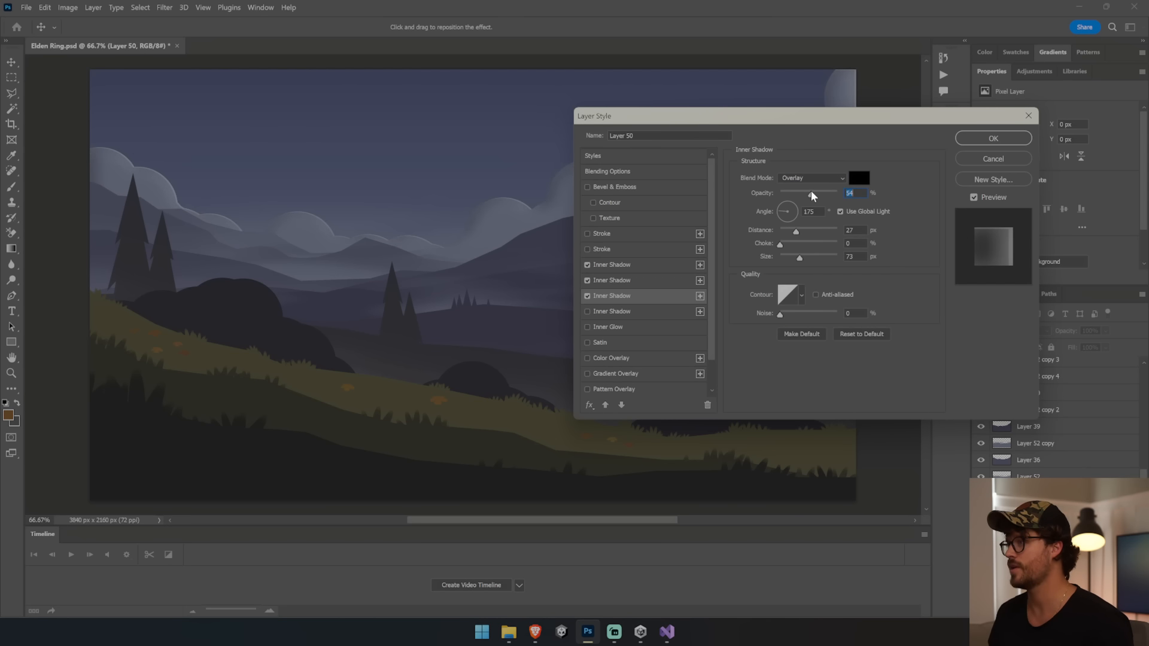
pyautogui.moveTo(799, 258); pyautogui.dragTo(818, 259)
pyautogui.moveTo(810, 195); pyautogui.dragTo(800, 193)
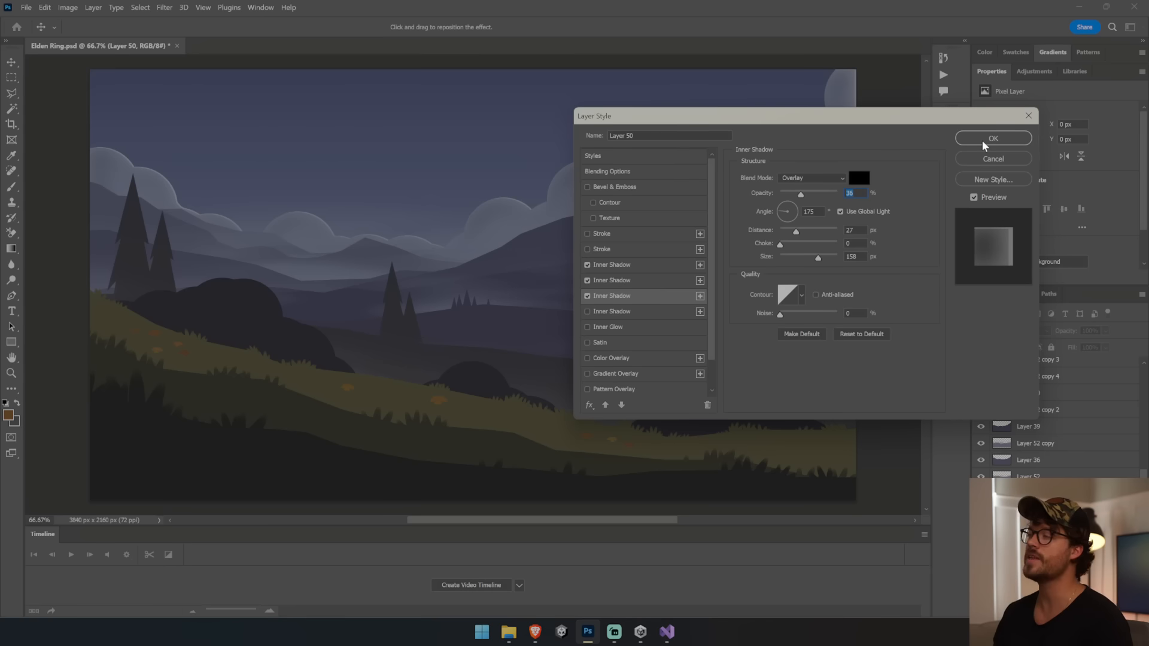
# Step: Lower the opacity of the clouds' first Inner Shadow to 8% and apply the layer style
pyautogui.click(632, 265)
pyautogui.moveTo(795, 193); pyautogui.dragTo(785, 194)
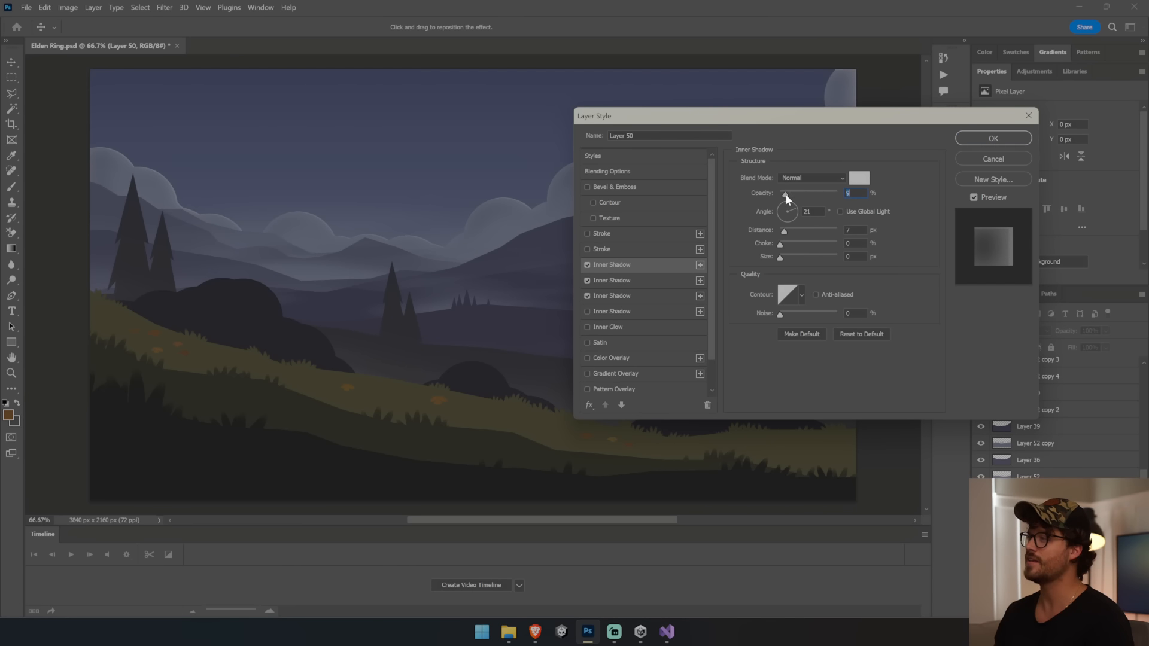
pyautogui.click(972, 141)
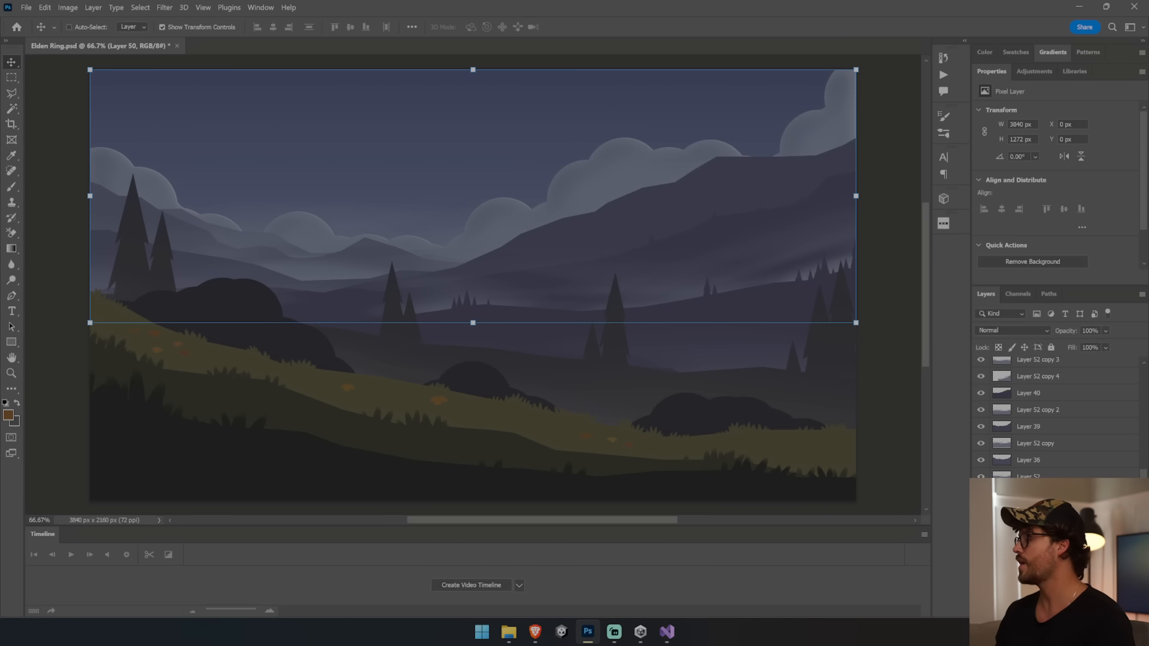
# Step: Copy the cloud layer's style and paste it onto the farthest mountain layer
pyautogui.rightClick(1095, 476)
pyautogui.click(1093, 353)
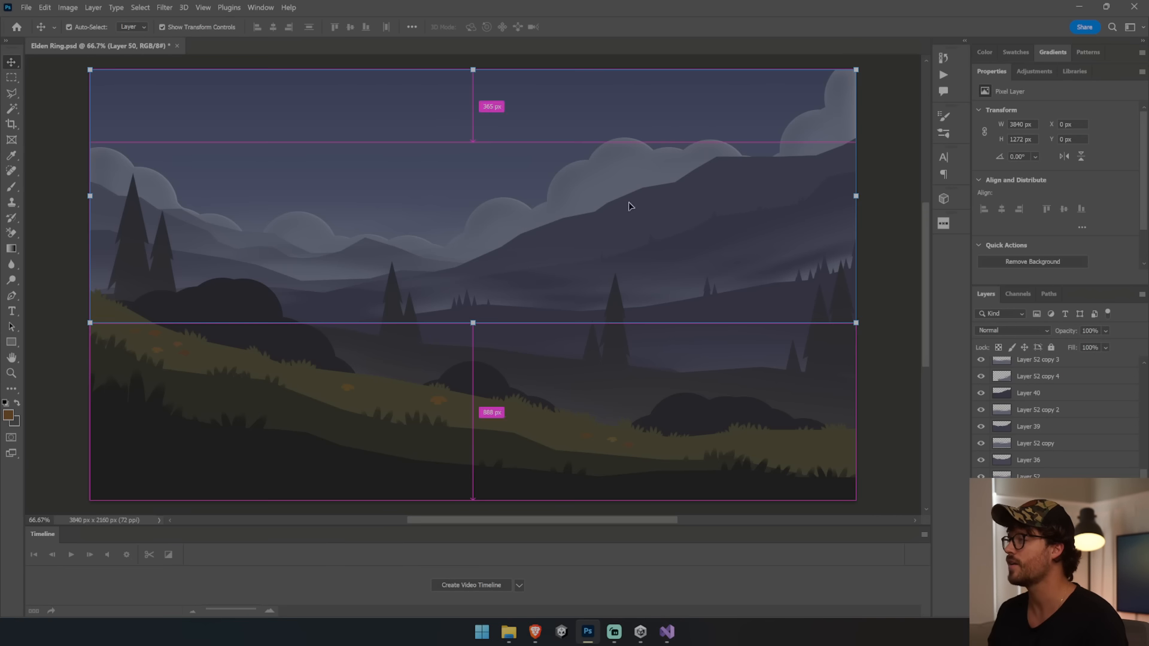
pyautogui.keyDown('ctrl'); pyautogui.click(275, 241); pyautogui.keyUp('ctrl')
pyautogui.keyDown('ctrl'); pyautogui.click(661, 306); pyautogui.keyUp('ctrl')
pyautogui.keyDown('ctrl'); pyautogui.click(666, 323); pyautogui.keyUp('ctrl')
pyautogui.rightClick(1077, 476)
pyautogui.click(1087, 307)
# Step: Paste the copied Inner Shadow style onto the nearer mountain layers up to Layer 41, including Layer 40
pyautogui.click(1037, 463)
pyautogui.rightClick(1041, 427)
pyautogui.click(1105, 432)
pyautogui.rightClick(1041, 394)
pyautogui.click(1101, 432)
pyautogui.scroll(2, 1034, 413)
pyautogui.click(1033, 395)
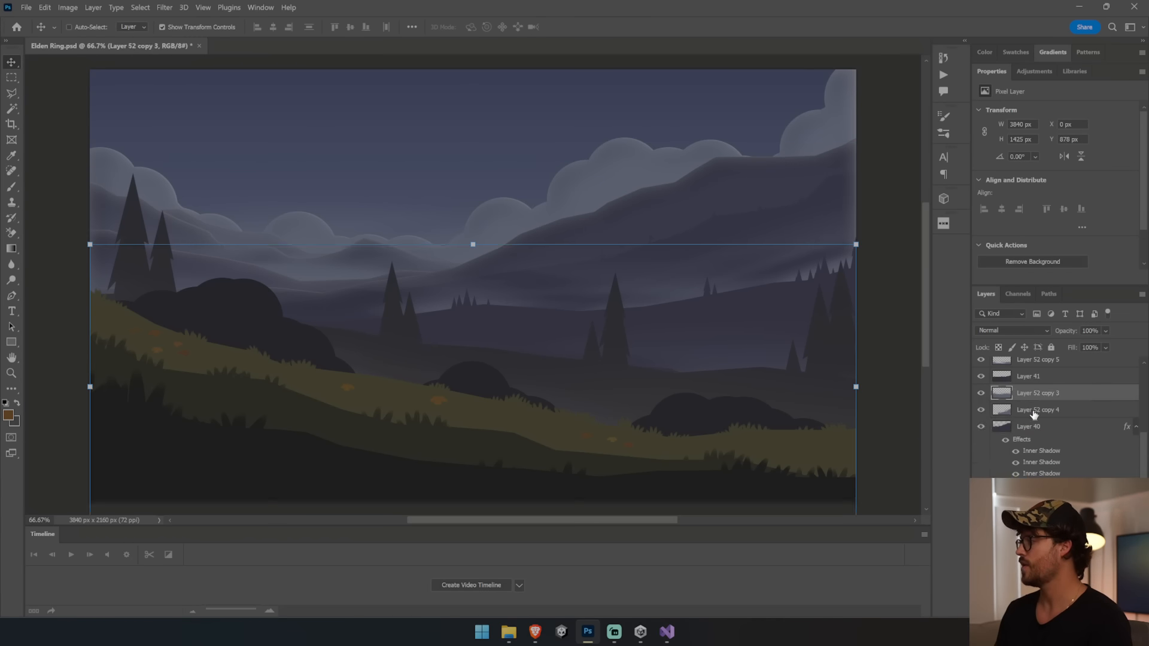
pyautogui.rightClick(1033, 378)
pyautogui.click(1095, 432)
# Step: Adjust the blend mode of Layer 41's first Inner Shadow, and open an Inner Shadow of Layer 44 for editing
pyautogui.doubleClick(1041, 440)
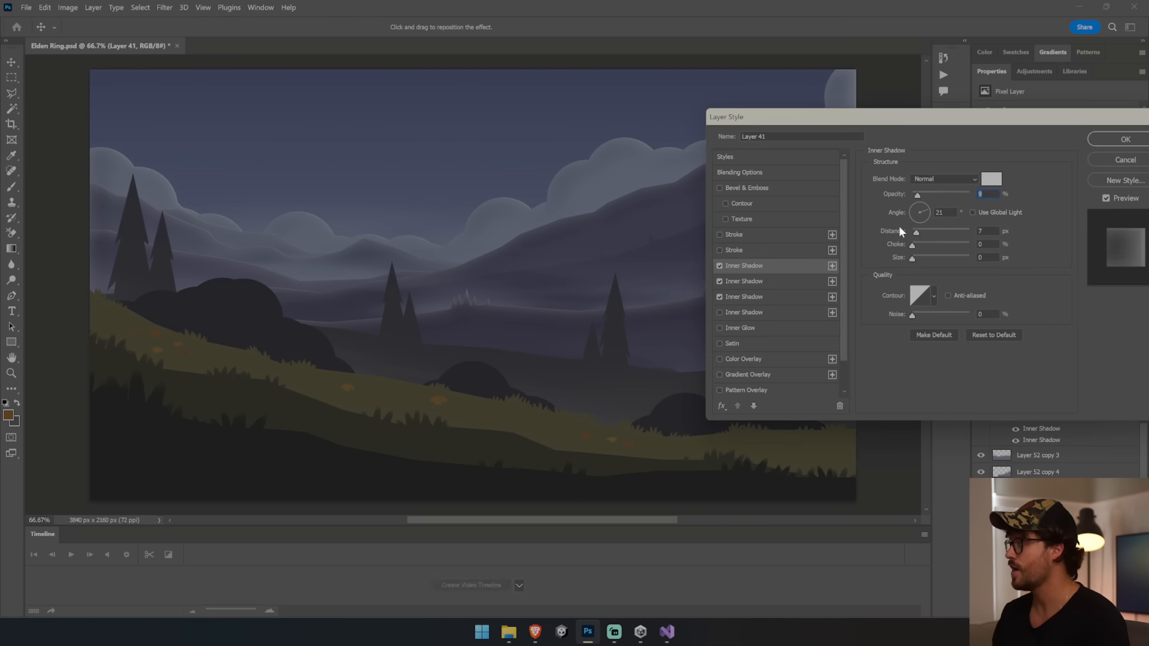
pyautogui.click(945, 178)
pyautogui.click(944, 305)
pyautogui.click(743, 297)
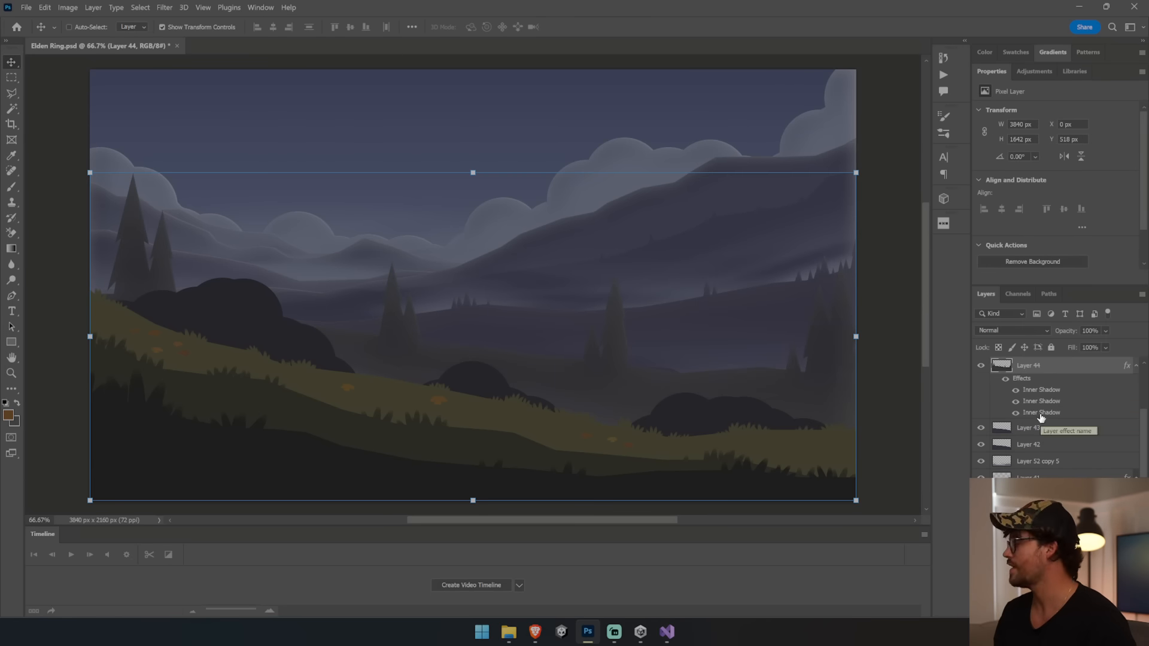
pyautogui.doubleClick(1041, 412)
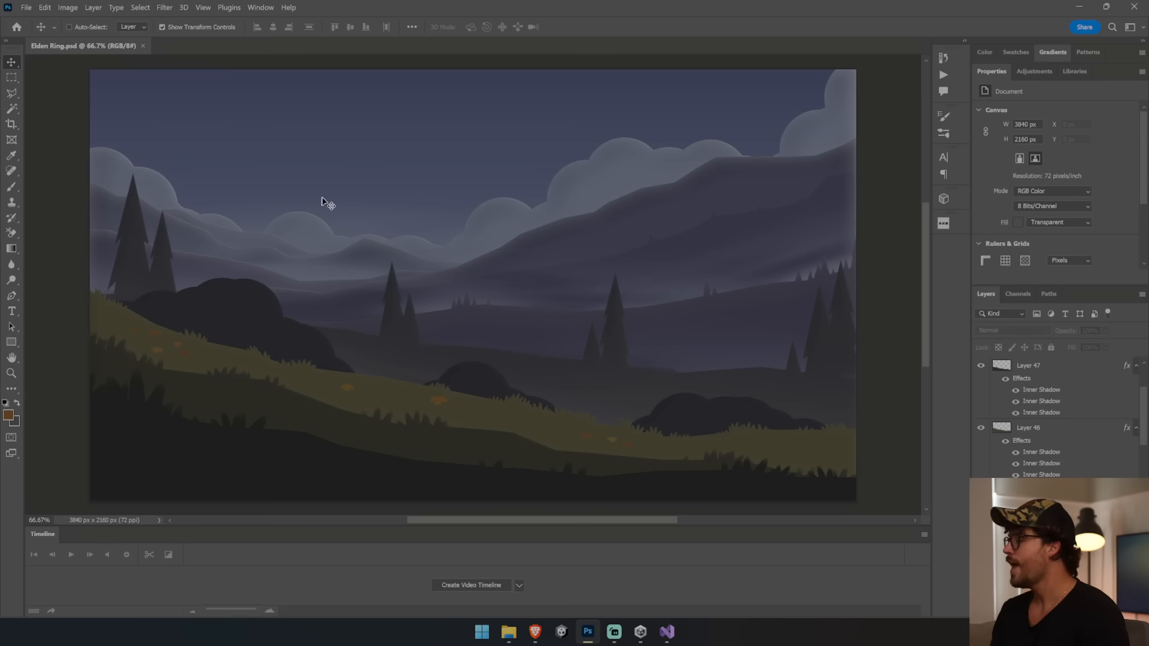
# Step: Convert the styled foreground hill layers, Layer 46 and Layer 47, to smart objects
pyautogui.keyDown('ctrl'); pyautogui.click(154, 182); pyautogui.keyUp('ctrl')
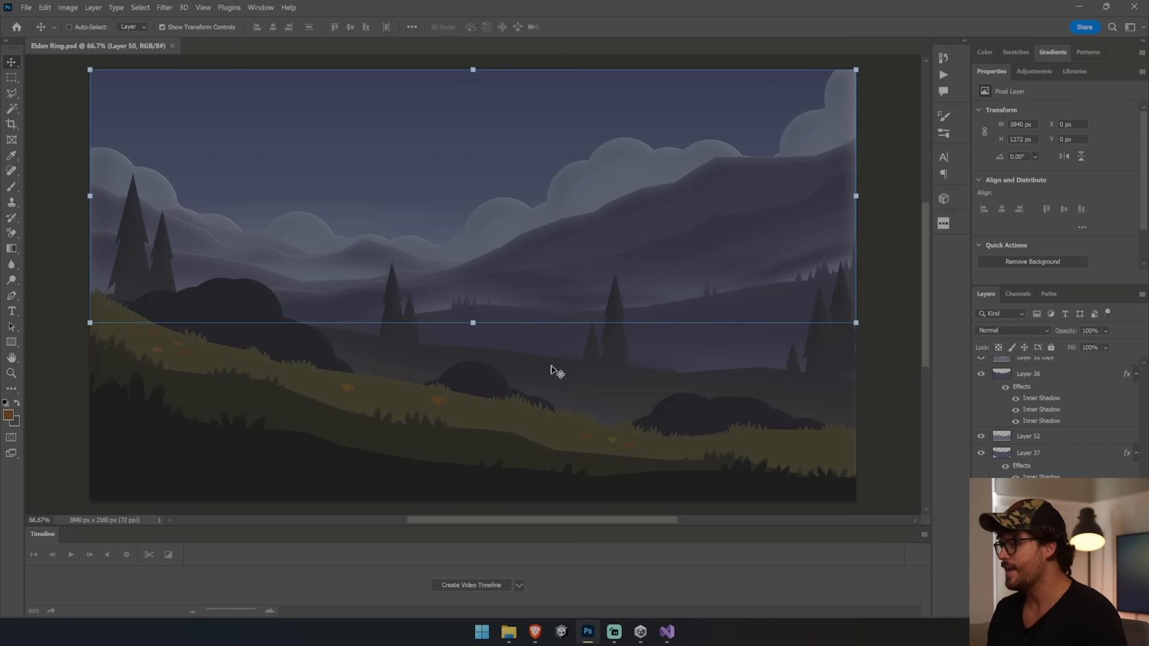
pyautogui.keyDown('ctrl'); pyautogui.click(563, 353); pyautogui.keyUp('ctrl')
pyautogui.keyDown('ctrl'); pyautogui.click(495, 412); pyautogui.keyUp('ctrl')
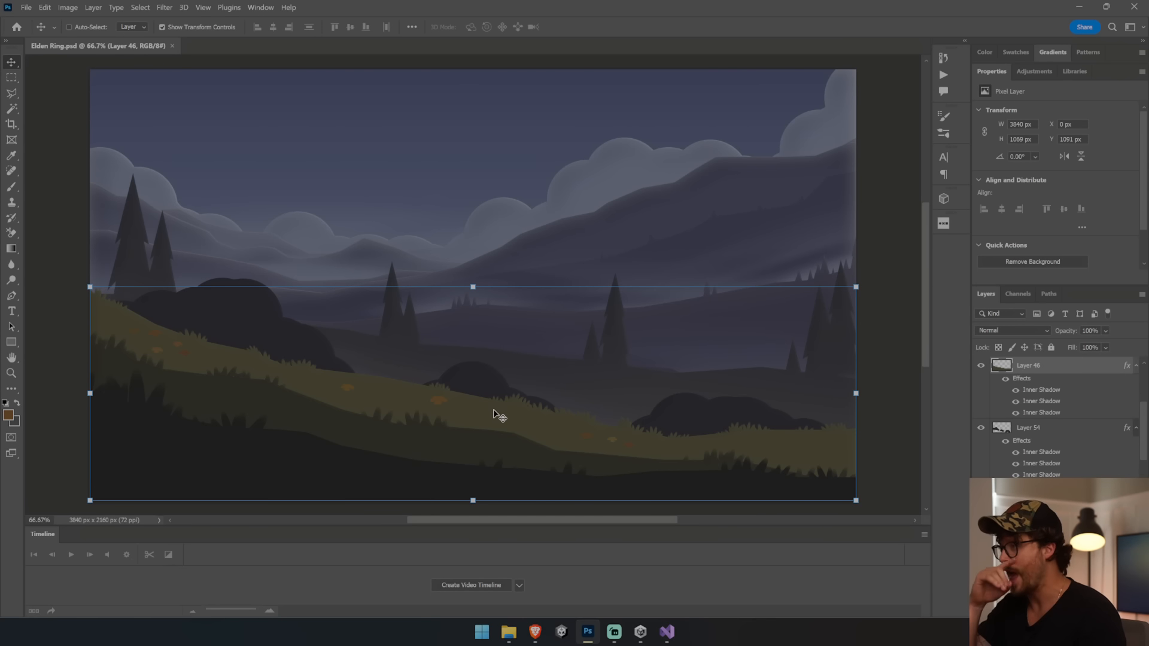
pyautogui.scroll(3, 1026, 410)
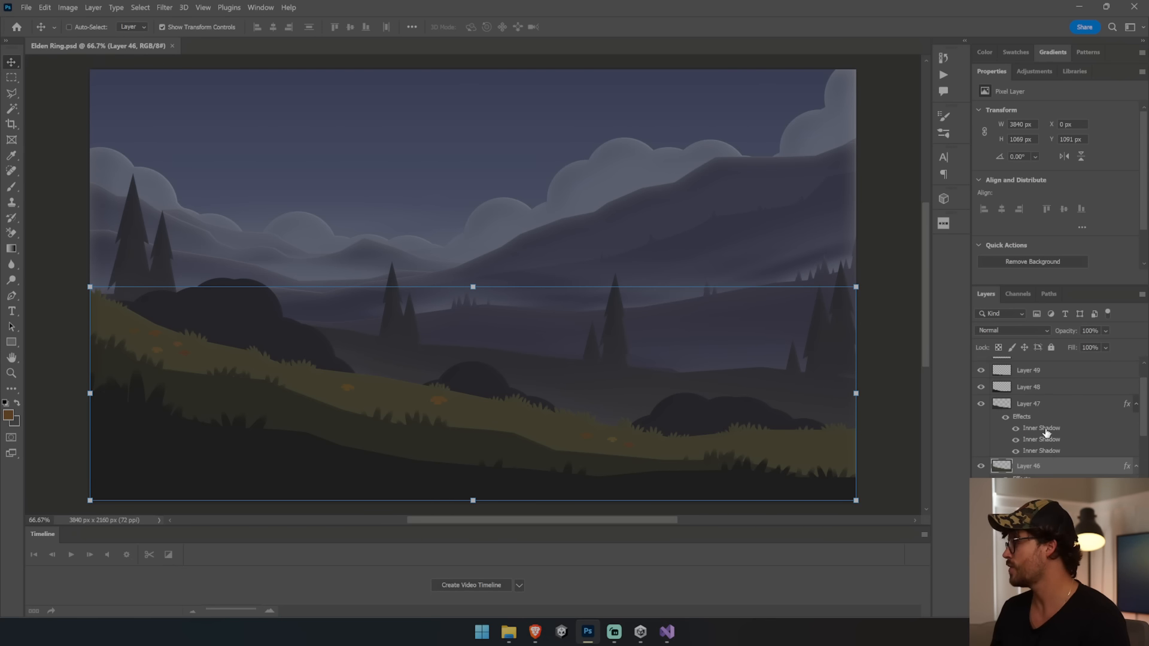
pyautogui.rightClick(1049, 466)
pyautogui.click(1020, 314)
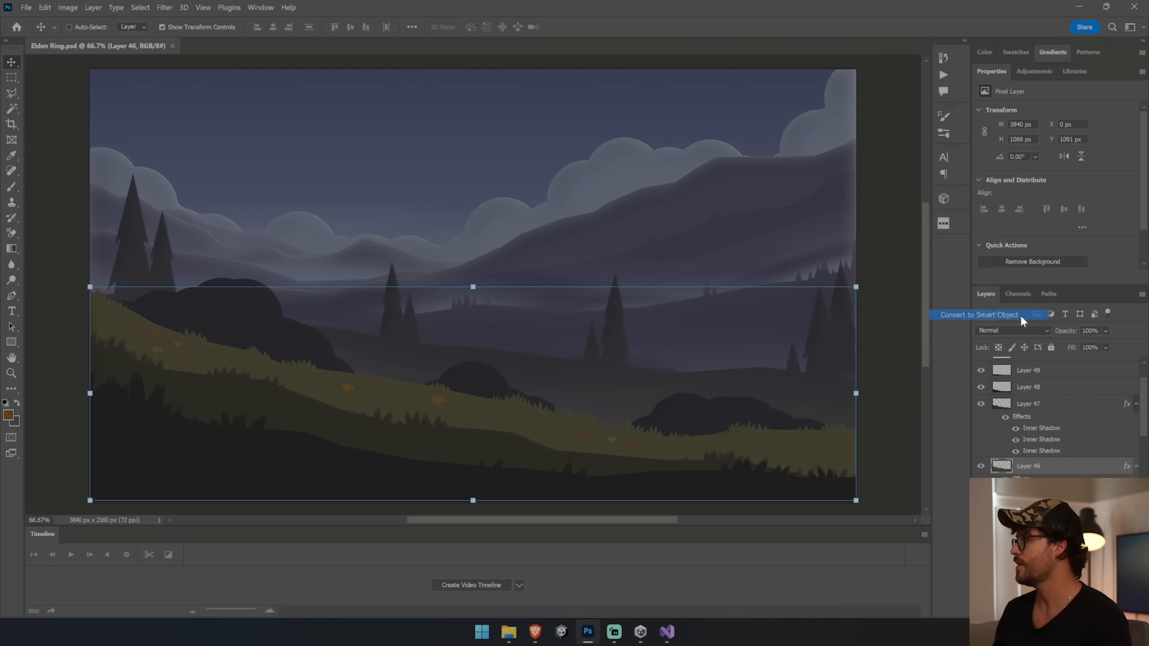
pyautogui.rightClick(1059, 412)
pyautogui.click(1095, 360)
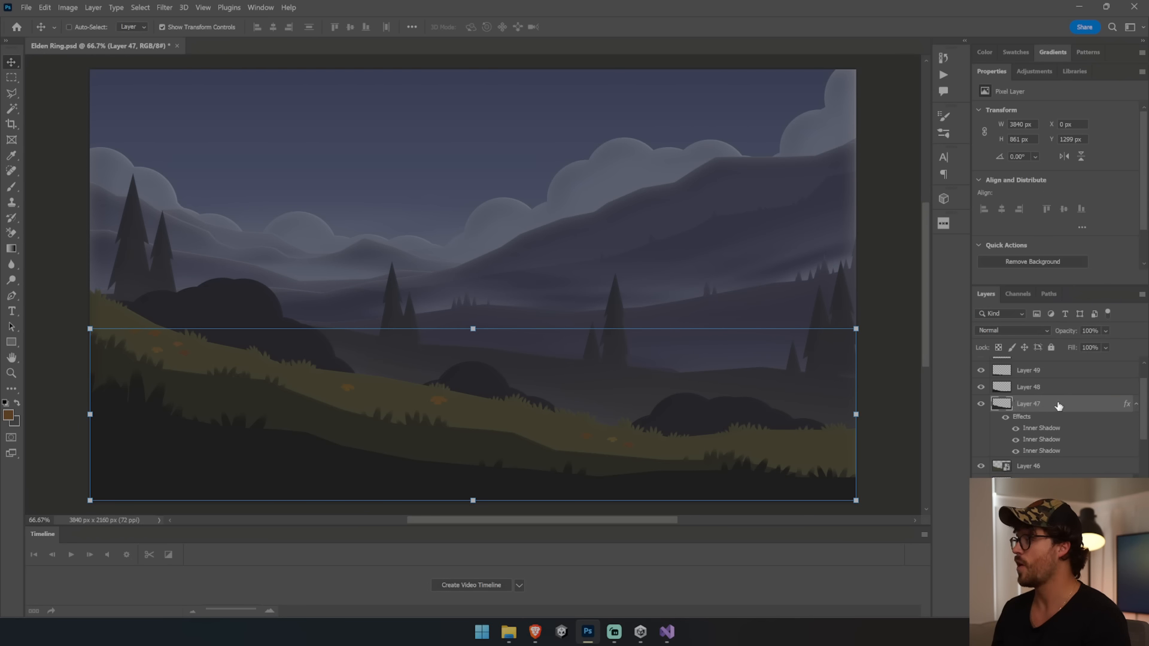
pyautogui.rightClick(1056, 404)
pyautogui.click(1039, 313)
# Step: Convert the bush layer (Layer 54), Layer 44 and Layer 41 to smart objects
pyautogui.rightClick(1035, 437)
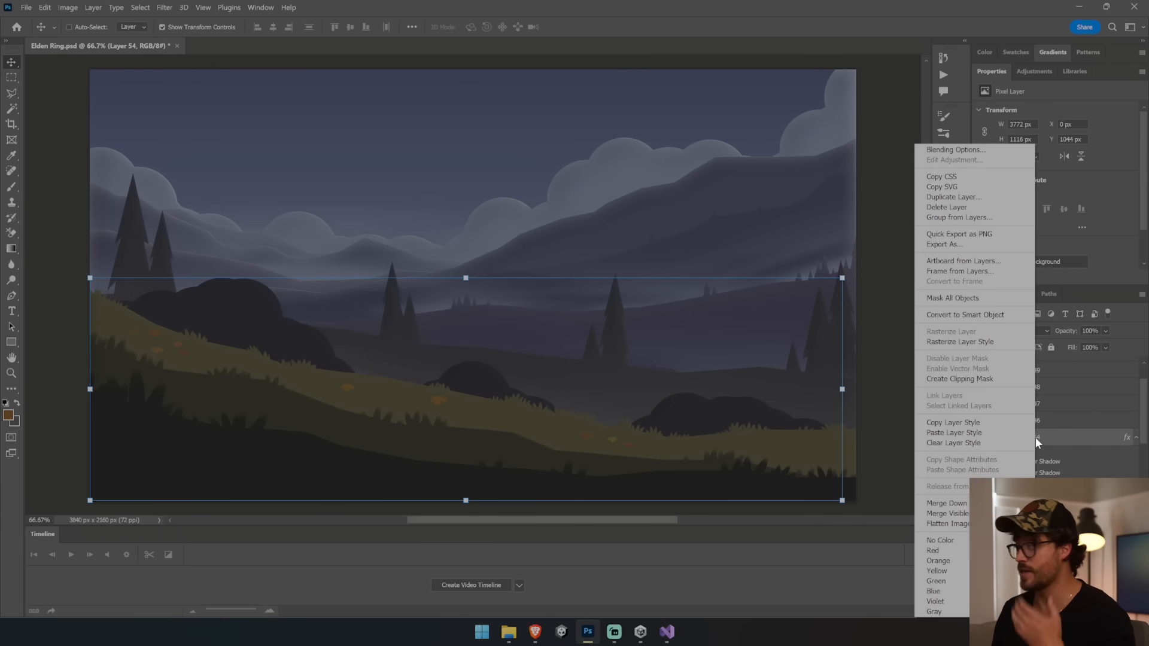
pyautogui.click(967, 315)
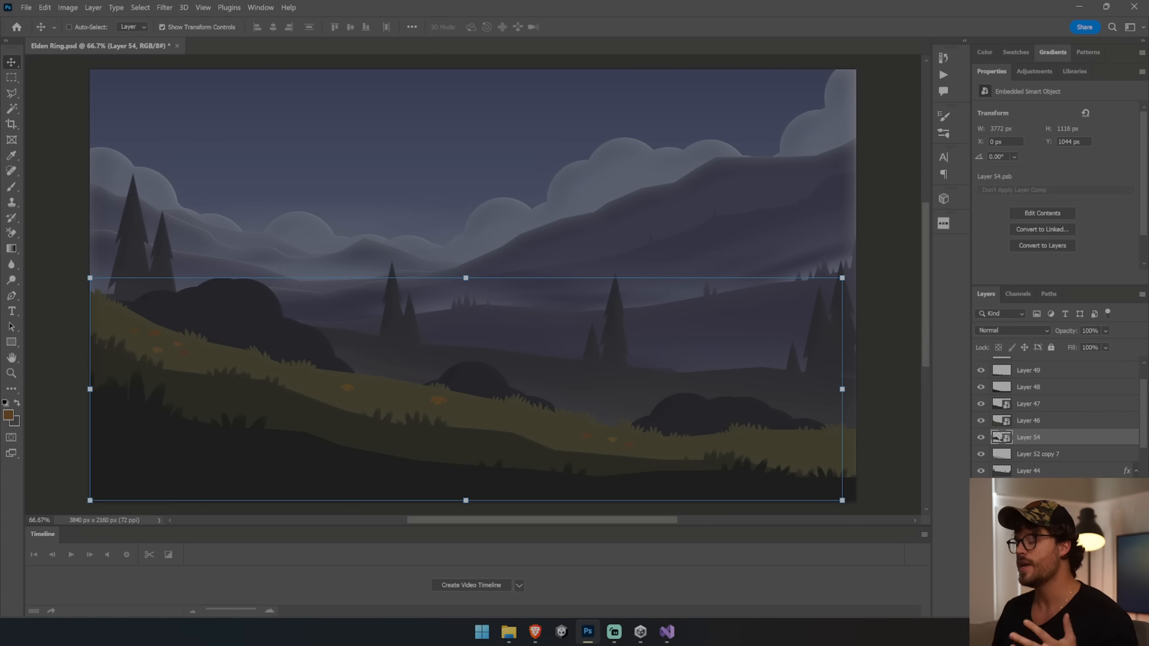
pyautogui.rightClick(1059, 472)
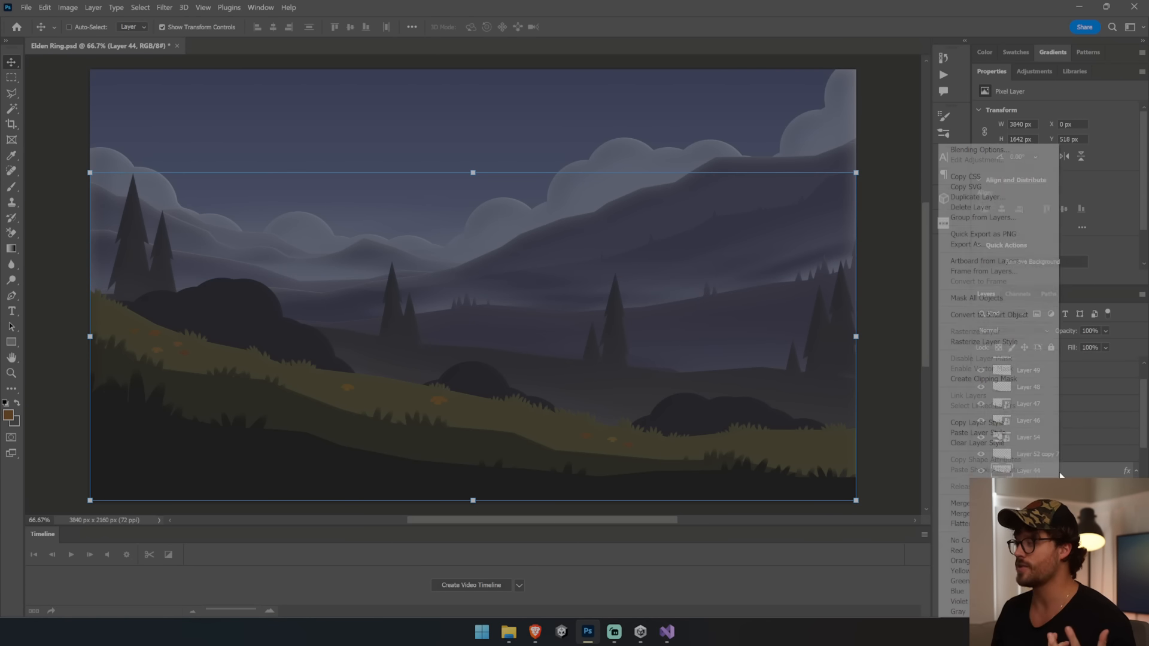
pyautogui.click(1007, 314)
pyautogui.rightClick(1039, 564)
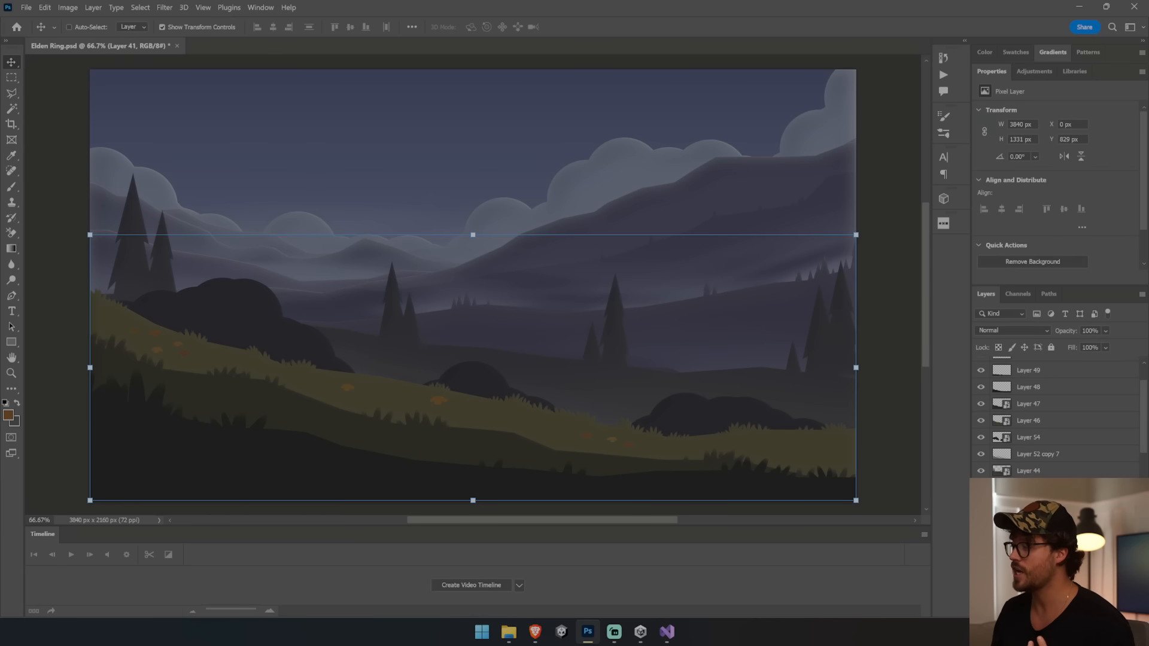
pyautogui.click(1086, 234)
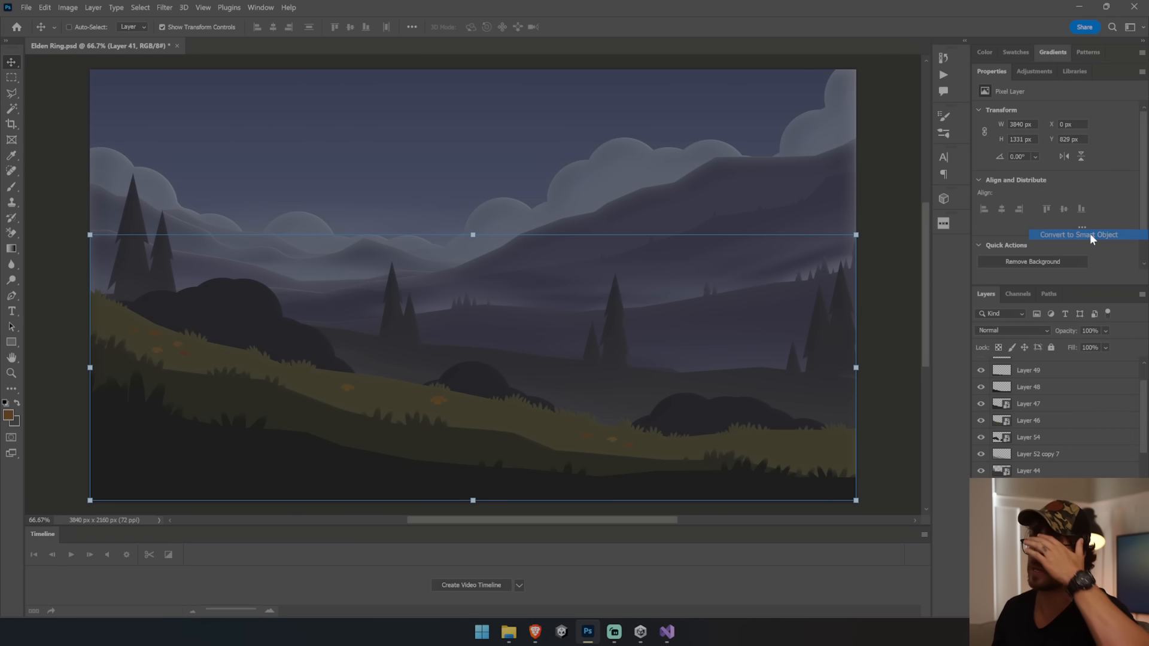
# Step: Convert the remaining styled mountain layers, including Layer 40, Layer 39 and Layer 36, and the cloud layer (Layer 50) to smart objects
pyautogui.scroll(-4, 1038, 431)
pyautogui.rightClick(1038, 454)
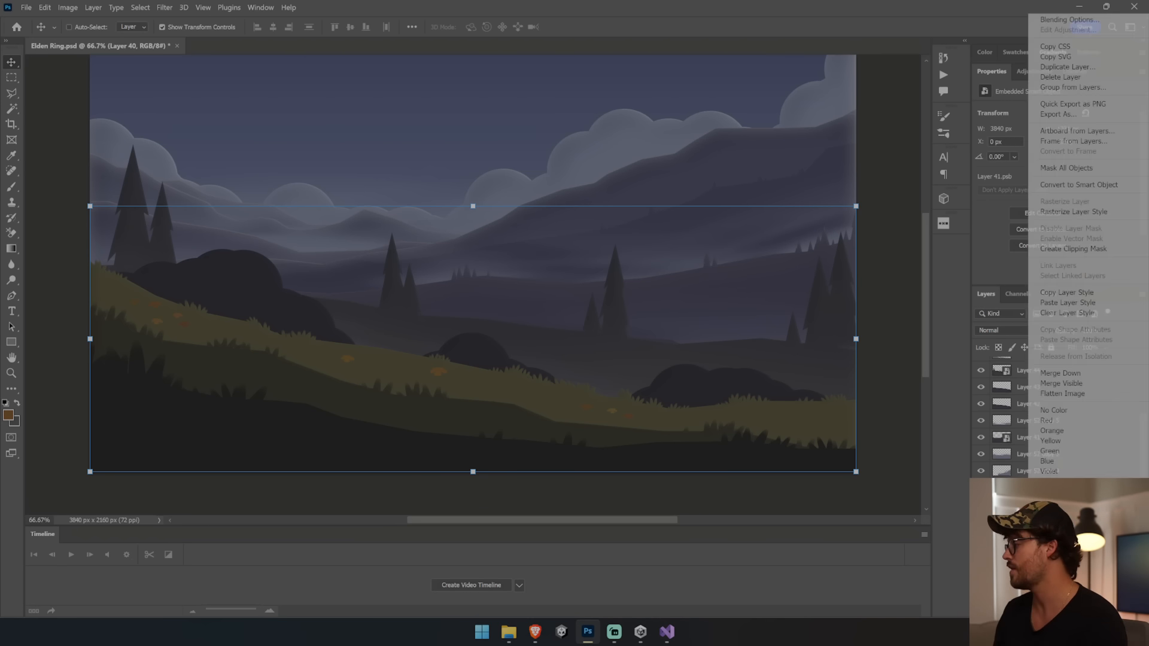
pyautogui.click(1086, 234)
pyautogui.rightClick(1038, 492)
pyautogui.click(1089, 204)
pyautogui.rightClick(1038, 509)
pyautogui.click(1089, 205)
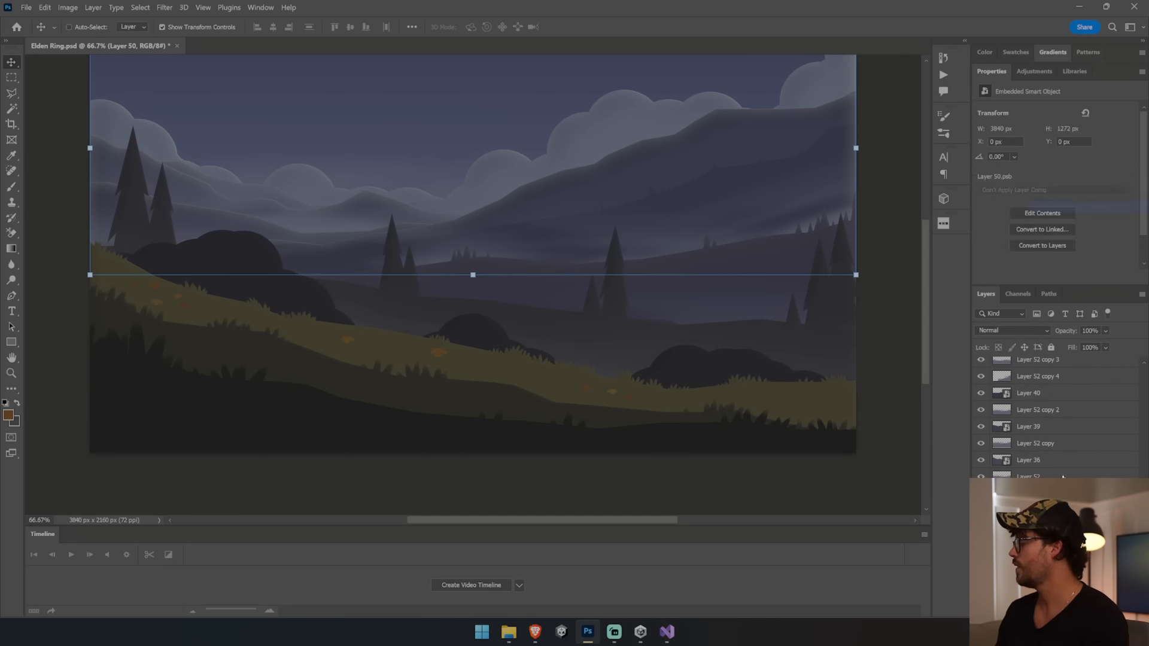
# Step: Select the grassy hill layer (Layer 46) and try moving it upward, undoing the move
pyautogui.click(1038, 538)
pyautogui.scroll(15, 1041, 455)
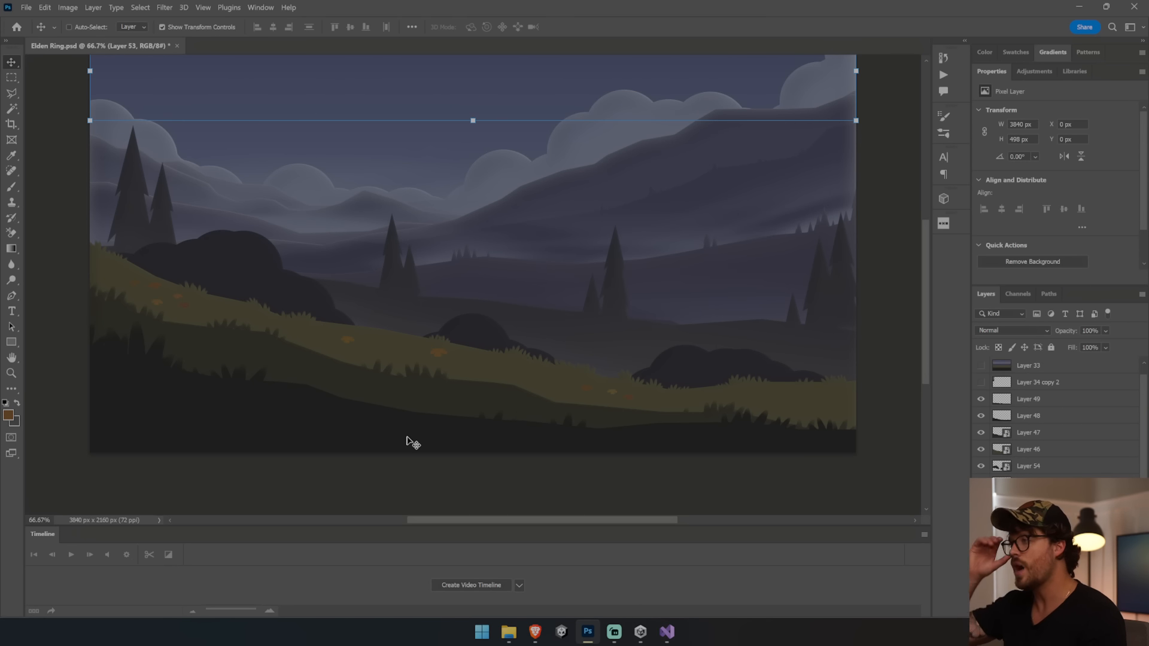
pyautogui.keyDown('ctrl'); pyautogui.click(349, 343); pyautogui.keyUp('ctrl')
pyautogui.moveTo(431, 351); pyautogui.dragTo(440, 310)
pyautogui.hotkey('ctrl', 'z')
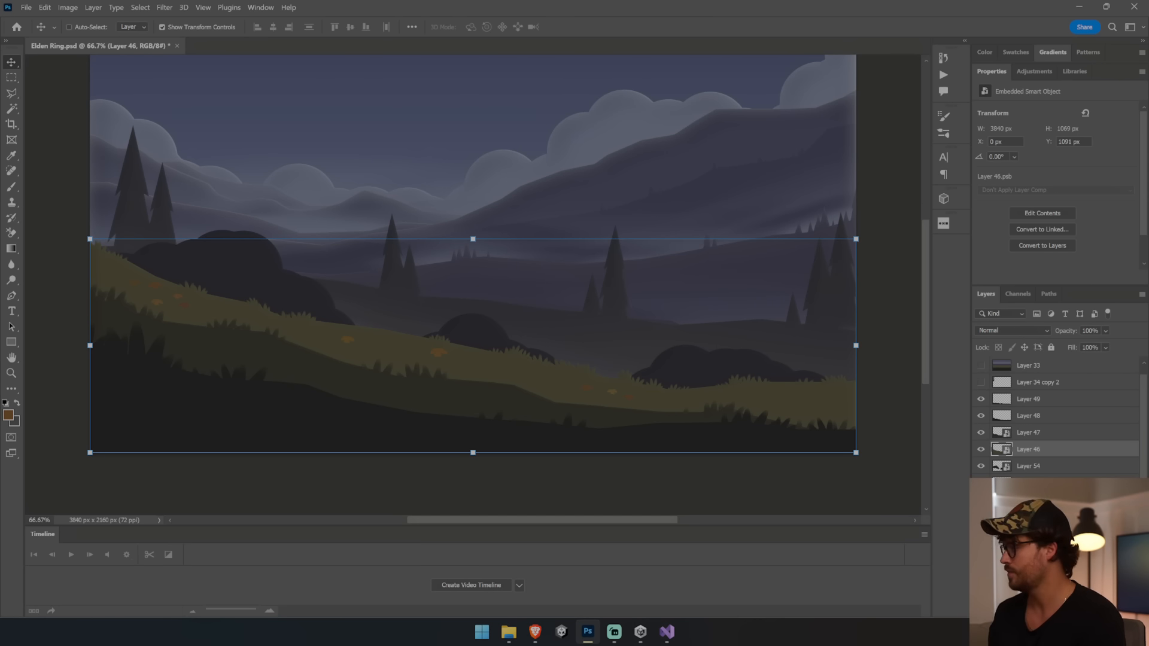
# Step: Add a new layer clipped to the grassy hill (Layer 46) and set the foreground colour to white (#ffffff)
pyautogui.click(1093, 611)
pyautogui.keyDown('alt'); pyautogui.click(1050, 456); pyautogui.keyUp('alt')
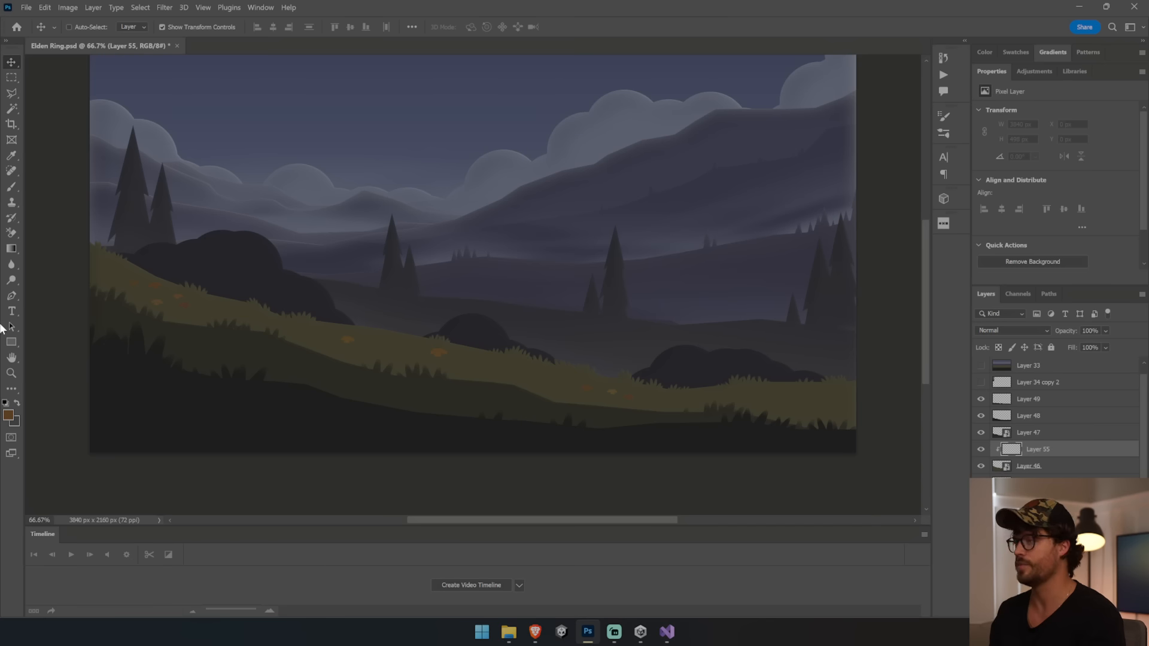
pyautogui.click(10, 251)
pyautogui.click(8, 414)
pyautogui.moveTo(589, 173); pyautogui.dragTo(469, 58)
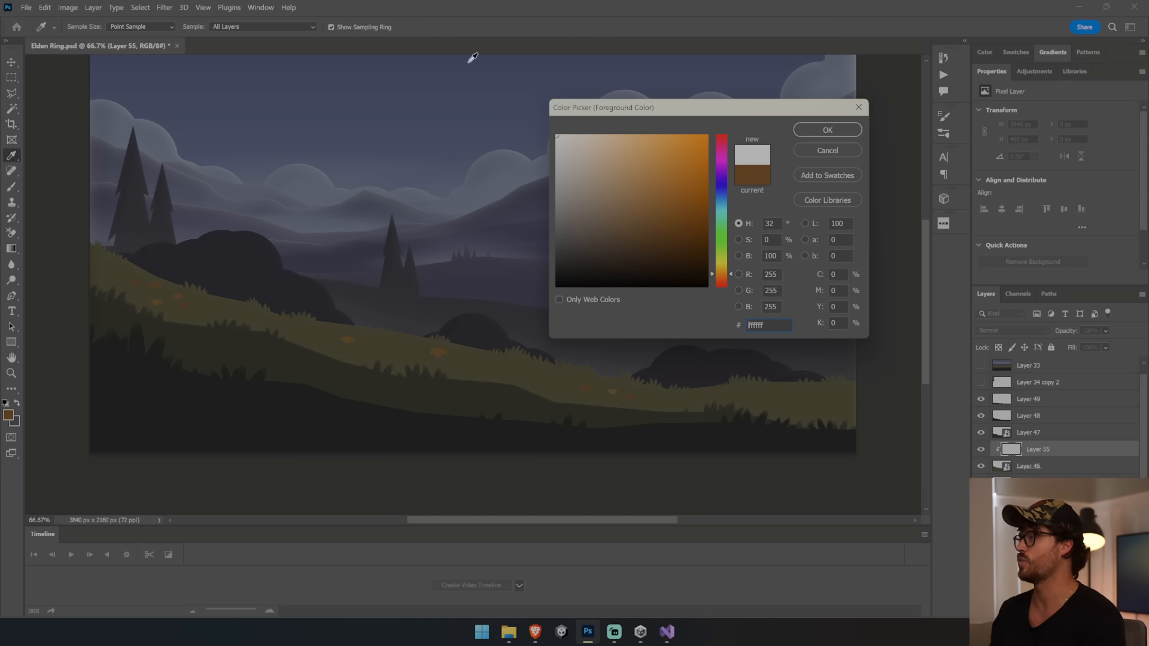
pyautogui.click(826, 130)
# Step: Switch to the Brush tool and choose a soft round brush
pyautogui.click(12, 186)
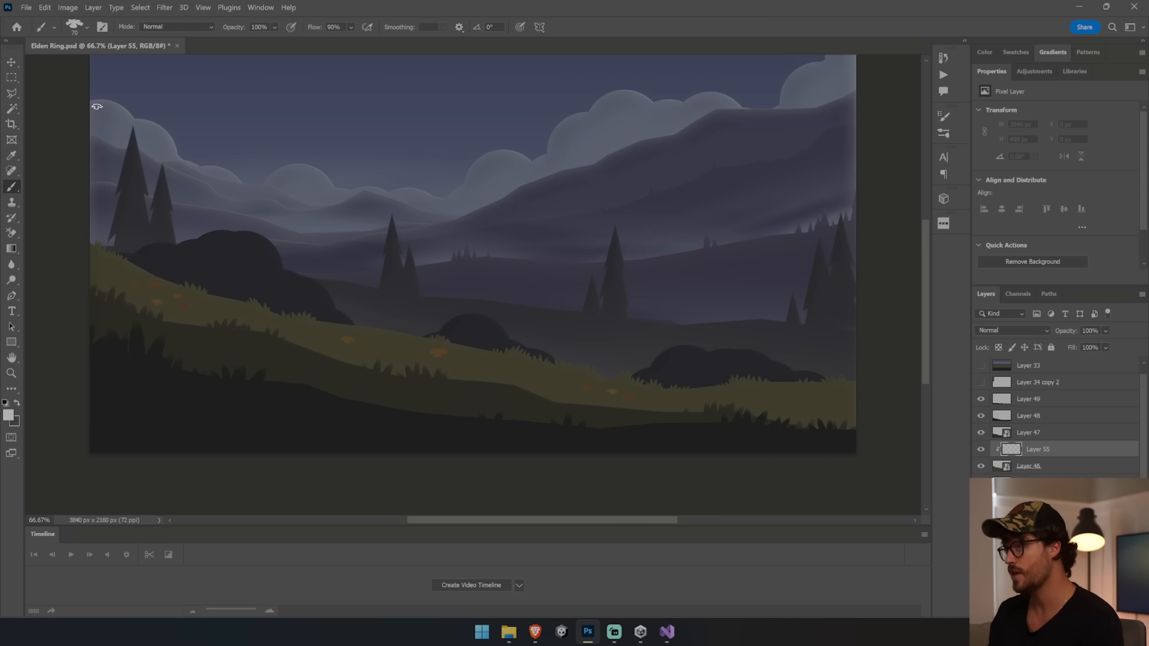
pyautogui.click(74, 26)
pyautogui.scroll(10, 120, 269)
pyautogui.click(90, 177)
pyautogui.click(960, 426)
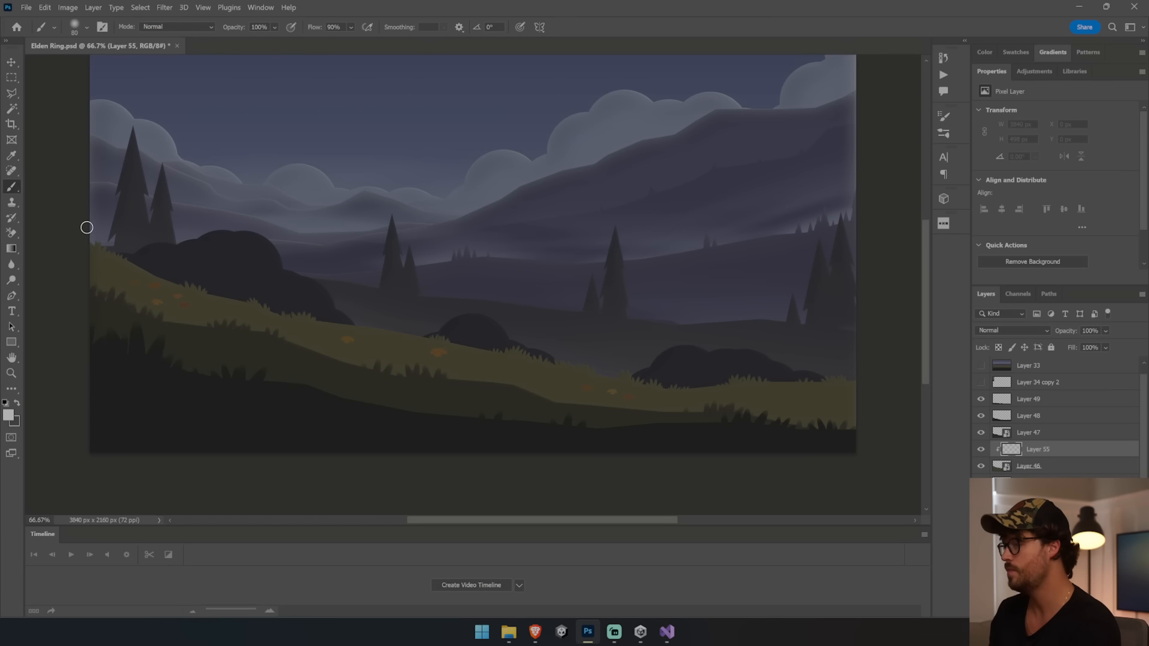
# Step: Enlarge the brush to 800 px and paint a soft white glow along the whole upper edge of the grassy hill
pyautogui.press(']')
pyautogui.press(']')
pyautogui.press(']')
pyautogui.press(']')
pyautogui.press(']')
pyautogui.press(']')
pyautogui.press(']')
pyautogui.press(']')
pyautogui.press(']')
pyautogui.press(']')
pyautogui.press(']')
pyautogui.press(']')
pyautogui.press(']')
pyautogui.moveTo(120, 210)
pyautogui.mouseDown()
pyautogui.moveTo(349, 282)
pyautogui.moveTo(734, 332)
pyautogui.moveTo(850, 365)
pyautogui.mouseUp()
# Step: Set the glow layer's blend mode to Overlay and brush more light over the hill's left half
pyautogui.click(1034, 328)
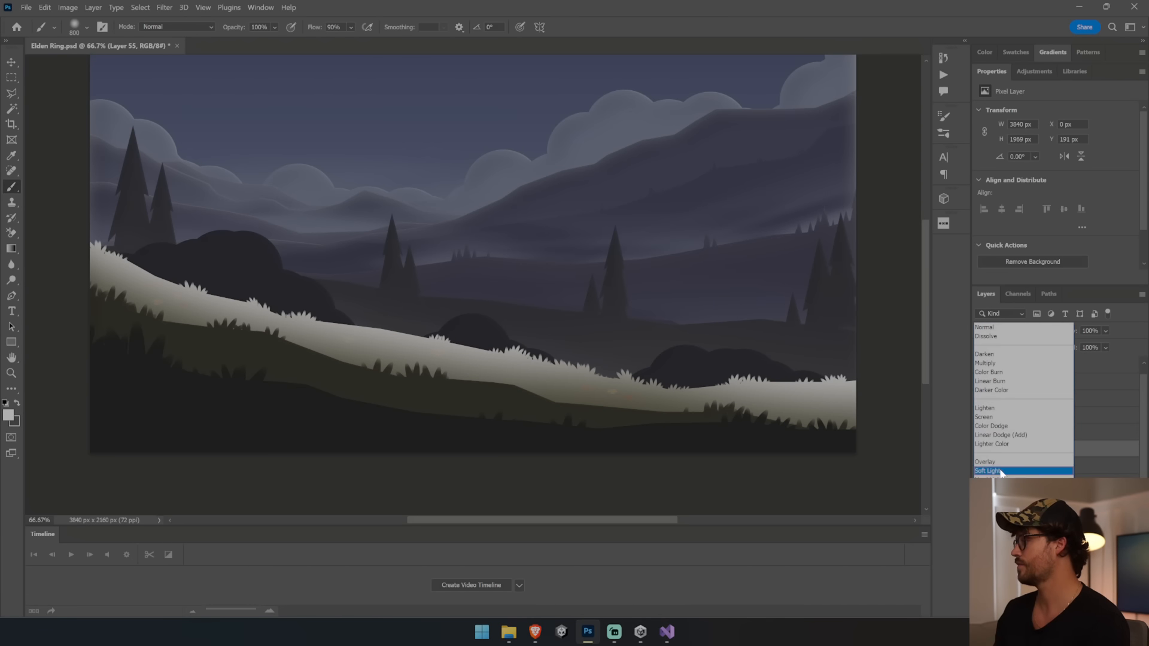
pyautogui.click(998, 464)
pyautogui.moveTo(343, 247); pyautogui.dragTo(196, 200)
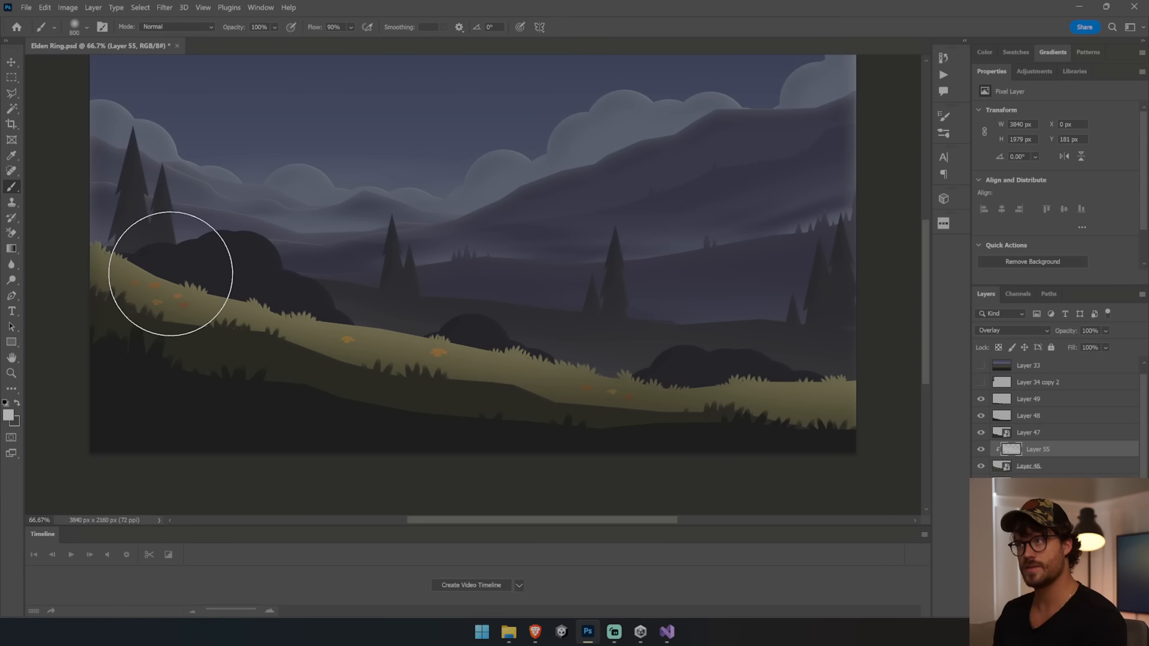
# Step: Lasso three jagged patches along the grassy hill's upper edge and mask the glow layer (Layer 55) to them
pyautogui.click(12, 93)
pyautogui.rightClick(12, 93)
pyautogui.click(47, 95)
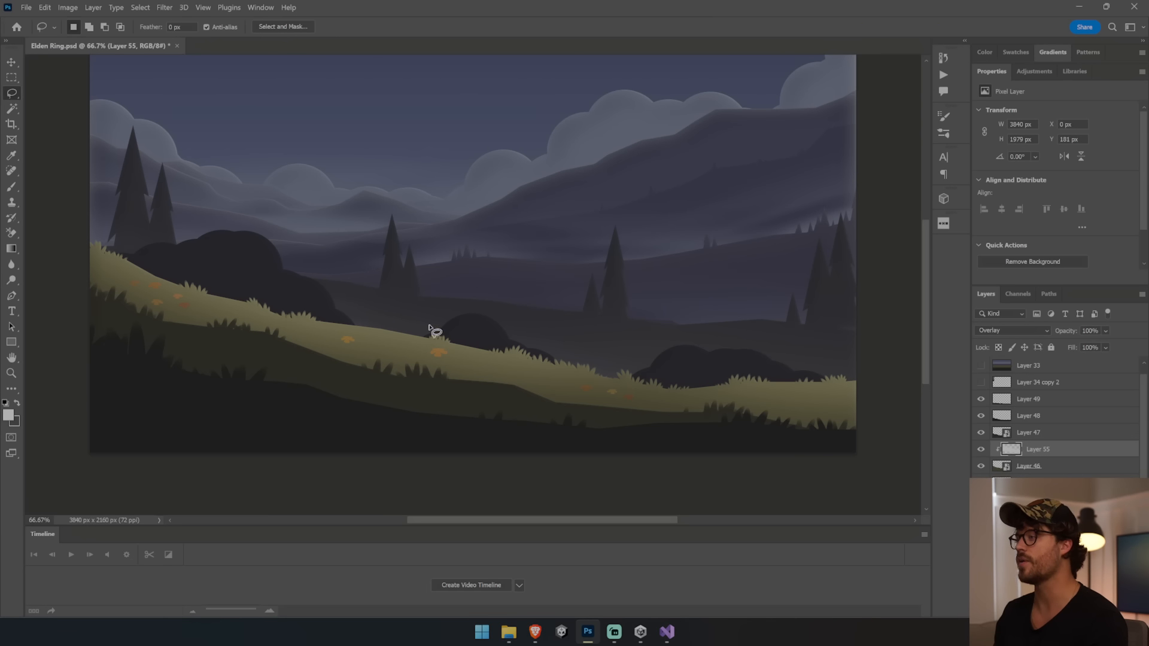
pyautogui.moveTo(356, 325)
pyautogui.mouseDown()
pyautogui.moveTo(256, 339)
pyautogui.moveTo(266, 330)
pyautogui.moveTo(130, 328)
pyautogui.moveTo(143, 304)
pyautogui.moveTo(49, 284)
pyautogui.moveTo(154, 256)
pyautogui.mouseUp()
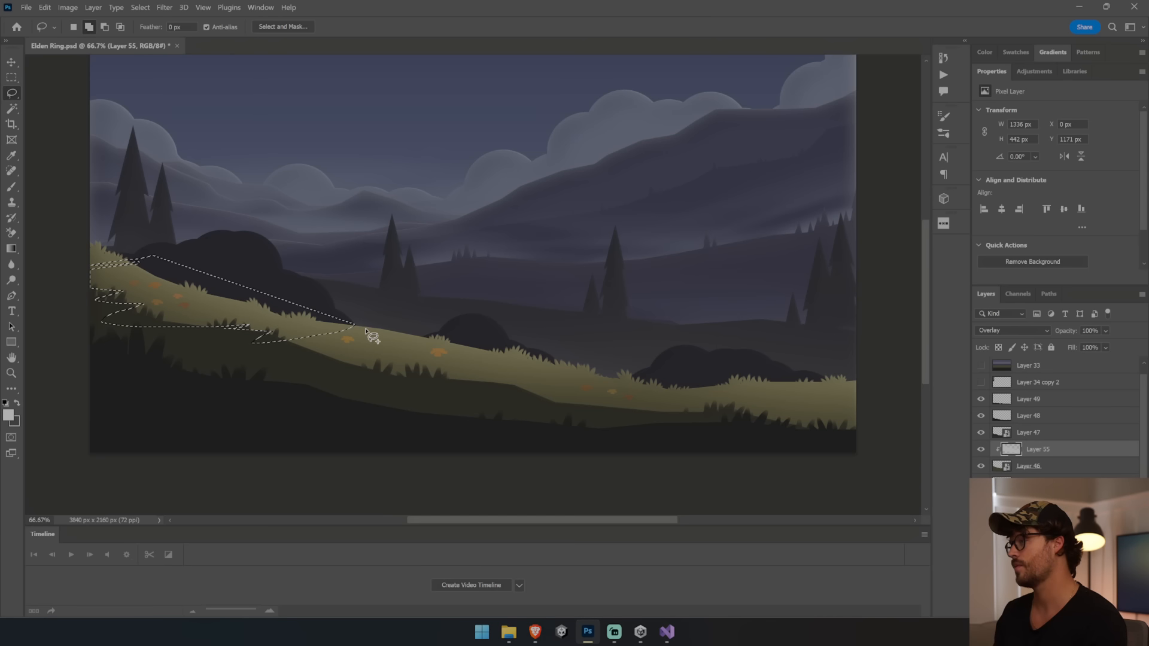
pyautogui.moveTo(431, 336)
pyautogui.mouseDown()
pyautogui.moveTo(432, 347)
pyautogui.moveTo(383, 361)
pyautogui.moveTo(569, 364)
pyautogui.moveTo(481, 316)
pyautogui.mouseUp()
pyautogui.moveTo(652, 380)
pyautogui.mouseDown()
pyautogui.moveTo(615, 401)
pyautogui.moveTo(744, 408)
pyautogui.moveTo(800, 397)
pyautogui.moveTo(763, 326)
pyautogui.mouseUp()
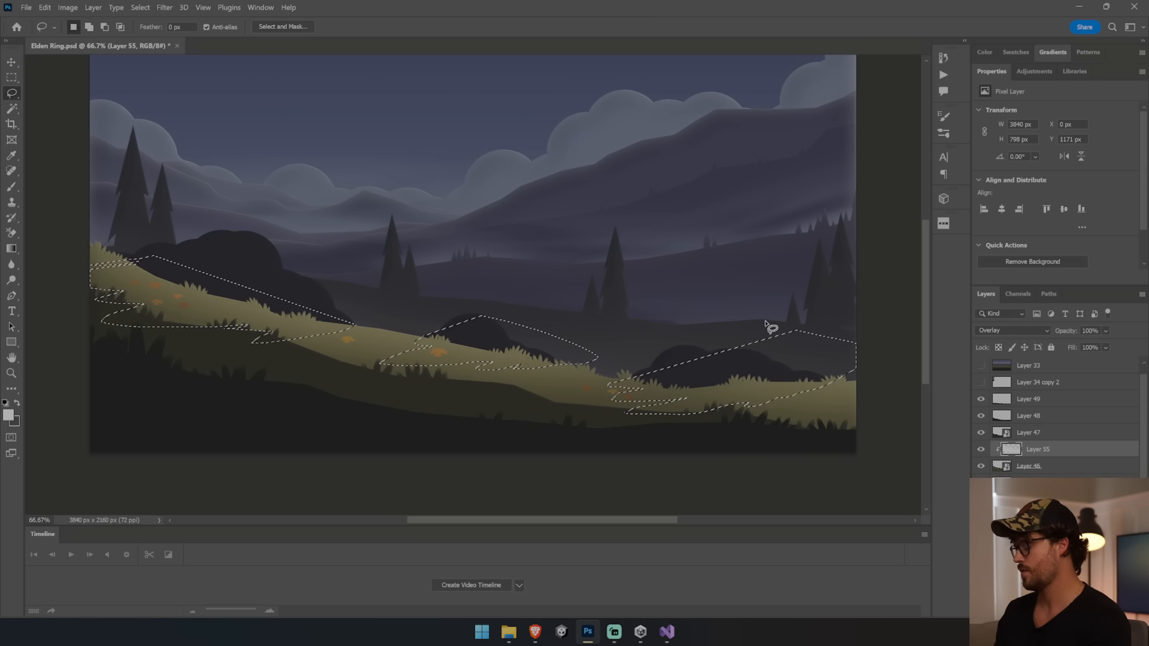
pyautogui.click(1043, 611)
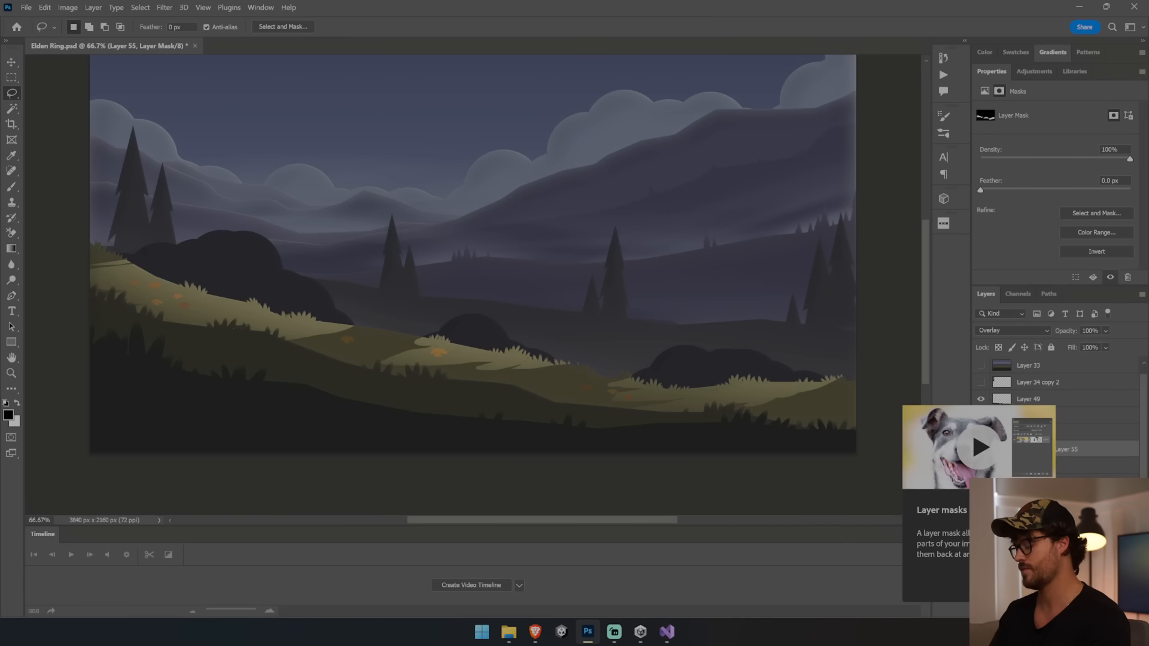
# Step: Invert the glow layer's mask (Layer 55) and unlink the mask from the layer
pyautogui.hotkey('ctrl', 'i')
pyautogui.press('v')
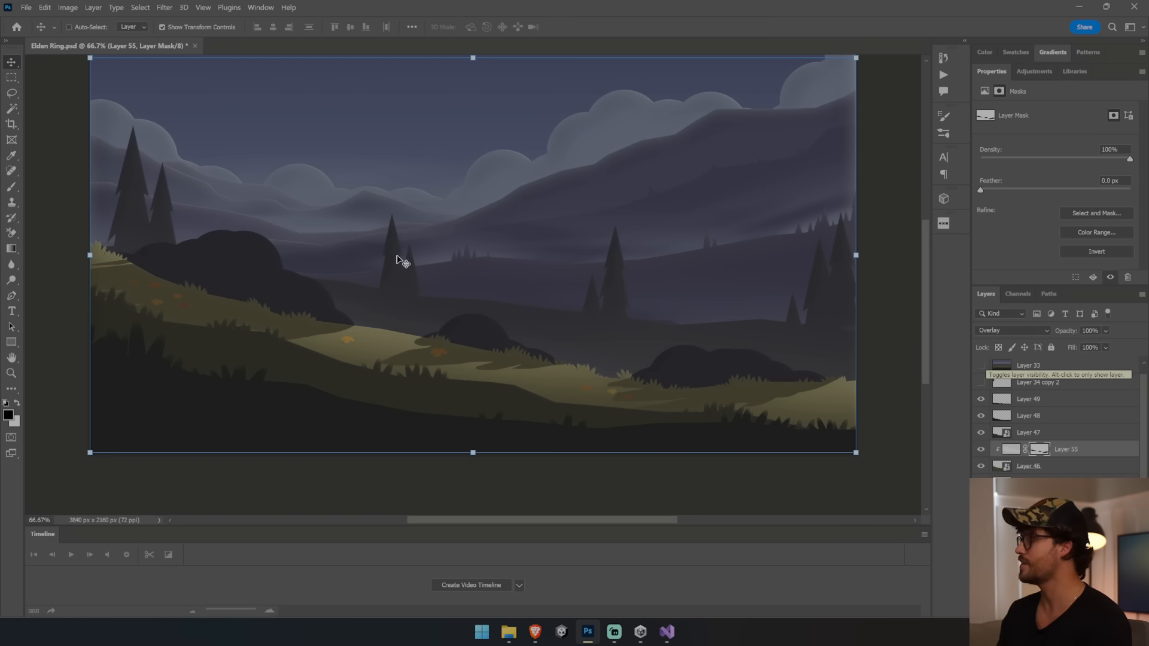
pyautogui.click(1025, 451)
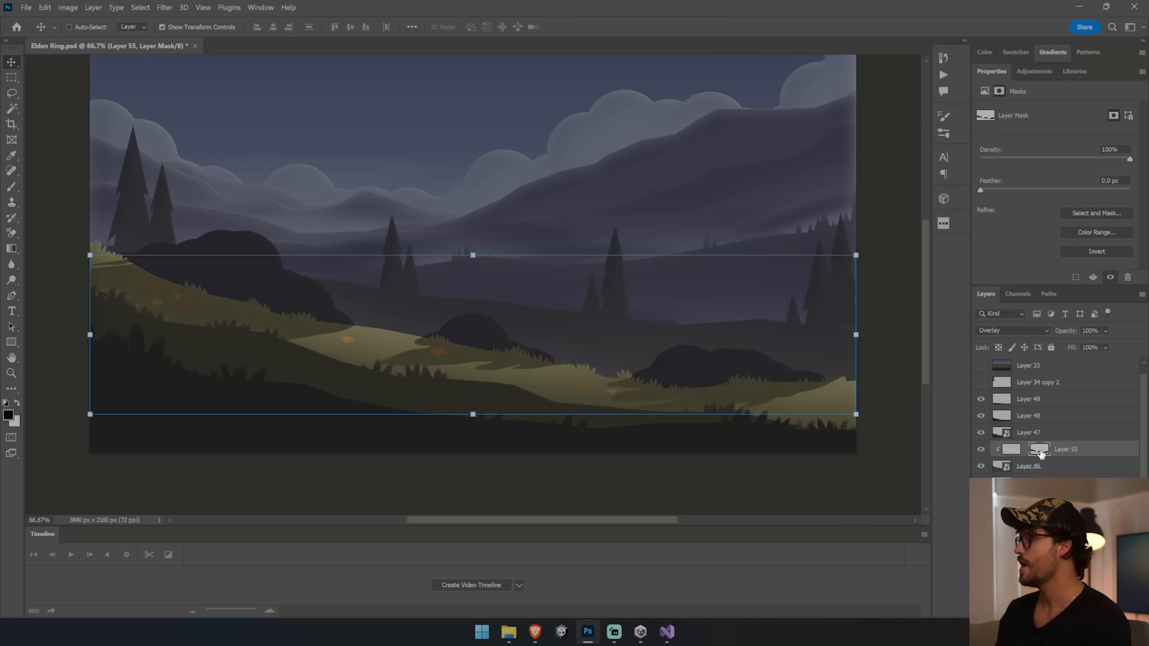
# Step: Try a Motion Blur at 35° with a distance of 382 pixels on Layer 55's mask
pyautogui.click(164, 7)
pyautogui.moveTo(187, 147)
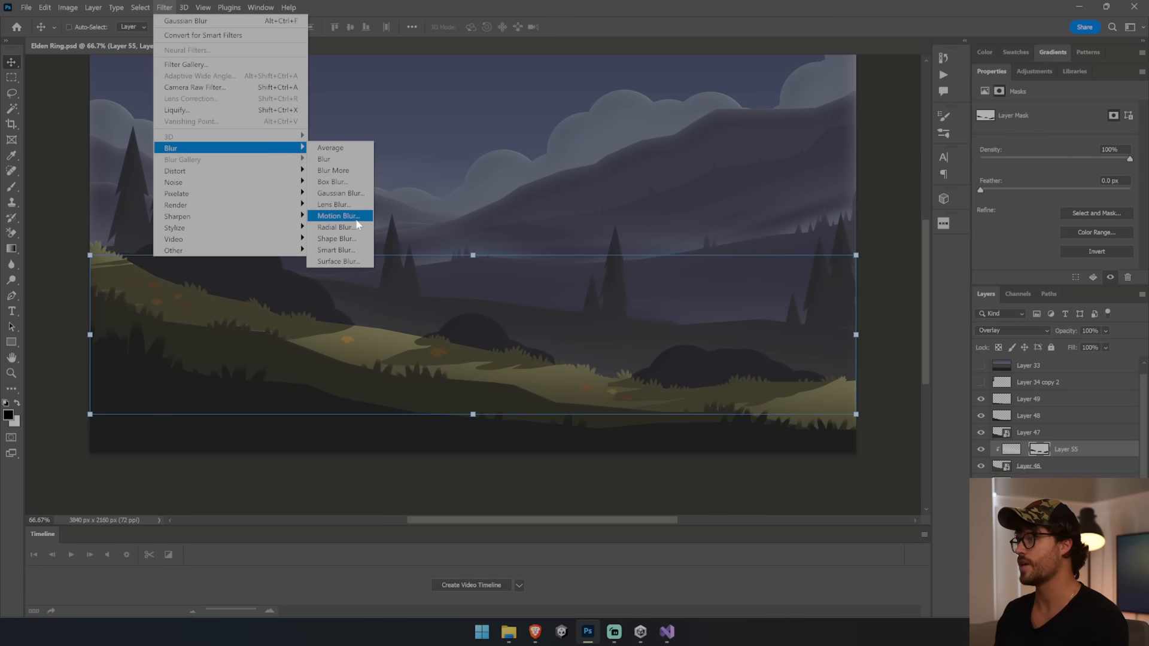
pyautogui.click(362, 216)
pyautogui.click(588, 291)
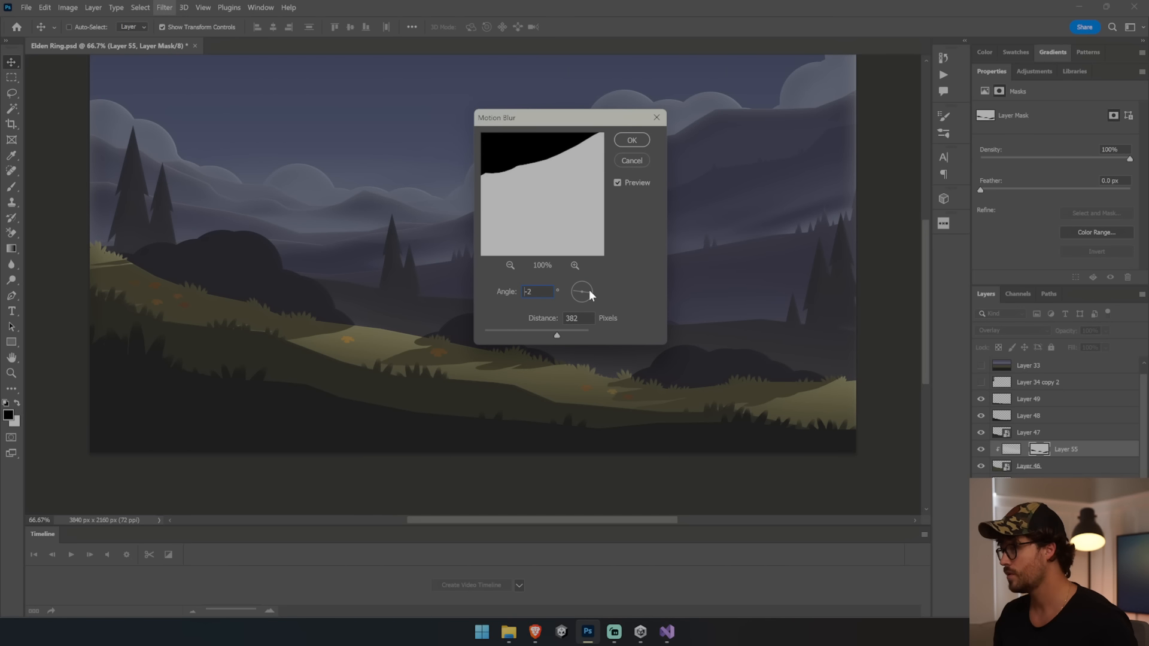
pyautogui.moveTo(591, 290); pyautogui.dragTo(591, 284)
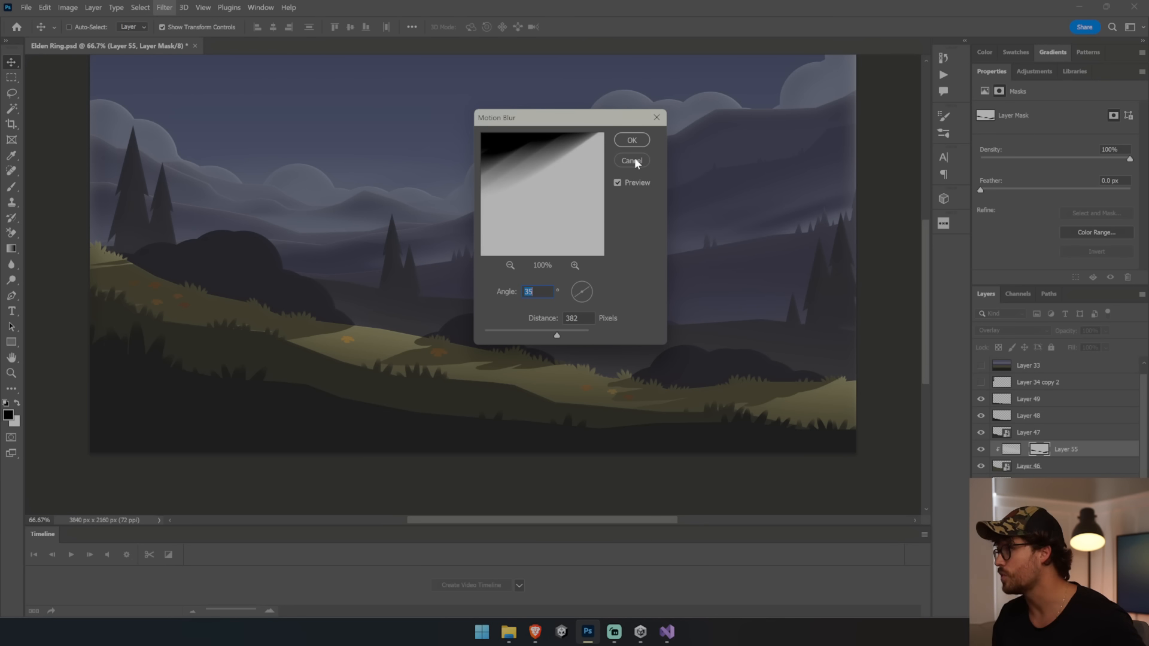
pyautogui.click(635, 141)
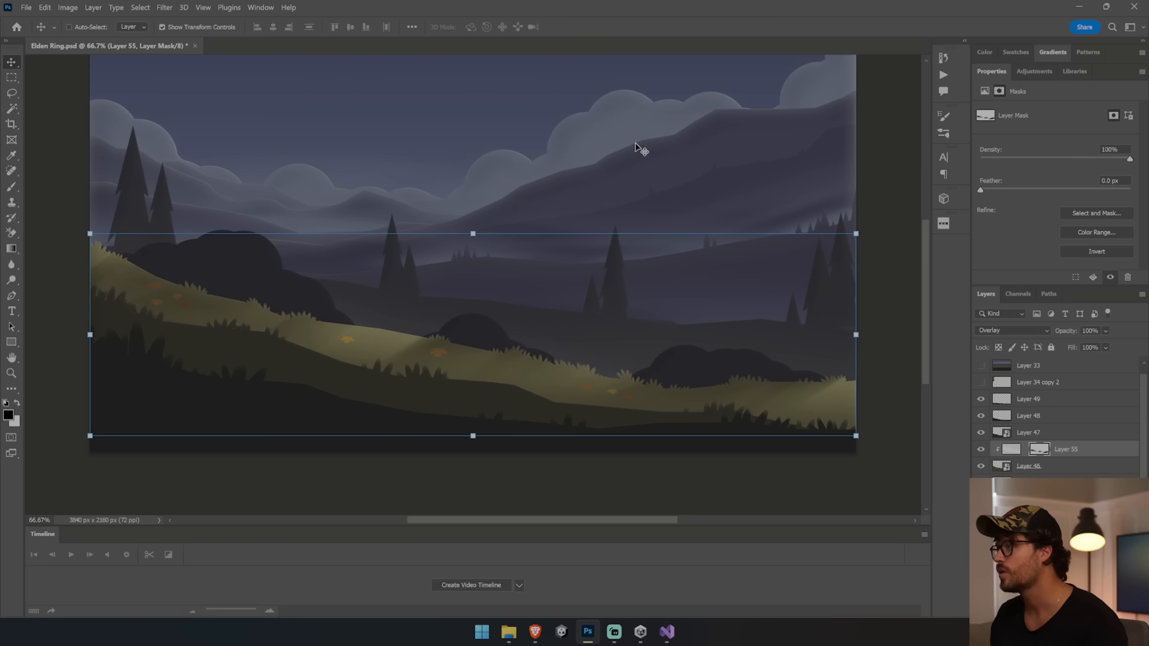
pyautogui.hotkey('ctrl', 'z')
# Step: Soften Layer 55's mask with a Motion Blur of 382 pixels at a diagonal angle shallower than 35°
pyautogui.click(164, 7)
pyautogui.moveTo(227, 150)
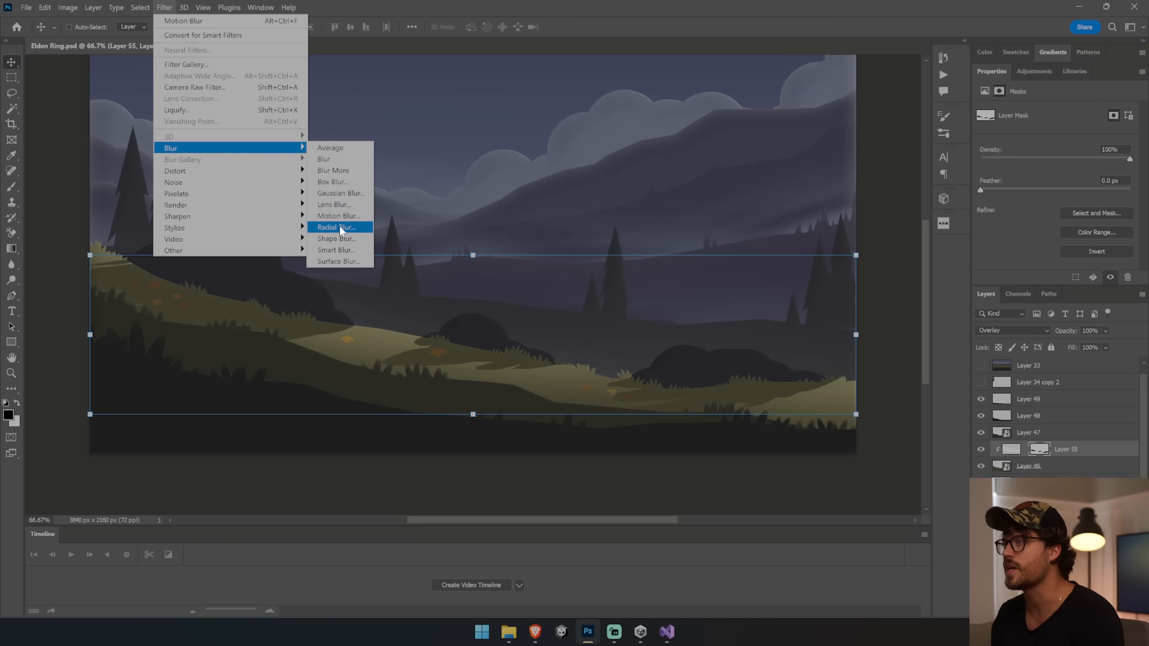
pyautogui.click(338, 216)
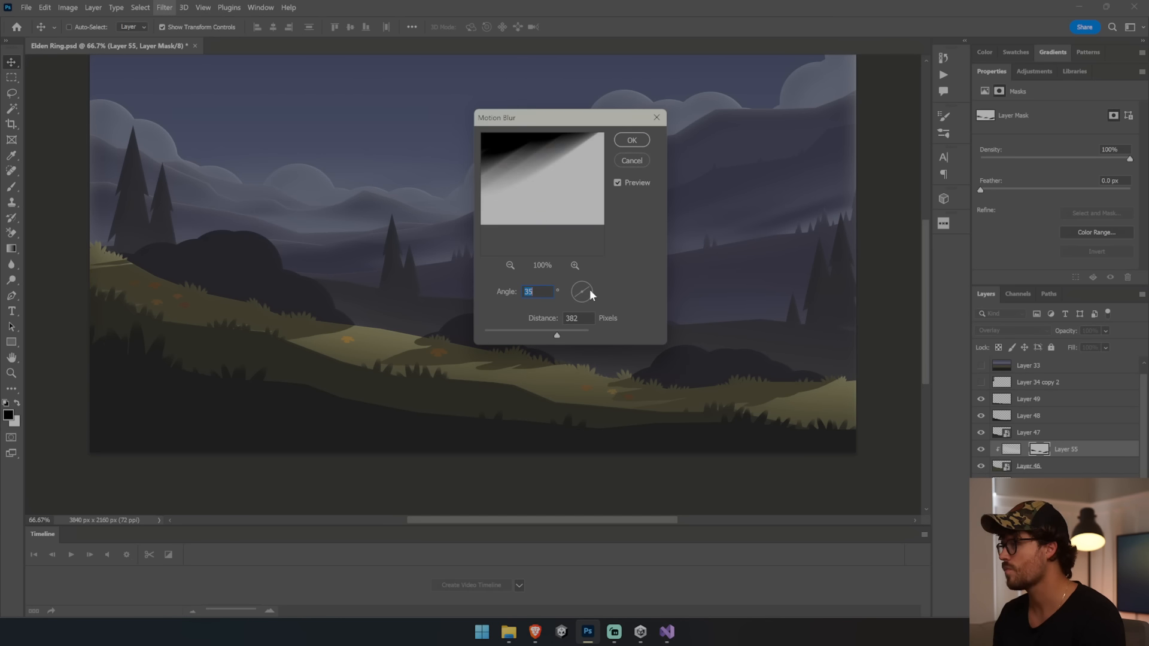
pyautogui.moveTo(590, 289); pyautogui.dragTo(591, 288)
pyautogui.click(632, 145)
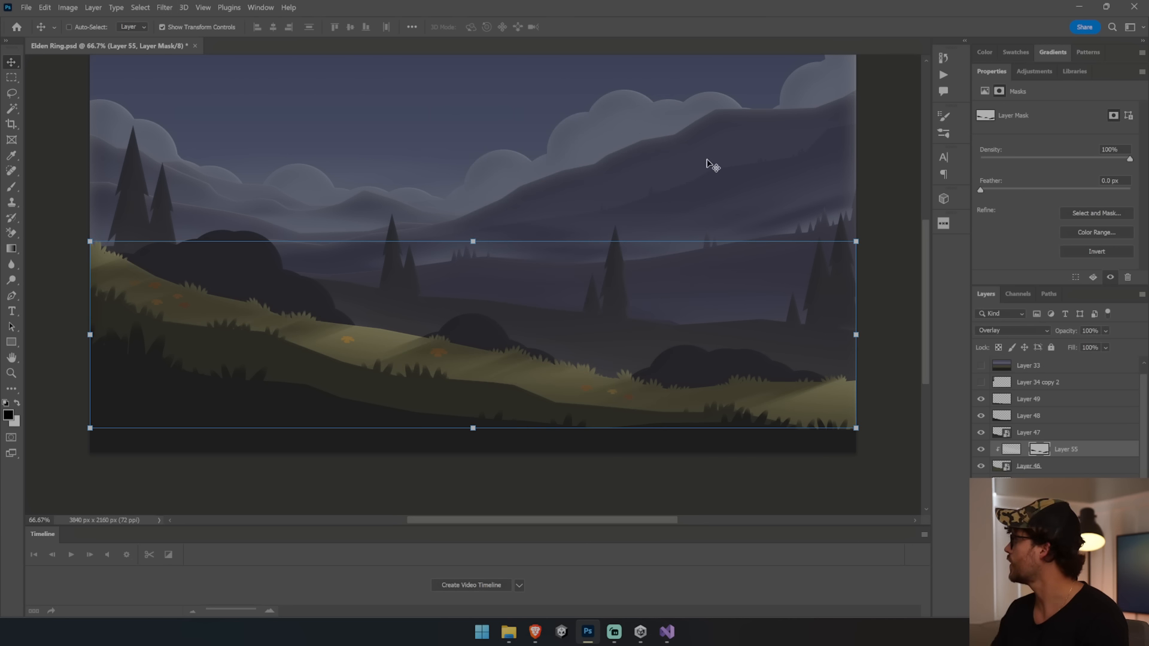
# Step: Colorize Layer 55's glow with Hue/Saturation at hue 32, saturation 96 and lightness -13
pyautogui.click(1008, 454)
pyautogui.click(68, 7)
pyautogui.moveTo(90, 37)
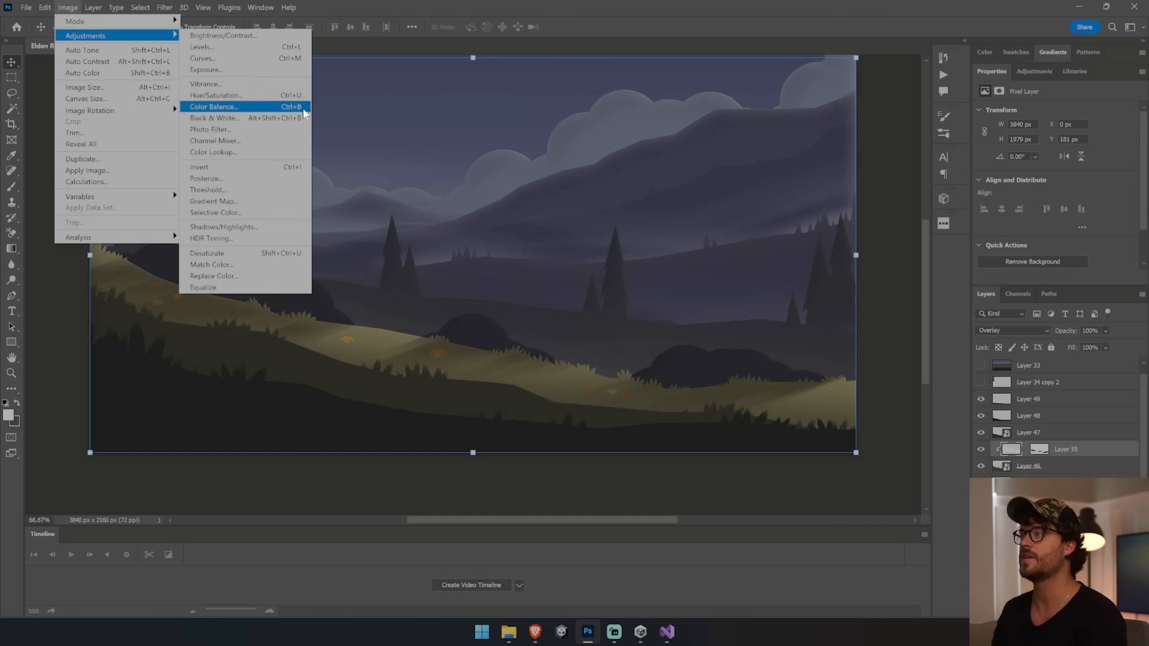
pyautogui.click(240, 95)
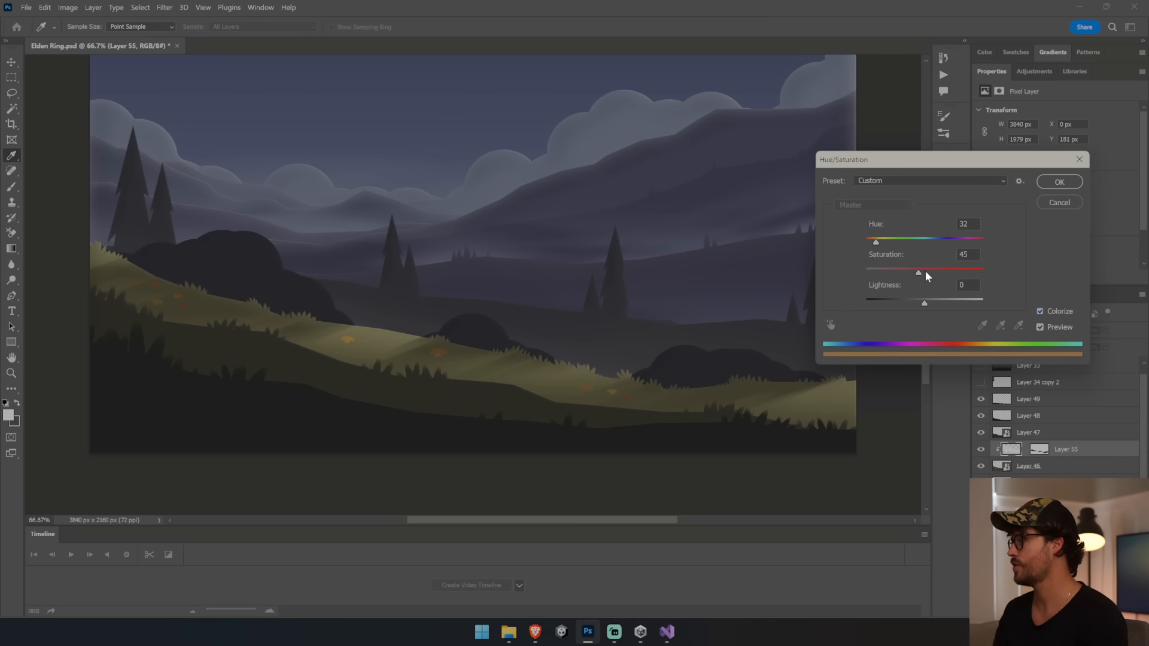
pyautogui.moveTo(926, 276); pyautogui.dragTo(907, 309)
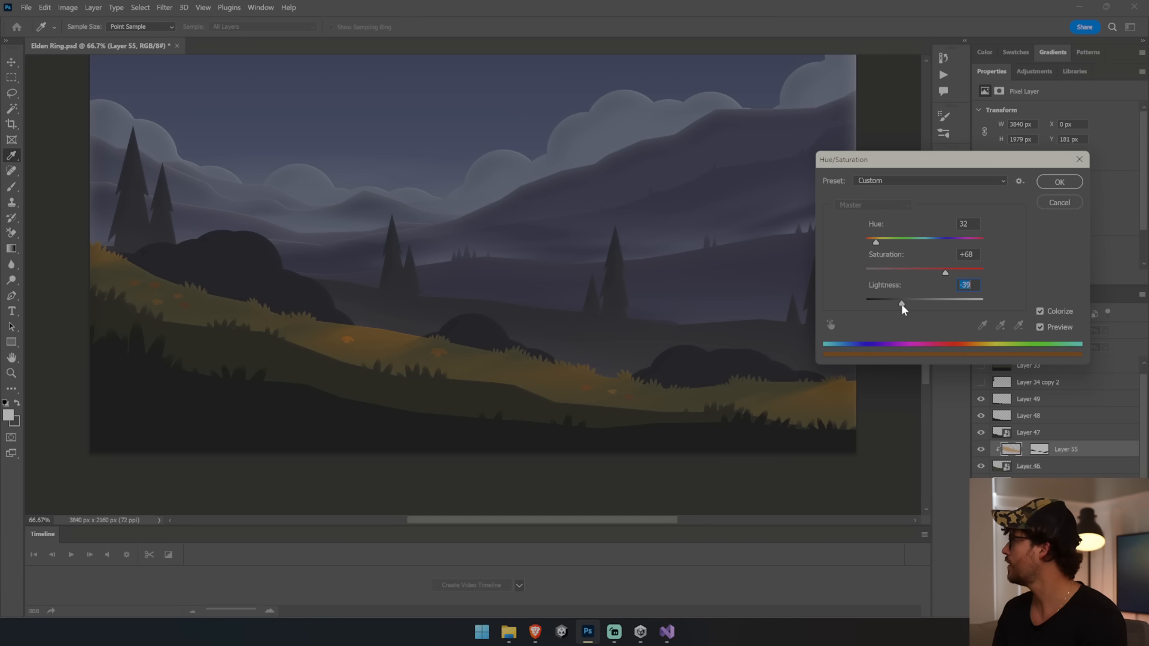
pyautogui.moveTo(958, 276); pyautogui.dragTo(979, 275)
pyautogui.moveTo(910, 303); pyautogui.dragTo(913, 304)
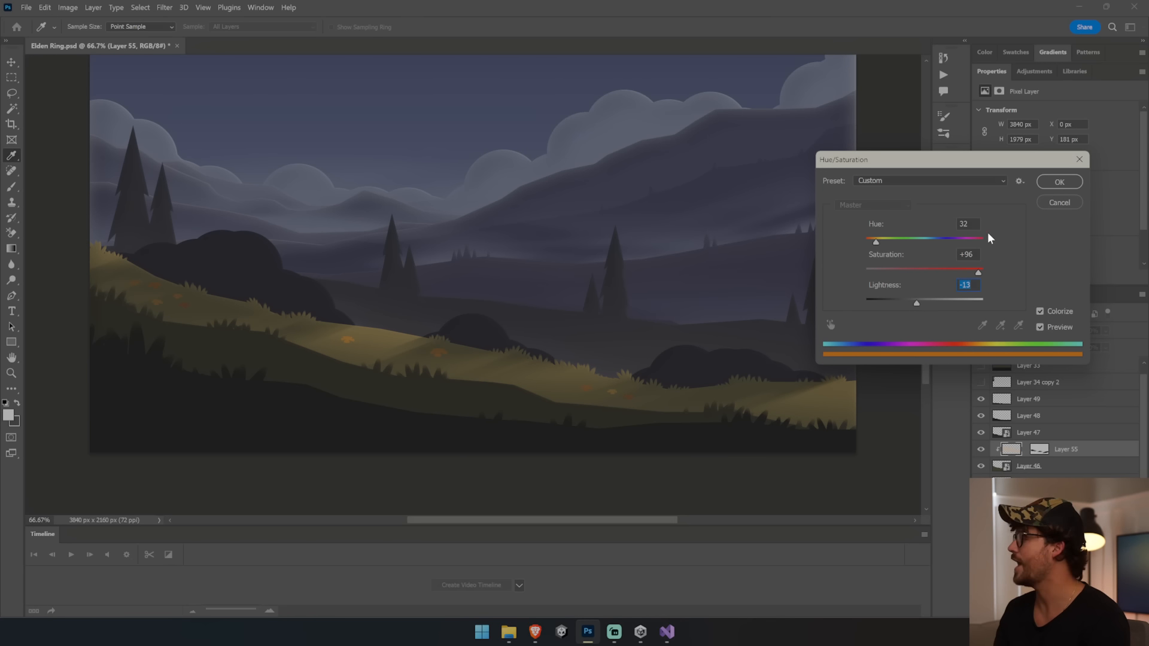
pyautogui.click(1058, 183)
pyautogui.press('v')
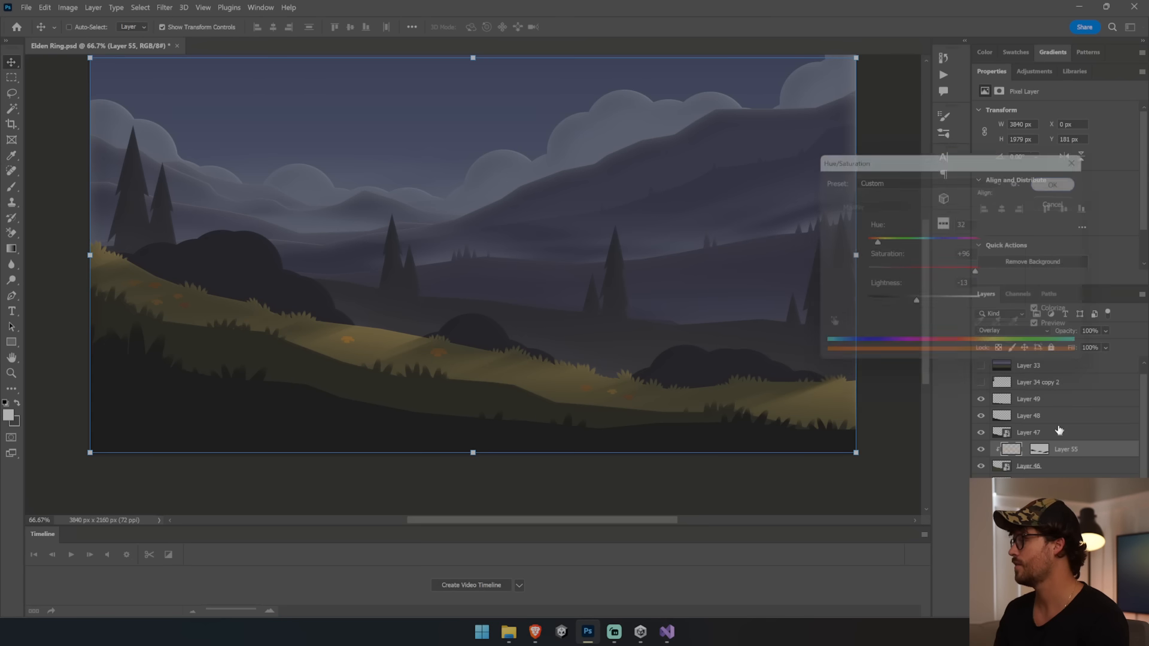
# Step: Add a layer above the bushes (Layer 54) and make a circular selection about 450 px wide over the large bush at the hill's left
pyautogui.moveTo(470, 414); pyautogui.dragTo(466, 446)
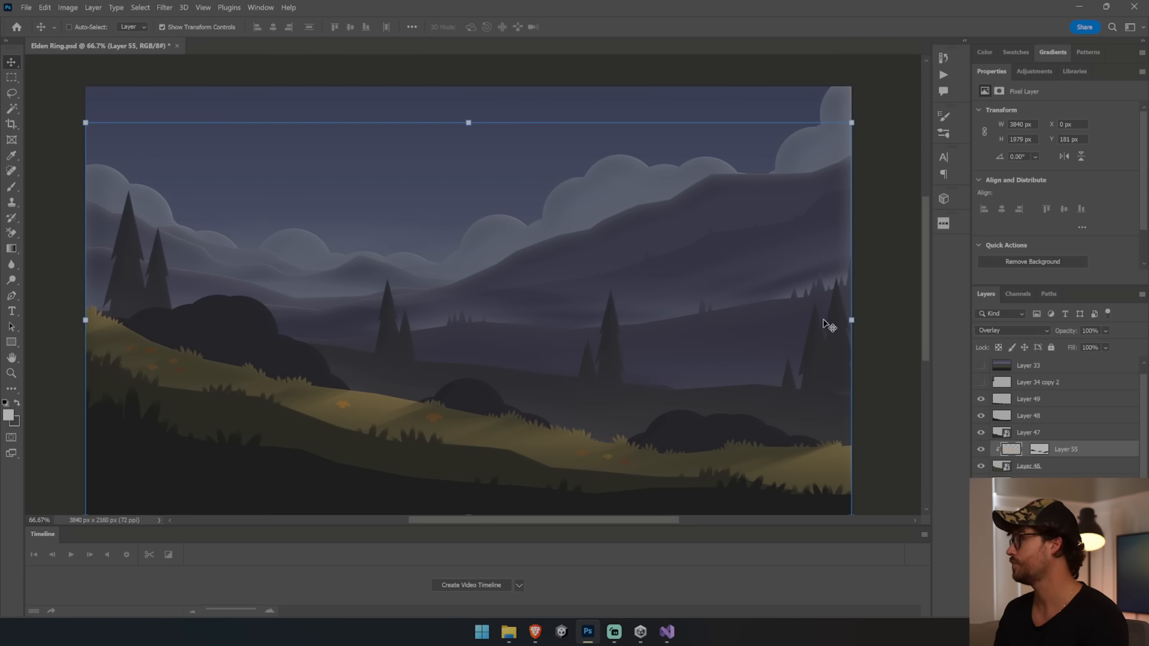
pyautogui.click(867, 310)
pyautogui.moveTo(289, 244); pyautogui.dragTo(315, 208)
pyautogui.keyDown('ctrl'); pyautogui.click(257, 307); pyautogui.keyUp('ctrl')
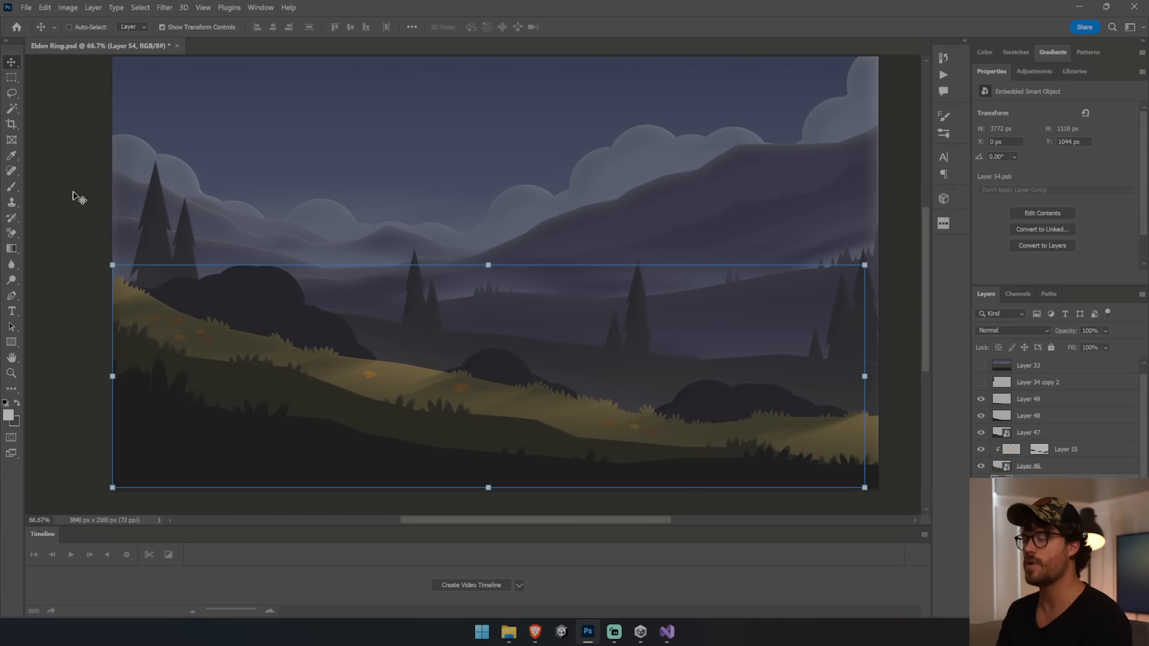
pyautogui.rightClick(12, 77)
pyautogui.click(47, 87)
pyautogui.hotkey('ctrl', 'alt', 'shift', 'n')
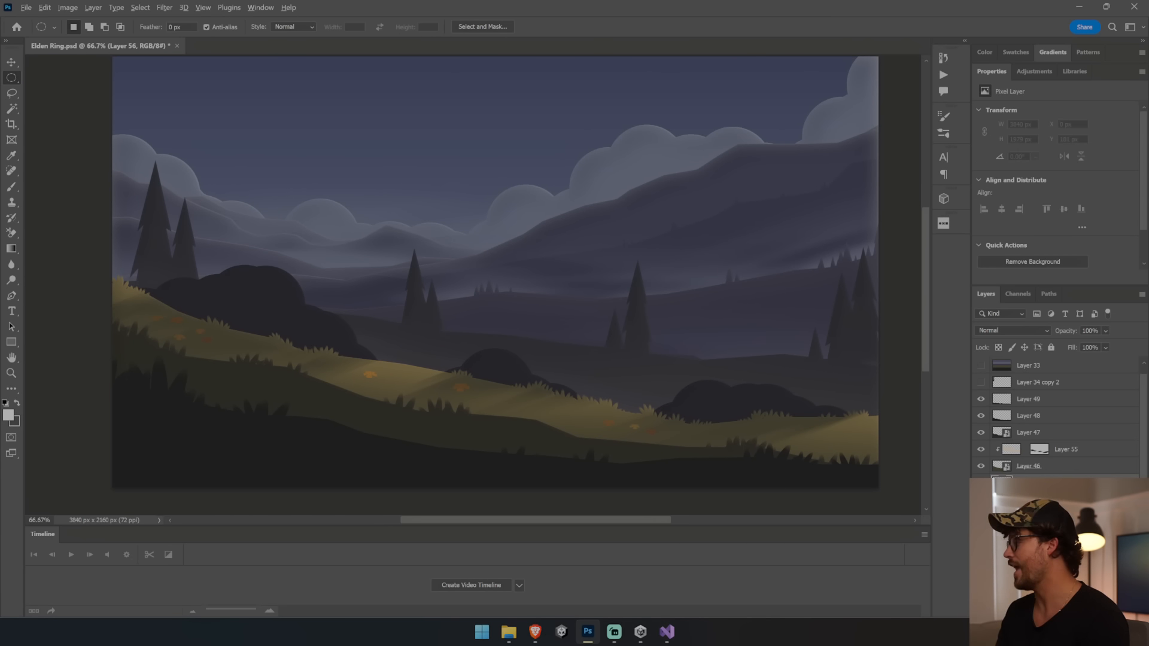
pyautogui.moveTo(174, 262); pyautogui.dragTo(249, 311)
pyautogui.click(140, 7)
pyautogui.click(154, 34)
pyautogui.click(12, 248)
pyautogui.moveTo(229, 262); pyautogui.dragTo(241, 281)
pyautogui.hotkey('ctrl', 'z')
pyautogui.hotkey('ctrl', 'z')
# Step: Invert the circular selection and brush soft black (#000000) shadow along the circle's left edge with a 400 px brush
pyautogui.hotkey('ctrl', 'shift', 'i')
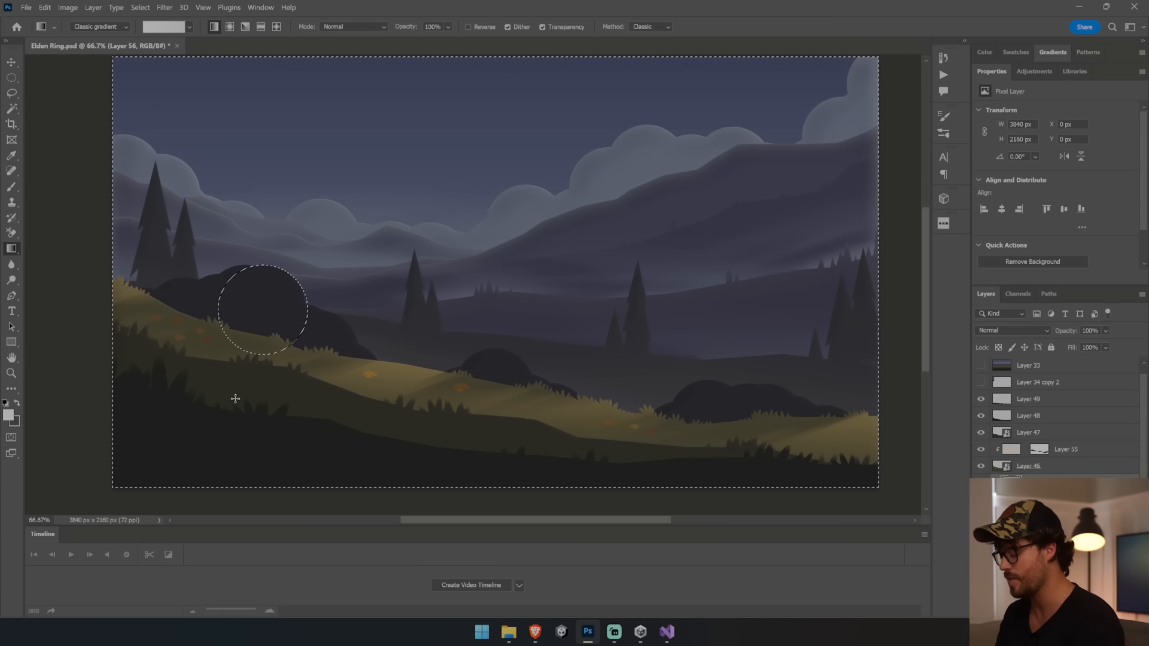
pyautogui.click(9, 418)
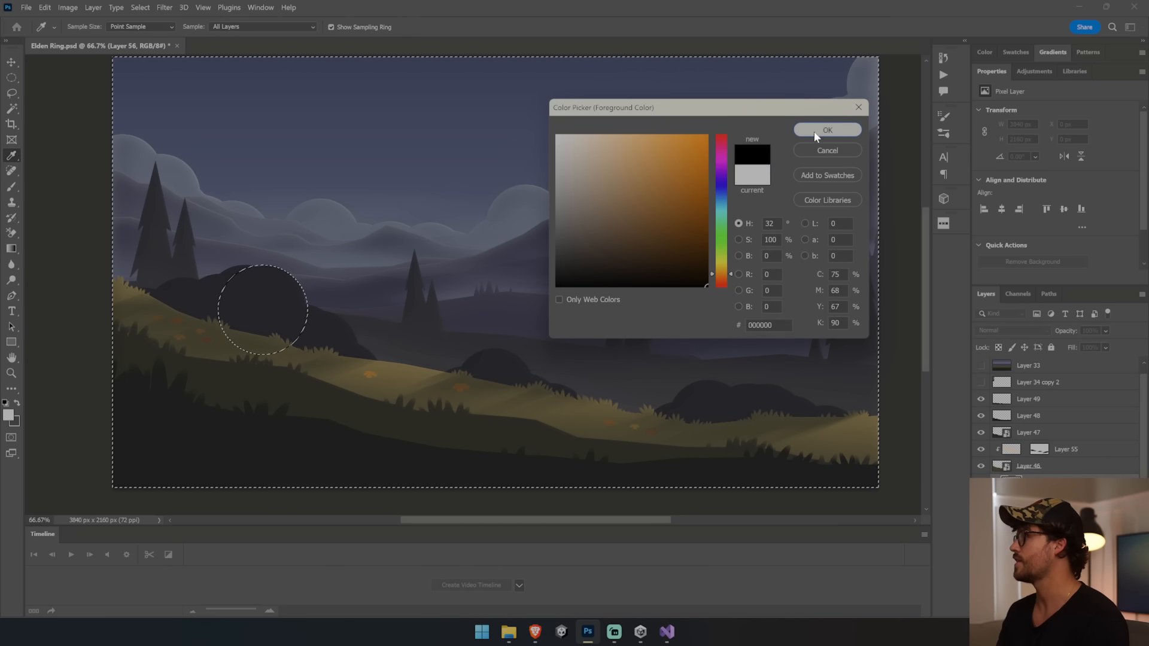
pyautogui.click(827, 130)
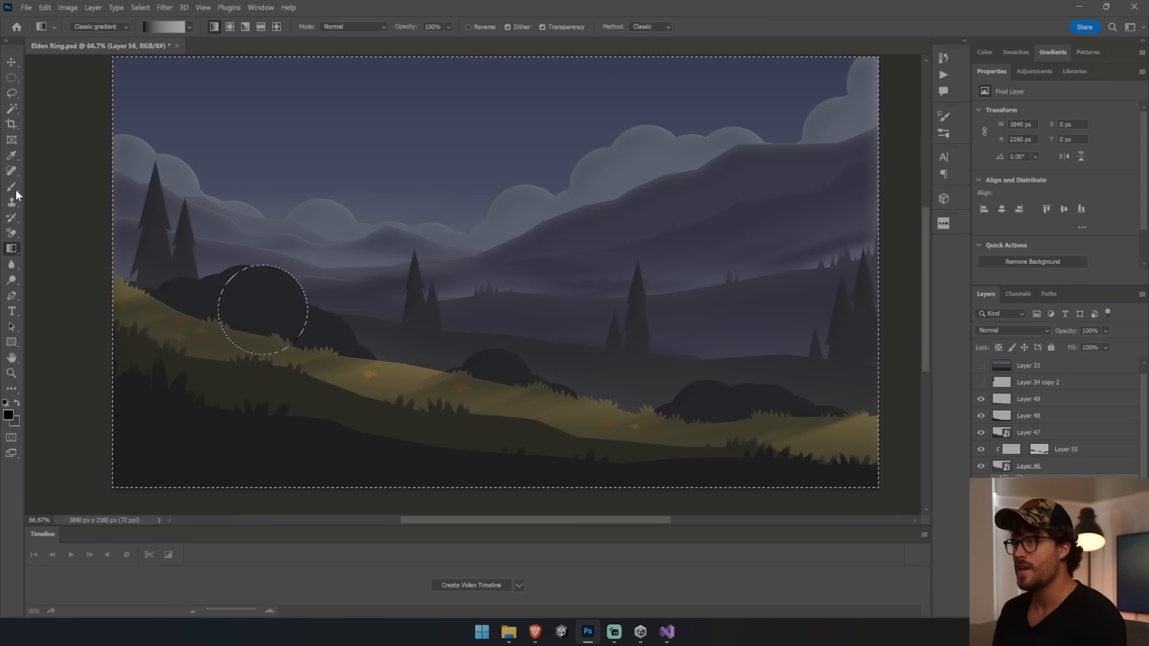
pyautogui.press('b')
pyautogui.press('[')
pyautogui.press('[')
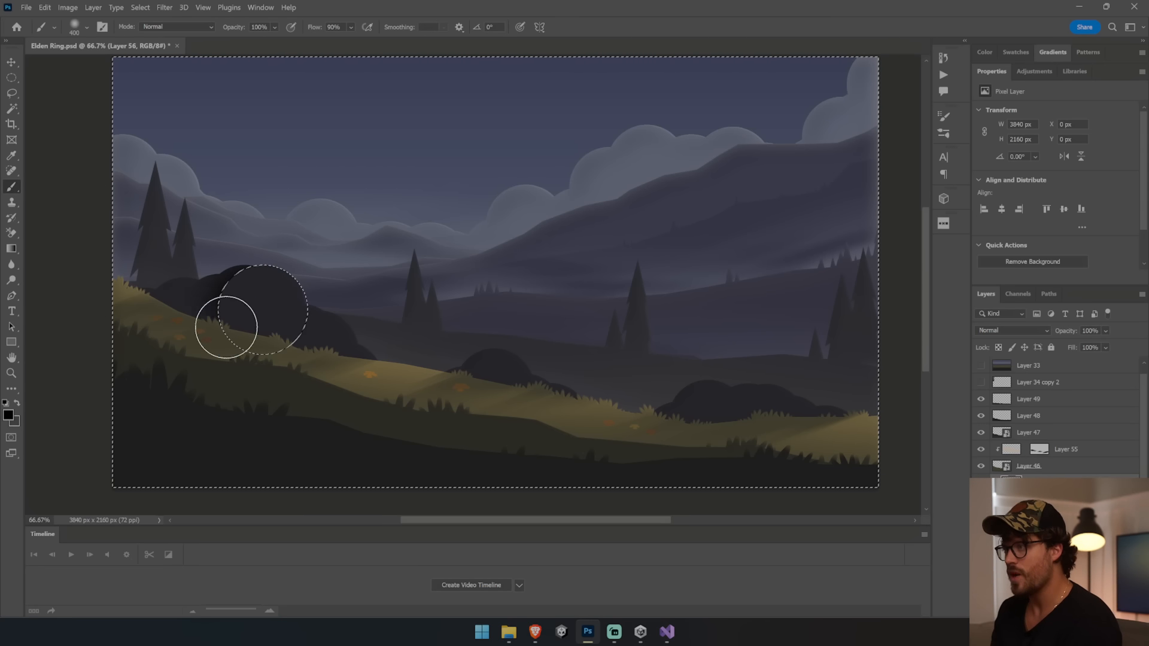
pyautogui.hotkey('ctrl', 'd')
pyautogui.press('v')
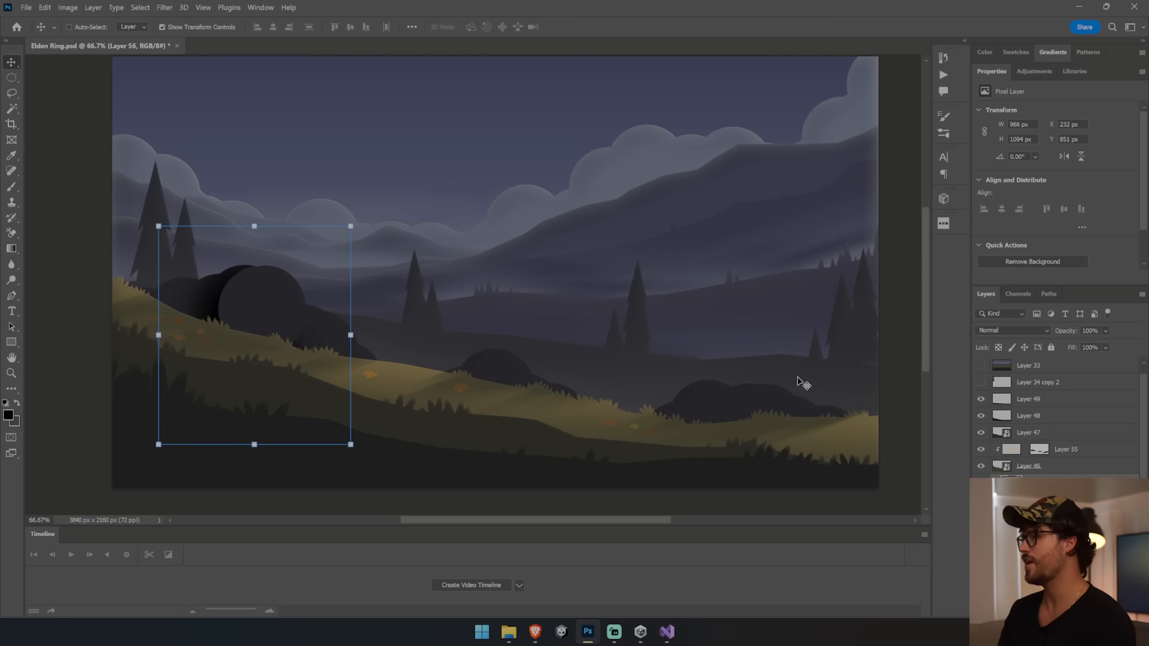
# Step: Scale the painted shadow down to about 819 × 927 px and reposition it over the large bush
pyautogui.moveTo(448, 337)
pyautogui.mouseDown()
pyautogui.moveTo(462, 329)
pyautogui.moveTo(457, 341)
pyautogui.mouseUp()
pyautogui.press('Left')
pyautogui.press('Left')
pyautogui.press('Left')
pyautogui.press('Left')
pyautogui.press('Up')
pyautogui.press('Up')
pyautogui.press('Up')
pyautogui.press('Up')
pyautogui.press('Up')
pyautogui.press('Up')
pyautogui.moveTo(357, 446); pyautogui.dragTo(328, 412)
pyautogui.moveTo(278, 344); pyautogui.dragTo(290, 353)
pyautogui.press('Return')
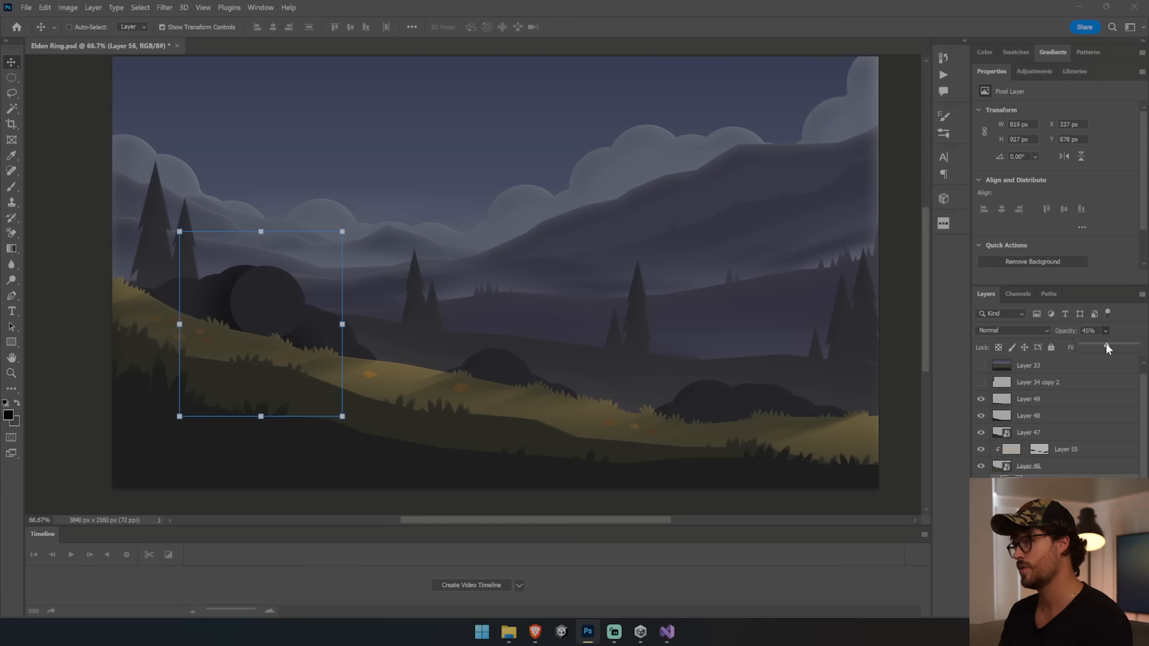
# Step: Set the shadow layer's opacity to 42% and fade its lower part with a gradient layer mask
pyautogui.click(1057, 611)
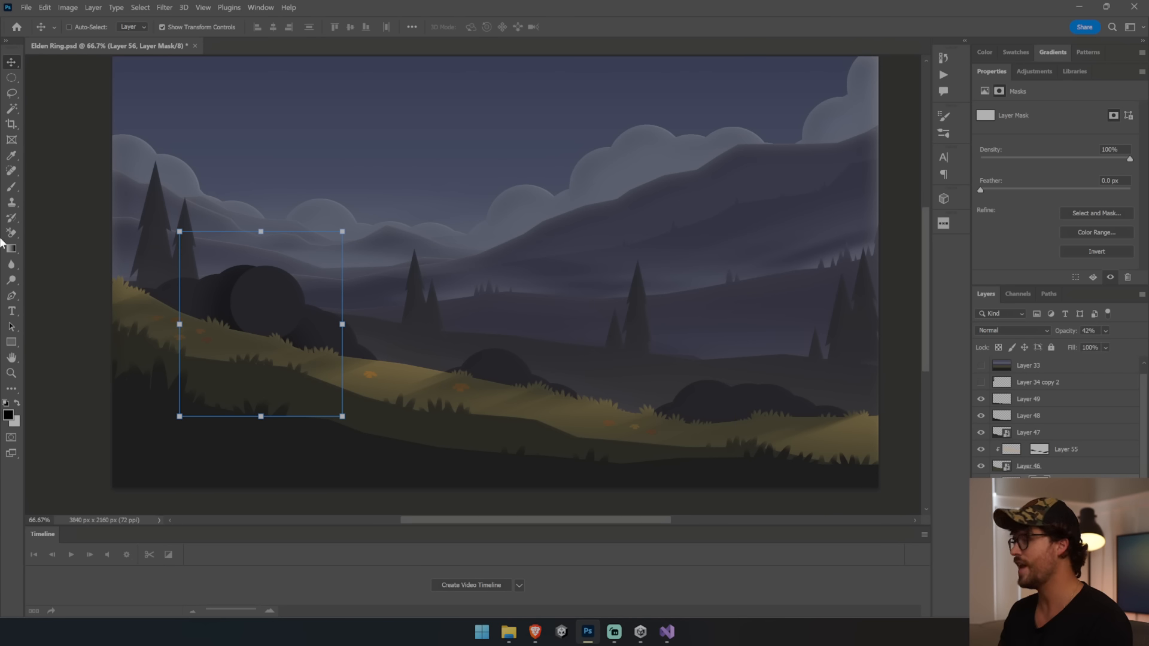
pyautogui.click(17, 249)
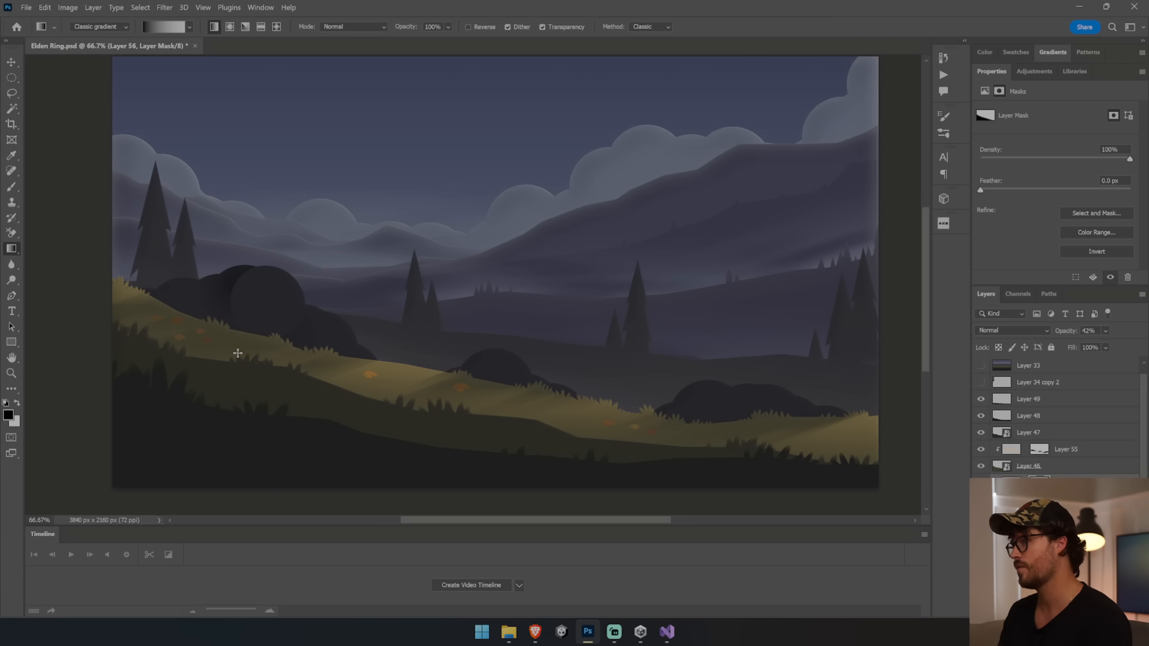
pyautogui.press('v')
# Step: Duplicate the soft round shadow onto the other bushes along the hill, from the left group to the far right one
pyautogui.moveTo(298, 307); pyautogui.dragTo(328, 360)
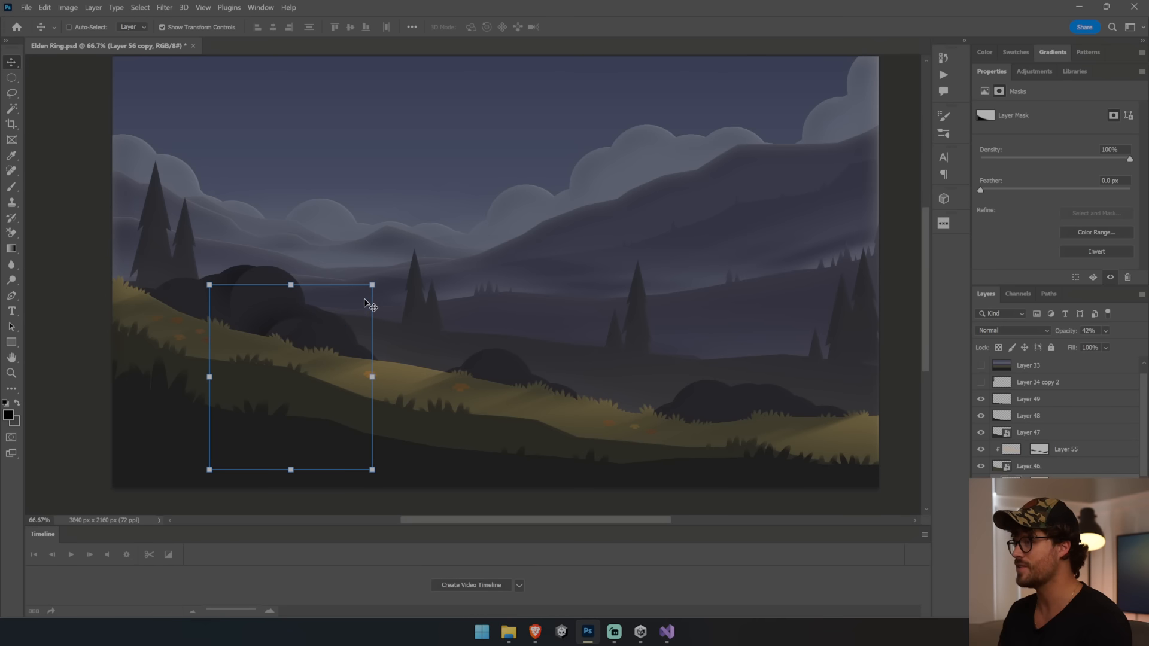
pyautogui.moveTo(346, 316)
pyautogui.mouseDown()
pyautogui.moveTo(361, 316)
pyautogui.moveTo(259, 296)
pyautogui.mouseUp()
pyautogui.moveTo(228, 319)
pyautogui.mouseDown()
pyautogui.moveTo(214, 319)
pyautogui.moveTo(408, 335)
pyautogui.mouseUp()
pyautogui.moveTo(406, 359); pyautogui.dragTo(505, 397)
pyautogui.moveTo(571, 395); pyautogui.dragTo(698, 434)
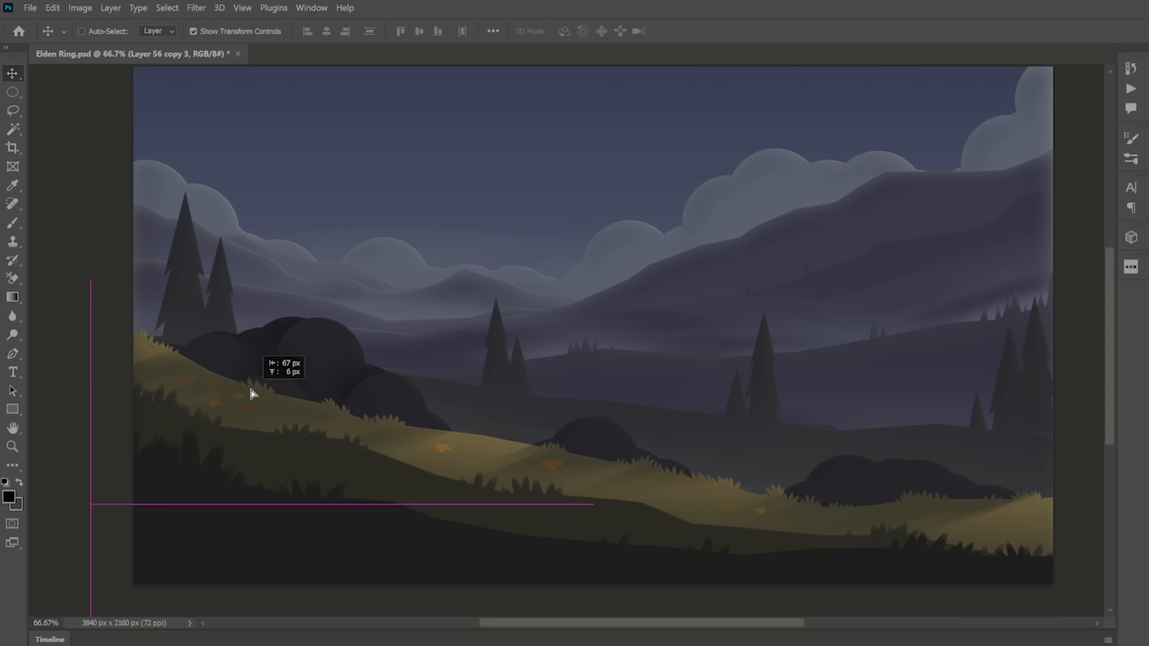
pyautogui.moveTo(838, 520); pyautogui.dragTo(842, 521)
pyautogui.moveTo(919, 523); pyautogui.dragTo(993, 531)
pyautogui.moveTo(925, 528); pyautogui.dragTo(565, 502)
pyautogui.moveTo(607, 490)
pyautogui.mouseDown()
pyautogui.moveTo(676, 478)
pyautogui.moveTo(462, 467)
pyautogui.mouseUp()
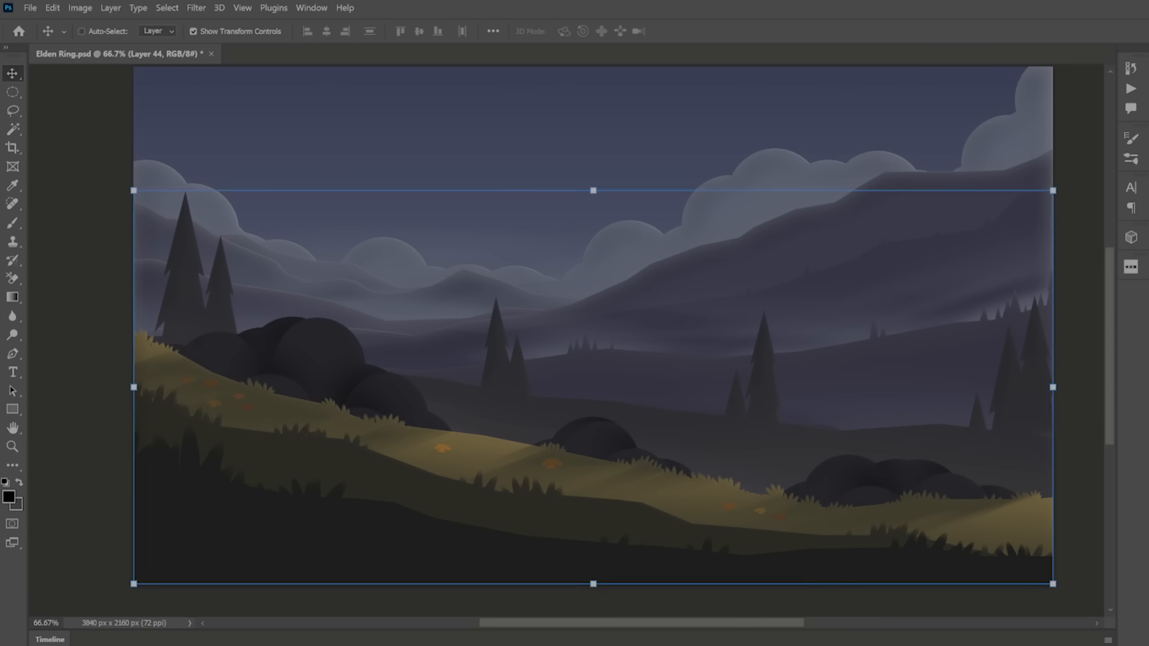
# Step: Add a layer over the hill behind the bushes (Layer 44) and darken its base with an upward black gradient
pyautogui.hotkey('ctrl', 'shift', 'n')
pyautogui.press('g')
pyautogui.moveTo(688, 532); pyautogui.dragTo(742, 457)
pyautogui.hotkey('ctrl', 'z')
pyautogui.moveTo(774, 545); pyautogui.dragTo(769, 416)
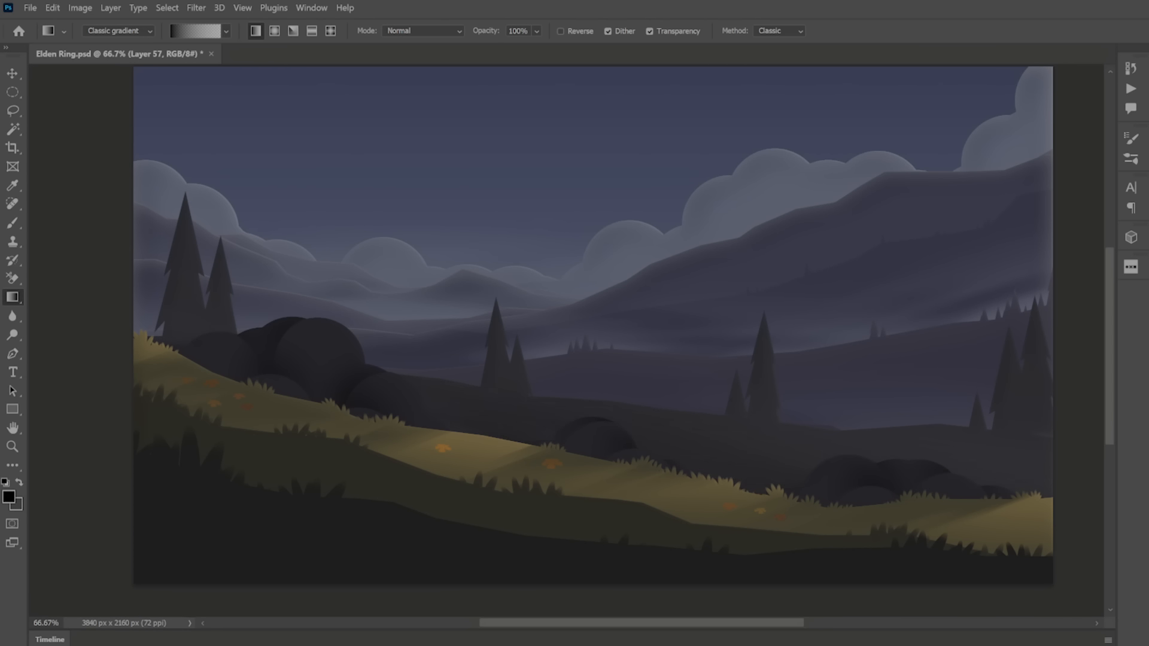
# Step: Lasso areas with jagged ground shadows around the four pine groups on a new layer and fill them with a dark gradient
pyautogui.hotkey('ctrl', 'shift', 'n')
pyautogui.click(12, 111)
pyautogui.moveTo(482, 300)
pyautogui.mouseDown()
pyautogui.moveTo(415, 429)
pyautogui.moveTo(533, 245)
pyautogui.mouseUp()
pyautogui.moveTo(152, 300)
pyautogui.mouseDown()
pyautogui.moveTo(230, 349)
pyautogui.moveTo(121, 190)
pyautogui.mouseUp()
pyautogui.moveTo(729, 415)
pyautogui.mouseDown()
pyautogui.moveTo(702, 449)
pyautogui.moveTo(725, 231)
pyautogui.mouseUp()
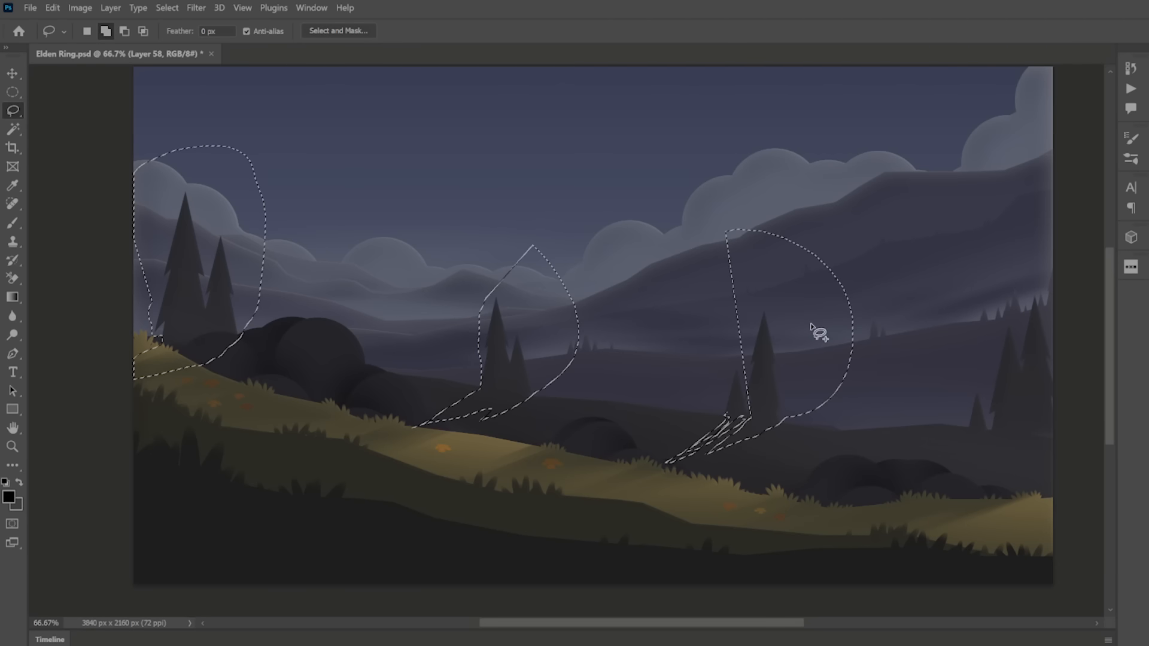
pyautogui.moveTo(962, 400)
pyautogui.mouseDown()
pyautogui.moveTo(988, 420)
pyautogui.moveTo(937, 170)
pyautogui.mouseUp()
pyautogui.click(12, 297)
pyautogui.moveTo(838, 335); pyautogui.dragTo(801, 461)
pyautogui.hotkey('ctrl', 'd')
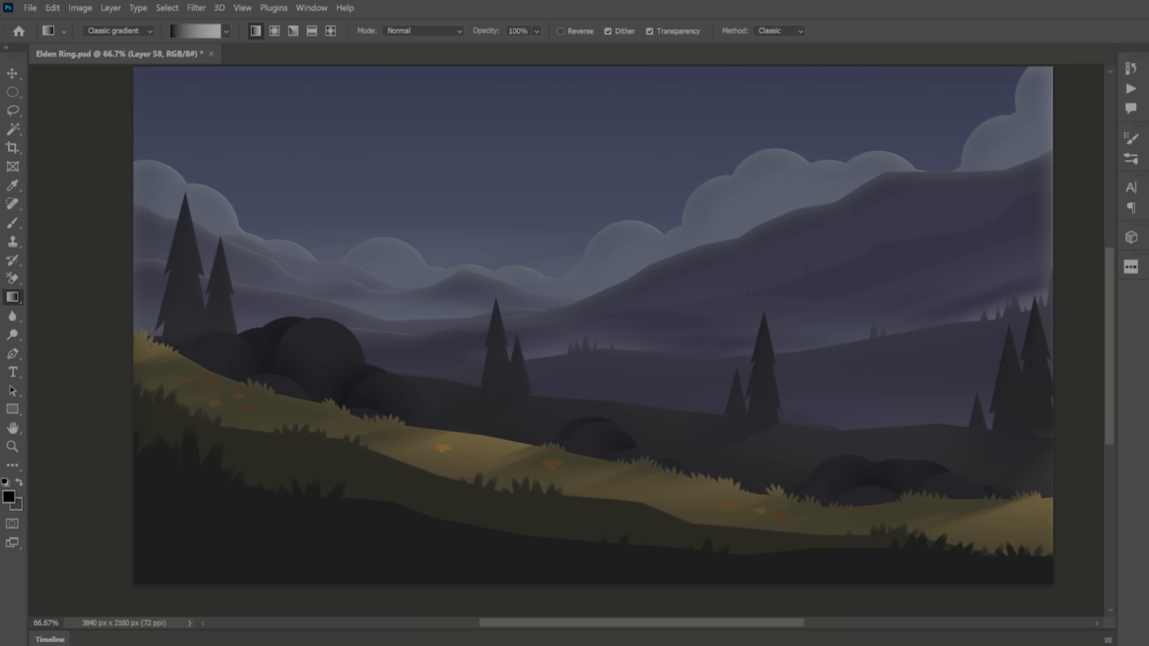
# Step: Add a layer on the foreground grass silhouette and darken it with a black gradient
pyautogui.press('v')
pyautogui.click(1095, 438)
pyautogui.click(1026, 568)
pyautogui.hotkey('ctrl', 'shift', 'n')
pyautogui.press('g')
pyautogui.moveTo(419, 574); pyautogui.dragTo(928, 499)
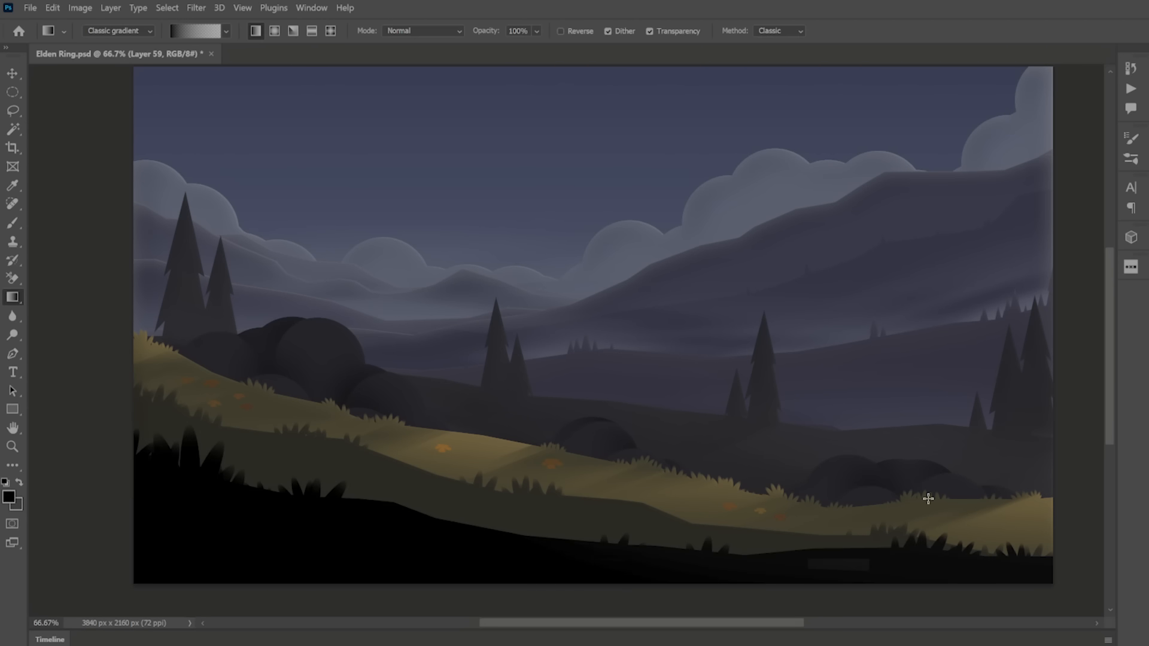
# Step: Select the small rectangular patch at the foreground's lower right and cover it with the dark gradient
pyautogui.press('v')
pyautogui.keyDown('ctrl'); pyautogui.click(873, 564); pyautogui.keyUp('ctrl')
pyautogui.hotkey('shift', 'm')
pyautogui.moveTo(803, 557); pyautogui.dragTo(876, 574)
pyautogui.press('g')
pyautogui.moveTo(824, 587); pyautogui.dragTo(1024, 594)
pyautogui.hotkey('ctrl', 'd')
pyautogui.press('v')
# Step: Apply a Gaussian Blur to the foreground silhouette and to the dark grass hill behind it (Layer 47)
pyautogui.click(196, 8)
pyautogui.moveTo(269, 176)
pyautogui.click(419, 231)
pyautogui.press('Return')
pyautogui.keyDown('ctrl'); pyautogui.click(482, 500); pyautogui.keyUp('ctrl')
pyautogui.click(196, 8)
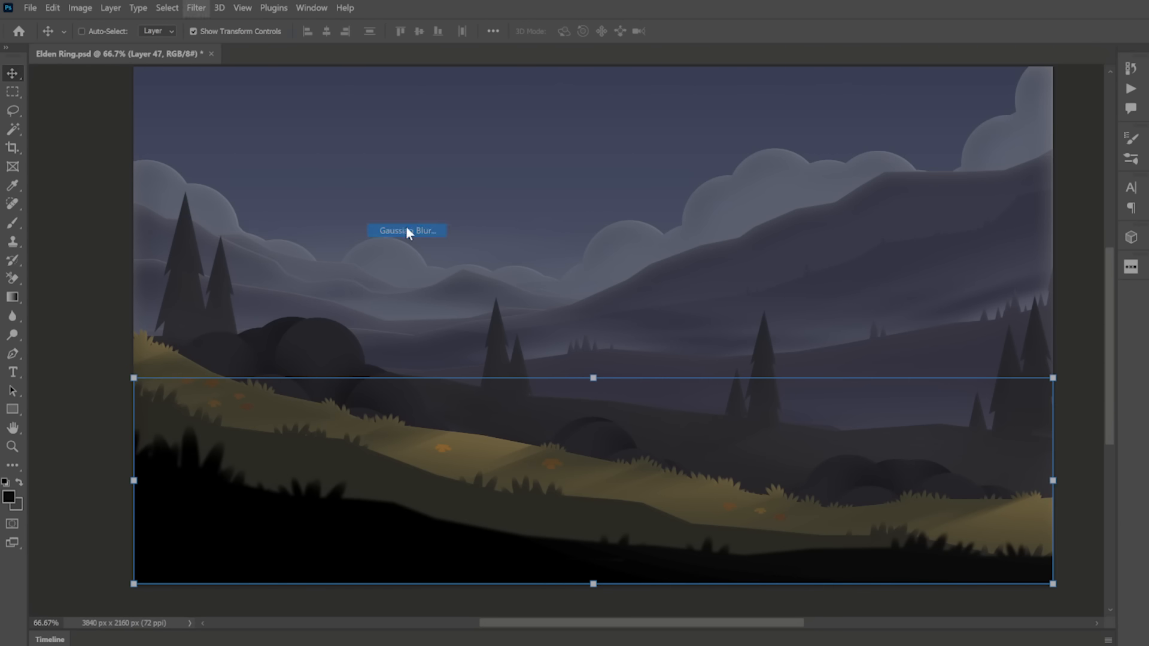
pyautogui.click(408, 231)
pyautogui.click(1110, 145)
# Step: Add a Color Overlay of #161611 to the foreground silhouette (Layer 59) and save the document
pyautogui.click(860, 429)
pyautogui.click(1147, 213)
pyautogui.click(703, 326)
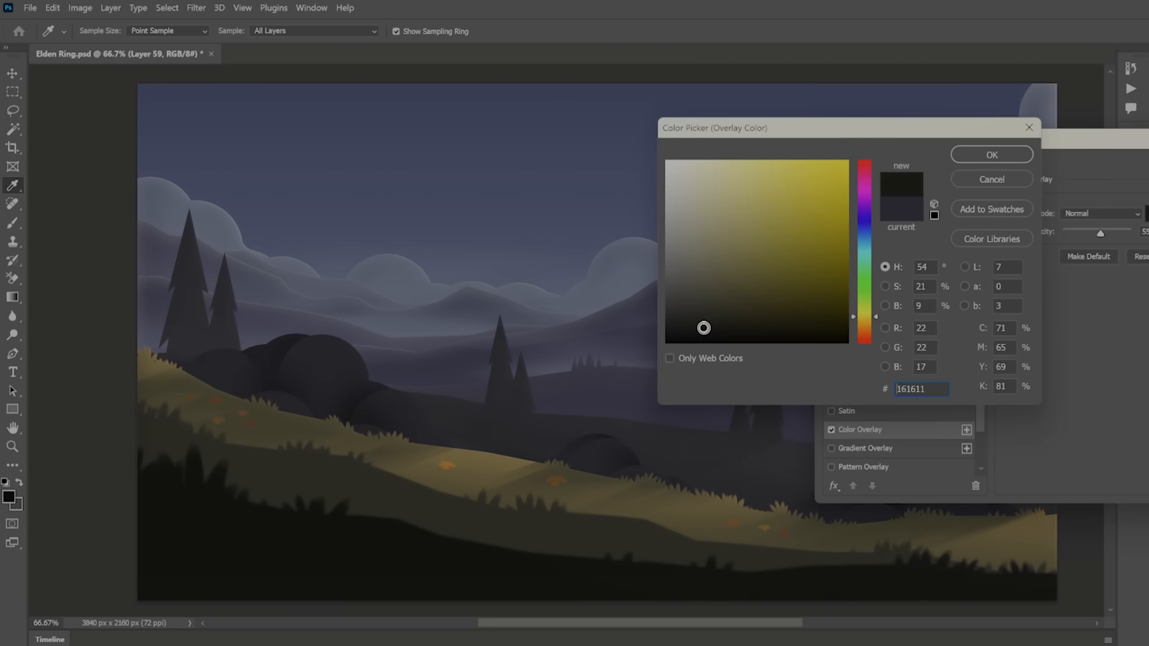
pyautogui.press('Return')
pyautogui.press('Return')
pyautogui.keyDown('ctrl'); pyautogui.click(1075, 185); pyautogui.keyUp('ctrl')
pyautogui.hotkey('ctrl', 's')
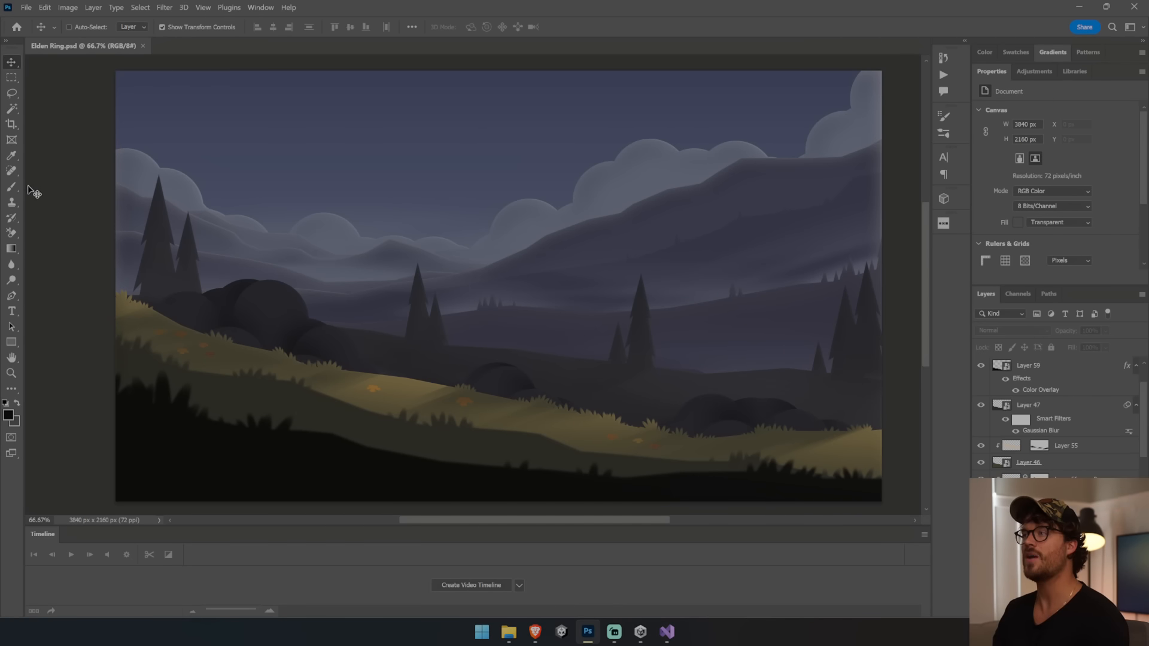
# Step: Add a new empty layer directly above the sky (Layer 53) and activate the Polygonal Lasso
pyautogui.click(13, 111)
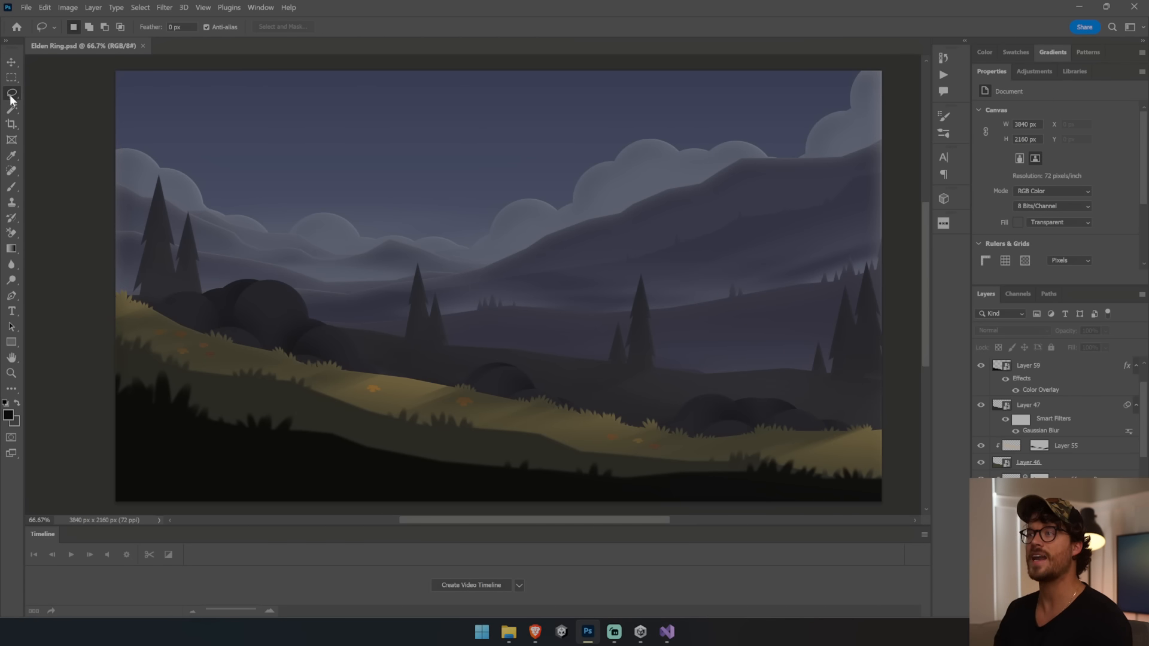
pyautogui.rightClick(11, 96)
pyautogui.click(64, 105)
pyautogui.scroll(-10, 1055, 491)
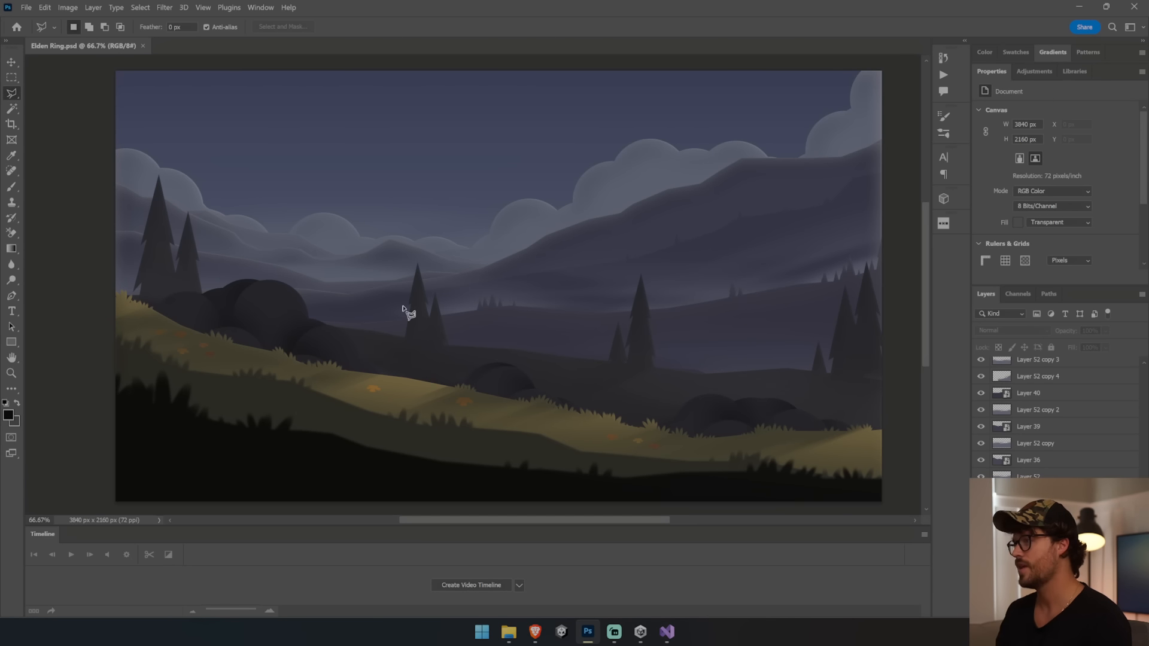
pyautogui.press('v')
pyautogui.keyDown('ctrl'); pyautogui.click(426, 203); pyautogui.keyUp('ctrl')
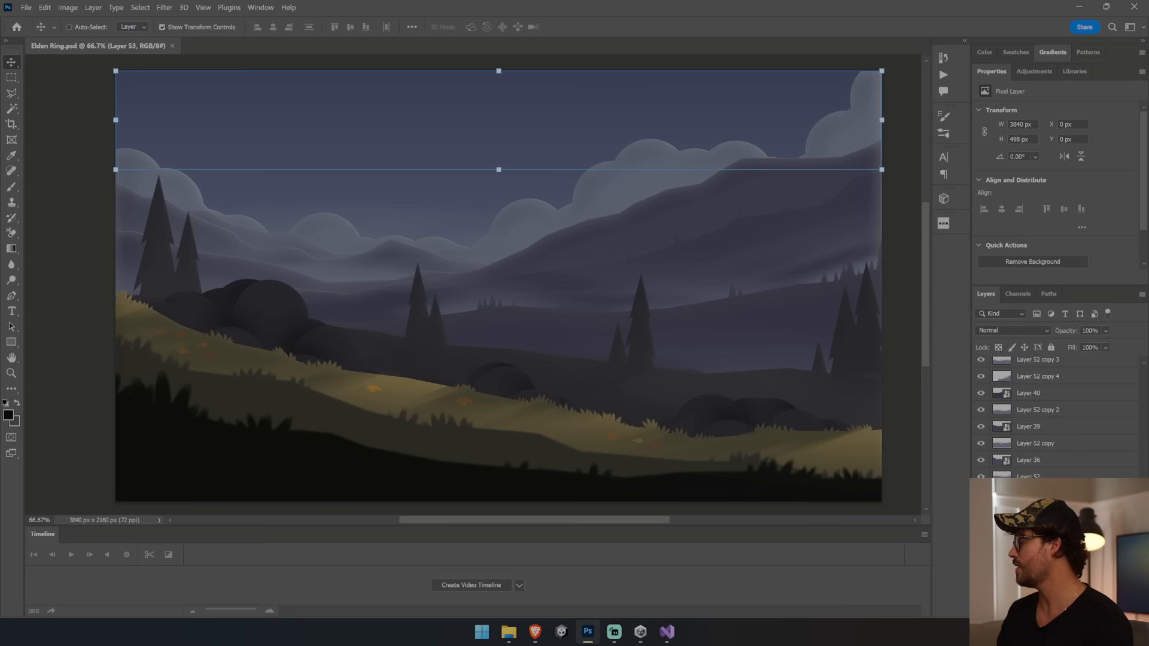
pyautogui.hotkey('ctrl', 'shift', 'alt', 'n')
pyautogui.click(11, 93)
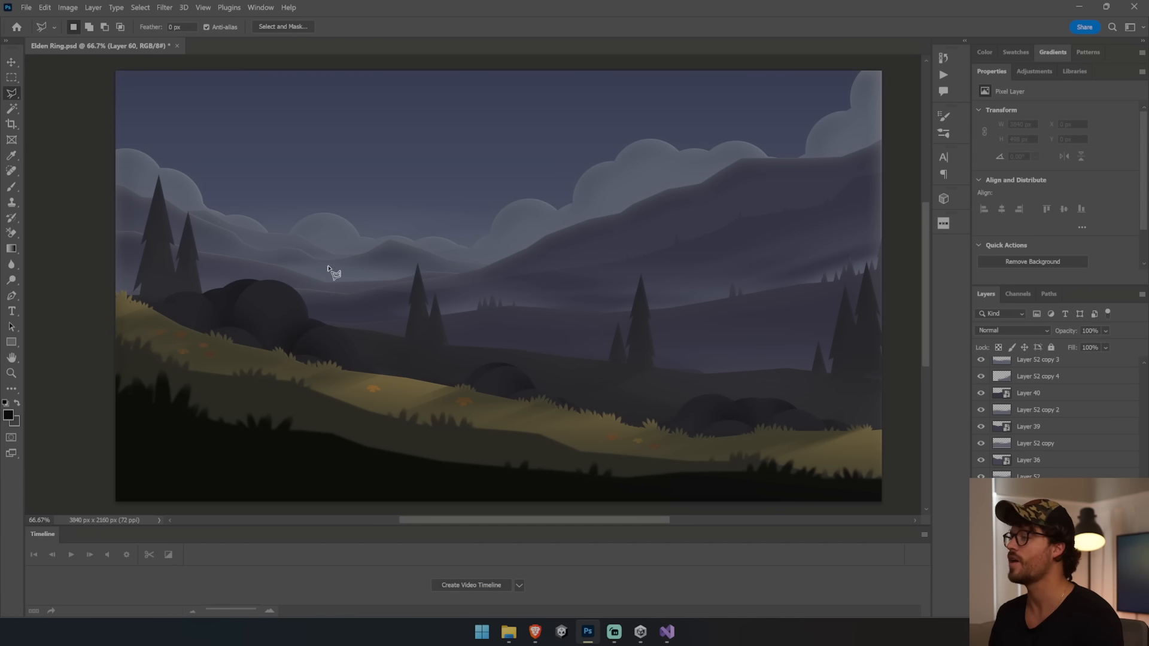
# Step: Search the Noun Project icons for "castle" and open the solid castle with two pointed towers
pyautogui.click(952, 224)
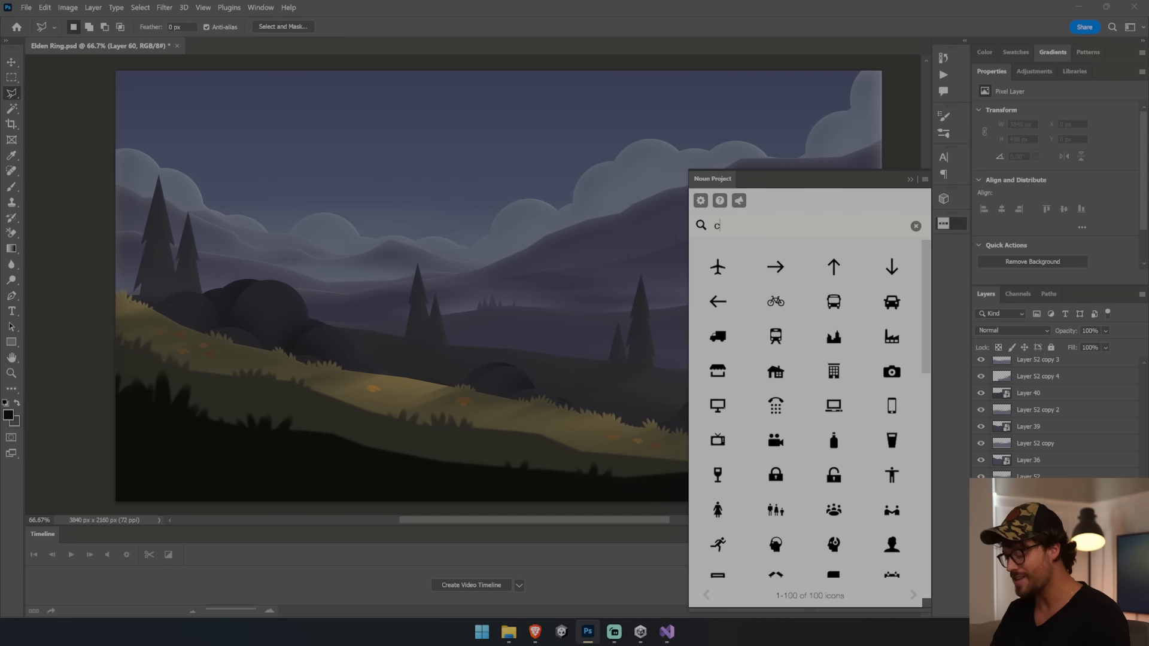
pyautogui.press('Return')
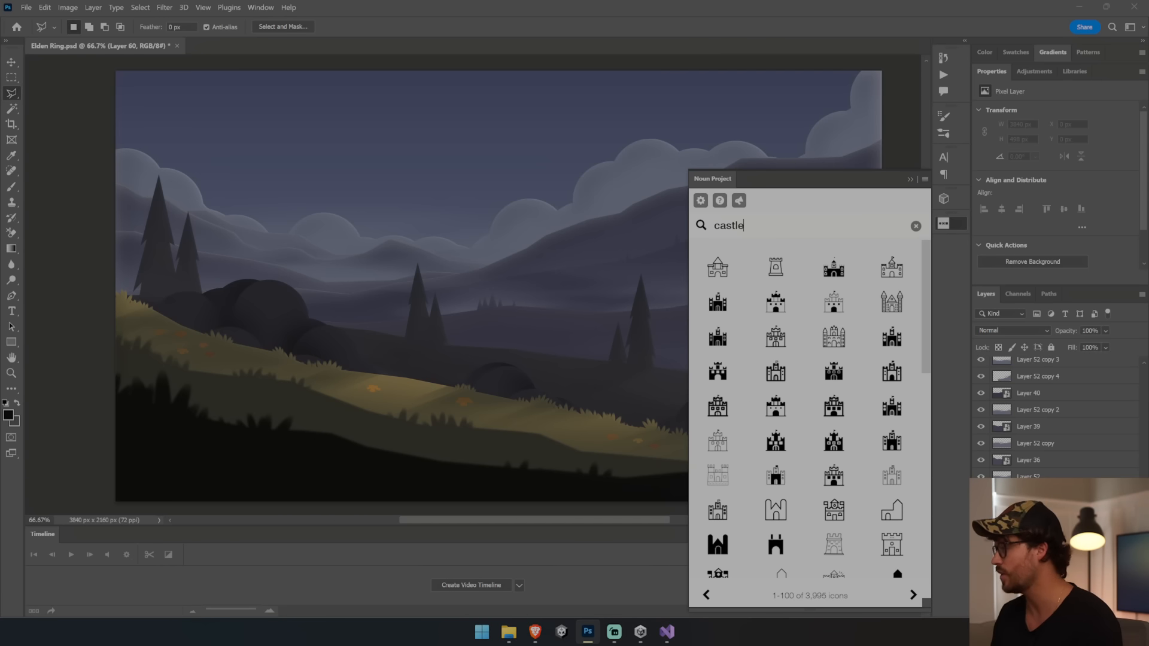
pyautogui.scroll(-5, 836, 345)
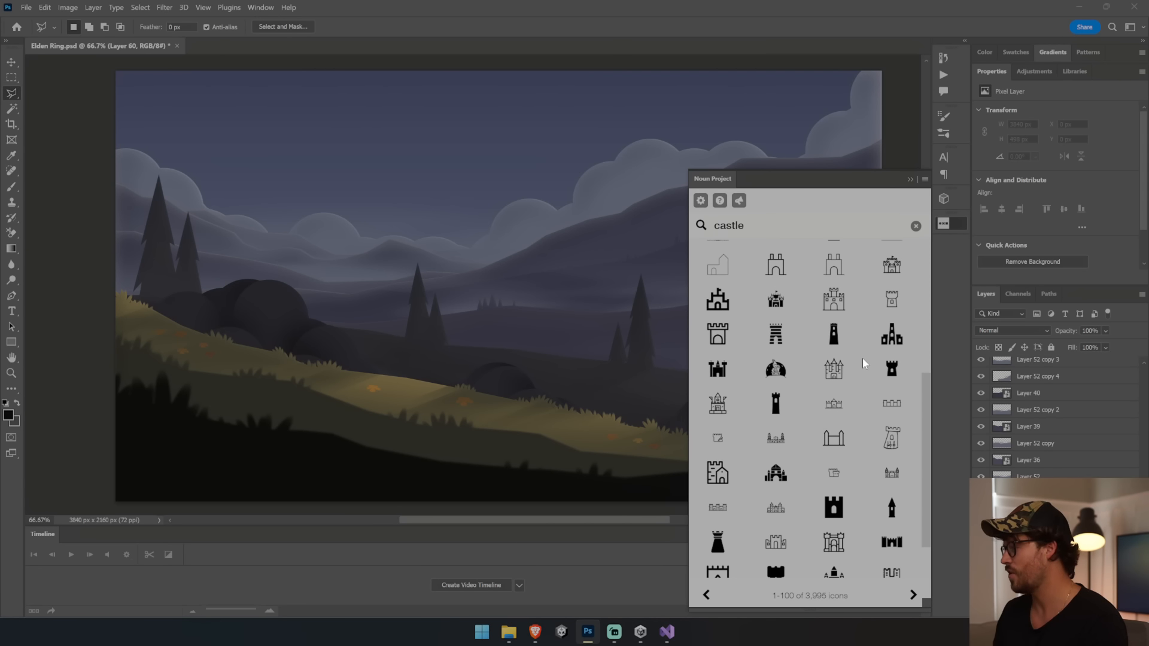
pyautogui.scroll(-3, 863, 358)
pyautogui.click(774, 529)
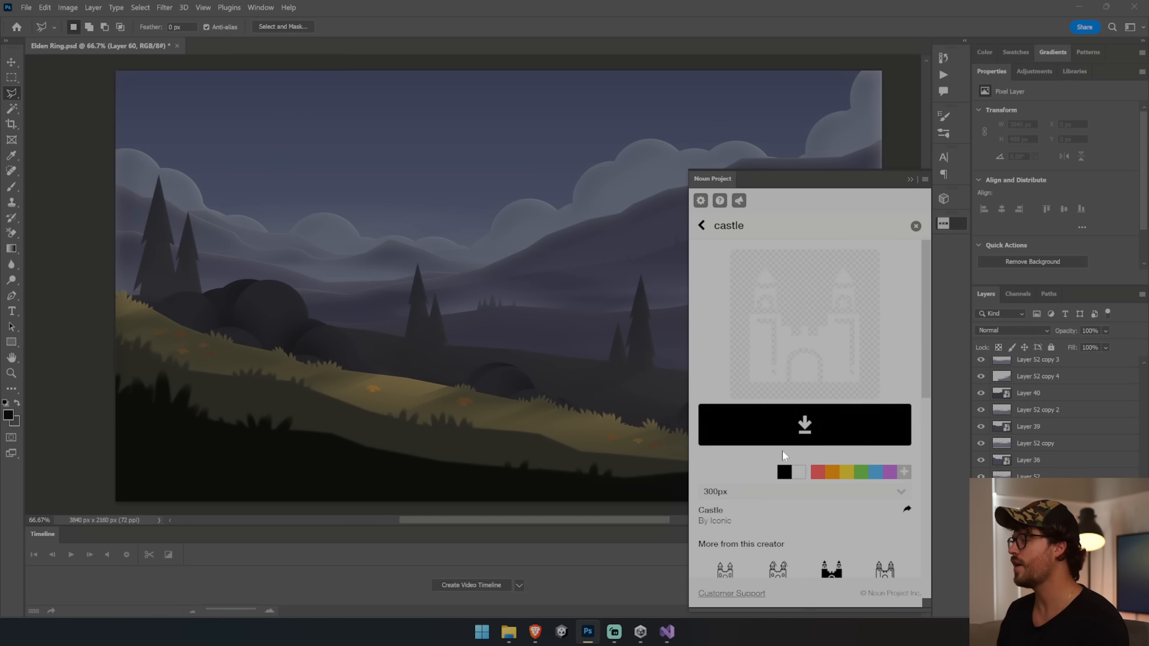
# Step: Insert the black castle icon, then scale and place it in the upper-left sky behind the clouds as a reference
pyautogui.click(781, 442)
pyautogui.click(11, 62)
pyautogui.moveTo(563, 319); pyautogui.dragTo(513, 353)
pyautogui.moveTo(469, 321); pyautogui.dragTo(491, 301)
pyautogui.moveTo(453, 231); pyautogui.dragTo(477, 244)
pyautogui.press('Return')
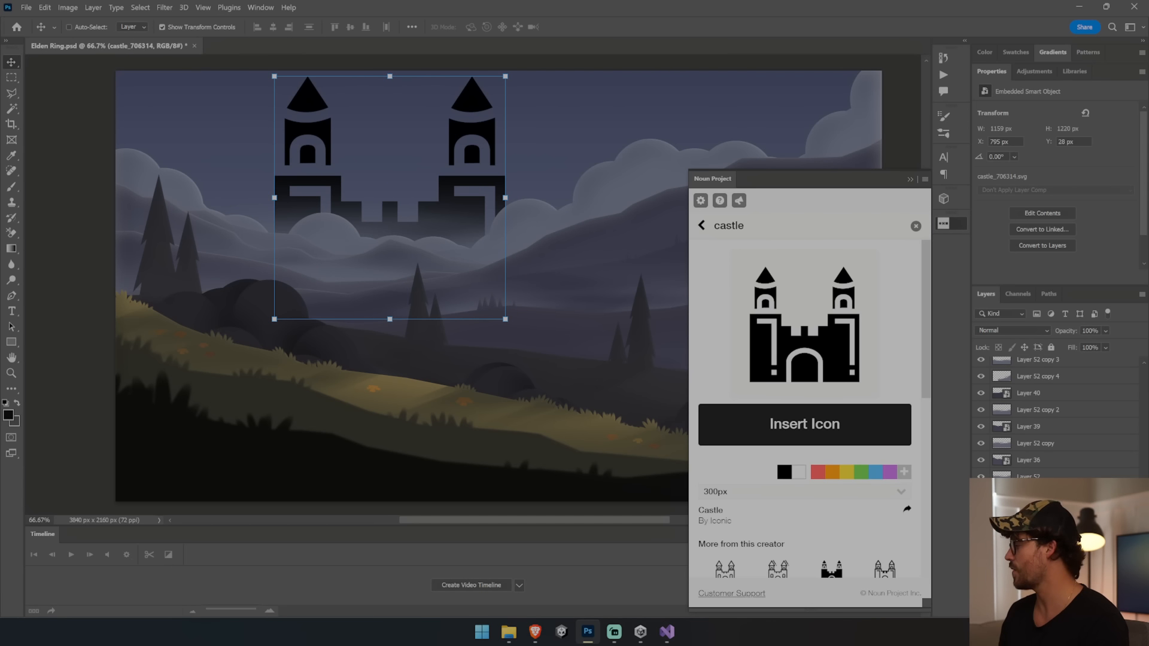
# Step: On a new layer, trace the left edge and tall rectangular spires of a tower over the castle icon with the Polygonal Lasso
pyautogui.click(11, 94)
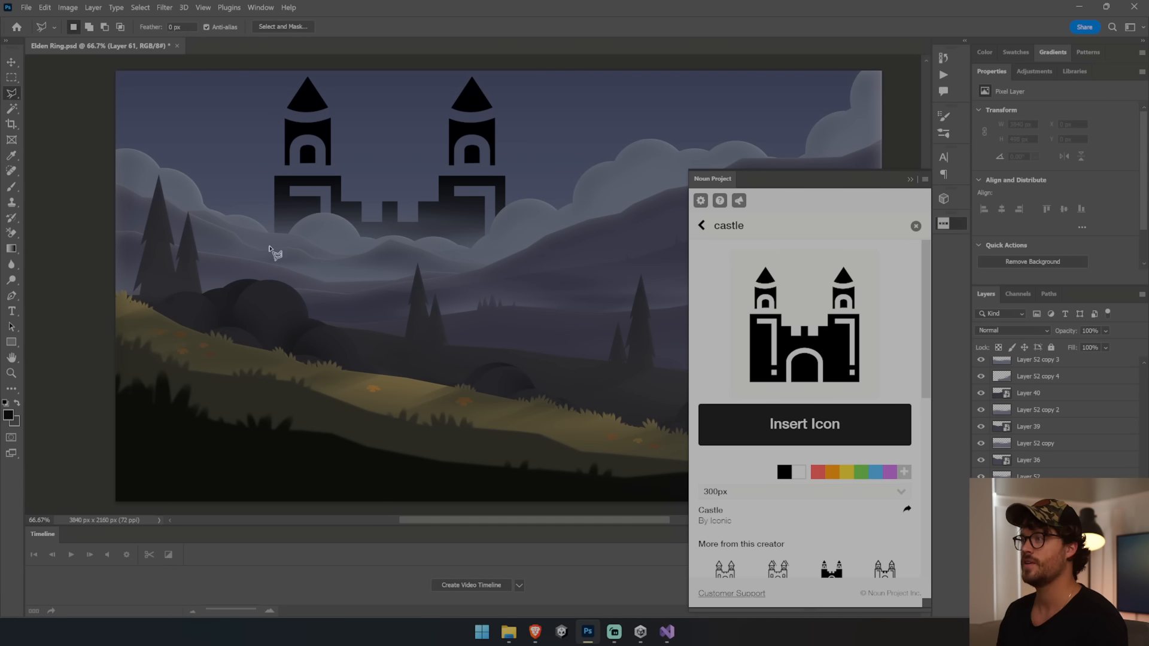
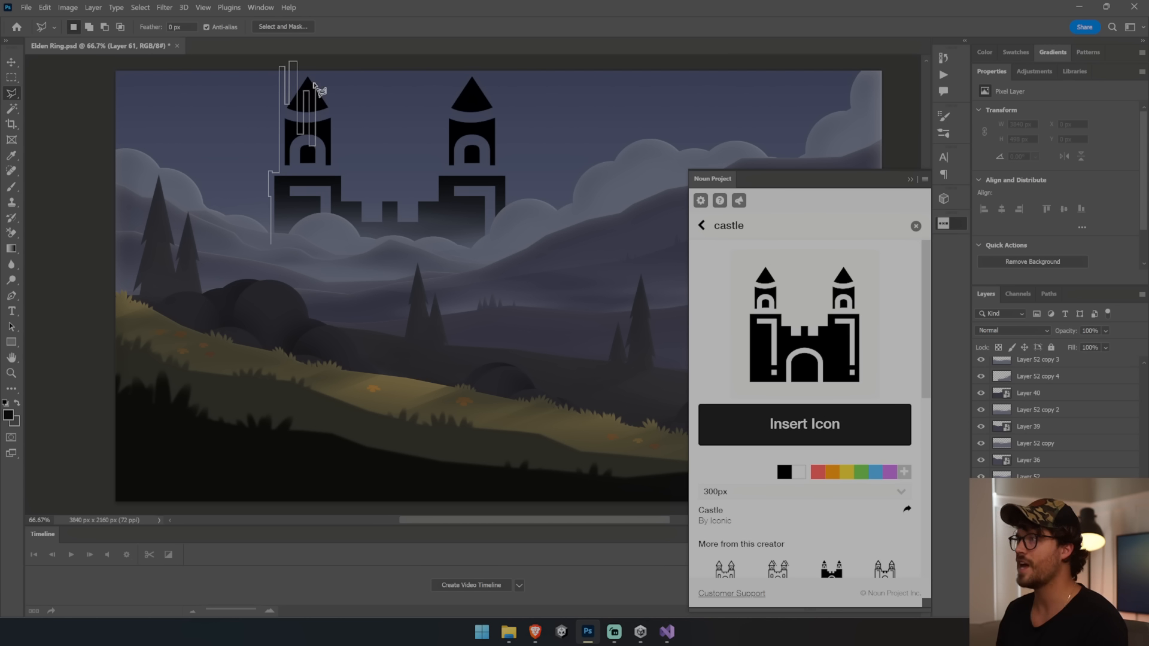
pyautogui.click(322, 68)
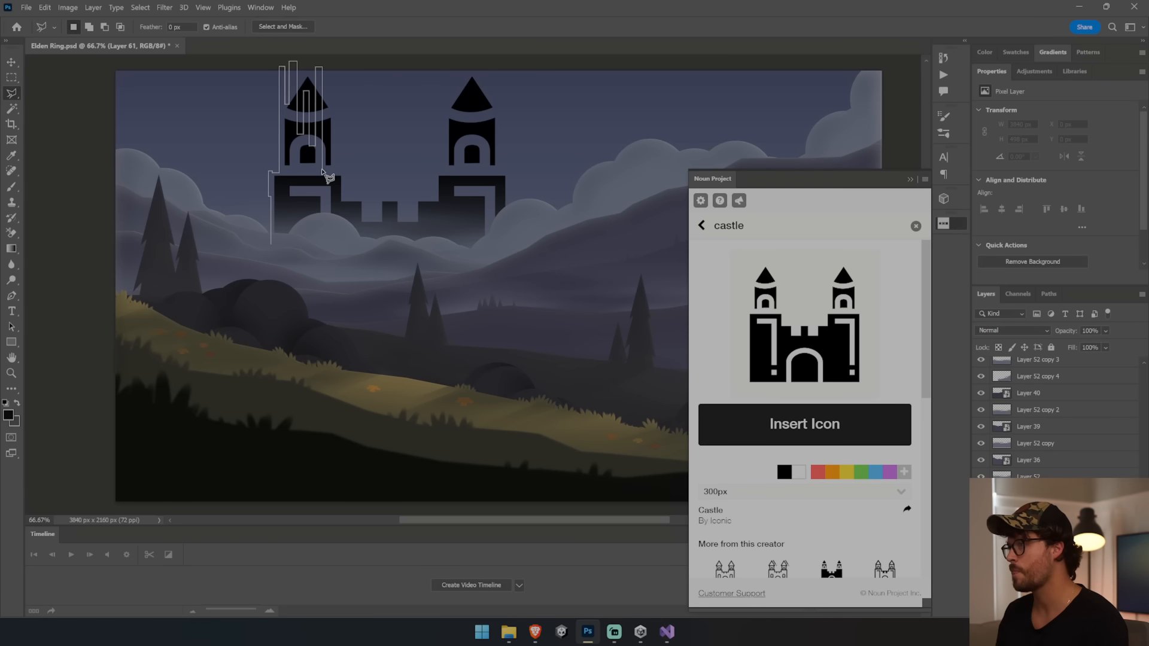
pyautogui.keyDown('shift'); pyautogui.click(323, 171); pyautogui.keyUp('shift')
pyautogui.keyDown('shift'); pyautogui.click(332, 170); pyautogui.keyUp('shift')
pyautogui.keyDown('shift'); pyautogui.click(332, 164); pyautogui.keyUp('shift')
pyautogui.keyDown('shift'); pyautogui.click(336, 163); pyautogui.keyUp('shift')
pyautogui.keyDown('shift'); pyautogui.click(336, 201); pyautogui.keyUp('shift')
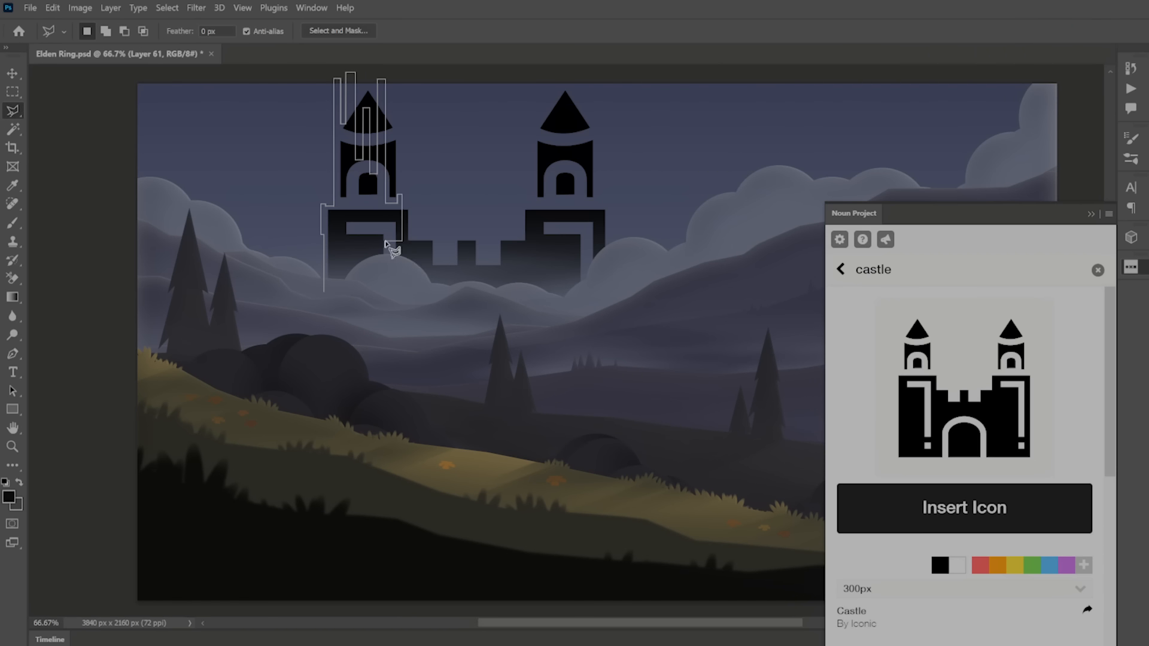
# Step: Continue the tower outline into stepped low buildings stretching rightward and close the selection behind the clouds
pyautogui.keyDown('shift'); pyautogui.click(388, 241); pyautogui.keyUp('shift')
pyautogui.keyDown('shift'); pyautogui.click(413, 241); pyautogui.keyUp('shift')
pyautogui.keyDown('shift'); pyautogui.click(413, 258); pyautogui.keyUp('shift')
pyautogui.keyDown('shift'); pyautogui.click(432, 258); pyautogui.keyUp('shift')
pyautogui.keyDown('shift'); pyautogui.click(432, 218); pyautogui.keyUp('shift')
pyautogui.keyDown('shift'); pyautogui.click(441, 218); pyautogui.keyUp('shift')
pyautogui.keyDown('shift'); pyautogui.click(472, 251); pyautogui.keyUp('shift')
pyautogui.keyDown('shift'); pyautogui.click(565, 269); pyautogui.keyUp('shift')
pyautogui.doubleClick(347, 334)
# Step: Fill the traced left tower and low skyline with a dark blue gradient that fades toward the base
pyautogui.hotkey('shift', 'g')
pyautogui.keyDown('alt'); pyautogui.click(505, 372); pyautogui.keyUp('alt')
pyautogui.scroll(3, 505, 359)
pyautogui.keyDown('alt'); pyautogui.click(300, 194); pyautogui.keyUp('alt')
pyautogui.keyDown('ctrl'); pyautogui.click(546, 257); pyautogui.keyUp('ctrl')
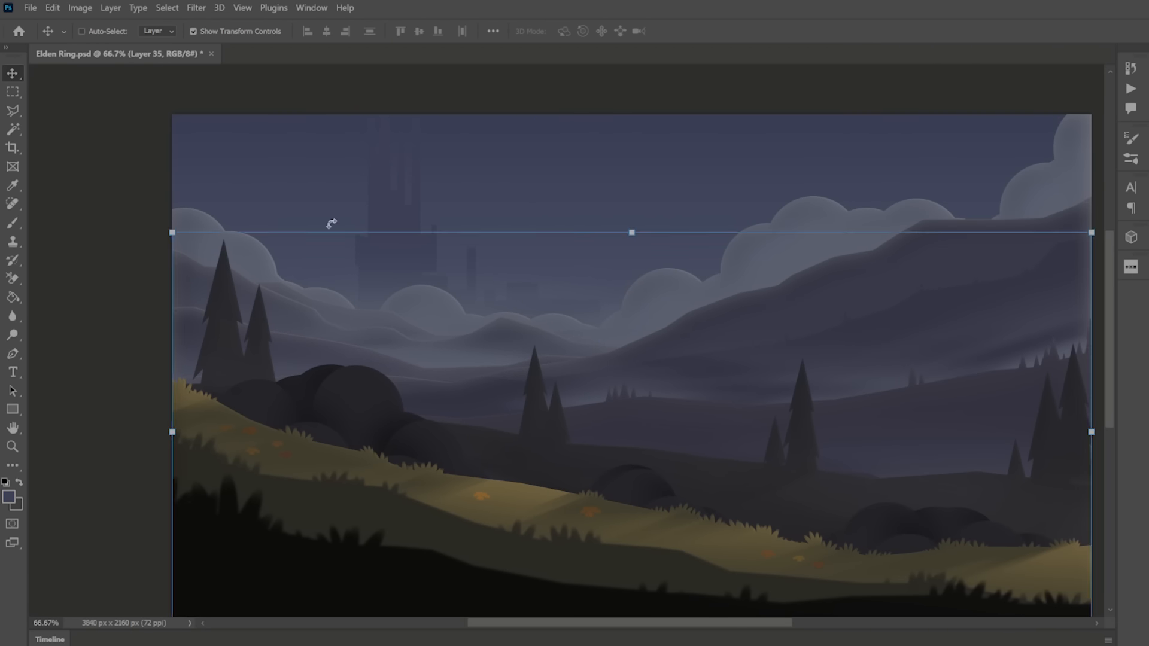
pyautogui.rightClick(13, 297)
pyautogui.click(90, 292)
pyautogui.click(8, 497)
pyautogui.click(990, 154)
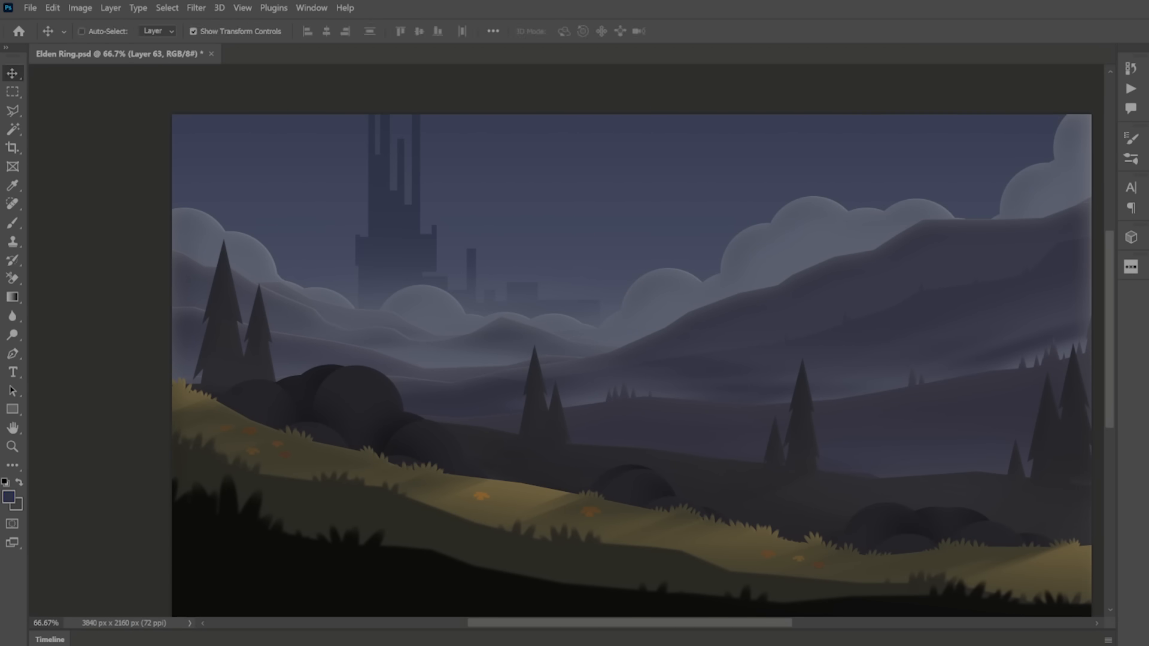
# Step: Trace a stepped skyline rising into a wide central castle block beside the left tower with the Polygonal Lasso
pyautogui.press('l')
pyautogui.click(315, 304)
pyautogui.keyDown('shift'); pyautogui.click(315, 283); pyautogui.keyUp('shift')
pyautogui.keyDown('shift'); pyautogui.click(379, 283); pyautogui.keyUp('shift')
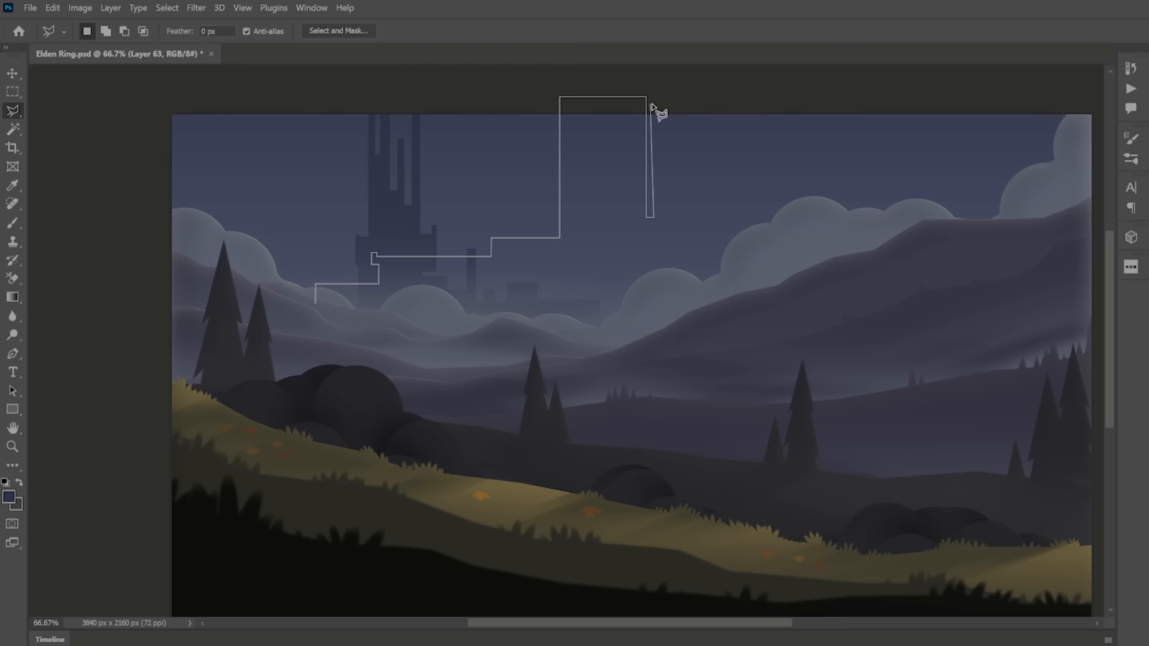
pyautogui.doubleClick(661, 245)
# Step: Extend the castle selection along its base behind the clouds and add narrow spires on both sides of the central block
pyautogui.keyDown('shift'); pyautogui.click(311, 304); pyautogui.keyUp('shift')
pyautogui.keyDown('shift'); pyautogui.click(312, 330); pyautogui.keyUp('shift')
pyautogui.keyDown('shift'); pyautogui.click(706, 327); pyautogui.keyUp('shift')
pyautogui.keyDown('shift'); pyautogui.click(737, 296); pyautogui.keyUp('shift')
pyautogui.keyDown('shift'); pyautogui.click(736, 186); pyautogui.keyUp('shift')
pyautogui.keyDown('shift'); pyautogui.click(718, 138); pyautogui.keyUp('shift')
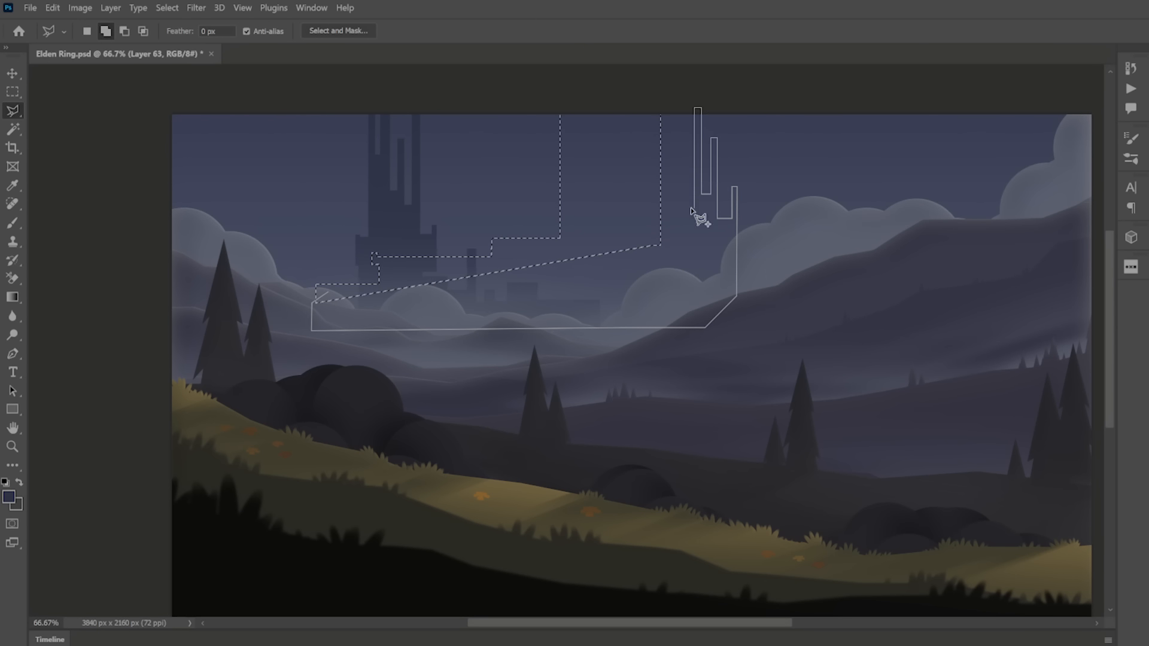
pyautogui.keyDown('shift'); pyautogui.click(570, 208); pyautogui.keyUp('shift')
pyautogui.keyDown('shift'); pyautogui.click(557, 165); pyautogui.keyUp('shift')
pyautogui.keyDown('shift'); pyautogui.click(550, 212); pyautogui.keyUp('shift')
pyautogui.keyDown('shift'); pyautogui.click(527, 265); pyautogui.keyUp('shift')
pyautogui.keyDown('shift'); pyautogui.click(297, 288); pyautogui.keyUp('shift')
pyautogui.keyDown('shift'); pyautogui.click(296, 159); pyautogui.keyUp('shift')
# Step: Sample the dark purple of the mountain and fill the central castle selection with a gradient on its own layer
pyautogui.press('i')
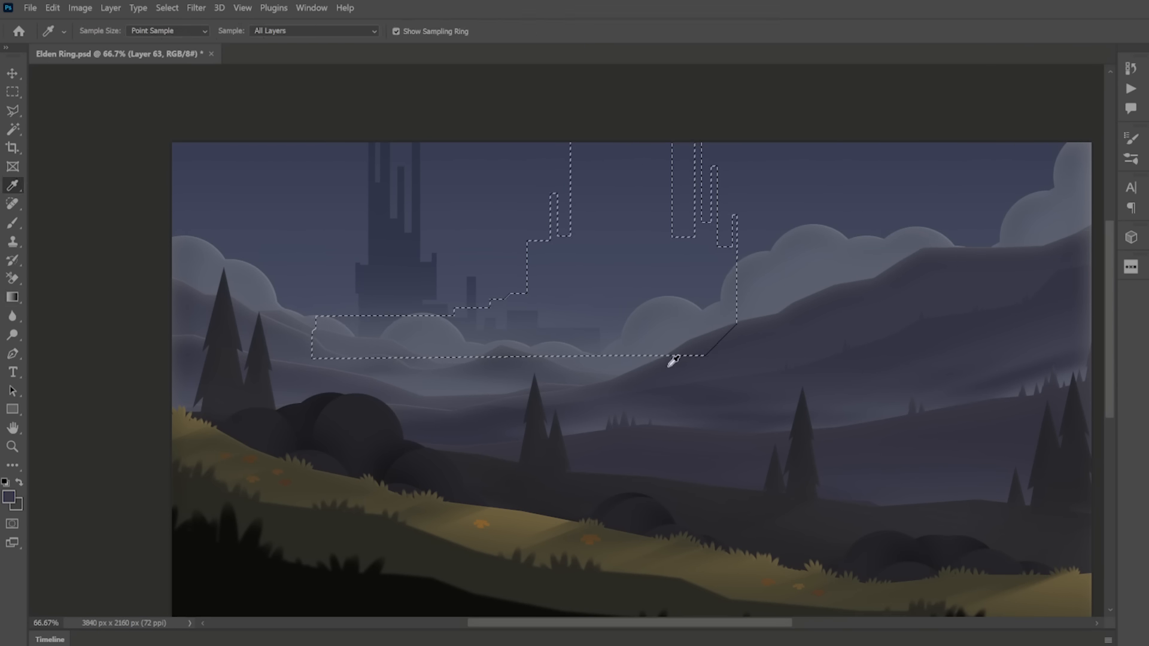
pyautogui.click(670, 361)
pyautogui.press('g')
pyautogui.hotkey('ctrl', 'shift', 'alt', 'n')
# Step: Trace thin distant spires between the two towers and fill them with a faint lighter blue gradient on a new layer
pyautogui.press('l')
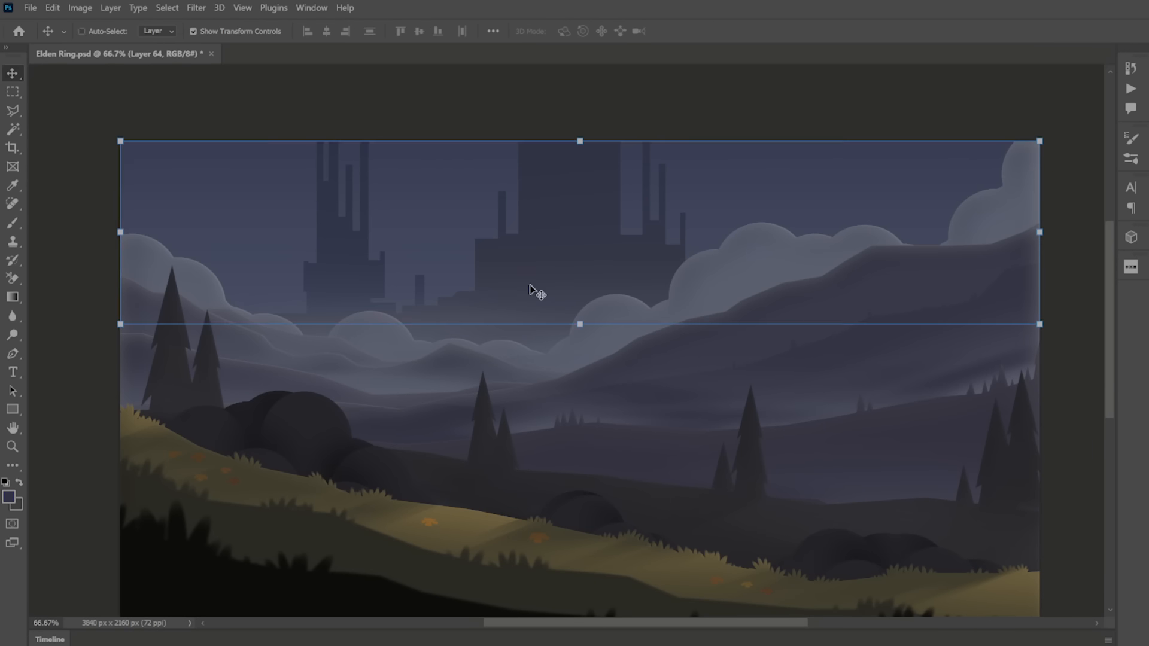
pyautogui.scroll(-1, 395, 298)
pyautogui.click(281, 293)
pyautogui.click(13, 298)
pyautogui.click(9, 496)
pyautogui.click(721, 213)
pyautogui.press('Return')
pyautogui.moveTo(407, 180); pyautogui.dragTo(407, 323)
pyautogui.hotkey('ctrl', 'd')
pyautogui.scroll(3, 721, 213)
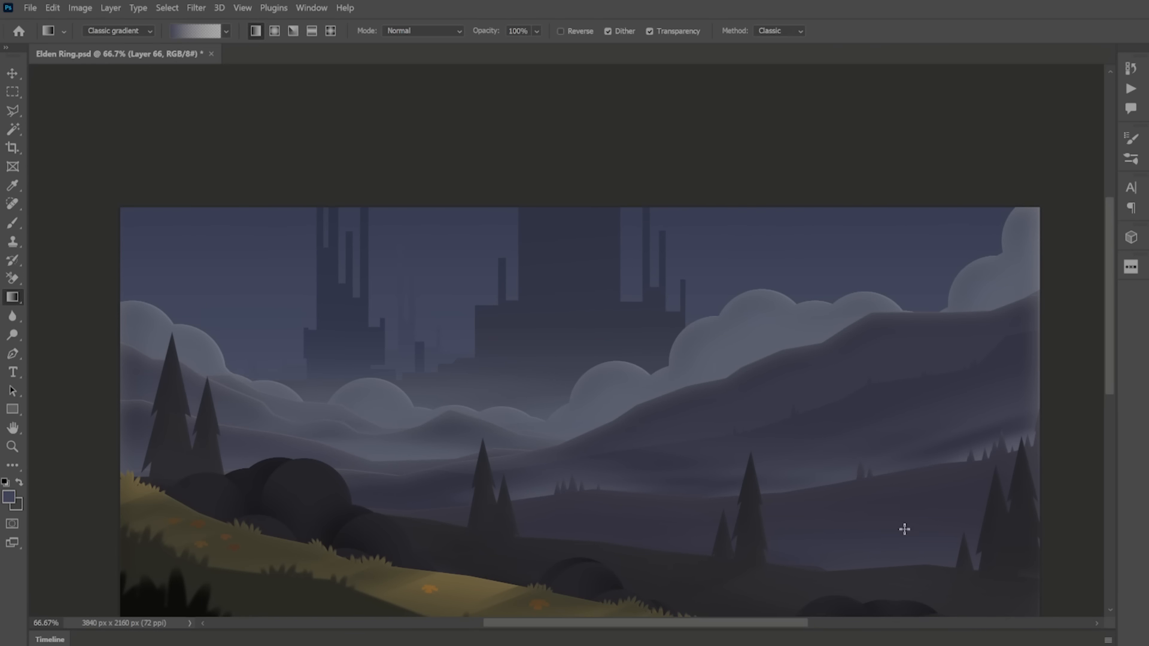
# Step: Fade the faint distant spires with a gradient and duplicate them along the horizon on both sides of the towers
pyautogui.press('v')
pyautogui.click(13, 298)
pyautogui.moveTo(407, 383); pyautogui.dragTo(407, 300)
pyautogui.press('v')
pyautogui.moveTo(355, 358); pyautogui.dragTo(682, 348)
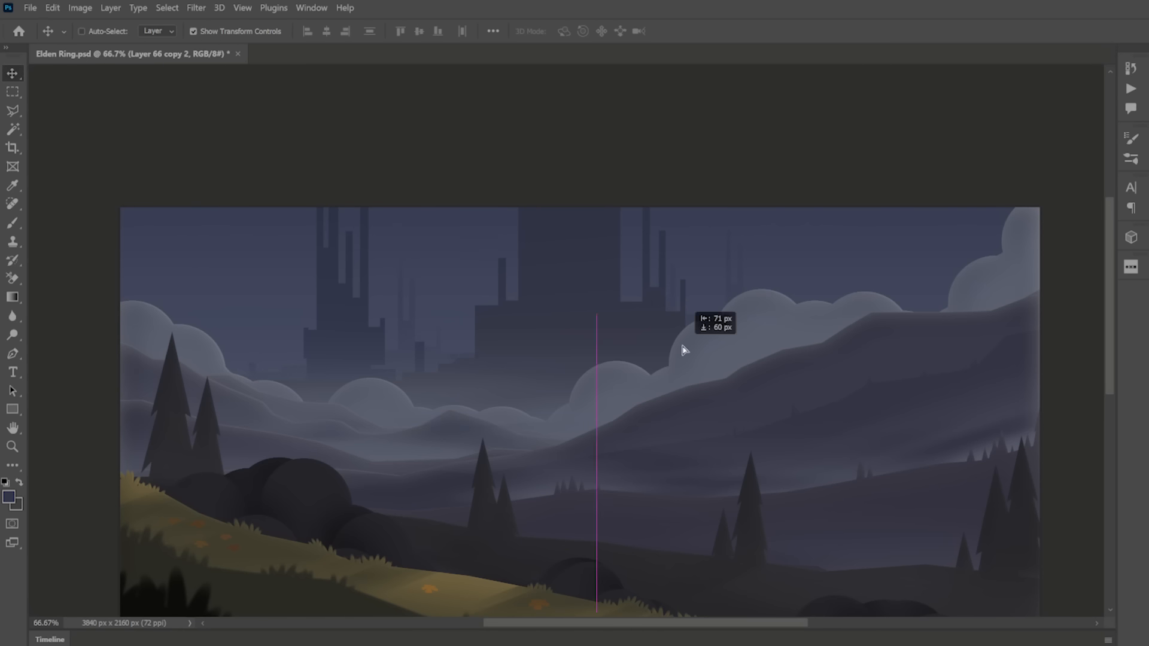
pyautogui.moveTo(507, 389); pyautogui.dragTo(256, 407)
# Step: Try to add depth to the central castle by overlaying copies of the left tower silhouette
pyautogui.keyDown('ctrl'); pyautogui.click(578, 332); pyautogui.keyUp('ctrl')
pyautogui.moveTo(353, 338); pyautogui.dragTo(683, 336)
pyautogui.moveTo(878, 333); pyautogui.dragTo(961, 333)
pyautogui.moveTo(808, 404); pyautogui.dragTo(688, 360)
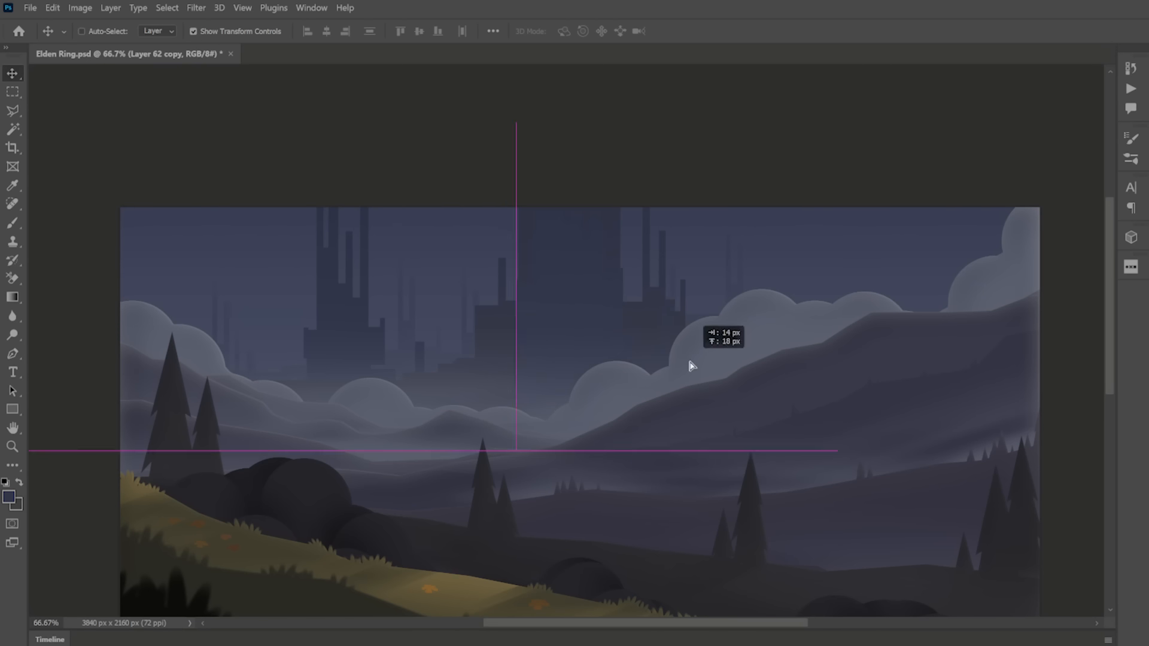
pyautogui.press('Return')
pyautogui.click(1146, 214)
pyautogui.click(724, 295)
pyautogui.press('Return')
pyautogui.press('Return')
pyautogui.moveTo(622, 401); pyautogui.dragTo(531, 591)
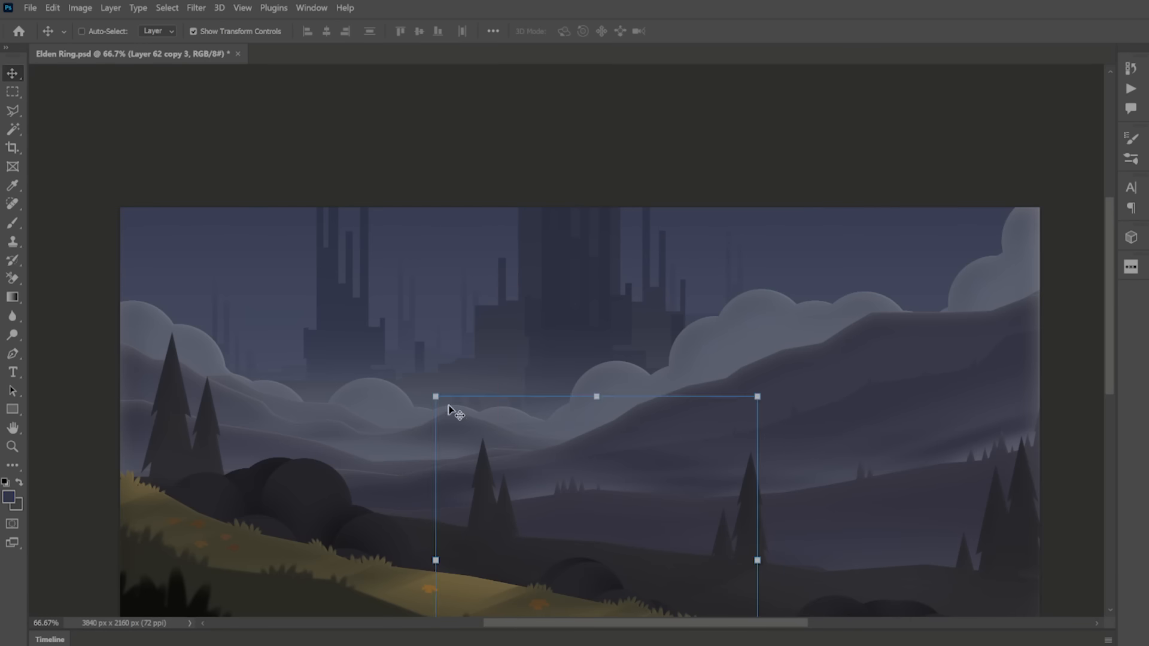
# Step: Try resizing and repositioning the left tower copies around the skyline, then delete them
pyautogui.moveTo(454, 413); pyautogui.dragTo(213, 220)
pyautogui.moveTo(195, 204); pyautogui.dragTo(271, 284)
pyautogui.press('Return')
pyautogui.press('Delete')
pyautogui.keyDown('ctrl'); pyautogui.click(580, 331); pyautogui.keyUp('ctrl')
pyautogui.moveTo(580, 331); pyautogui.dragTo(847, 390)
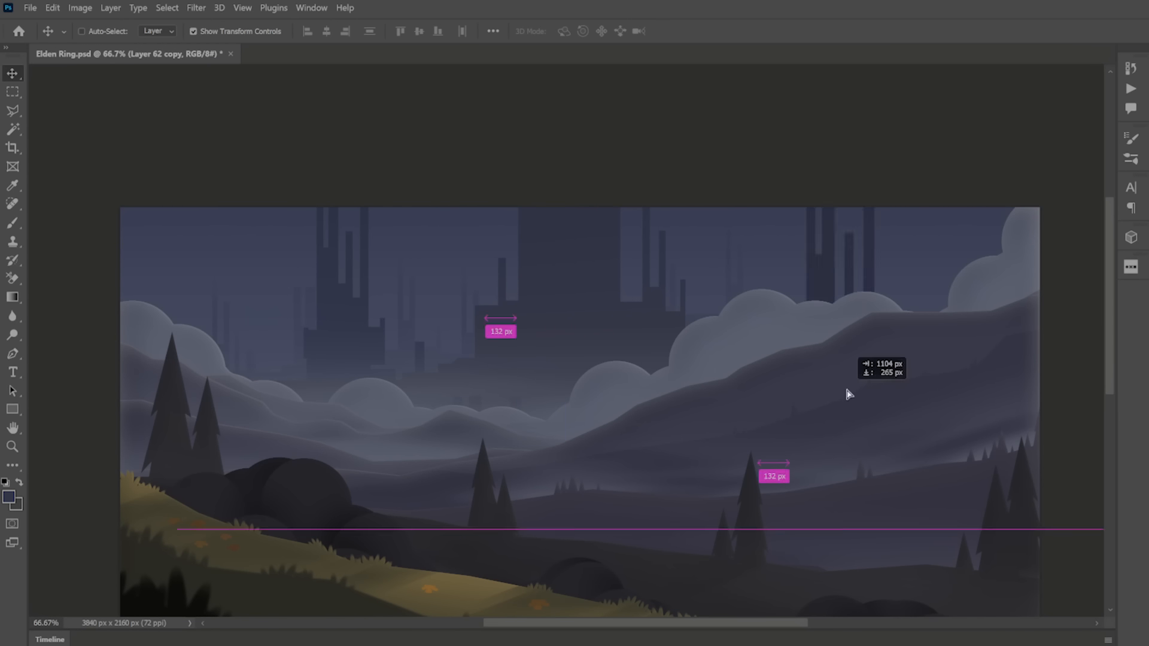
pyautogui.press('Delete')
# Step: Select a tall rectangular strip over the central castle's left part and fill it with a horizontal black gradient
pyautogui.click(13, 92)
pyautogui.moveTo(450, 207); pyautogui.dragTo(546, 466)
pyautogui.click(12, 297)
pyautogui.moveTo(546, 315); pyautogui.dragTo(456, 315)
pyautogui.hotkey('ctrl', 'd')
pyautogui.press('v')
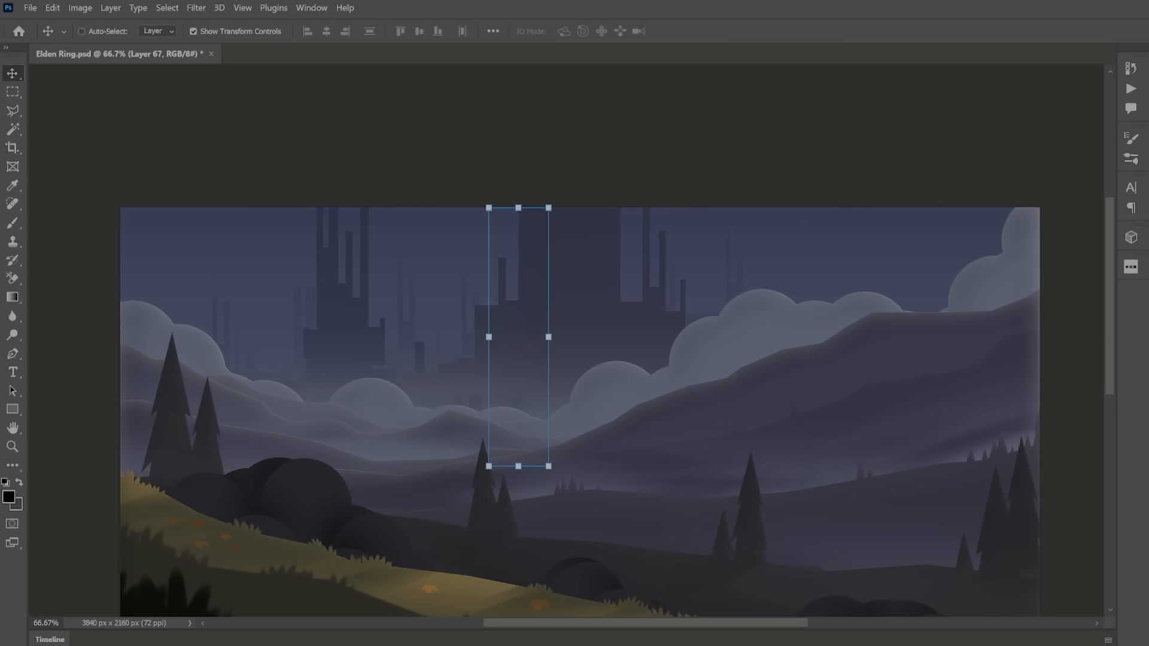
# Step: Duplicate the shadow strip across the central castle to shade it as vertical wall panels
pyautogui.moveTo(518, 337); pyautogui.dragTo(601, 337)
pyautogui.click(53, 8)
pyautogui.click(57, 24)
pyautogui.moveTo(619, 393); pyautogui.dragTo(558, 409)
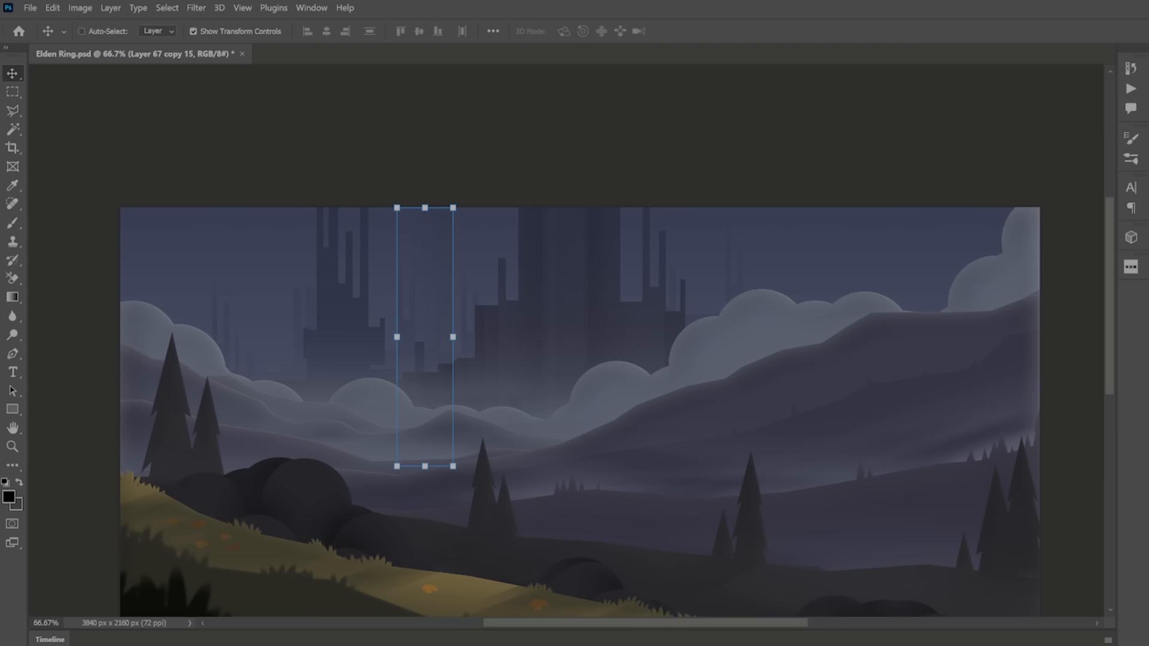
# Step: Place further copies of the shadow strip on the left tower and undo the last placement
pyautogui.moveTo(335, 433); pyautogui.dragTo(323, 433)
pyautogui.press('Return')
pyautogui.moveTo(413, 380); pyautogui.dragTo(420, 381)
pyautogui.moveTo(295, 371); pyautogui.dragTo(289, 371)
pyautogui.moveTo(348, 291); pyautogui.dragTo(281, 291)
pyautogui.hotkey('ctrl', 'z')
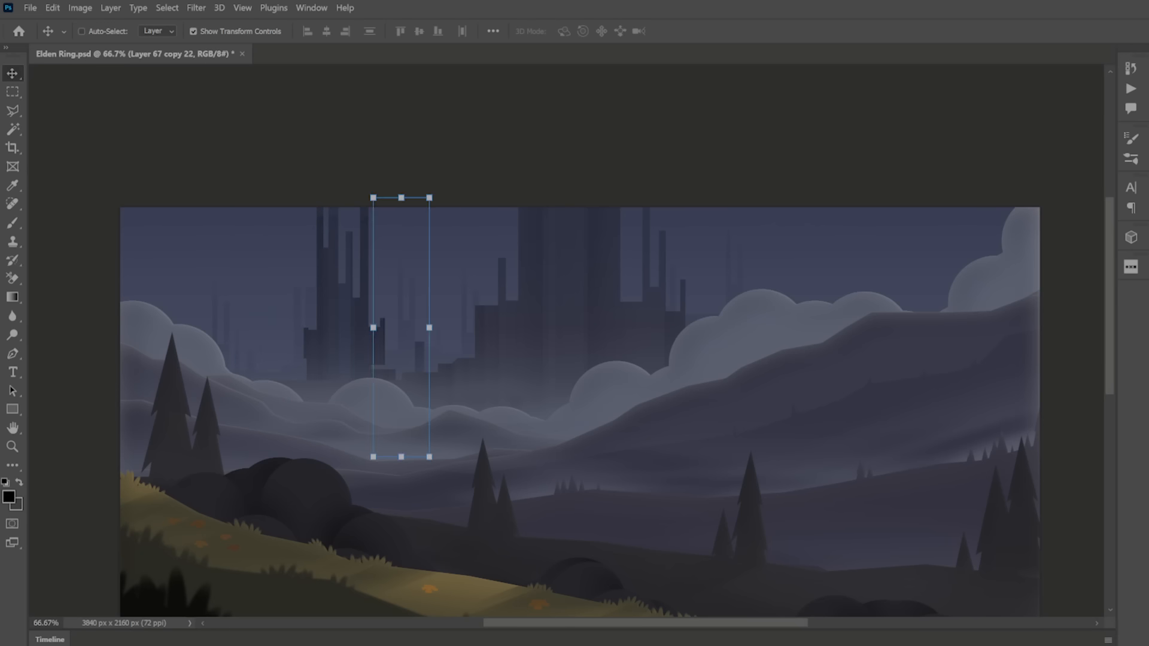
# Step: Select a small narrow slit on the central castle, fill it with a dark gradient as a window and start duplicating it
pyautogui.click(882, 143)
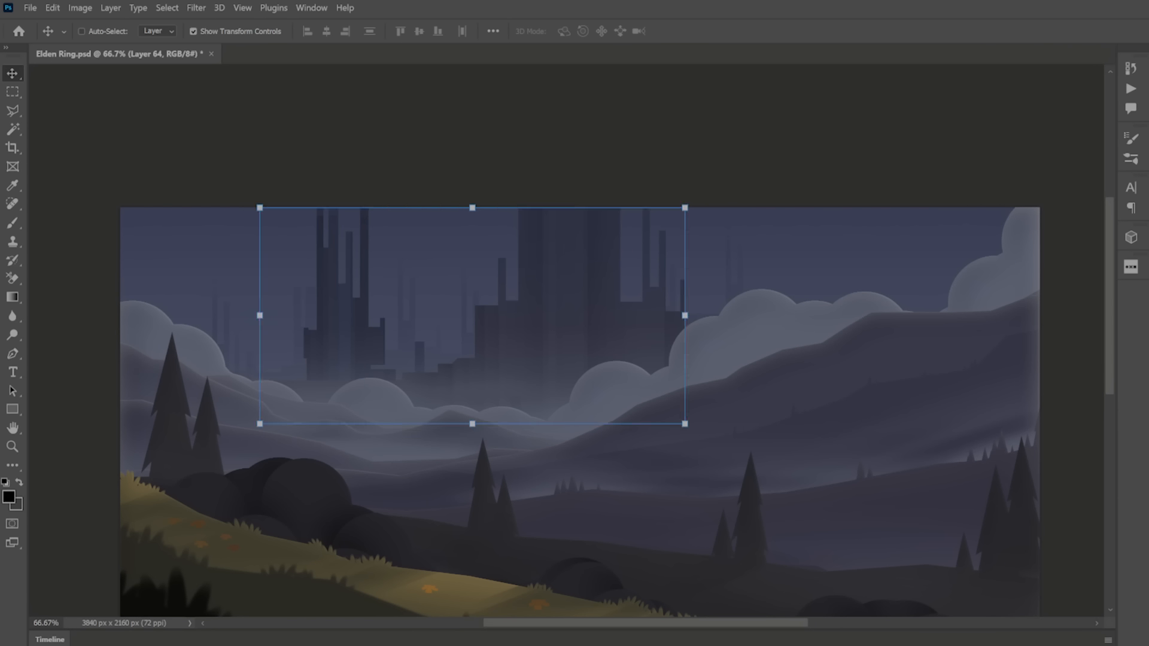
pyautogui.press('m')
pyautogui.moveTo(562, 276); pyautogui.dragTo(570, 293)
pyautogui.press('g')
pyautogui.press('v')
pyautogui.moveTo(625, 396); pyautogui.dragTo(640, 550)
# Step: Distribute copies of the dark slit window in scattered groups over the central castle's walls
pyautogui.keyDown('ctrl'); pyautogui.click(500, 341); pyautogui.keyUp('ctrl')
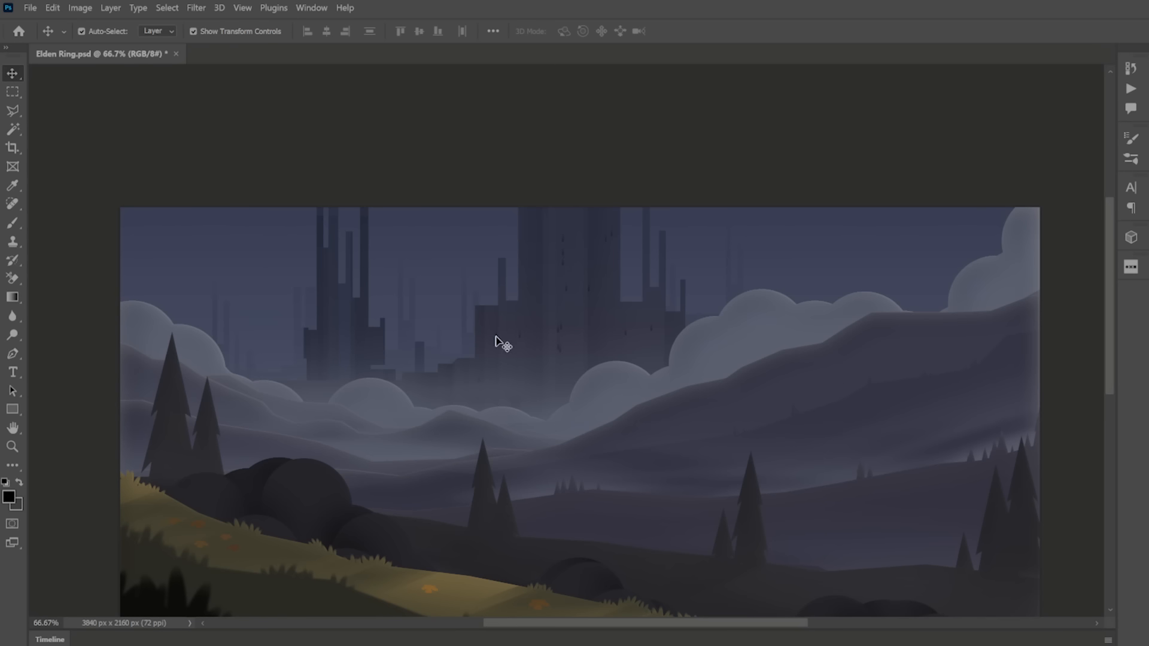
pyautogui.keyDown('ctrl'); pyautogui.click(563, 254); pyautogui.keyUp('ctrl')
pyautogui.keyDown('ctrl'); pyautogui.click(559, 352); pyautogui.keyUp('ctrl')
pyautogui.keyDown('ctrl'); pyautogui.click(558, 352); pyautogui.keyUp('ctrl')
pyautogui.scroll(4, 629, 330)
pyautogui.click(483, 326)
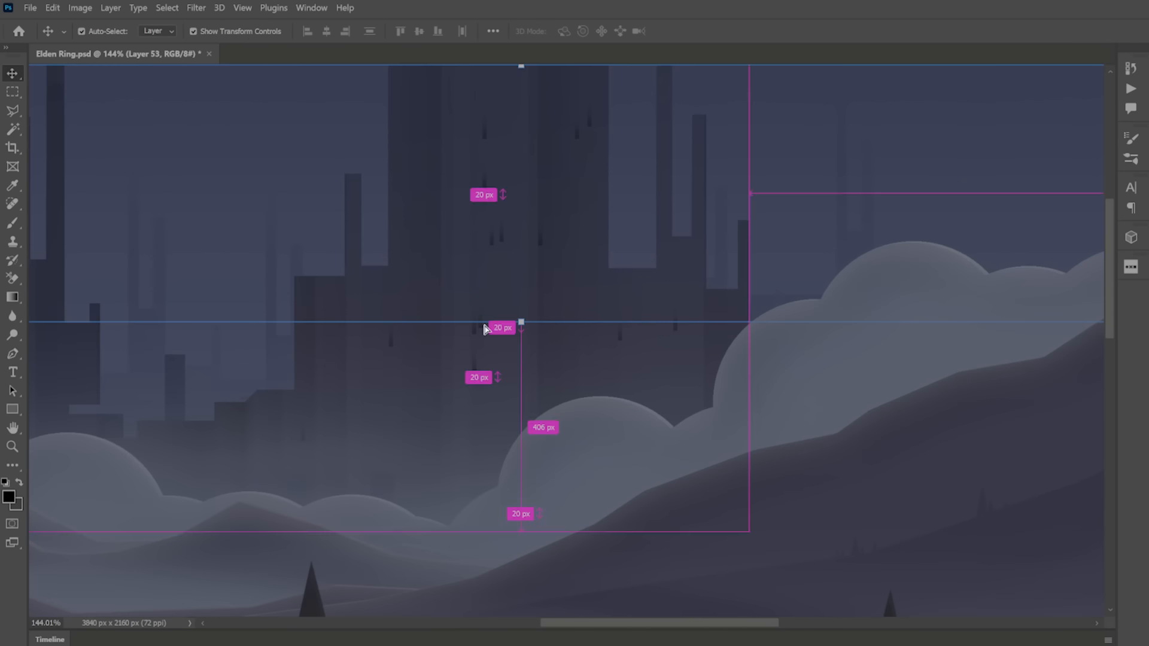
pyautogui.moveTo(579, 132); pyautogui.dragTo(589, 149)
pyautogui.click(474, 322)
pyautogui.hotkey('ctrl', '-')
pyautogui.hotkey('ctrl', '-')
pyautogui.hotkey('ctrl', '-')
pyautogui.hotkey('ctrl', '-')
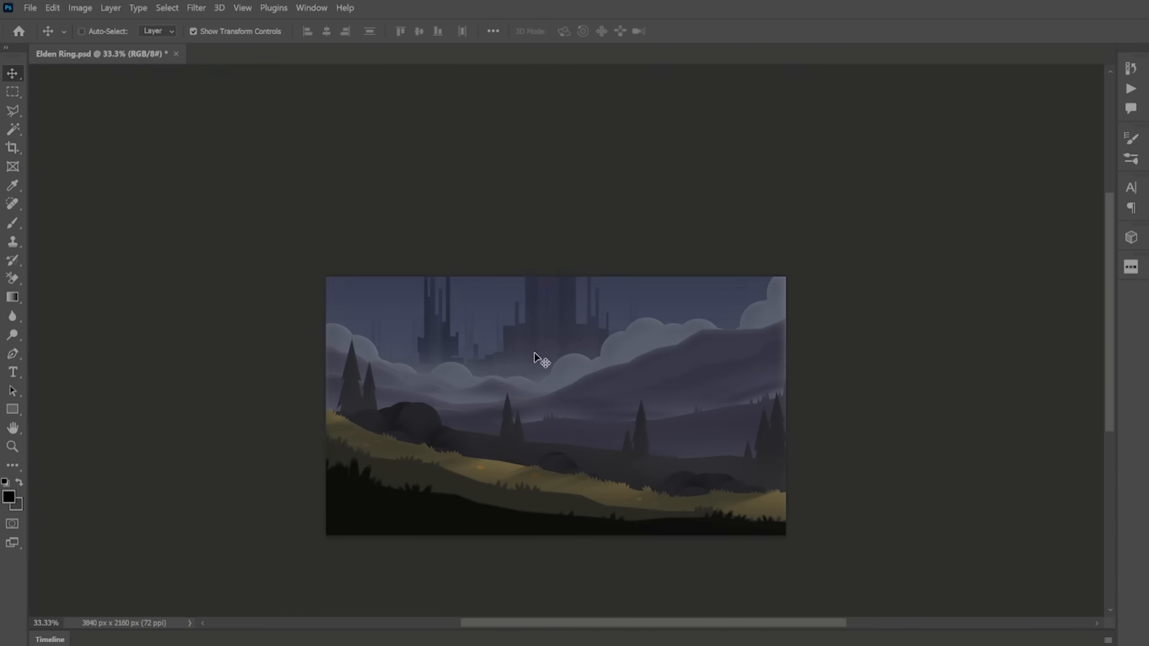
# Step: Merge the selected castle detail layers and adjust their placement
pyautogui.scroll(4, 622, 460)
pyautogui.keyDown('ctrl'); pyautogui.click(464, 194); pyautogui.keyUp('ctrl')
pyautogui.hotkey('ctrl', 'e')
pyautogui.moveTo(456, 301); pyautogui.dragTo(506, 416)
# Step: Sample a dark blue and paint a bank of large rounded clouds across the upper-left sky with the 400 px Pencil
pyautogui.press('b')
pyautogui.hotkey('ctrl', '-')
pyautogui.hotkey('ctrl', '-')
pyautogui.press('v')
pyautogui.moveTo(653, 315)
pyautogui.mouseDown()
pyautogui.moveTo(638, 187)
pyautogui.moveTo(640, 256)
pyautogui.mouseUp()
pyautogui.keyDown('ctrl'); pyautogui.click(640, 251); pyautogui.keyUp('ctrl')
pyautogui.press('b')
pyautogui.hotkey('shift', 'b')
pyautogui.keyDown('alt'); pyautogui.click(200, 335); pyautogui.keyUp('alt')
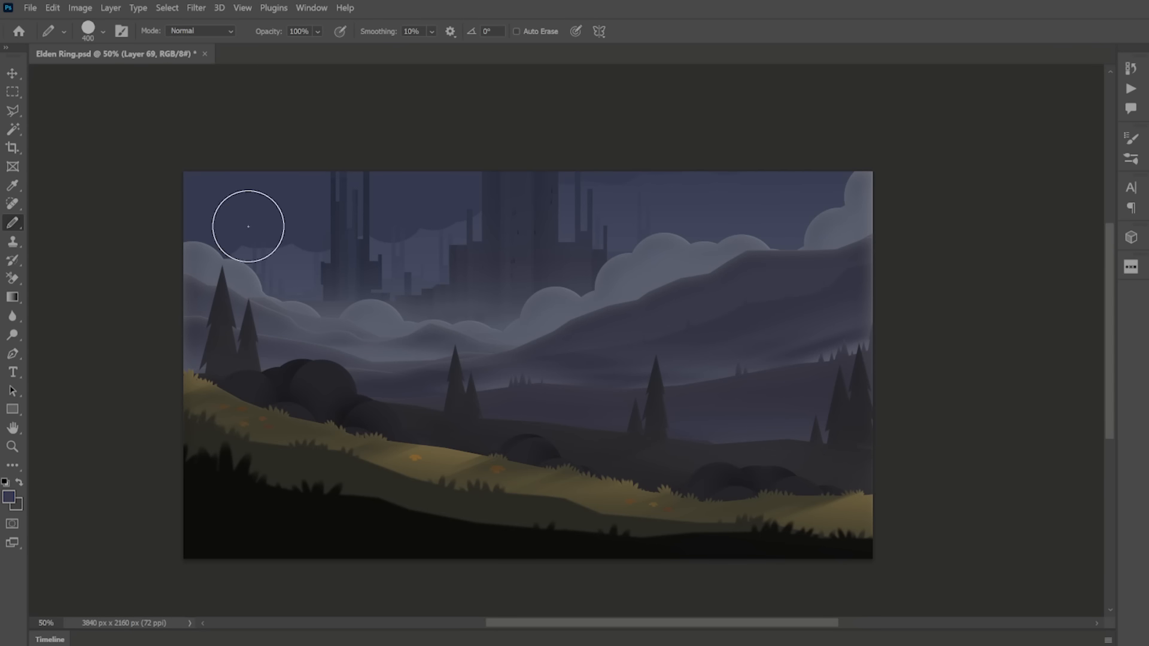
# Step: On separate new layers, paint another rounded cloud bank in the left sky and a darker cloud in the upper-left corner
pyautogui.hotkey('ctrl', 'shift', 'alt', 'n')
pyautogui.moveTo(180, 206); pyautogui.dragTo(464, 148)
pyautogui.hotkey('ctrl', 'shift', 'alt', 'n')
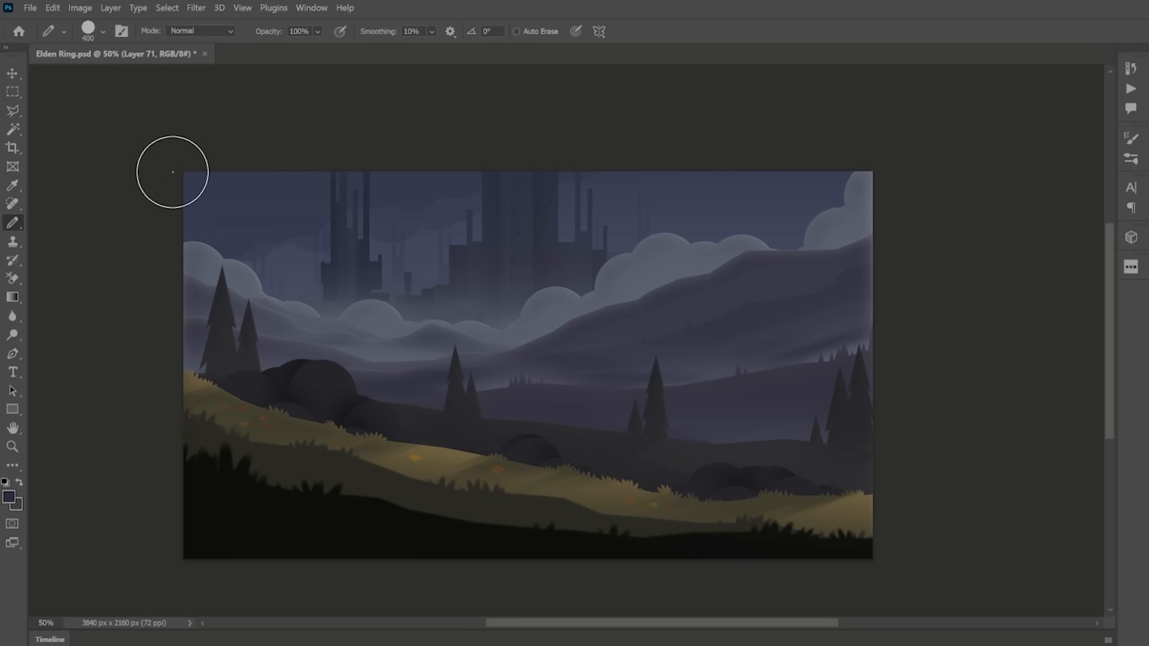
pyautogui.moveTo(172, 172); pyautogui.dragTo(293, 180)
pyautogui.hotkey('ctrl', 'z')
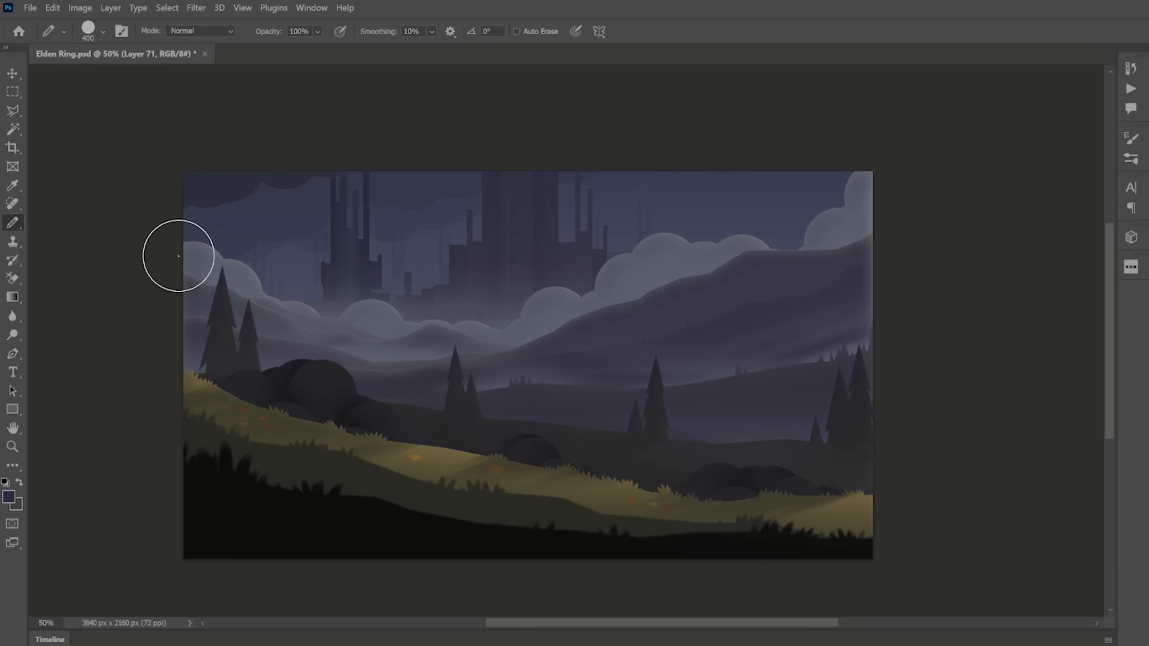
# Step: On a new layer, paint a dark rounded cloud behind the pale clouds above the right mountain
pyautogui.hotkey('ctrl', 'shift', 'alt', 'n')
pyautogui.moveTo(721, 251); pyautogui.dragTo(860, 227)
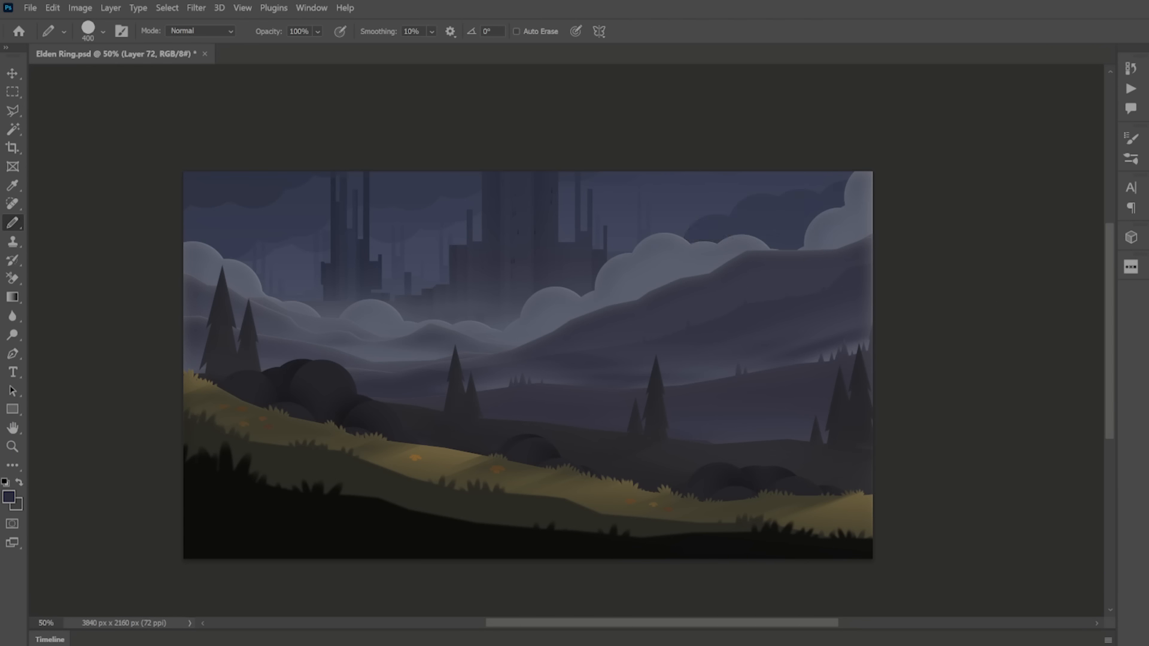
# Step: On a new layer, paint a dark rounded cloud bank behind the pale clouds by the right mountain and adjust its placement
pyautogui.hotkey('ctrl', 'shift', 'alt', 'n')
pyautogui.moveTo(681, 269); pyautogui.dragTo(778, 258)
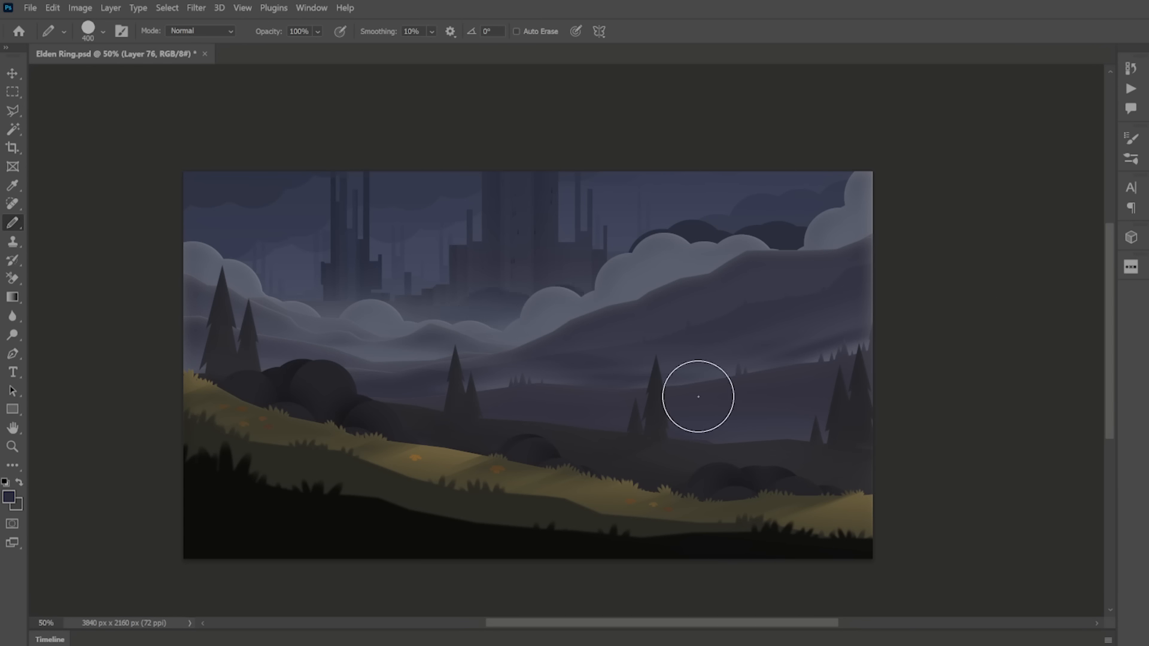
pyautogui.press('v')
pyautogui.moveTo(709, 287); pyautogui.dragTo(714, 307)
# Step: Sample a near-black from the foreground and shade the large right mountain from its ridge downward with a gradient on a new layer
pyautogui.keyDown('ctrl'); pyautogui.click(763, 335); pyautogui.keyUp('ctrl')
pyautogui.hotkey('ctrl', 'shift', 'alt', 'n')
pyautogui.click(12, 297)
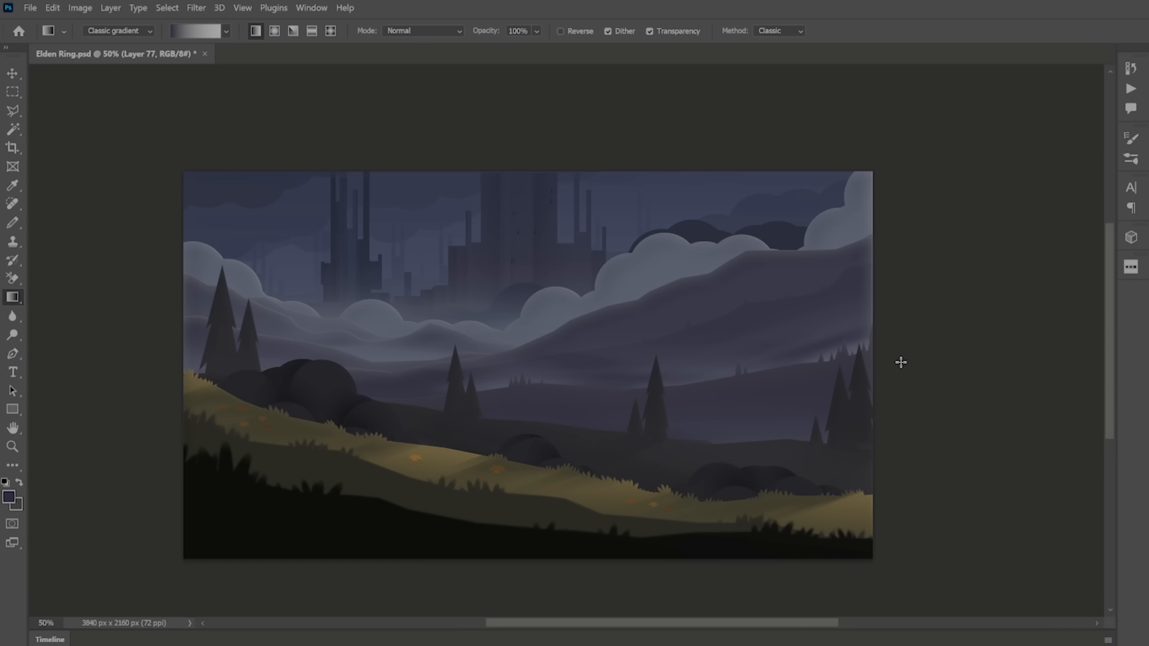
pyautogui.keyDown('alt'); pyautogui.click(789, 542); pyautogui.keyUp('alt')
pyautogui.moveTo(736, 203); pyautogui.dragTo(665, 438)
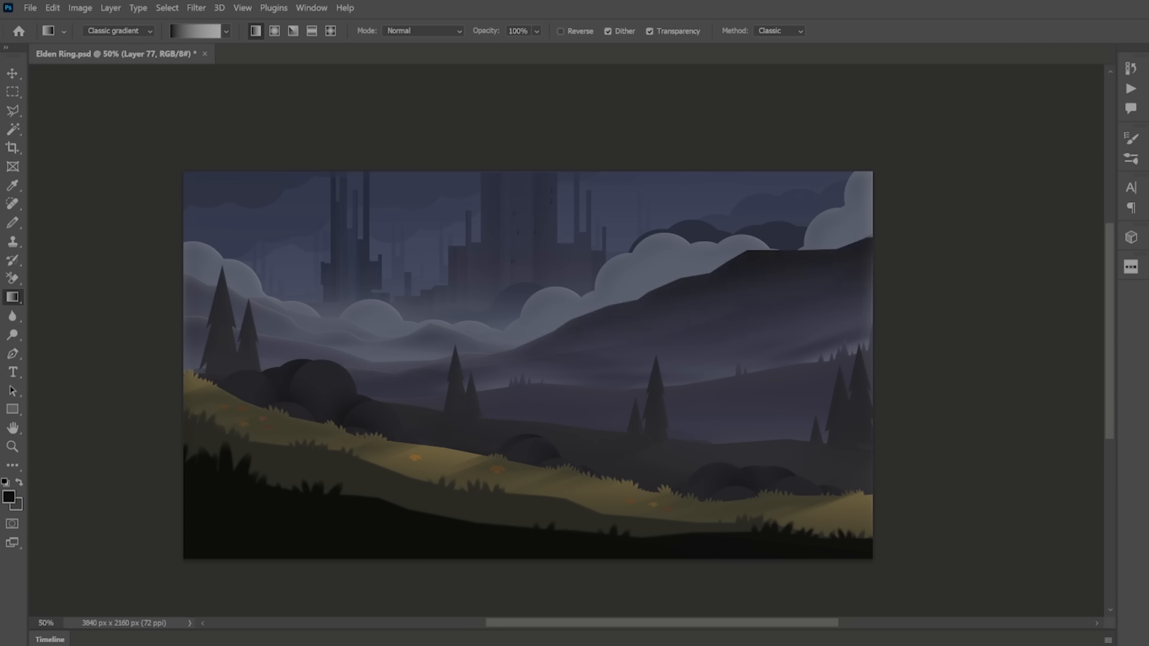
# Step: Shade the middle hill below the right mountain with the same near-black gradient on its own new layer
pyautogui.press('v')
pyautogui.keyDown('ctrl'); pyautogui.click(763, 395); pyautogui.keyUp('ctrl')
pyautogui.hotkey('ctrl', 'shift', 'alt', 'n')
pyautogui.click(12, 298)
pyautogui.moveTo(736, 287); pyautogui.dragTo(718, 413)
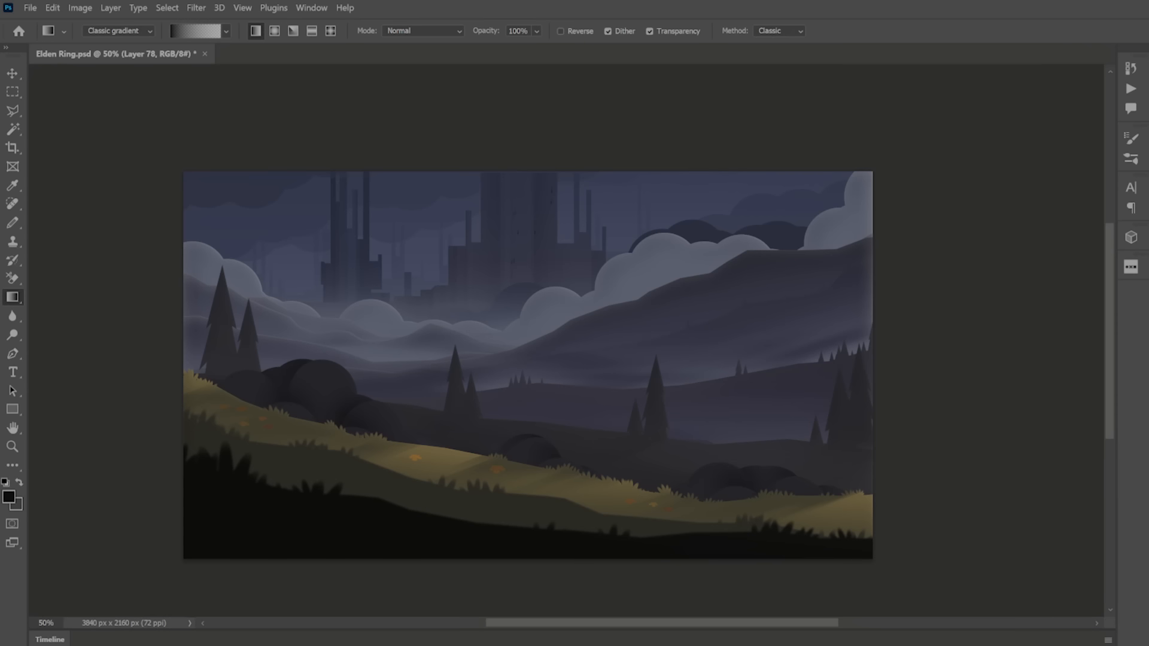
# Step: On a new layer, stamp a pale grey moon and position it in the sky behind the castle, between the two main towers
pyautogui.press('v')
pyautogui.keyDown('ctrl'); pyautogui.click(762, 455); pyautogui.keyUp('ctrl')
pyautogui.hotkey('ctrl', 'shift', 'alt', 'n')
pyautogui.click(8, 497)
pyautogui.click(688, 207)
pyautogui.press('Return')
pyautogui.press('b')
pyautogui.click(323, 302)
pyautogui.press('v')
pyautogui.moveTo(630, 513); pyautogui.dragTo(708, 495)
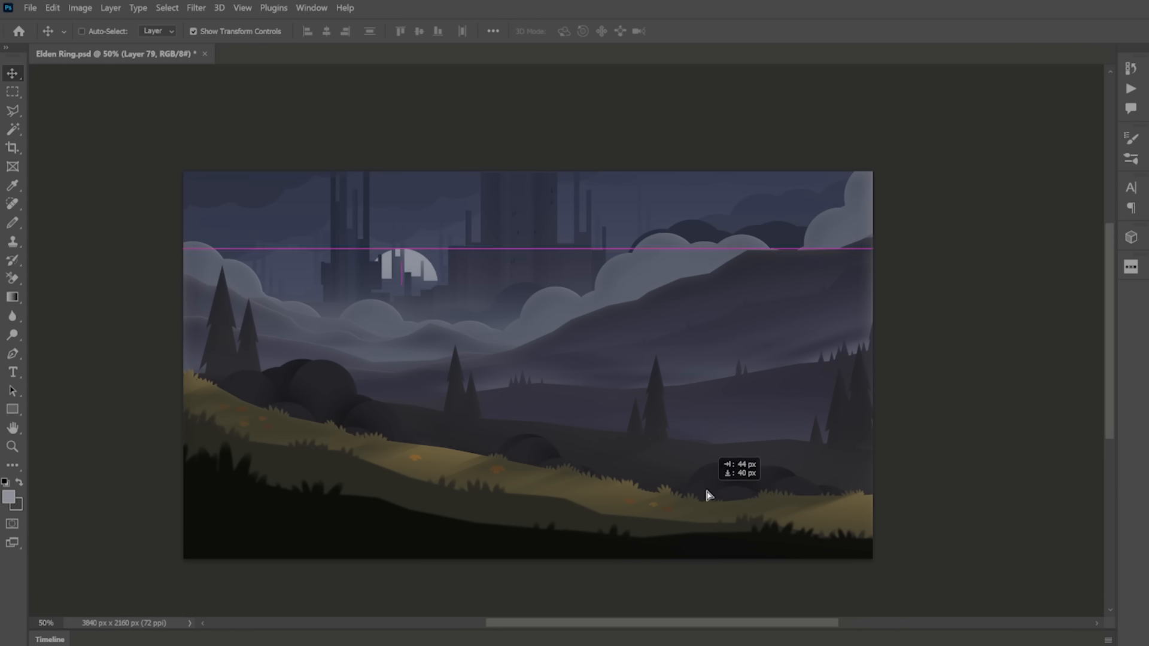
pyautogui.moveTo(1072, 355); pyautogui.dragTo(1111, 357)
pyautogui.press('Return')
# Step: Add a soft pale glow around the moon on a new layer with the Brush, and soften its lower part with a layer mask
pyautogui.hotkey('ctrl', 'shift', 'alt', 'n')
pyautogui.rightClick(12, 223)
pyautogui.click(54, 225)
pyautogui.click(401, 283)
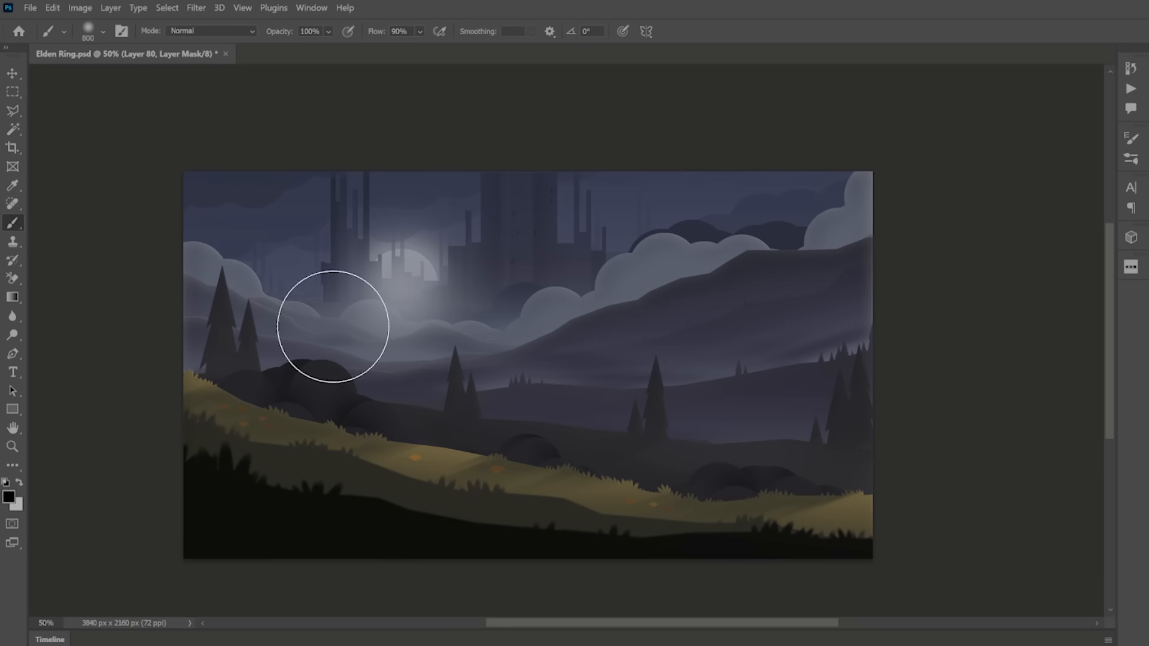
pyautogui.moveTo(333, 325); pyautogui.dragTo(398, 317)
# Step: Select the artwork layers and scale them up proportionally to about 102% from the canvas's upper-left corner
pyautogui.press('v')
pyautogui.keyDown('ctrl'); pyautogui.click(854, 307); pyautogui.keyUp('ctrl')
pyautogui.moveTo(872, 557); pyautogui.dragTo(884, 569)
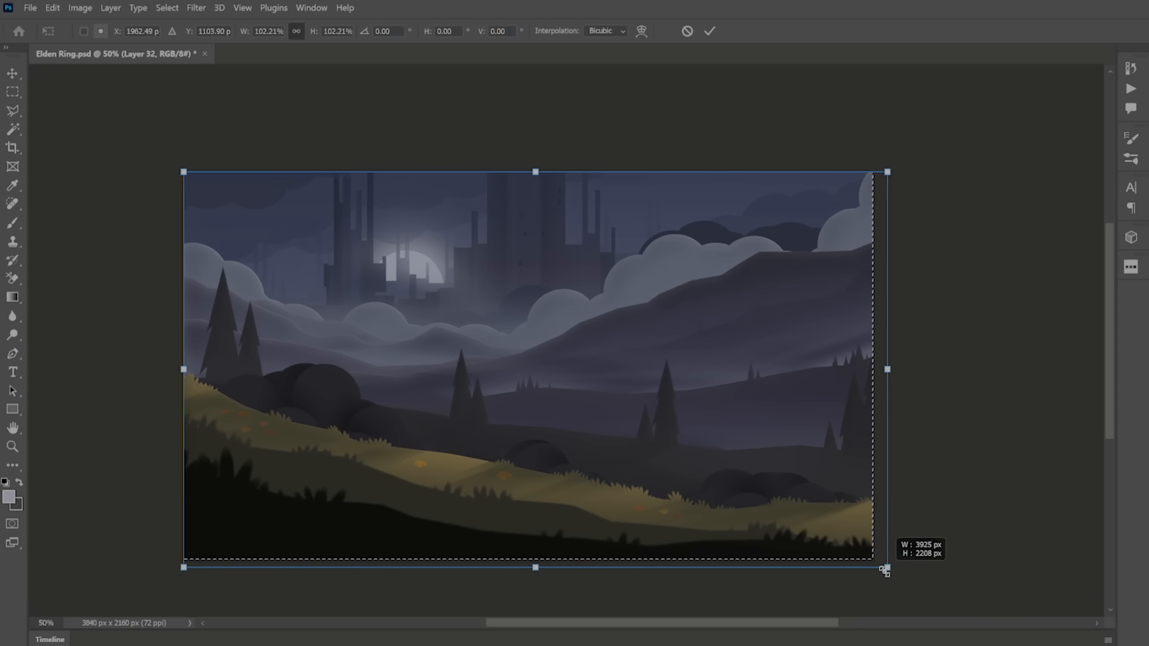